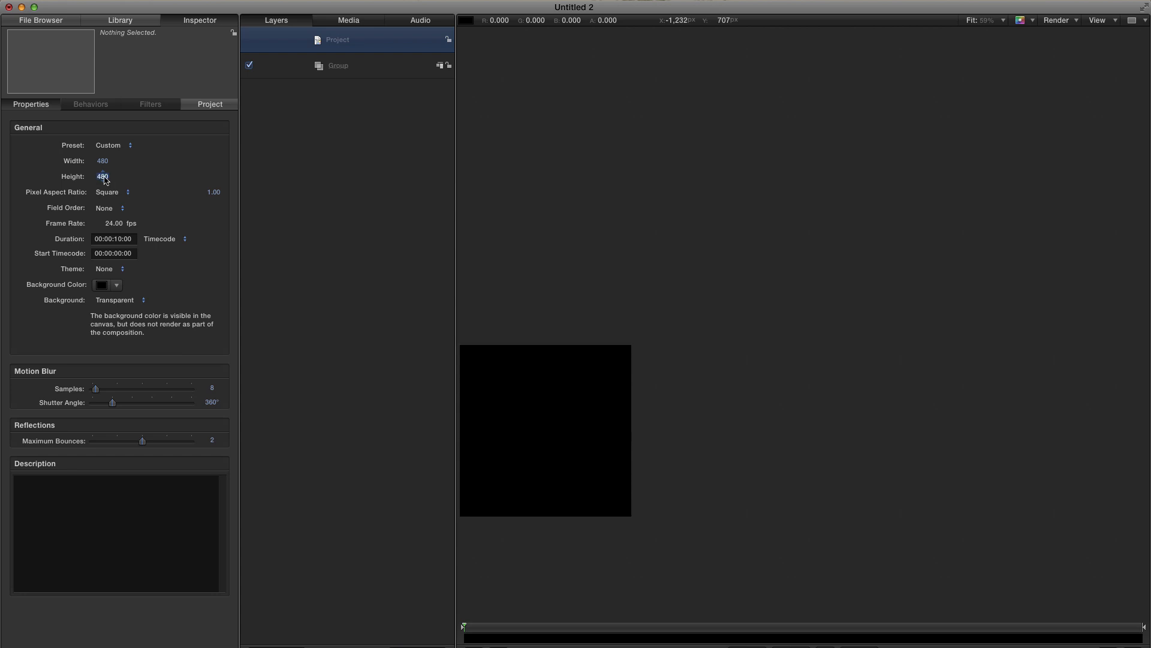
- Set up the Bezier tool with fill off, a white outline and a width of 3
{"action": "key", "text": "shift+z"}
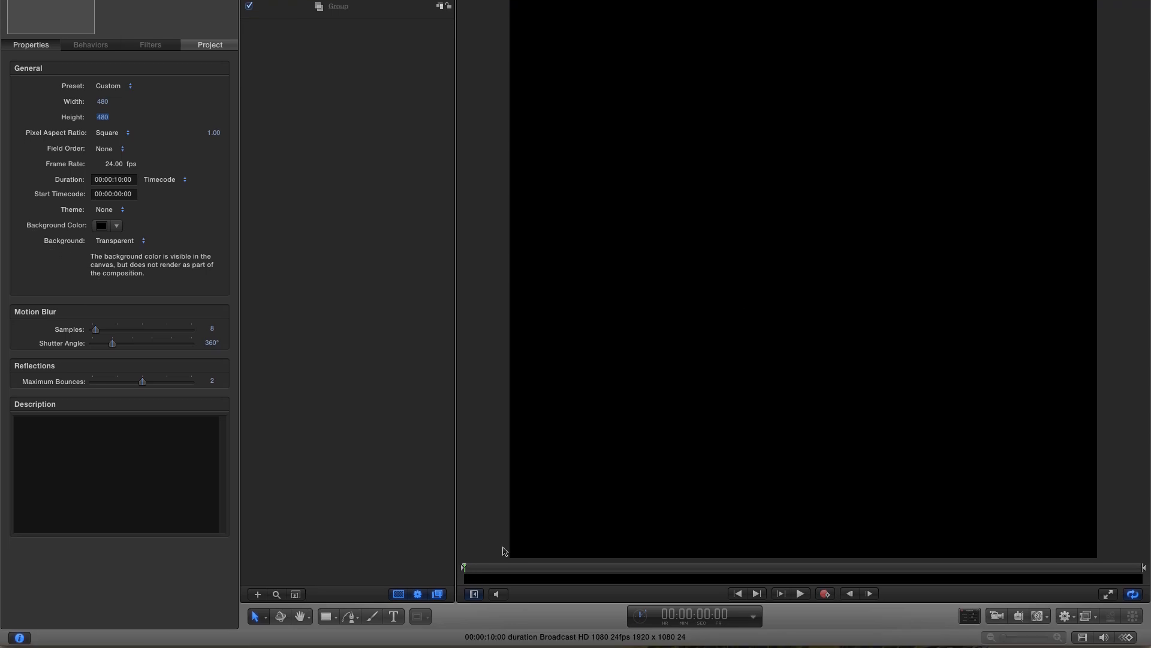
{"action": "left_click", "coordinate": [353, 619]}
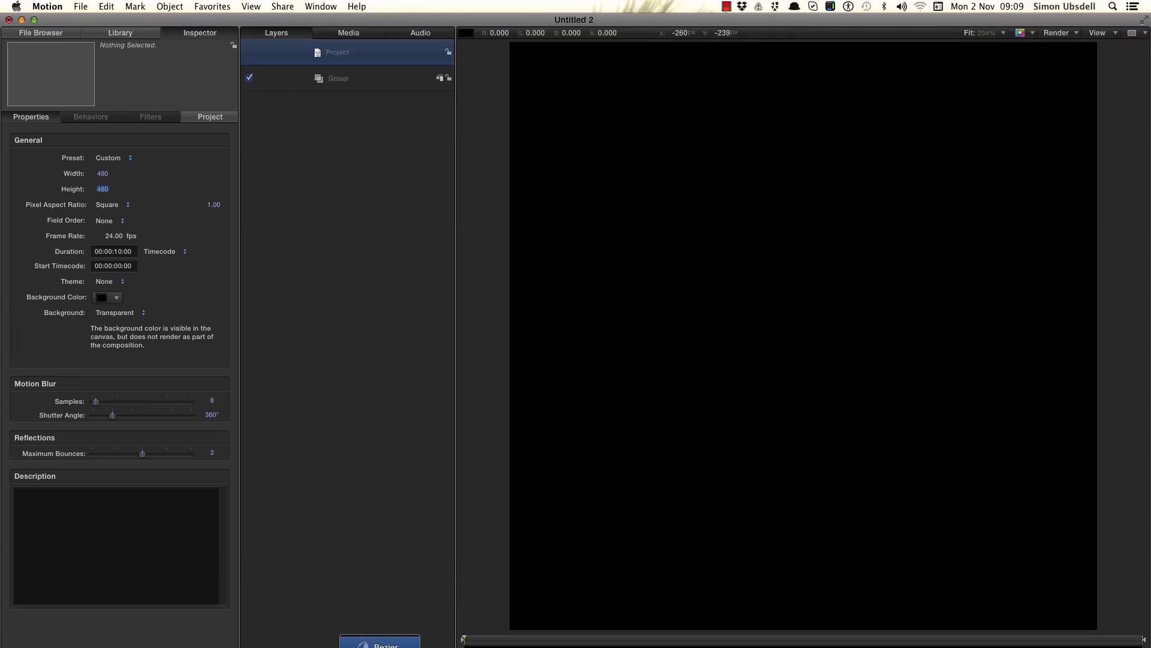
{"action": "left_click", "coordinate": [386, 575]}
{"action": "left_click", "coordinate": [321, 6]}
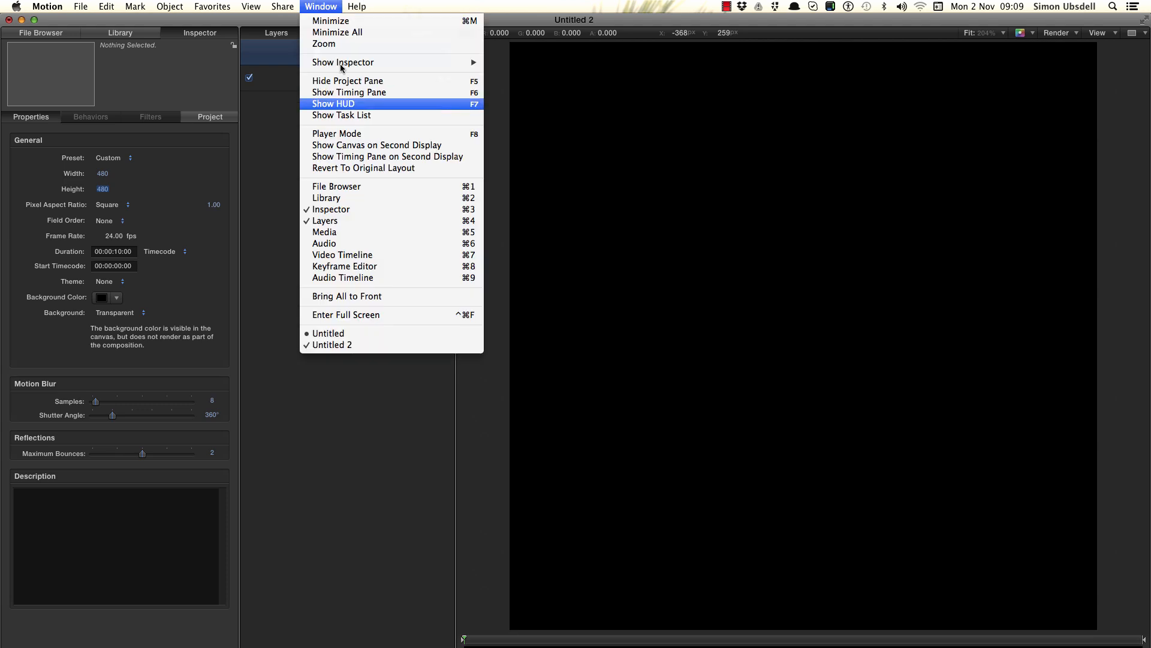
{"action": "left_click", "coordinate": [336, 104]}
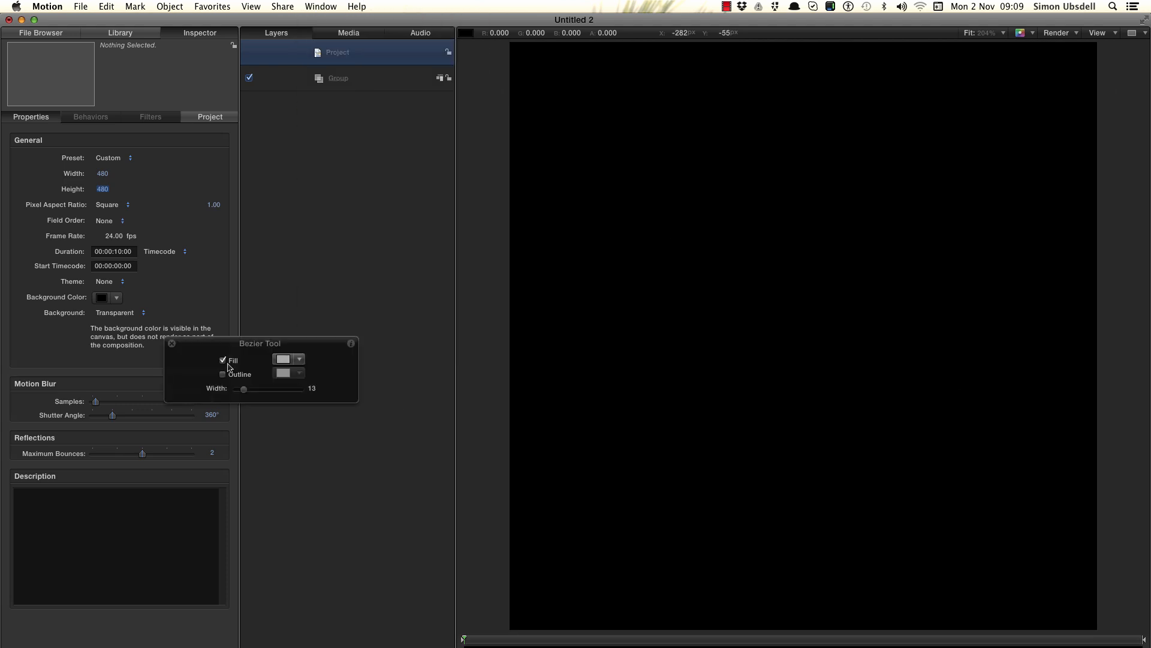
{"action": "left_click", "coordinate": [224, 362]}
{"action": "left_click", "coordinate": [223, 375]}
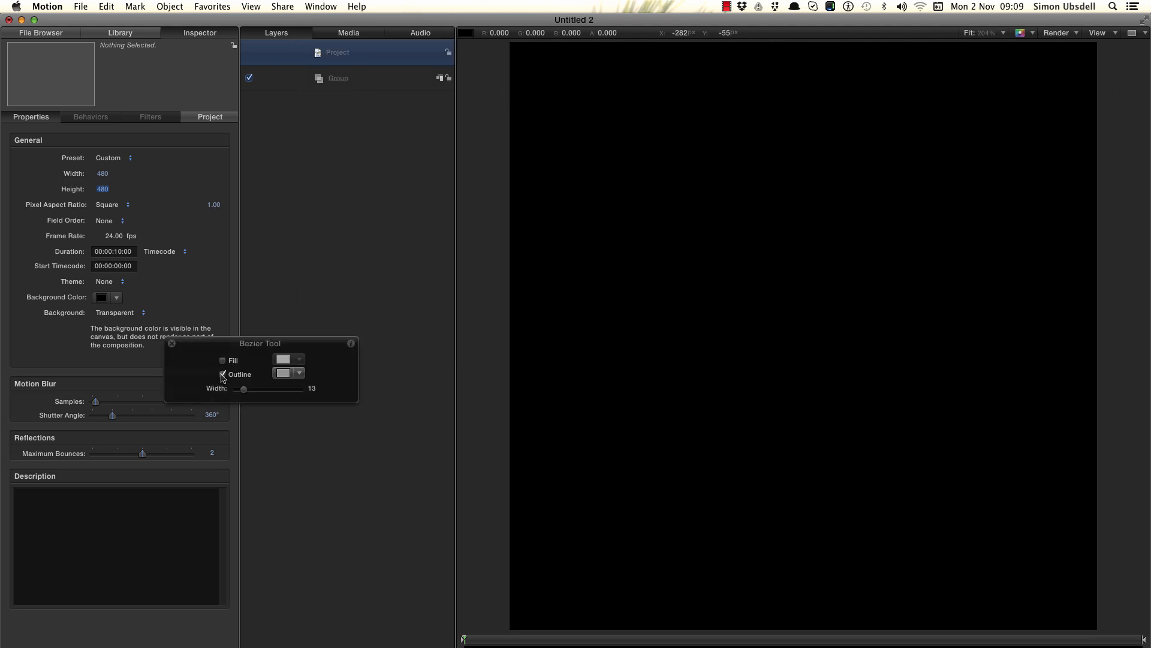
{"action": "left_click", "coordinate": [281, 373]}
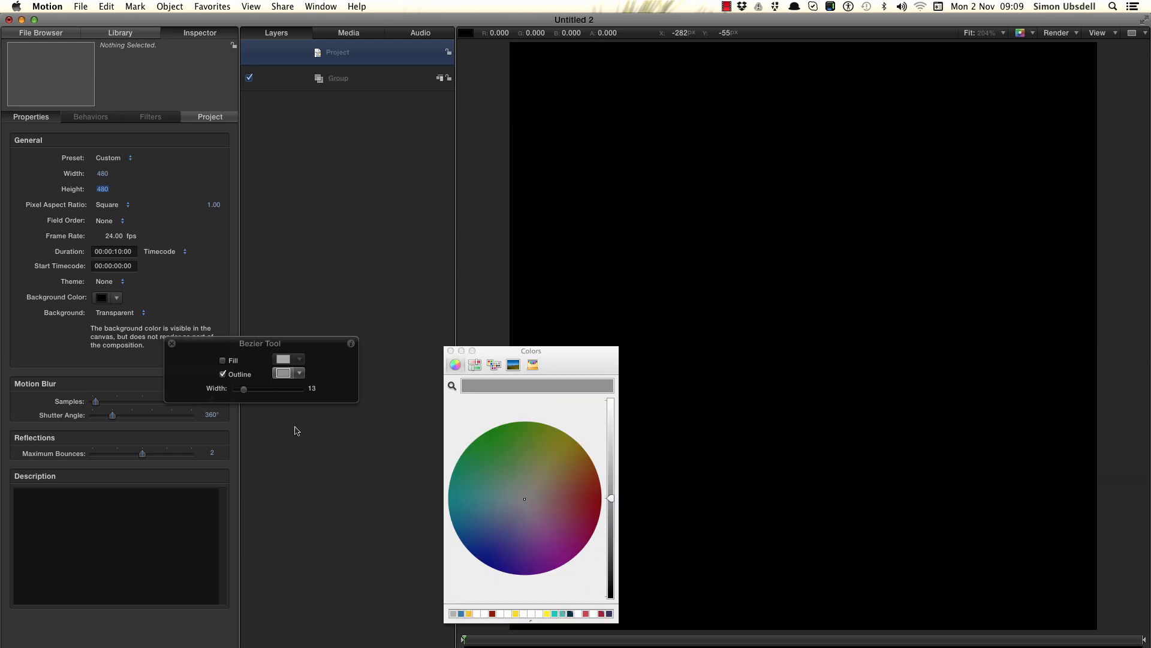
{"action": "left_click", "coordinate": [523, 614]}
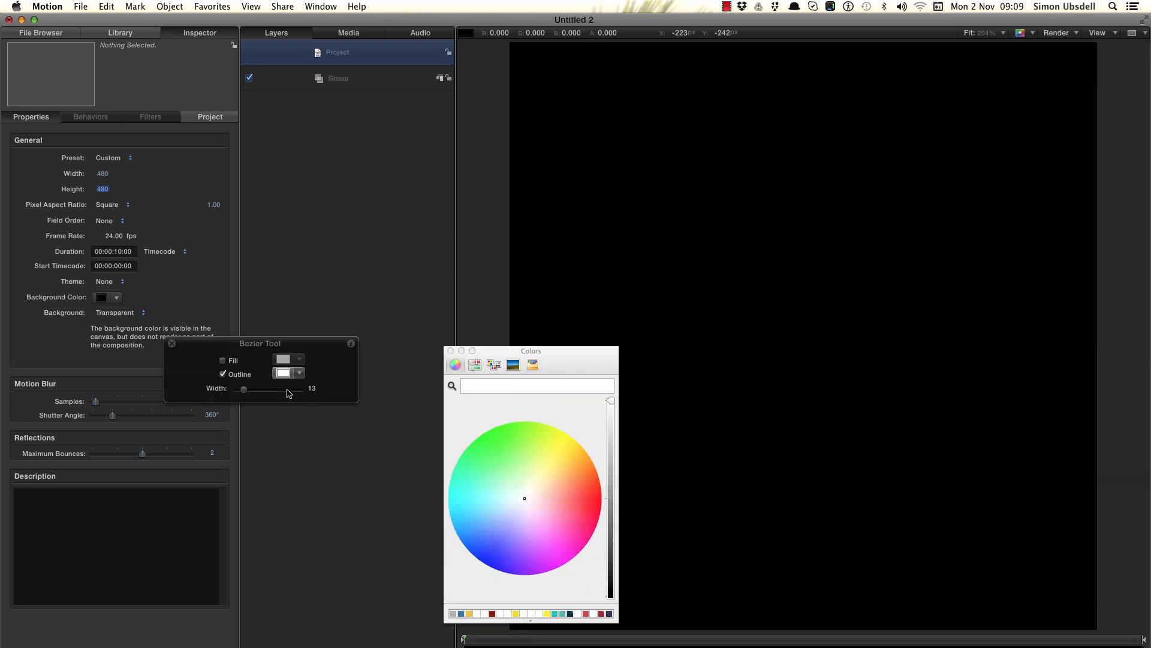
{"action": "left_click_drag", "start_coordinate": [244, 390], "coordinate": [237, 393]}
{"action": "left_click", "coordinate": [450, 350]}
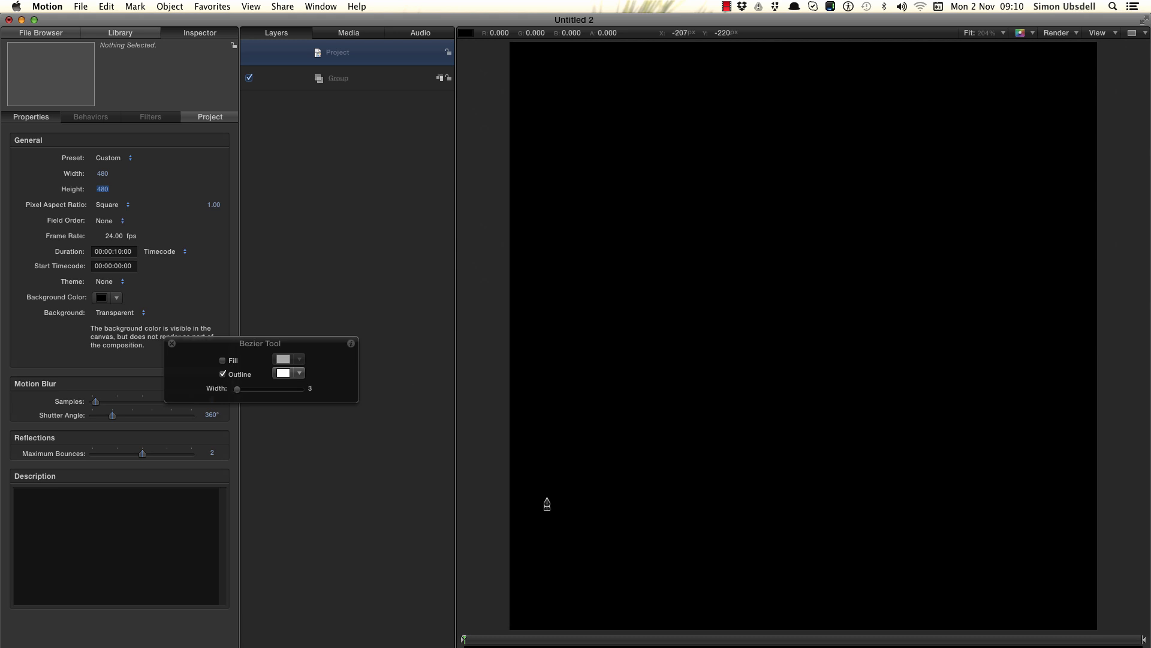
- Draw an S-shaped four-point Bezier curve from the lower left to the upper right of the canvas
{"action": "left_click", "coordinate": [550, 597]}
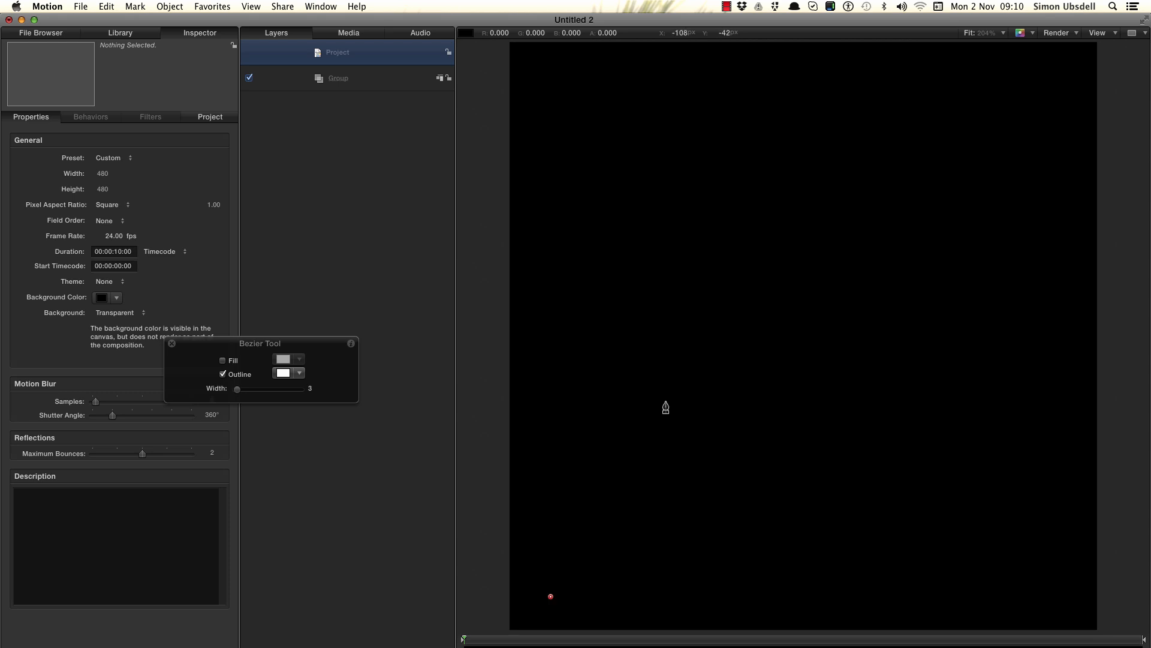
{"action": "left_click_drag", "start_coordinate": [669, 387], "coordinate": [740, 332]}
{"action": "left_click_drag", "start_coordinate": [926, 319], "coordinate": [980, 266]}
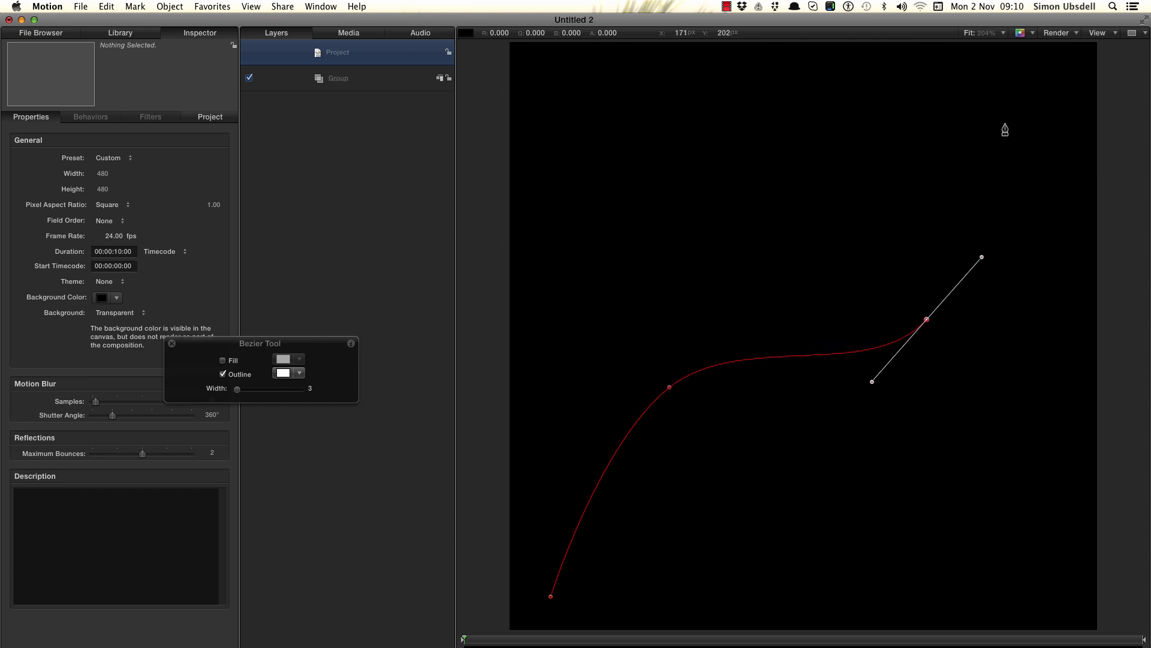
{"action": "left_click_drag", "start_coordinate": [1011, 86], "coordinate": [1049, 61]}
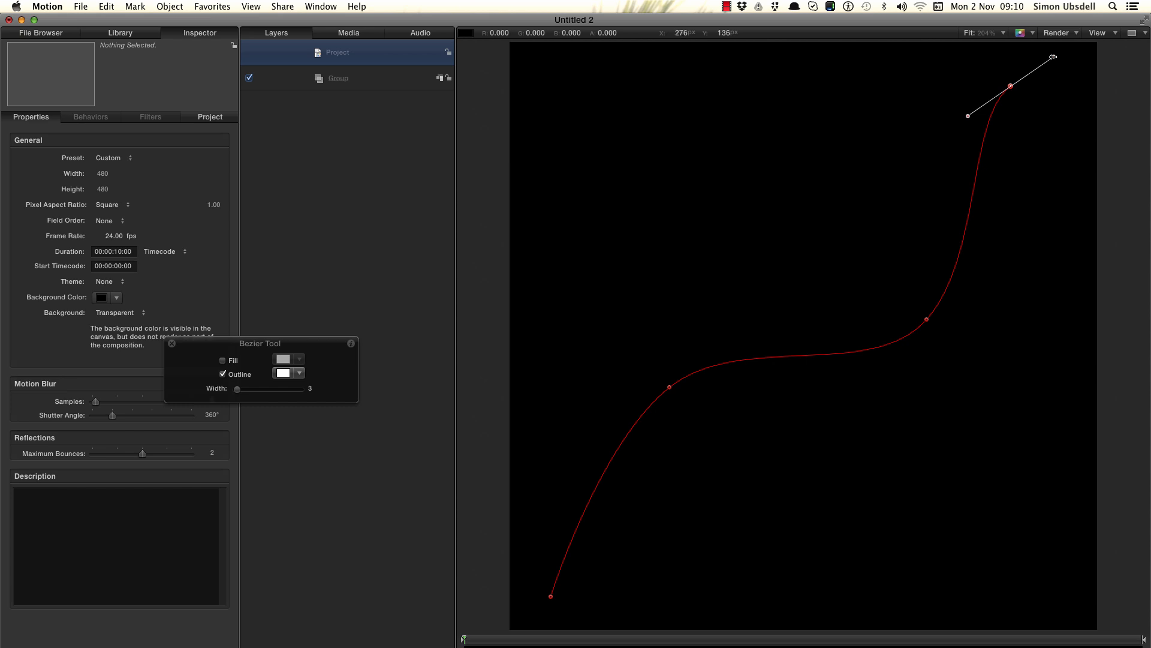
{"action": "key", "text": "Return"}
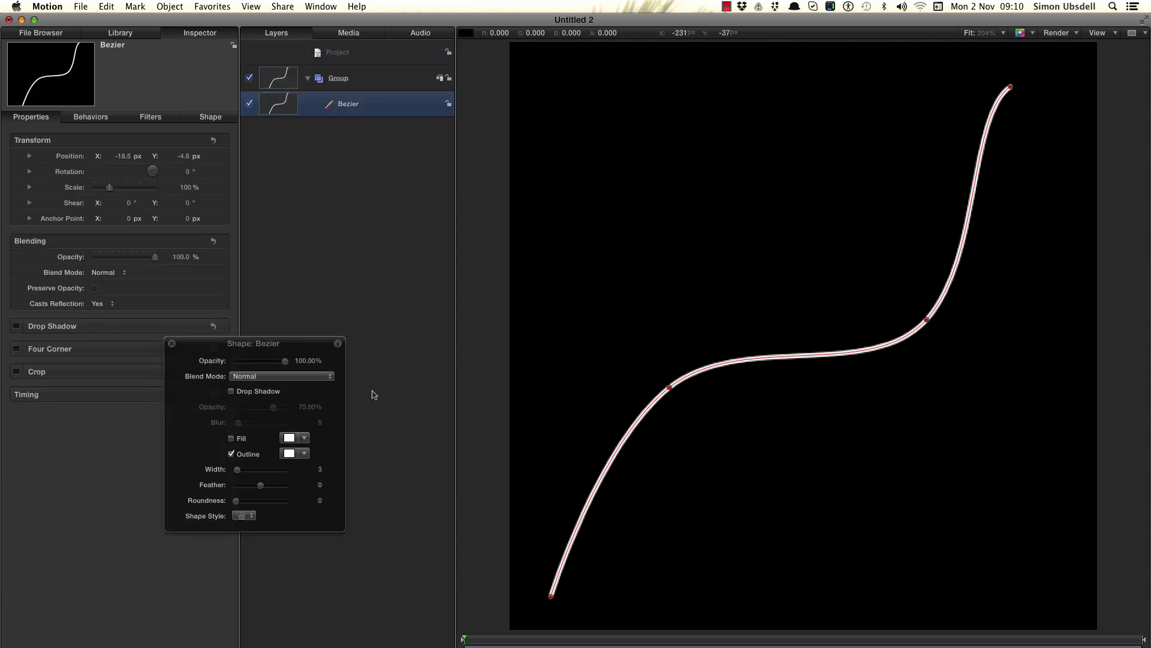
- Close the shape overlay and reset the Bezier layer's transform parameters
{"action": "left_click", "coordinate": [172, 344]}
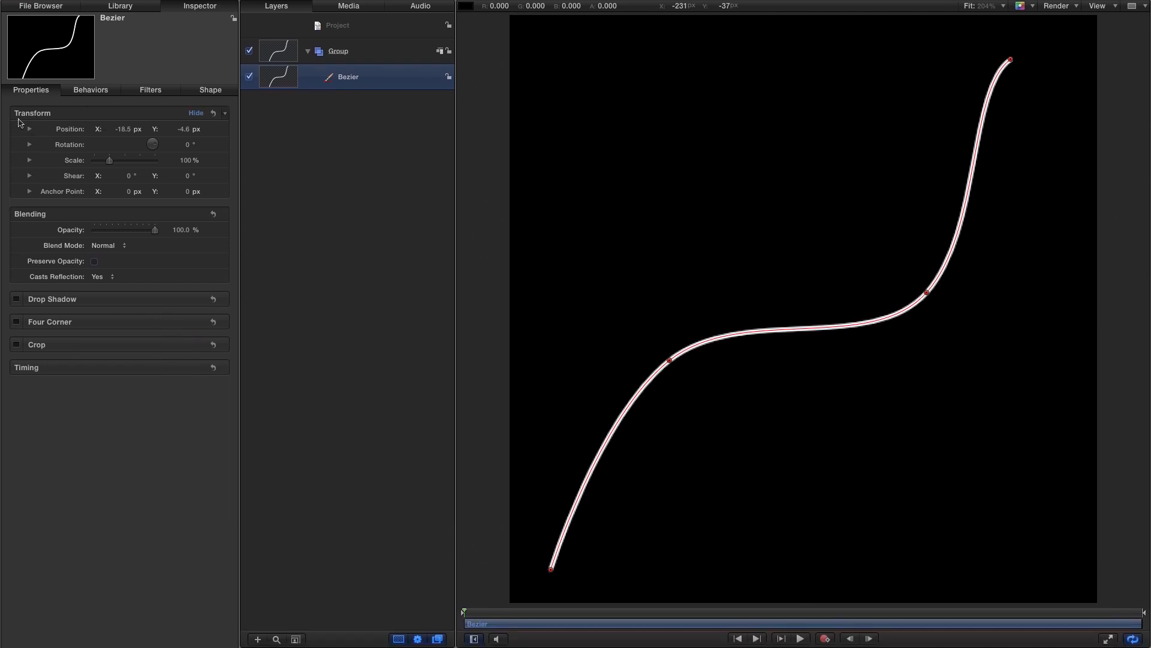
{"action": "left_click", "coordinate": [215, 114]}
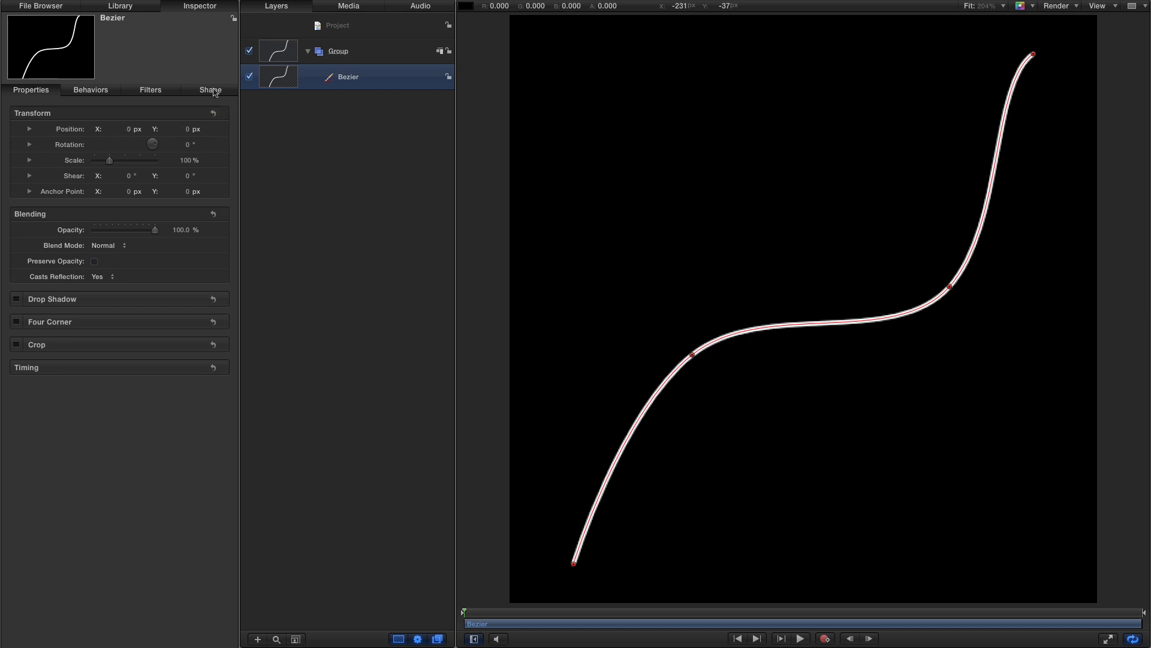
- Change the outline's brush type to Airbrush
{"action": "left_click", "coordinate": [211, 90]}
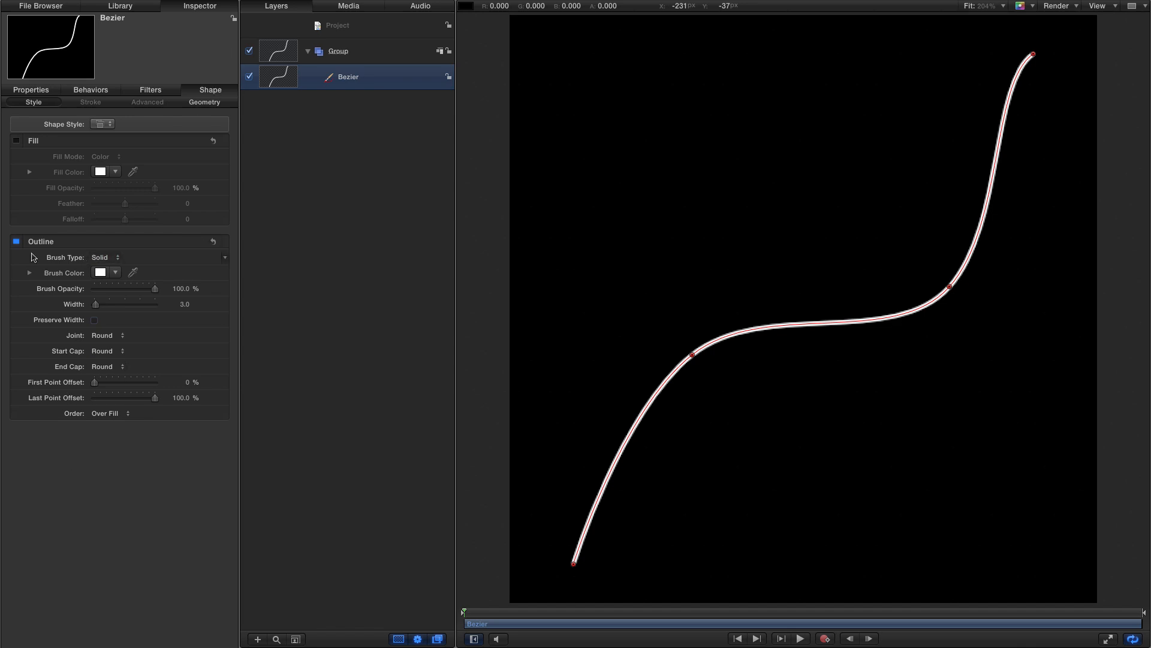
{"action": "left_click", "coordinate": [103, 258]}
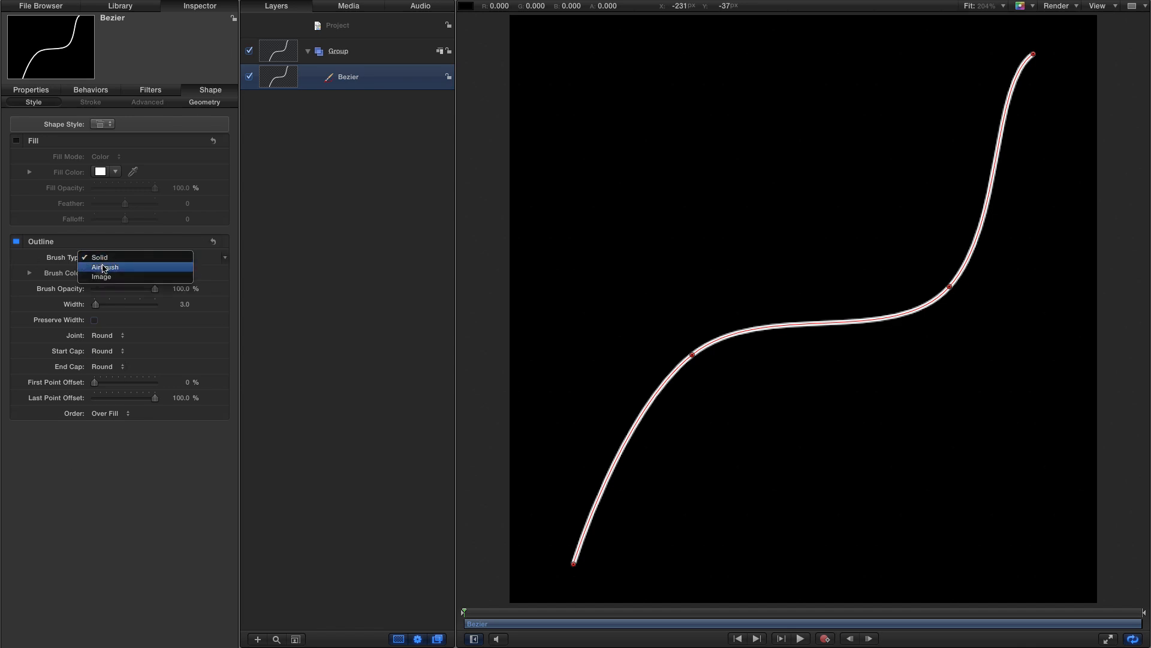
{"action": "left_click", "coordinate": [104, 268]}
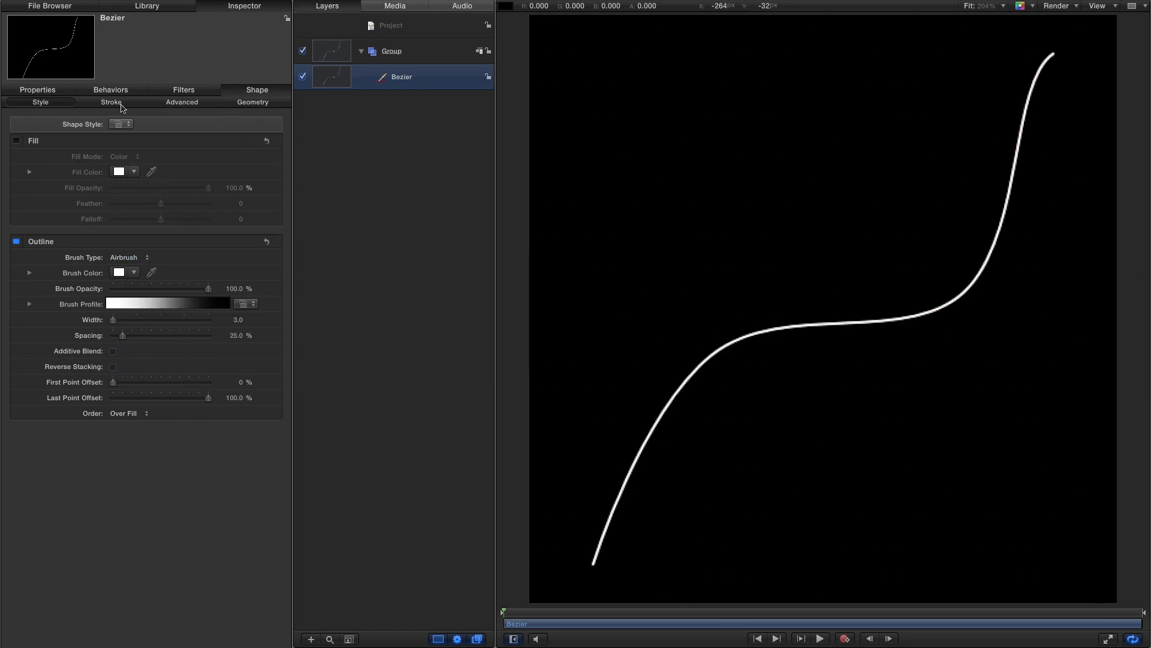
- Add an opacity point to the Opacity Over Stroke gradient and set its location to 50%
{"action": "left_click", "coordinate": [114, 104]}
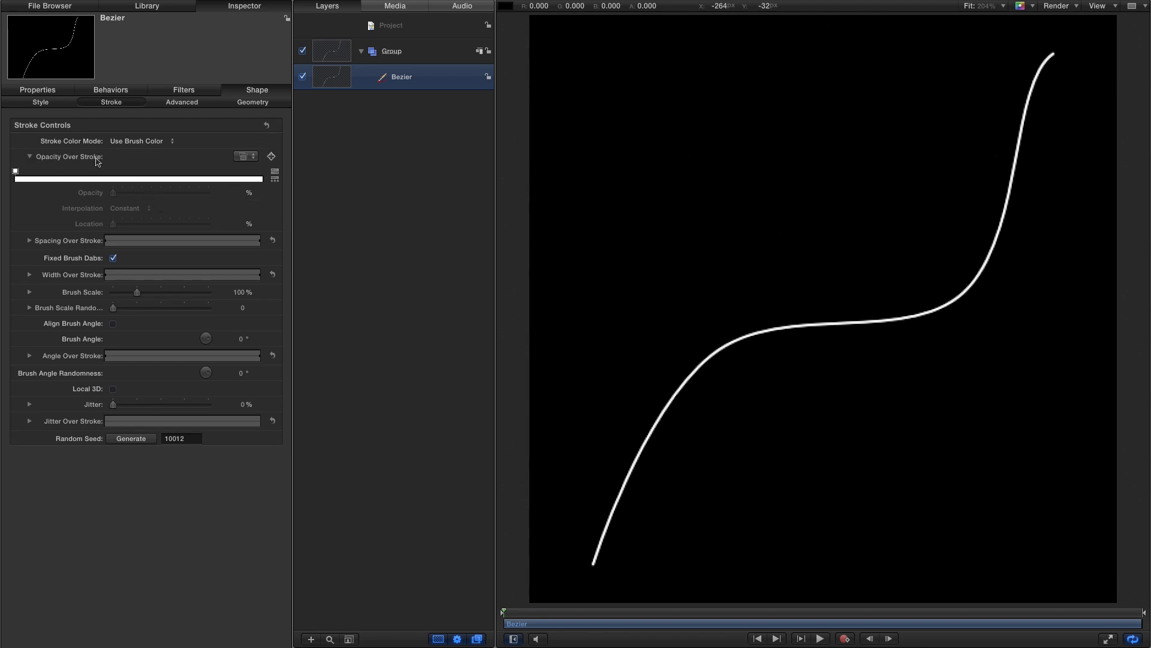
{"action": "left_click", "coordinate": [139, 179]}
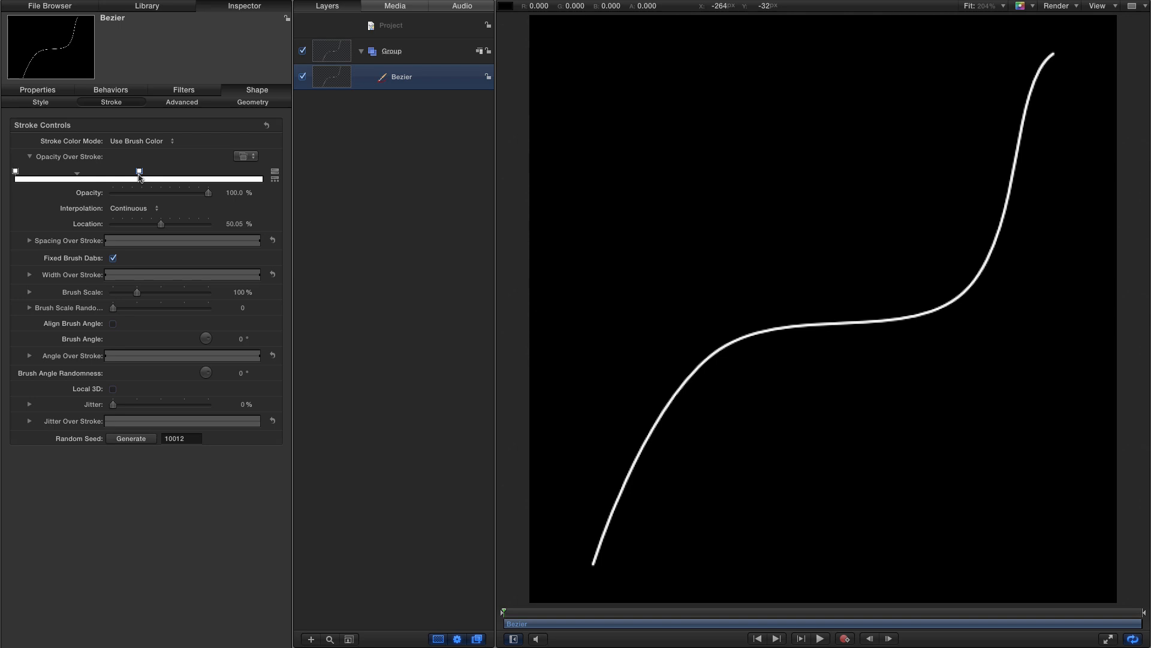
{"action": "left_click", "coordinate": [257, 180]}
{"action": "left_click_drag", "start_coordinate": [258, 172], "coordinate": [267, 172]}
{"action": "left_click", "coordinate": [139, 172]}
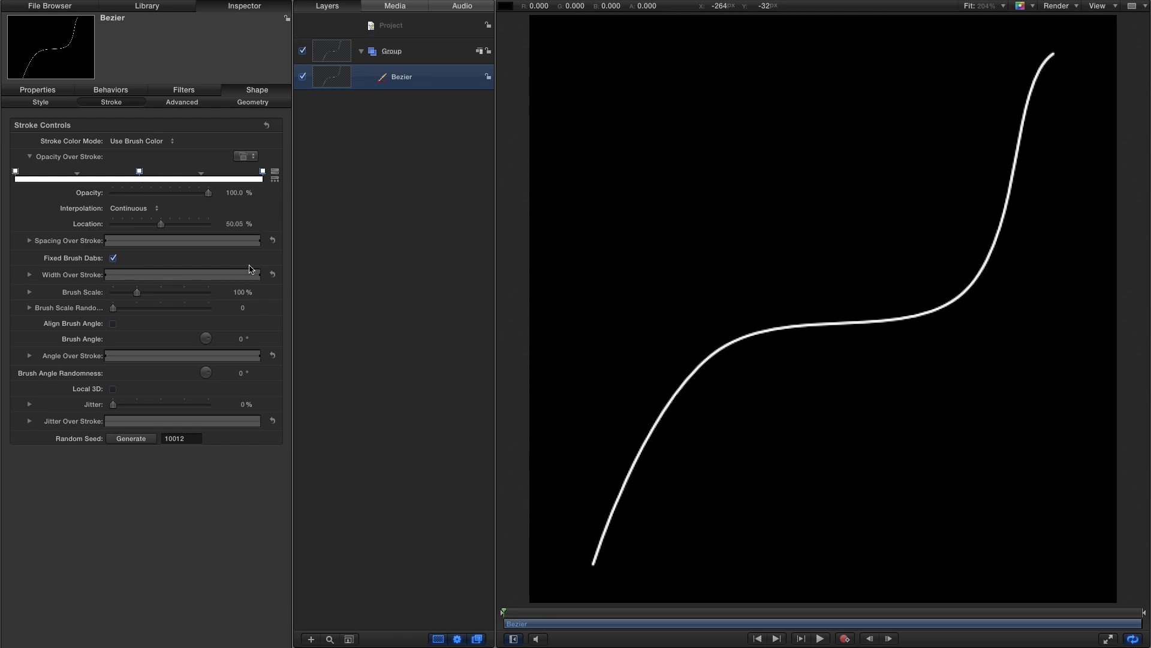
{"action": "double_click", "coordinate": [239, 223]}
{"action": "type", "text": "50"}
{"action": "key", "text": "Return"}
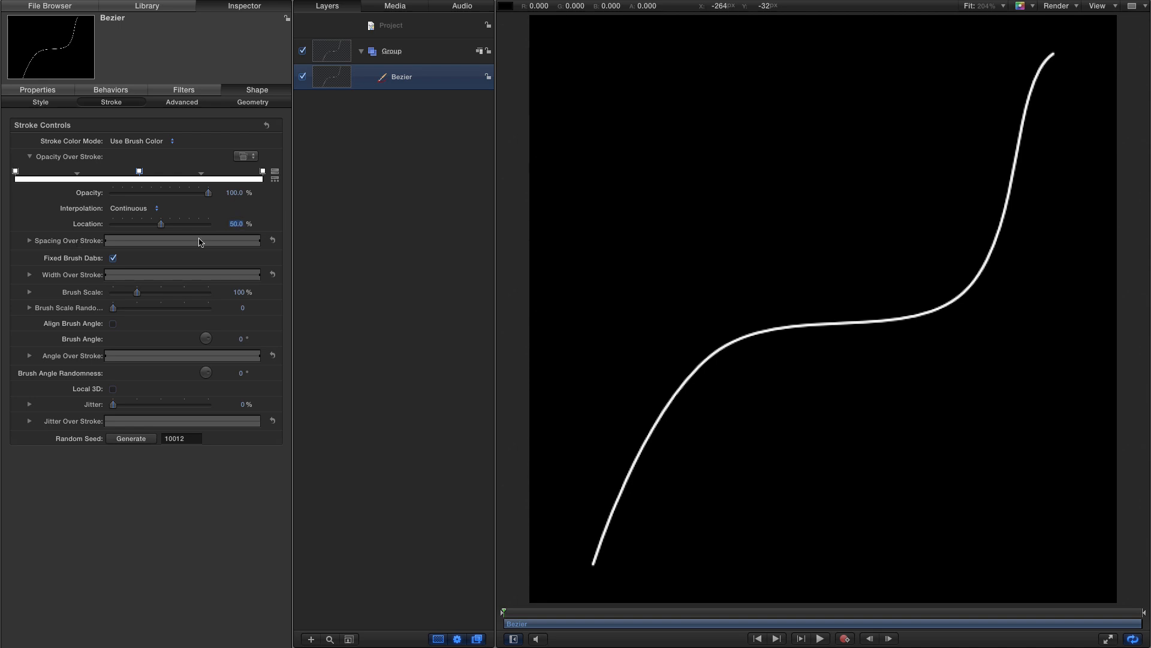
- Set the opacity of the gradient's start point to 5% and its end point to 1%
{"action": "left_click", "coordinate": [15, 172]}
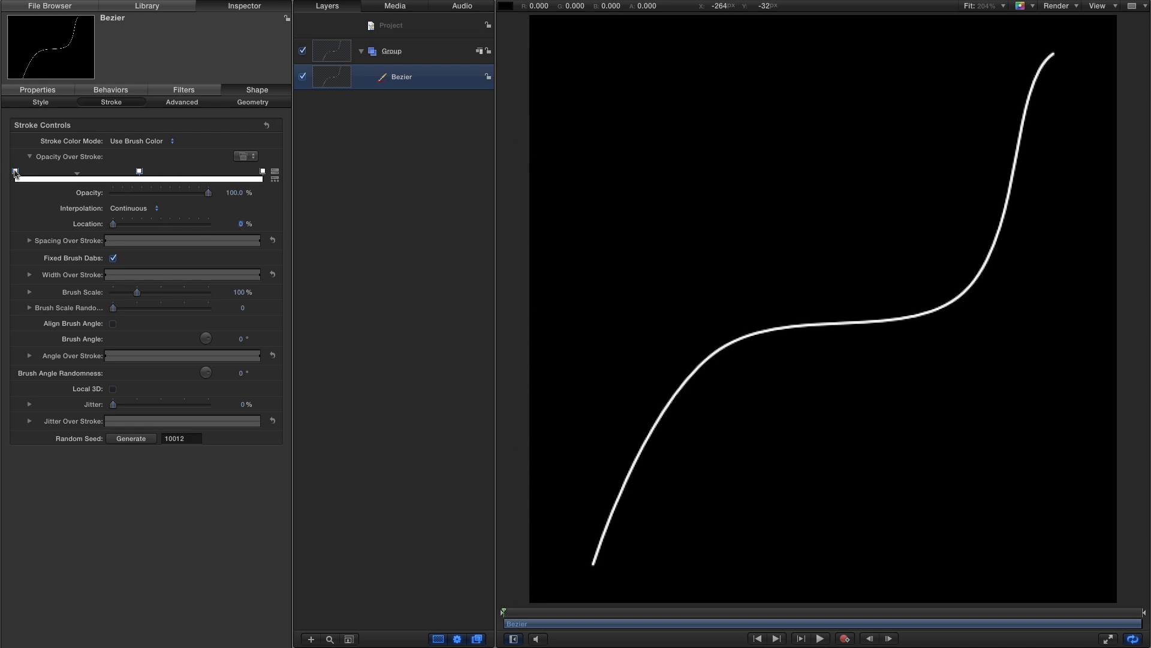
{"action": "left_click", "coordinate": [235, 192]}
{"action": "type", "text": "5"}
{"action": "key", "text": "Return"}
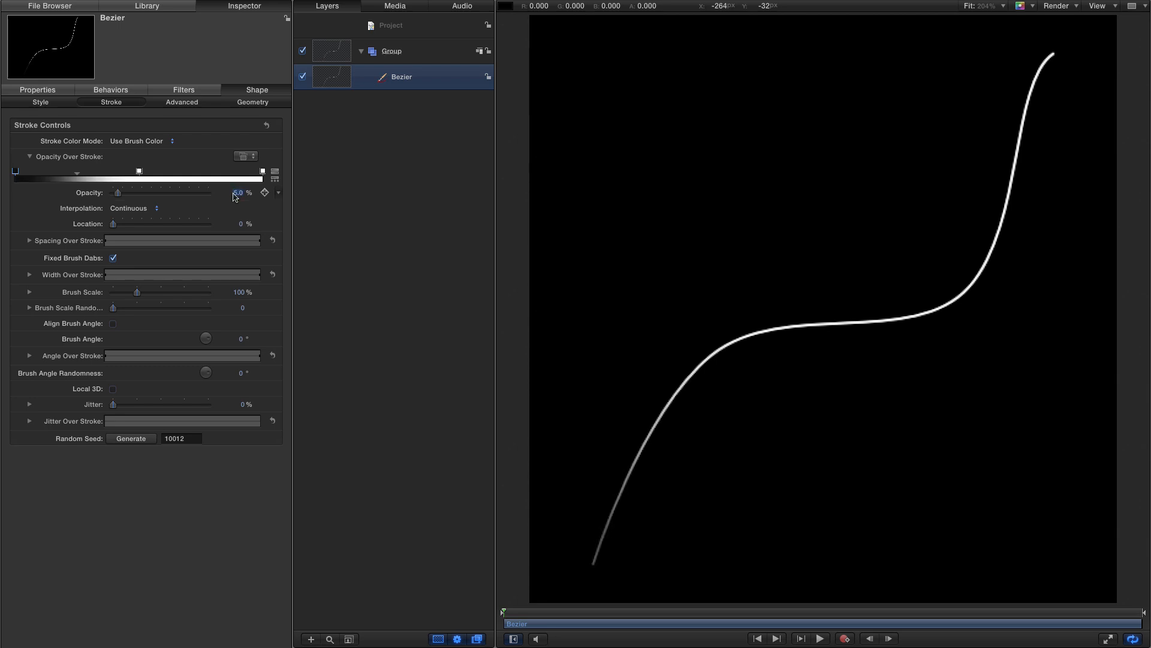
{"action": "left_click", "coordinate": [262, 171]}
{"action": "left_click", "coordinate": [235, 193]}
{"action": "type", "text": "1"}
{"action": "key", "text": "Return"}
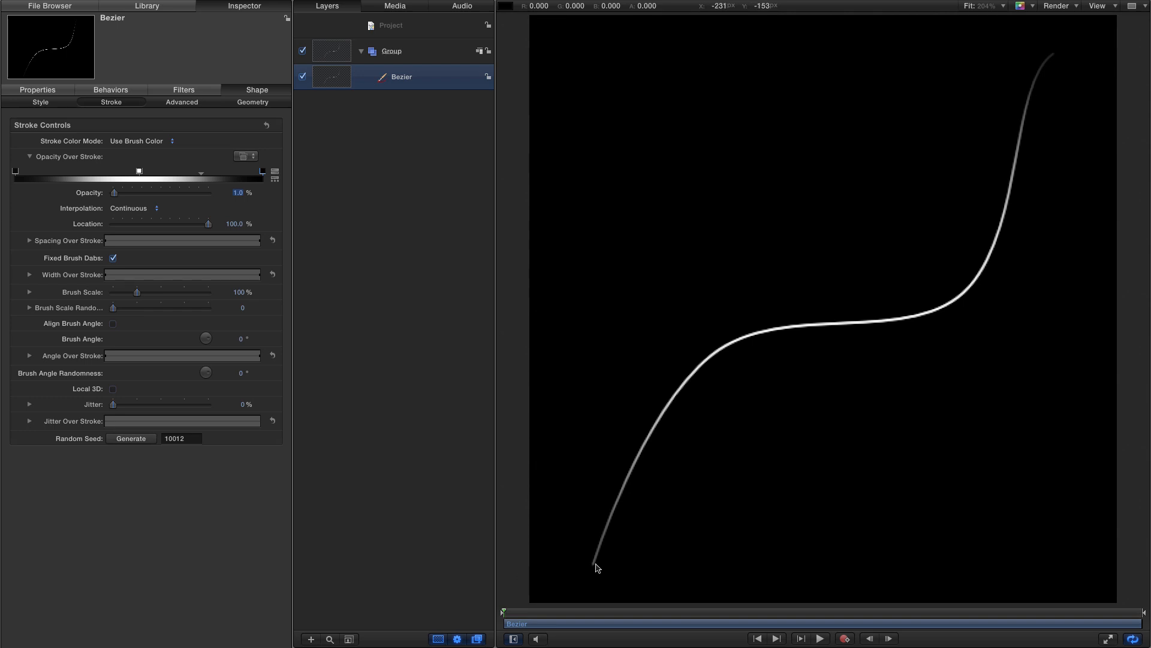
- Add a point to the Width Over Stroke curve at a stroke length of 50%
{"action": "left_click", "coordinate": [30, 157]}
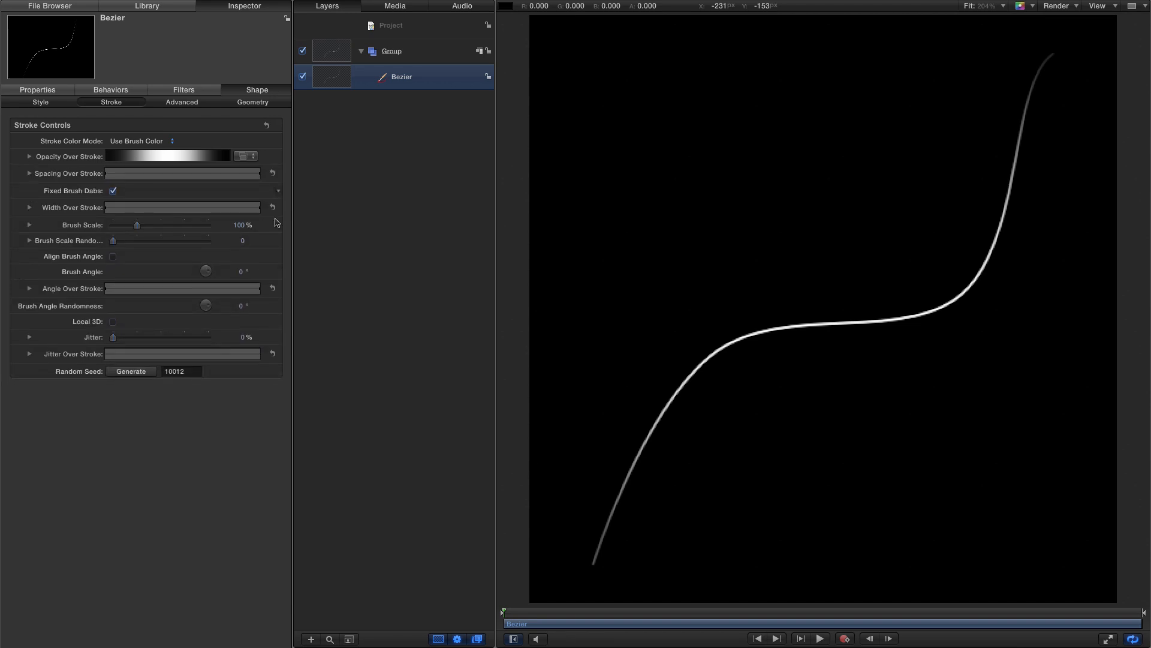
{"action": "left_click", "coordinate": [29, 208]}
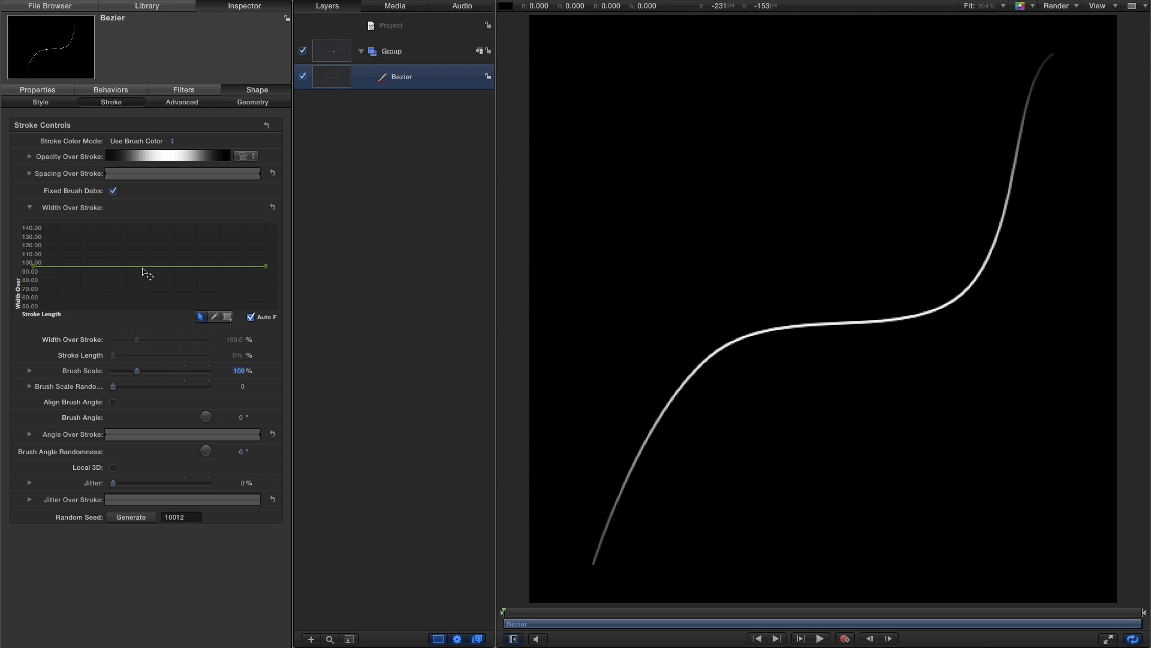
{"action": "left_click", "coordinate": [147, 267]}
{"action": "left_click", "coordinate": [223, 357]}
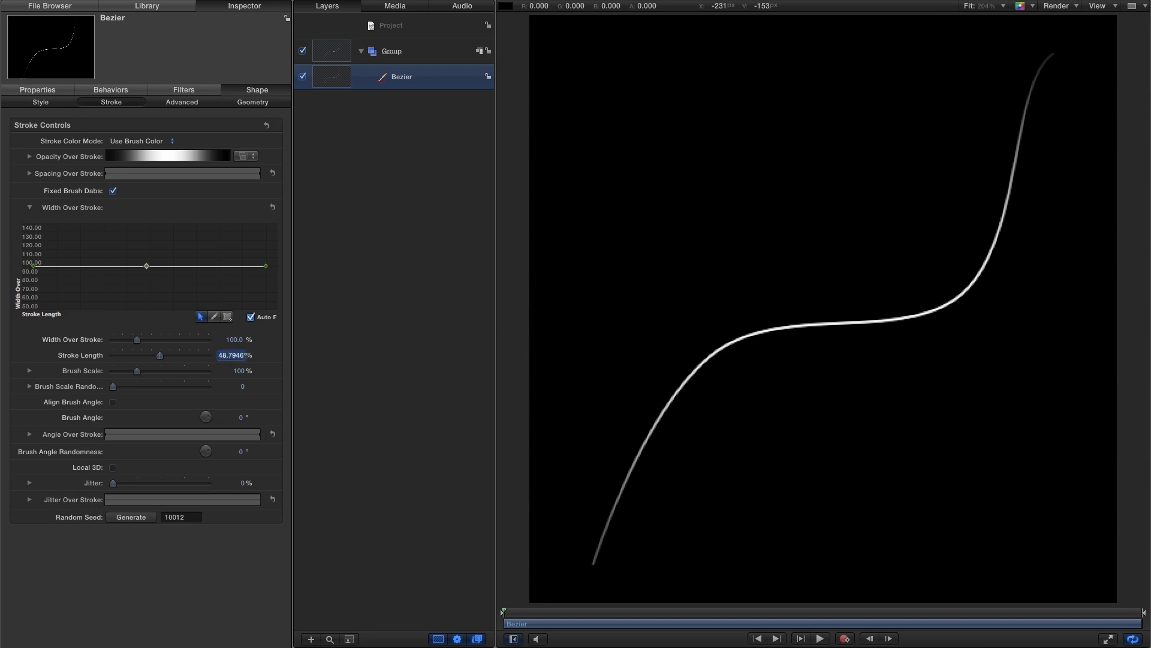
{"action": "type", "text": "50"}
{"action": "key", "text": "Return"}
- Set the width of that middle curve point to 250%
{"action": "left_click", "coordinate": [234, 340]}
{"action": "type", "text": "250"}
{"action": "key", "text": "Return"}
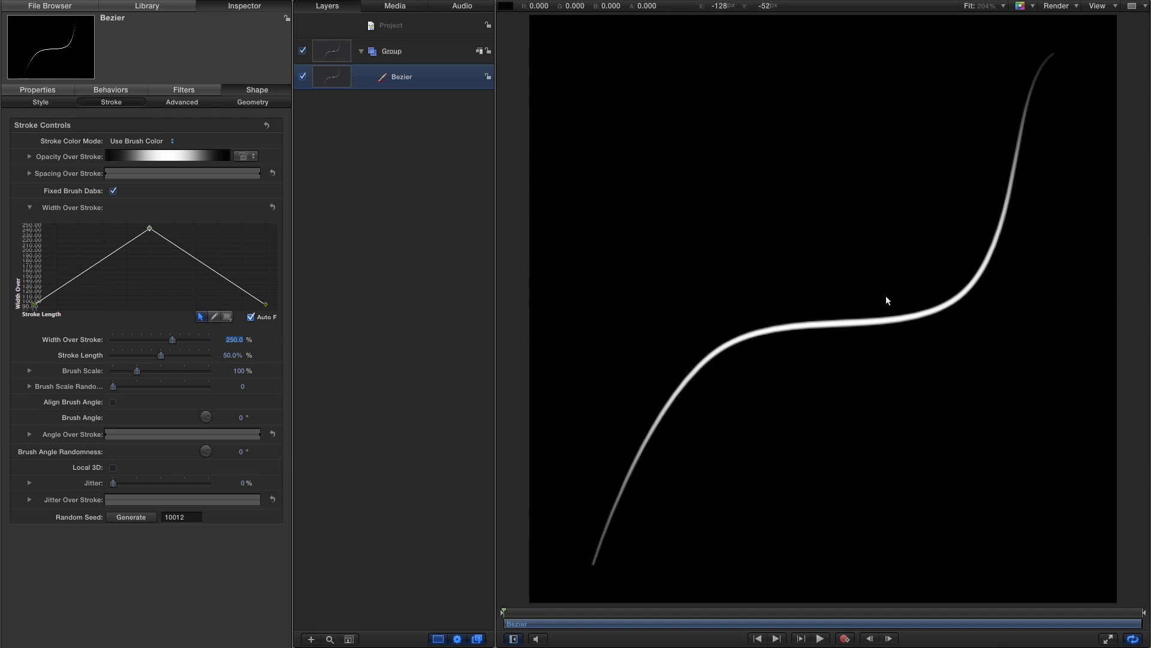
- Set the first control point's position to X -200 and Y -200
{"action": "left_click", "coordinate": [696, 194]}
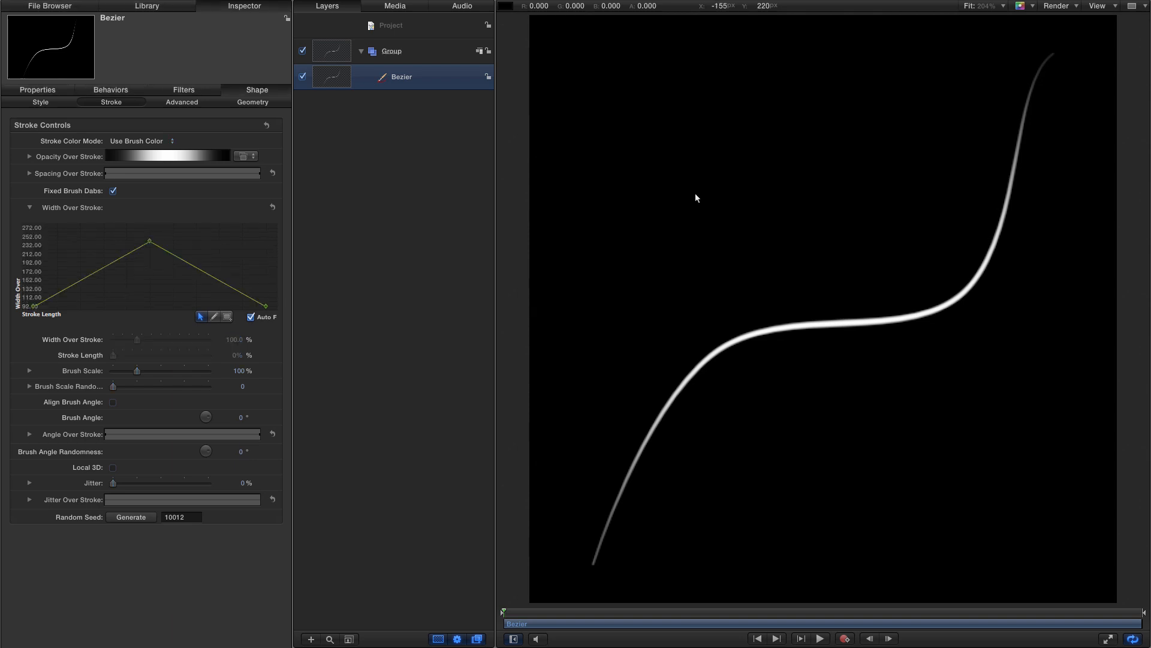
{"action": "left_click", "coordinate": [253, 103]}
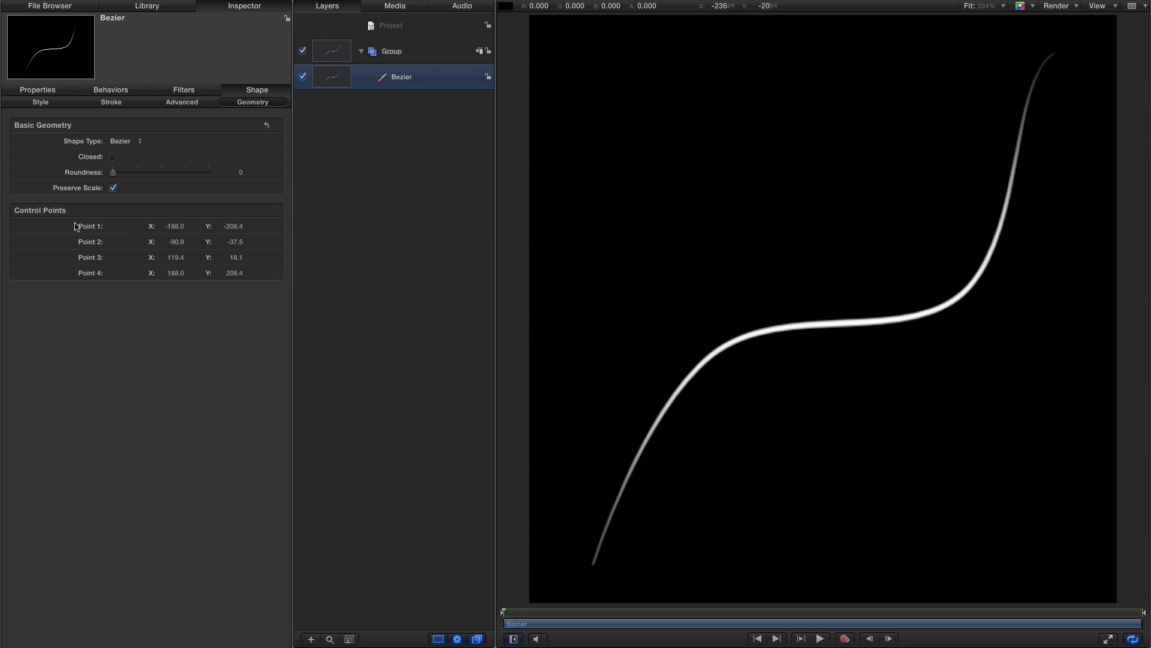
{"action": "left_click", "coordinate": [172, 228]}
{"action": "type", "text": "-"}
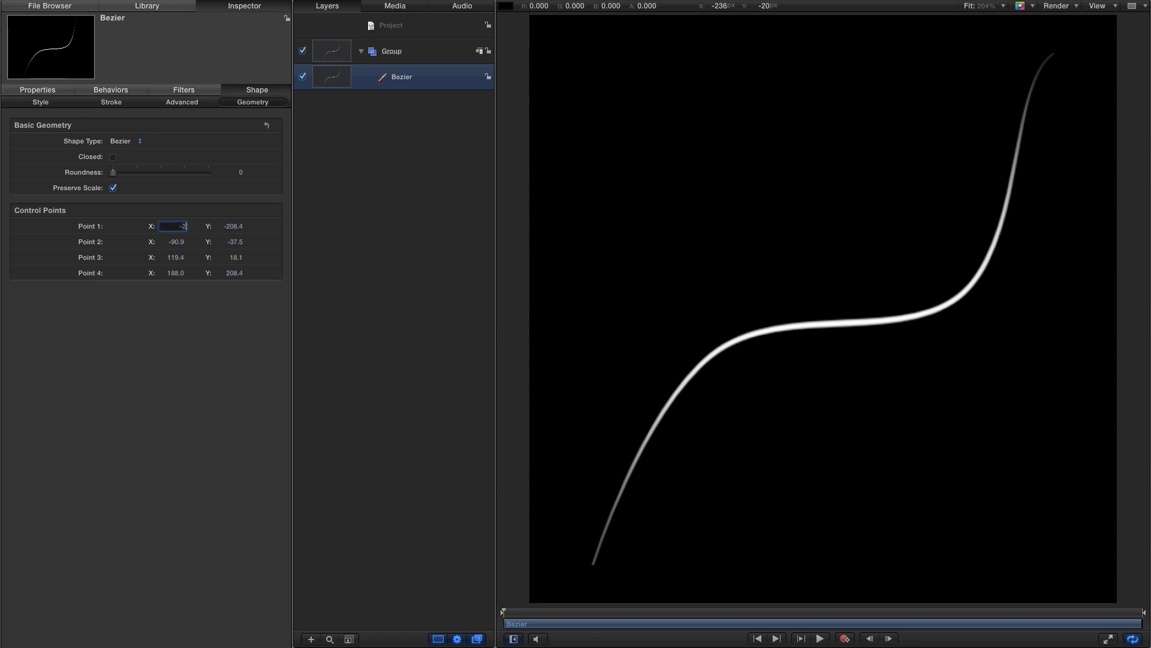
{"action": "type", "text": "200"}
{"action": "key", "text": "Tab"}
{"action": "type", "text": "-20"}
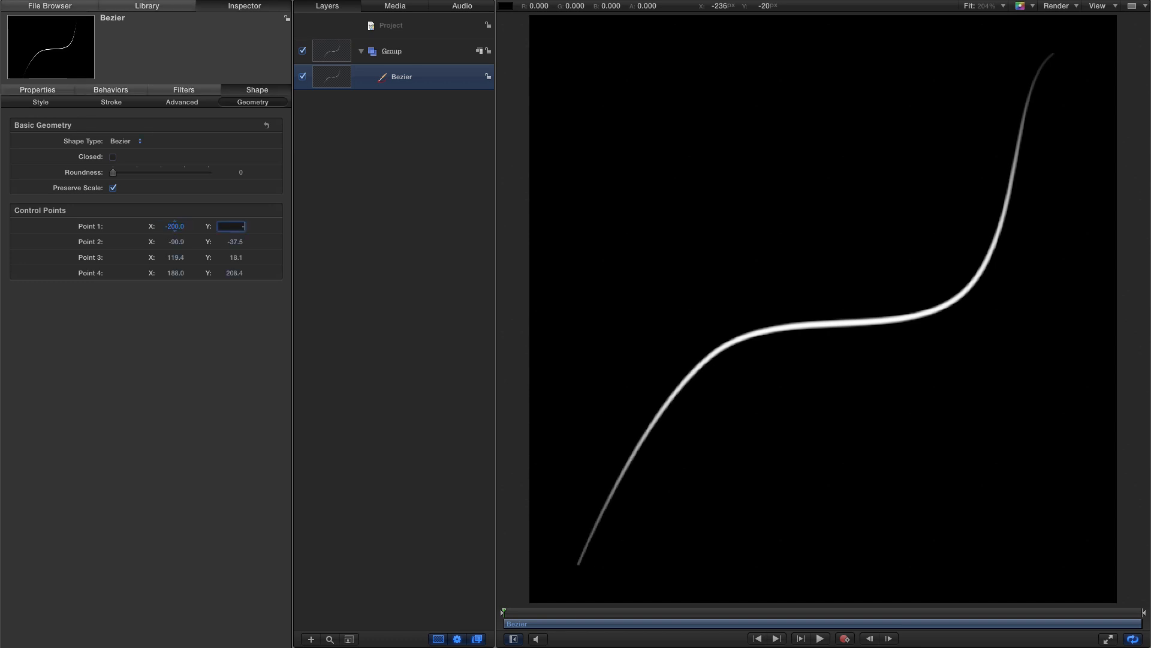
{"action": "key", "text": "Return"}
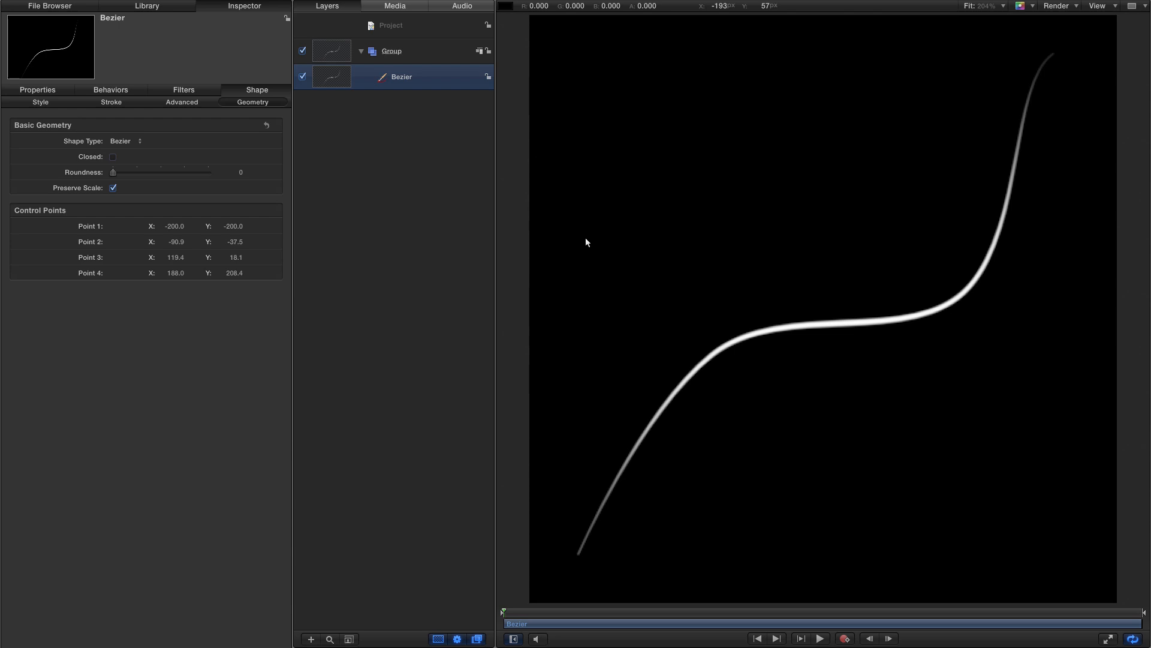
- Apply the Oscillate Shape behavior from the library's Shape behaviors to the Bezier layer
{"action": "left_click", "coordinate": [161, 7]}
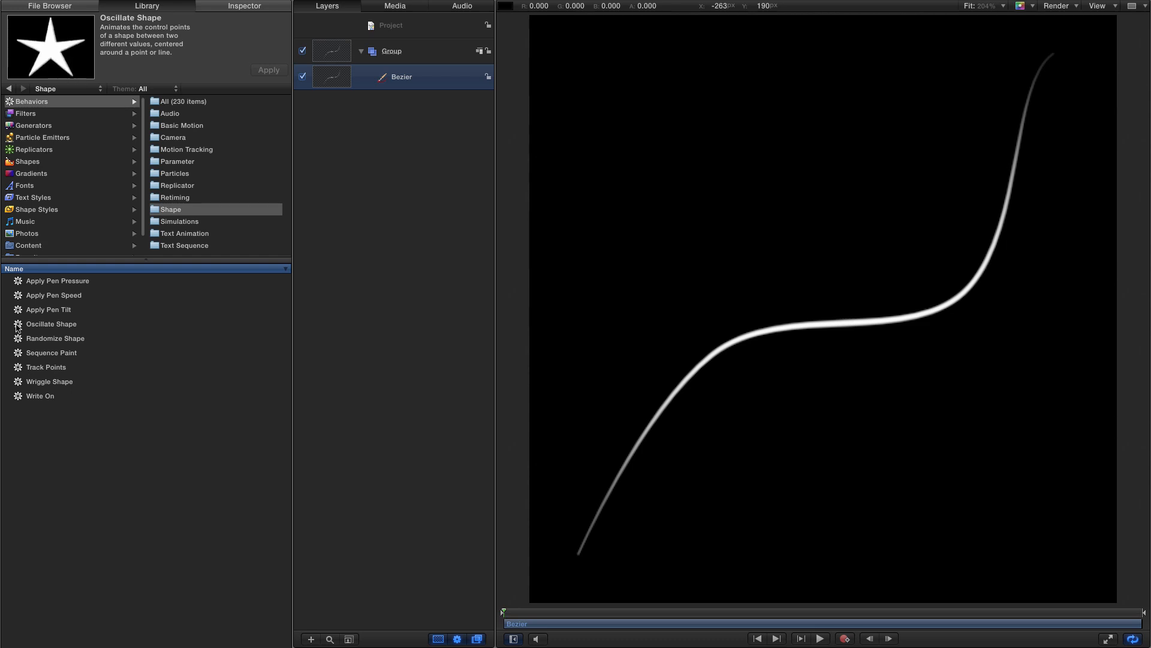
{"action": "left_click_drag", "start_coordinate": [51, 324], "coordinate": [428, 76]}
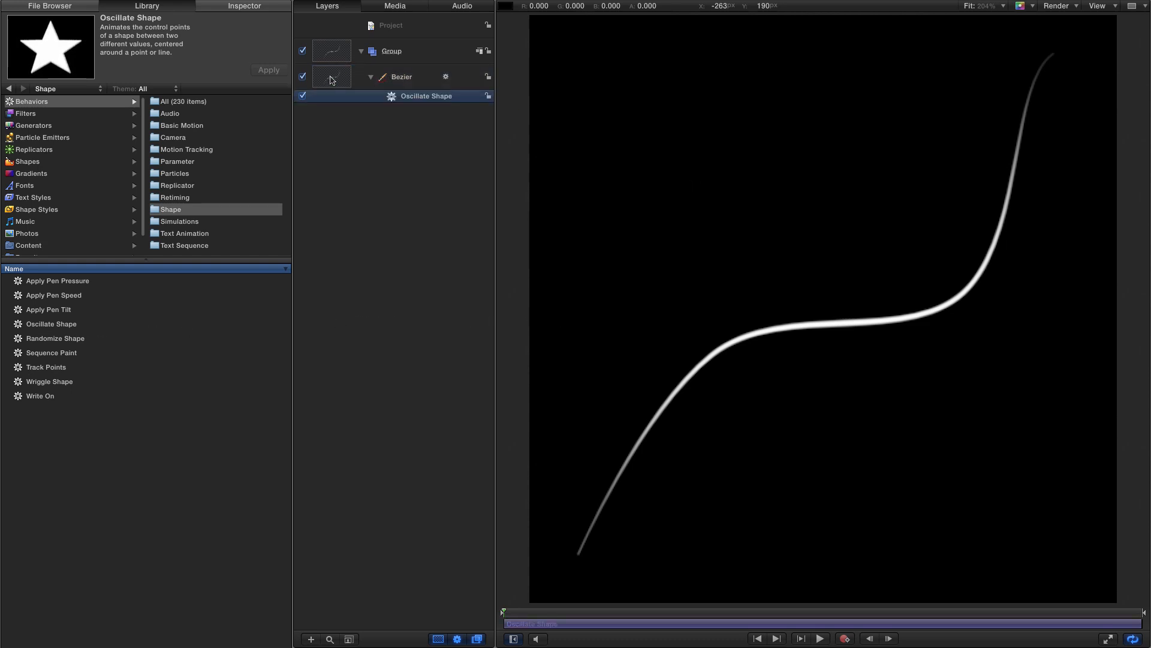
{"action": "left_click", "coordinate": [253, 7]}
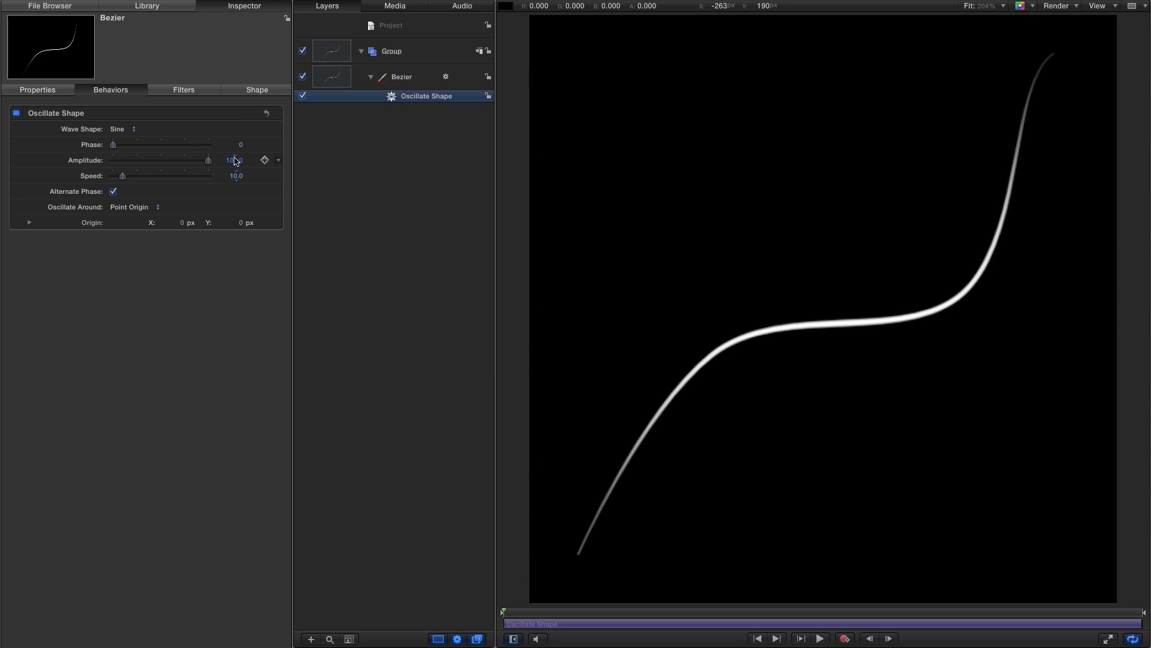
- Set the Oscillate Shape amplitude to 75 and play back the animation to preview it
{"action": "left_click", "coordinate": [235, 159]}
{"action": "type", "text": "75"}
{"action": "key", "text": "Return"}
{"action": "left_click", "coordinate": [822, 639]}
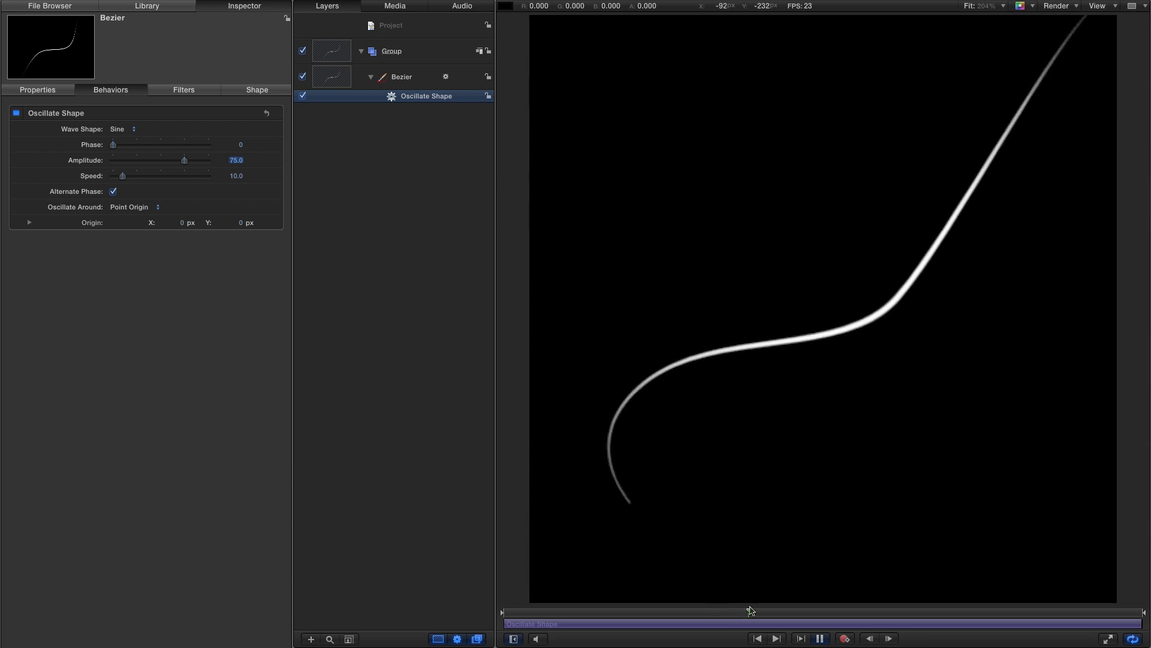
{"action": "key", "text": "space"}
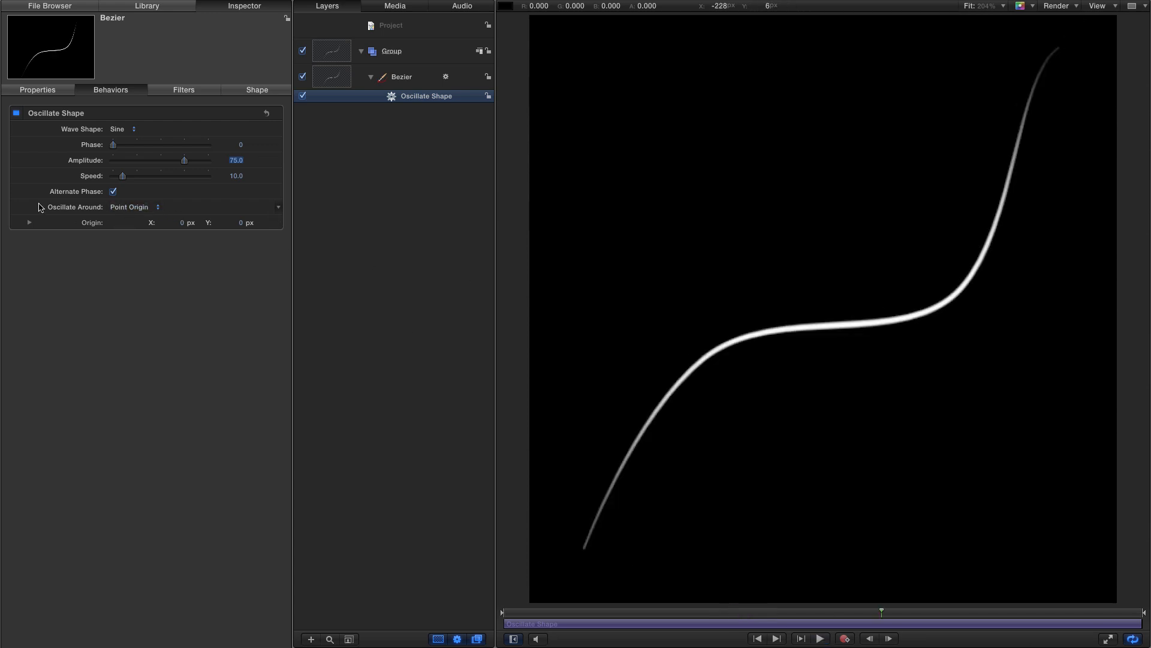
- Set Oscillate Around to Line with the start point at X -200 and Y -200, then replay from the beginning
{"action": "left_click", "coordinate": [133, 208]}
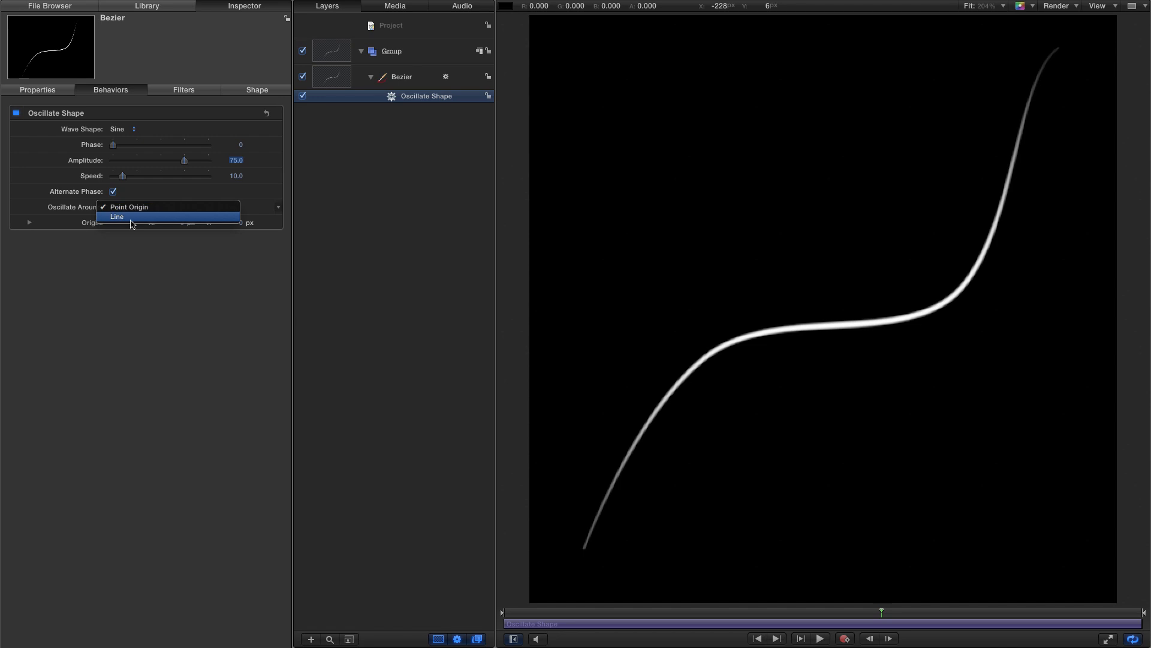
{"action": "left_click", "coordinate": [131, 218]}
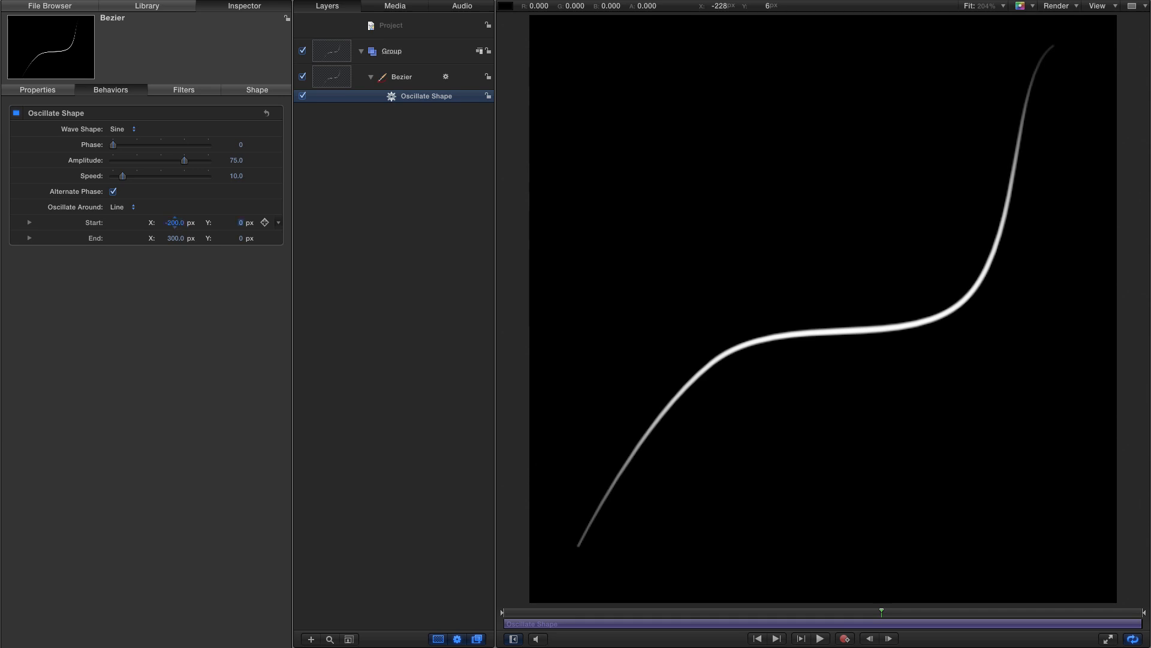
{"action": "key", "text": "Return"}
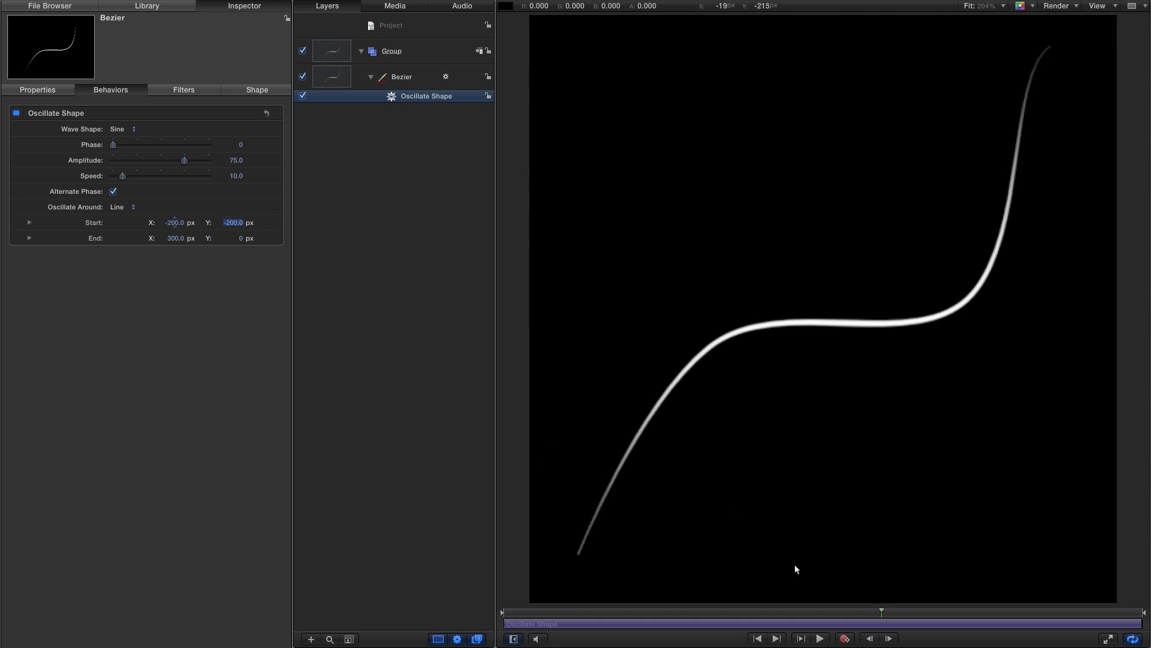
{"action": "left_click", "coordinate": [758, 639]}
{"action": "left_click", "coordinate": [821, 640]}
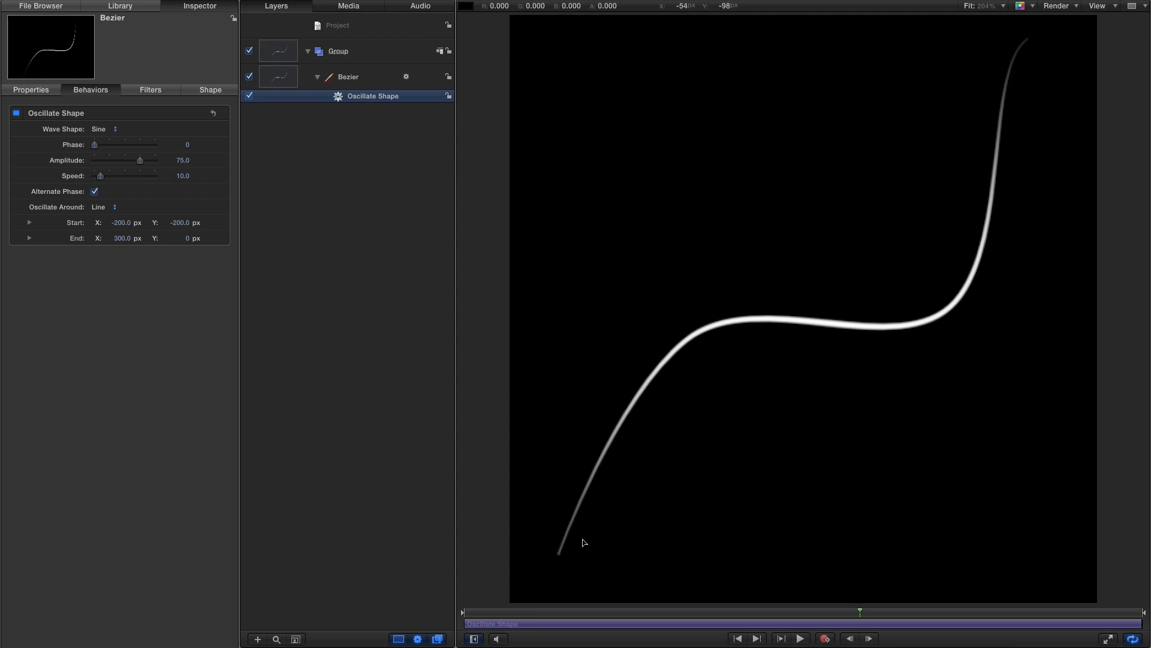
- Convert the Bezier's first control point to Smooth and pull its tangent handle toward the upper right
{"action": "left_click", "coordinate": [1096, 6]}
{"action": "left_click", "coordinate": [1073, 21]}
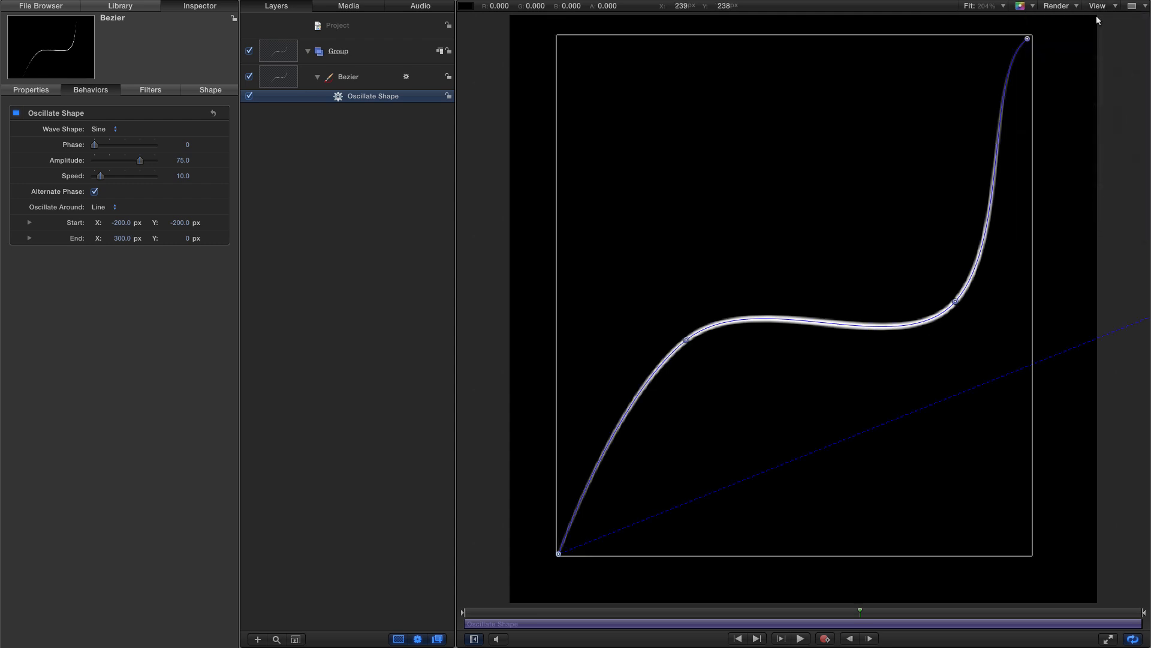
{"action": "left_click", "coordinate": [264, 616]}
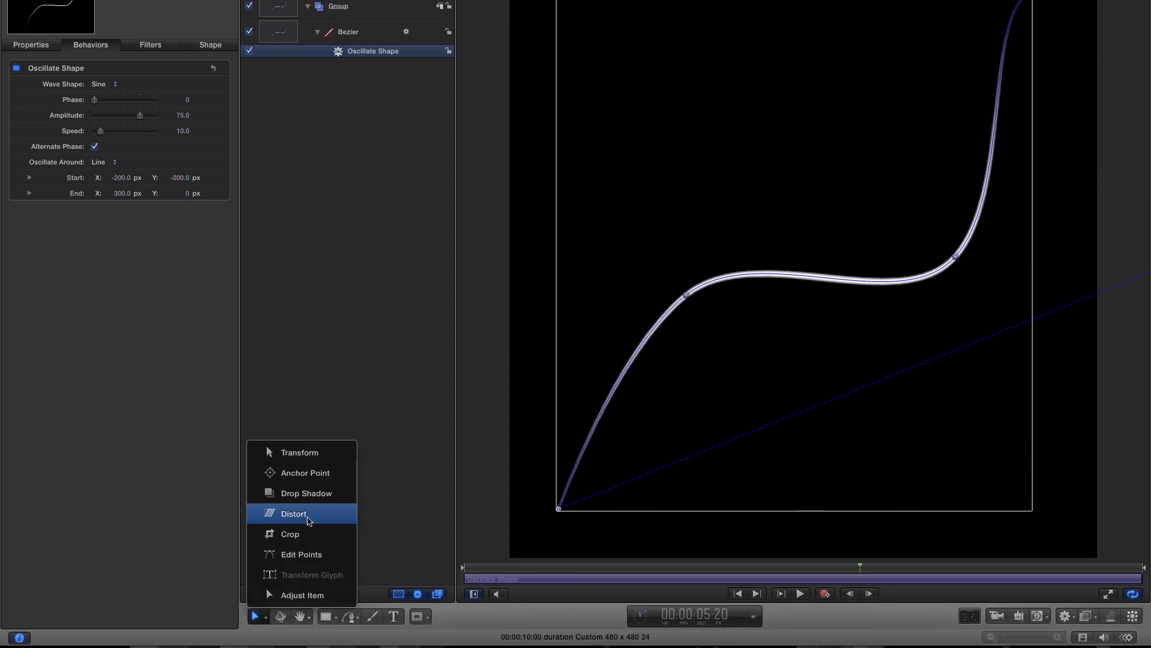
{"action": "left_click", "coordinate": [301, 554]}
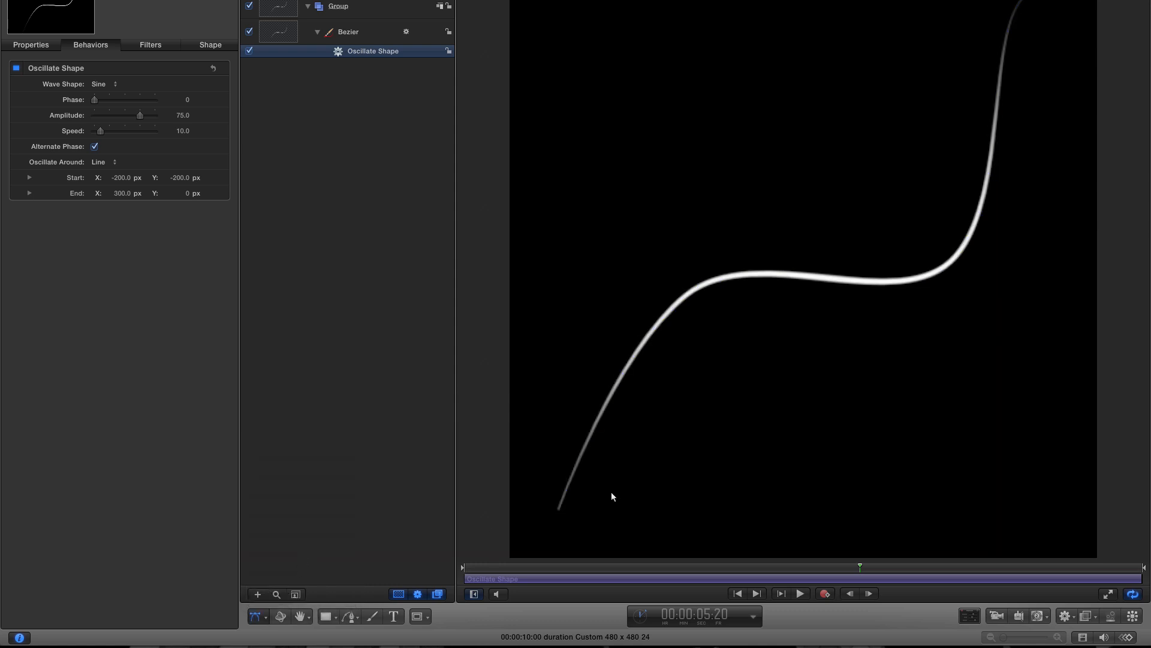
{"action": "left_click", "coordinate": [278, 31]}
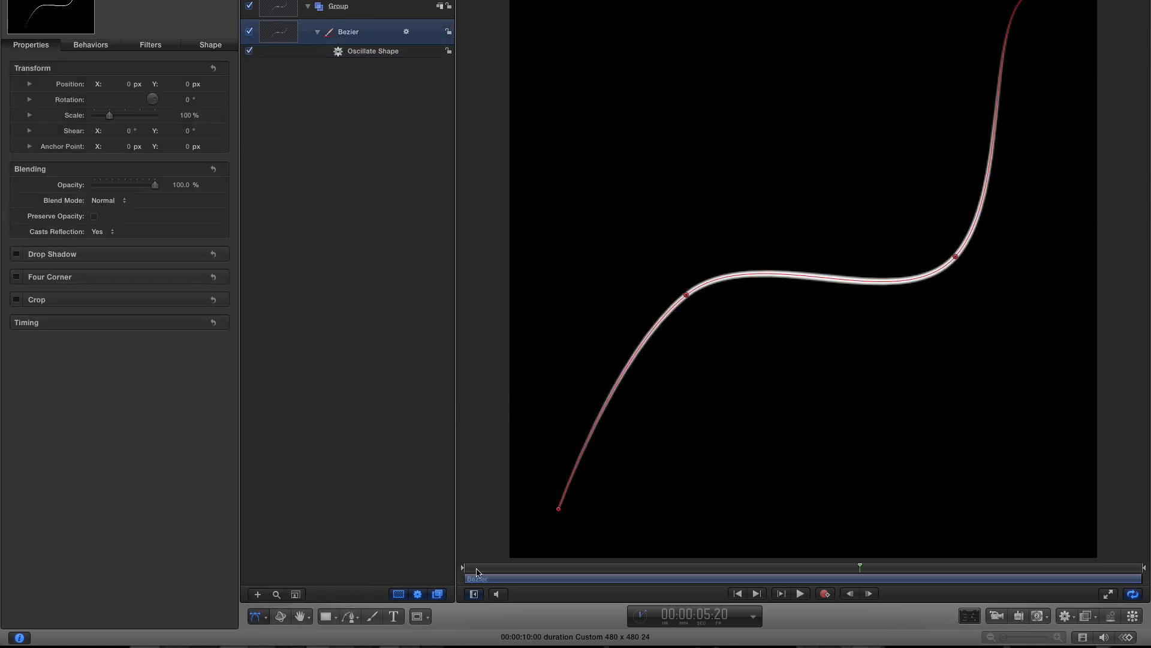
{"action": "right_click", "coordinate": [559, 512]}
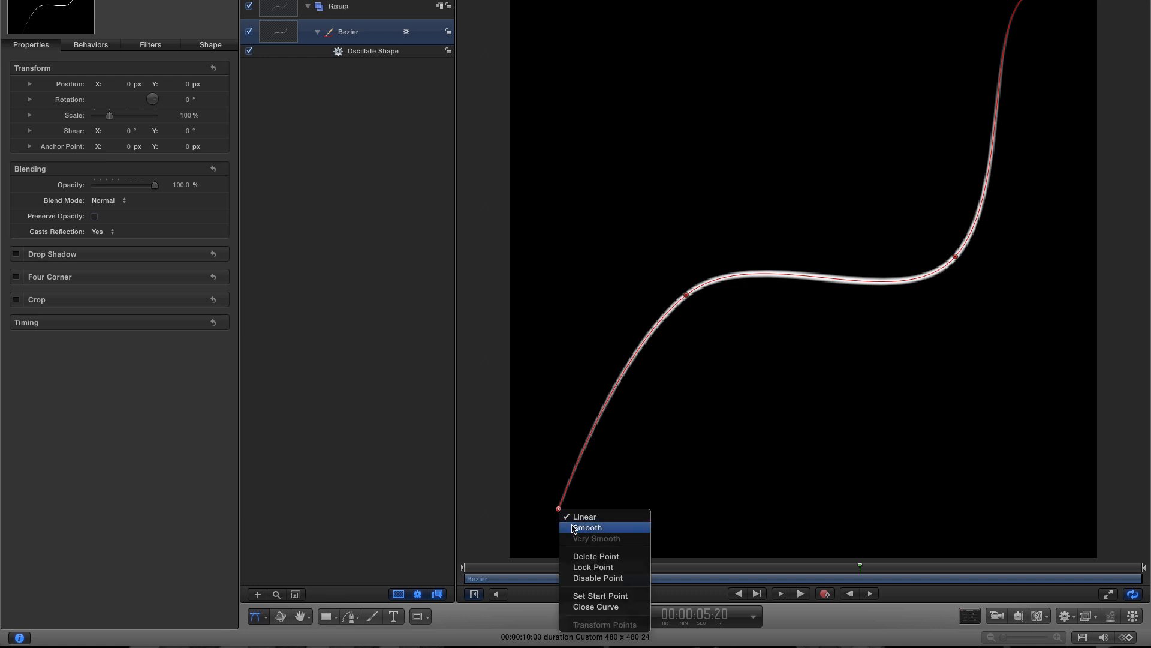
{"action": "left_click", "coordinate": [572, 527]}
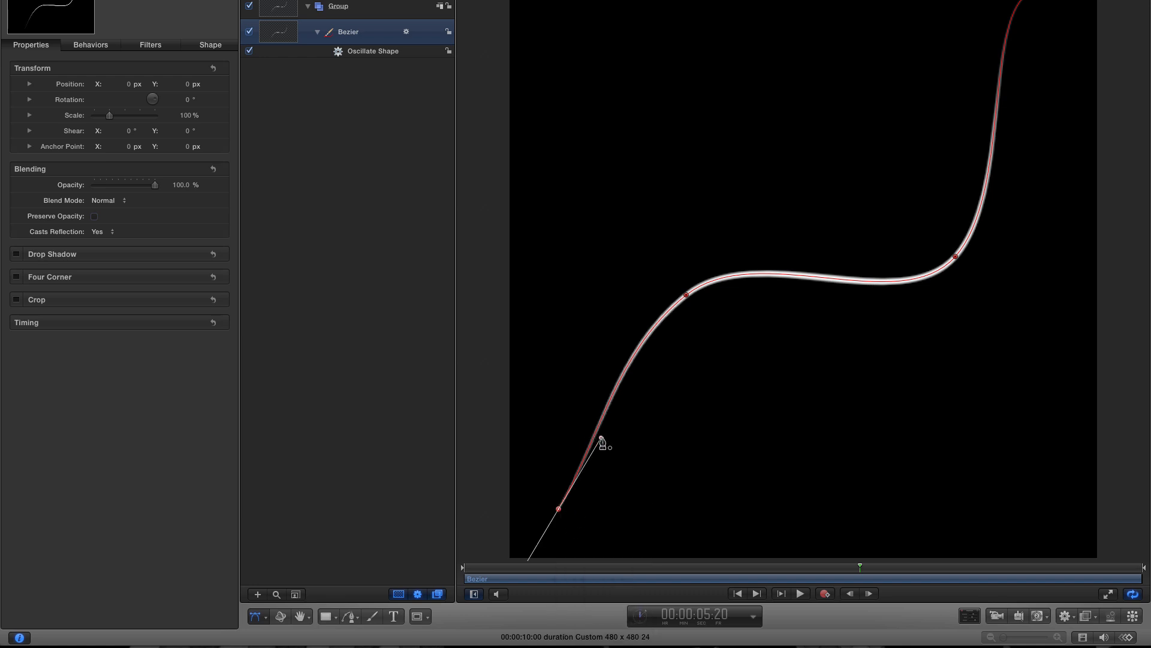
{"action": "left_click_drag", "start_coordinate": [601, 438], "coordinate": [632, 433]}
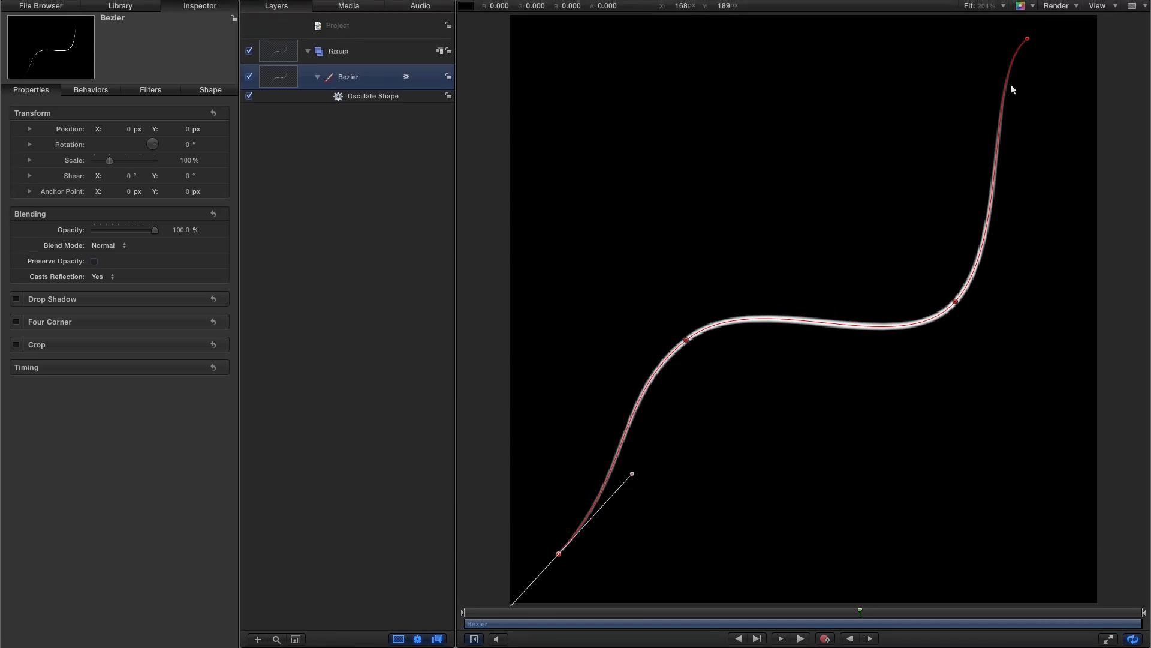
- Hide the overlays and preview the oscillating line from the start, scrubbing through the timeline
{"action": "left_click", "coordinate": [1098, 4]}
{"action": "left_click", "coordinate": [1100, 16]}
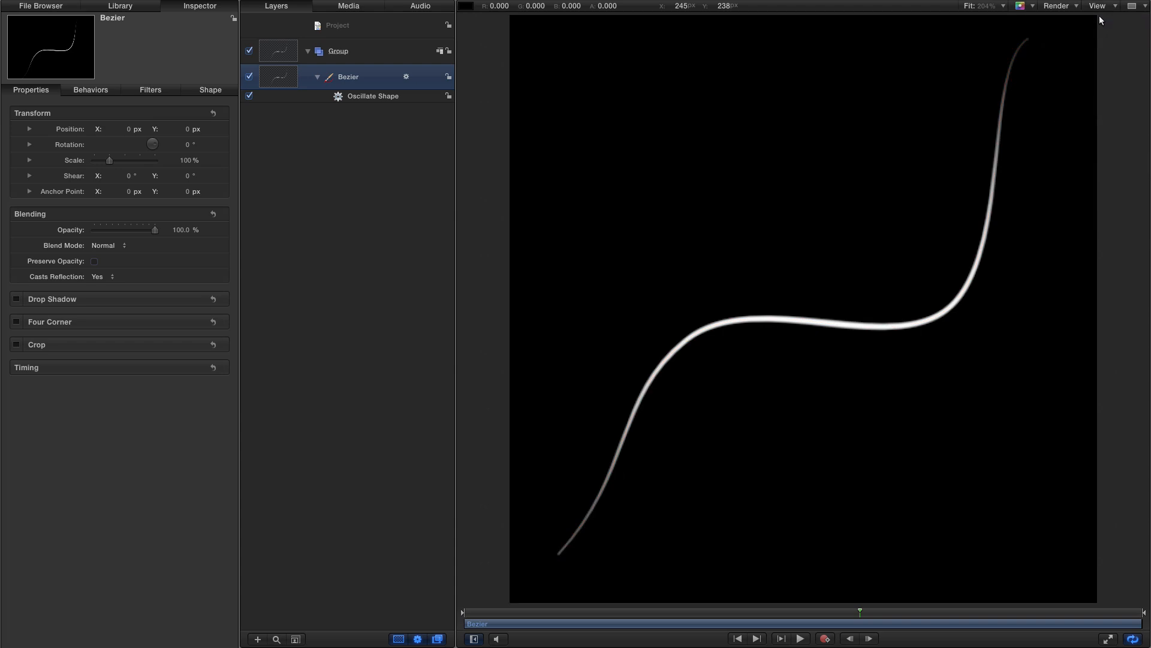
{"action": "left_click", "coordinate": [738, 639]}
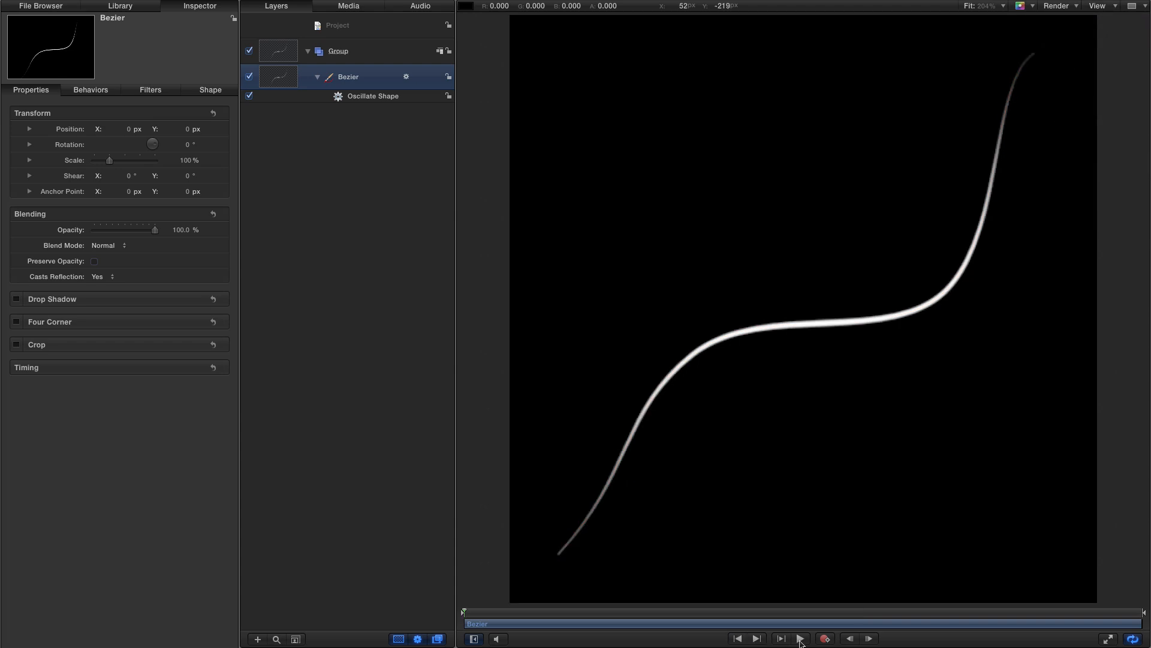
{"action": "left_click", "coordinate": [800, 638]}
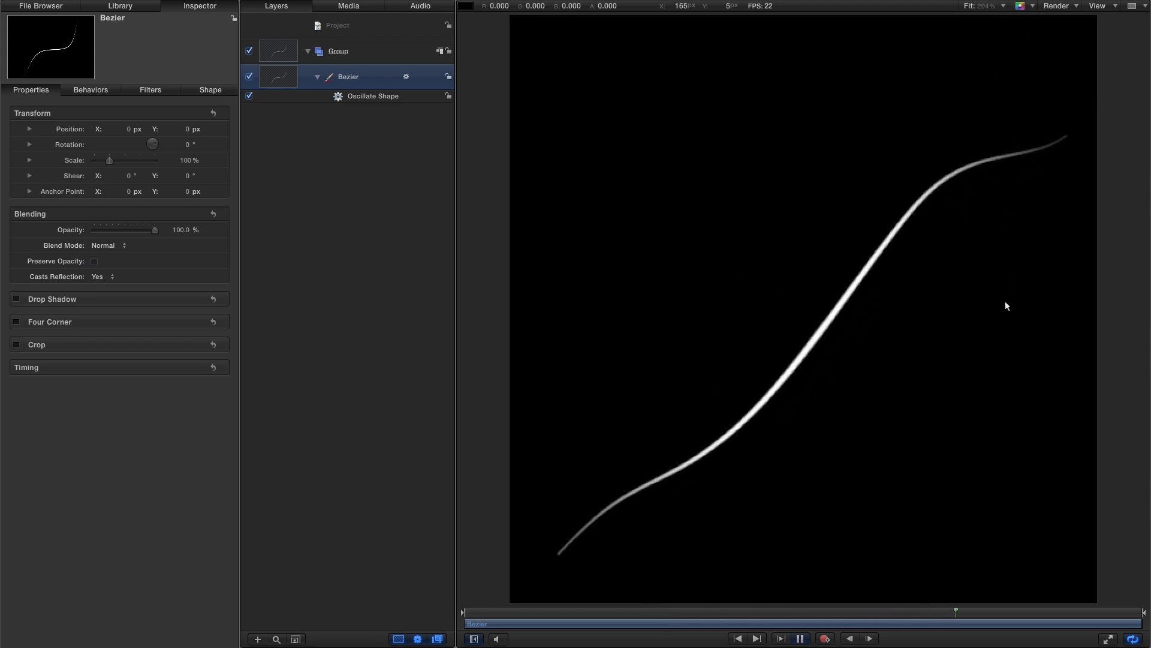
{"action": "left_click", "coordinate": [800, 639]}
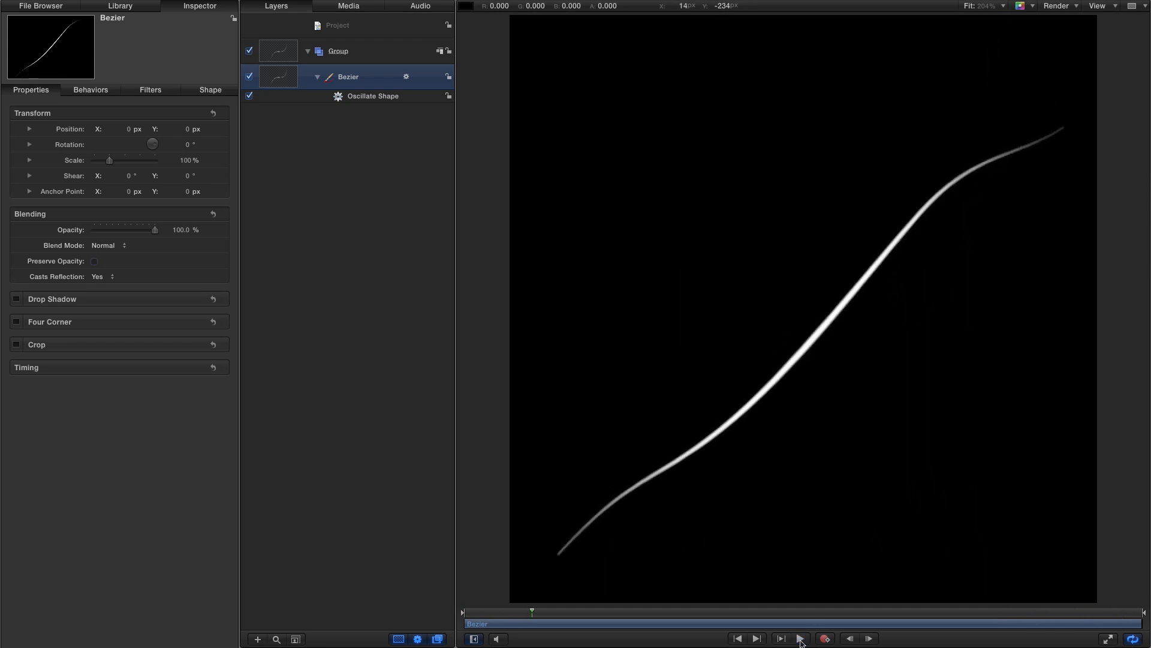
{"action": "left_click_drag", "start_coordinate": [532, 611], "coordinate": [713, 612]}
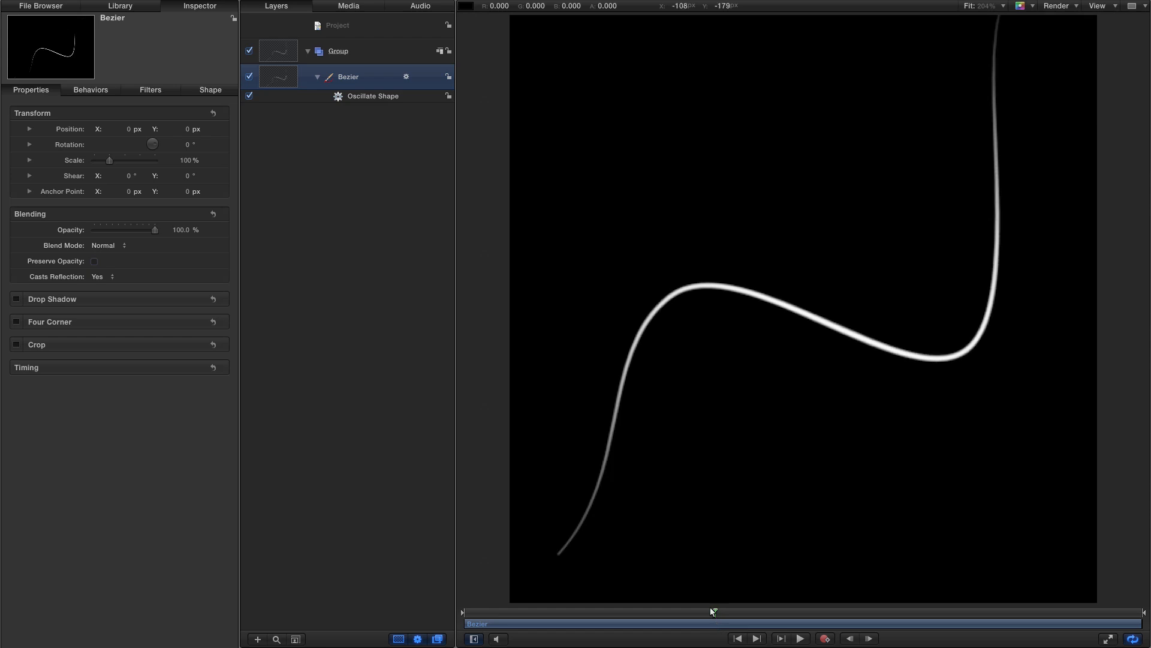
- Lower the Oscillate Shape amplitude to 34.9
{"action": "left_click", "coordinate": [98, 91]}
{"action": "left_click_drag", "start_coordinate": [183, 165], "coordinate": [163, 165]}
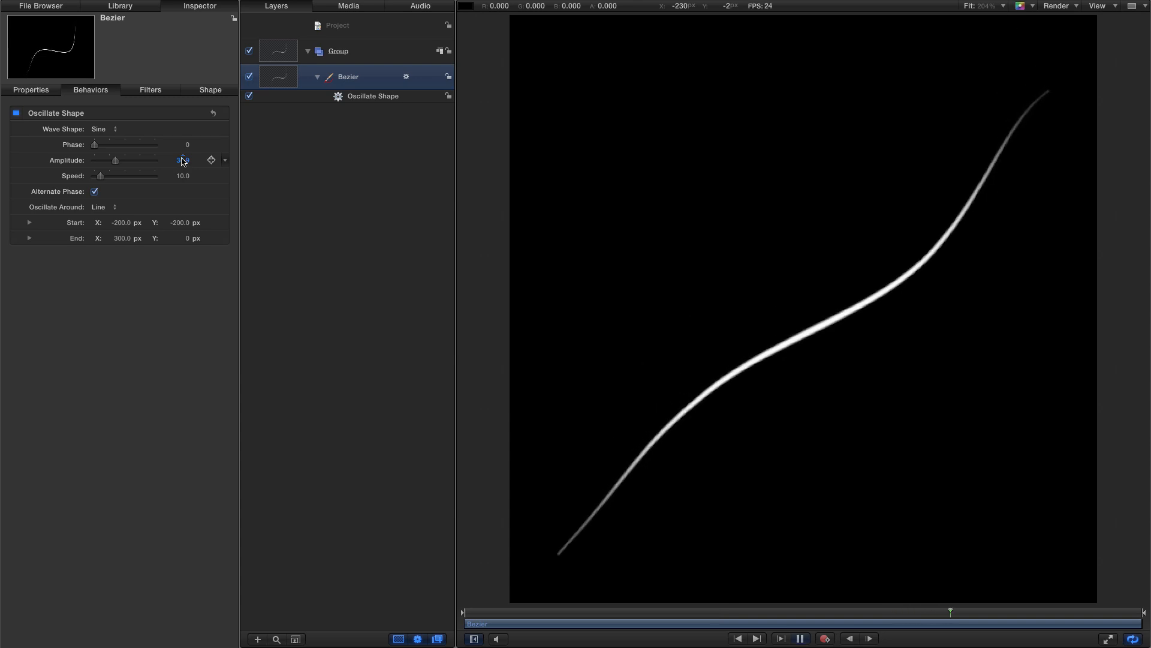
{"action": "key", "text": "space"}
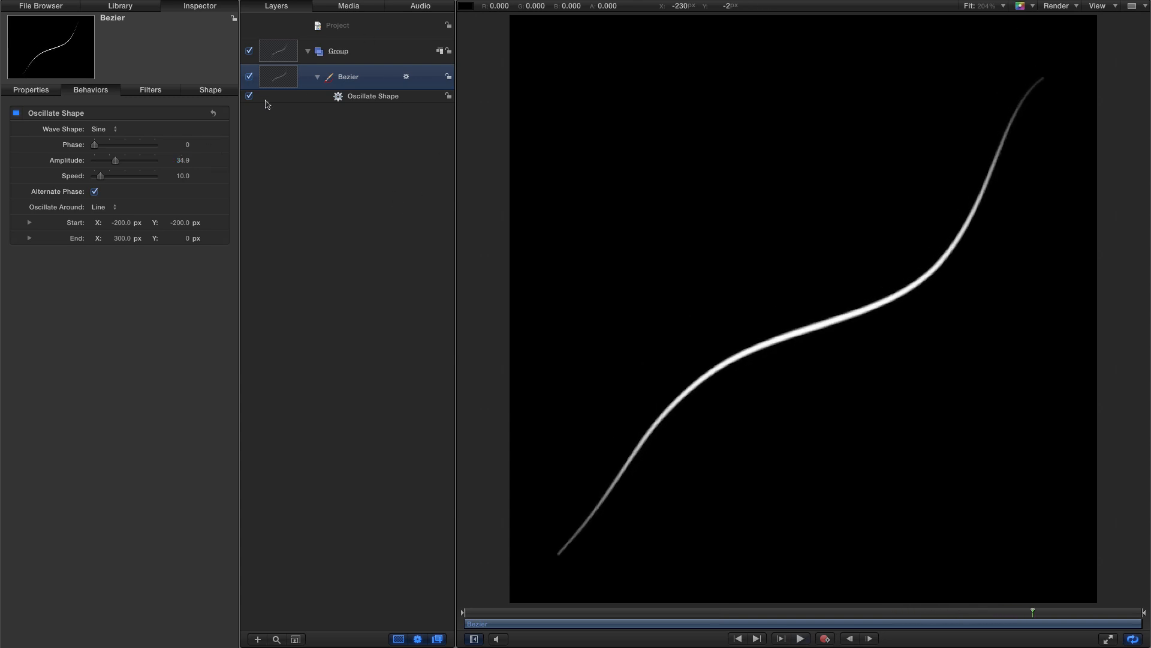
- Show the overlays and move the Bezier's last control point slightly down and to the left, then preview
{"action": "left_click", "coordinate": [1098, 6]}
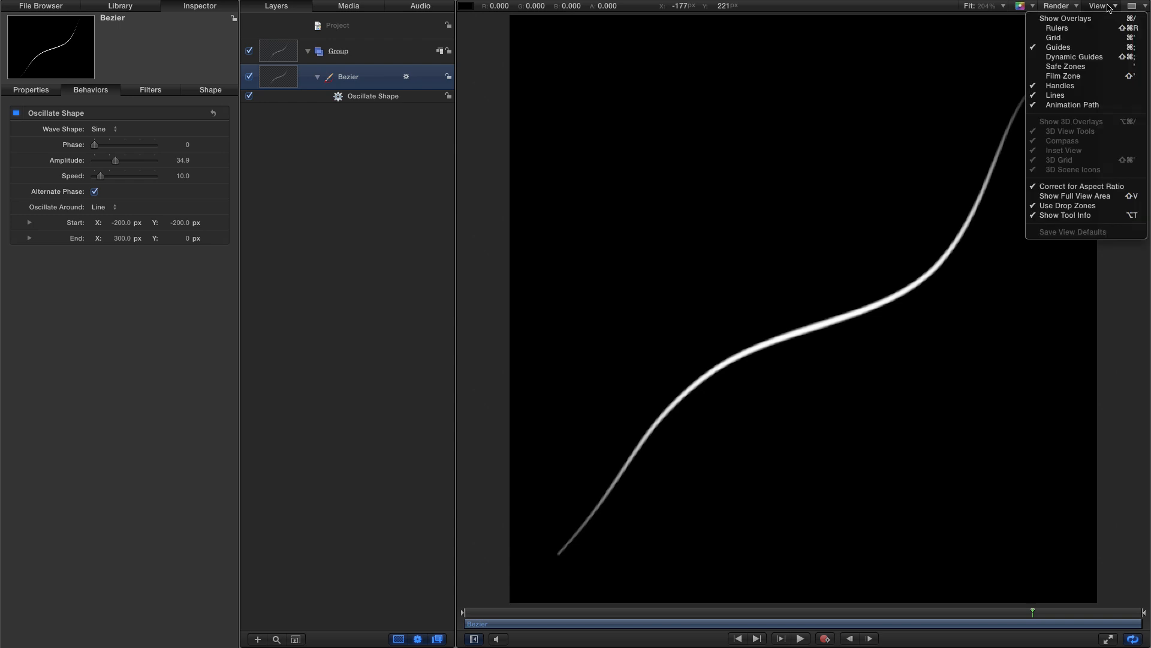
{"action": "left_click", "coordinate": [1097, 15]}
{"action": "left_click_drag", "start_coordinate": [1044, 78], "coordinate": [1014, 106]}
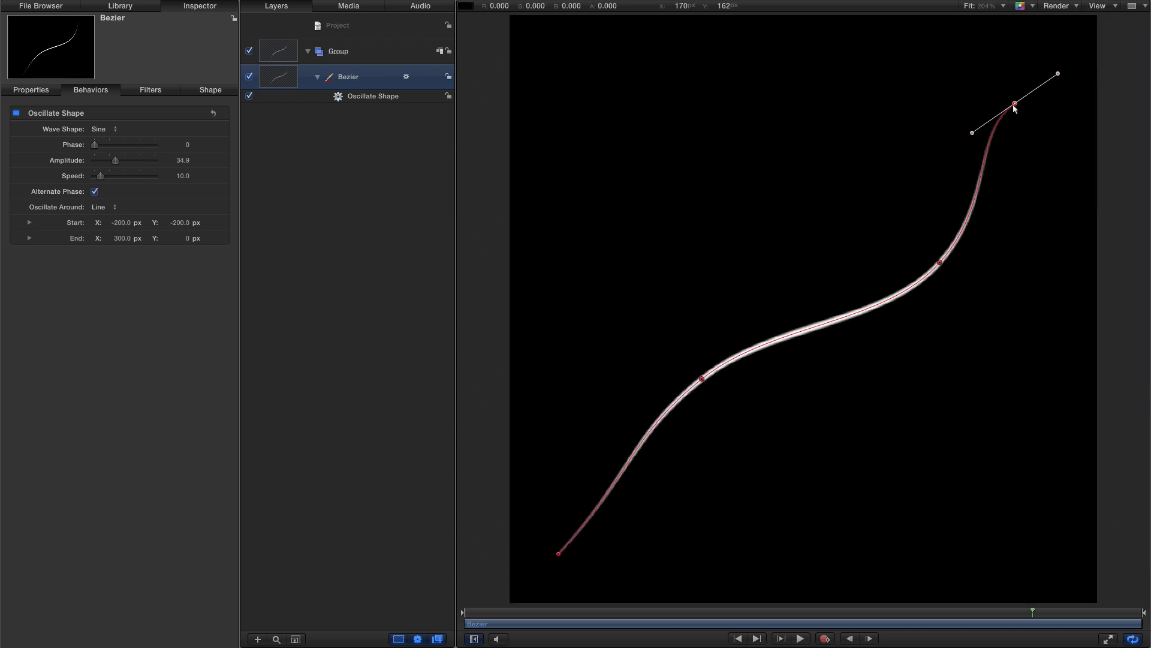
{"action": "key", "text": "space"}
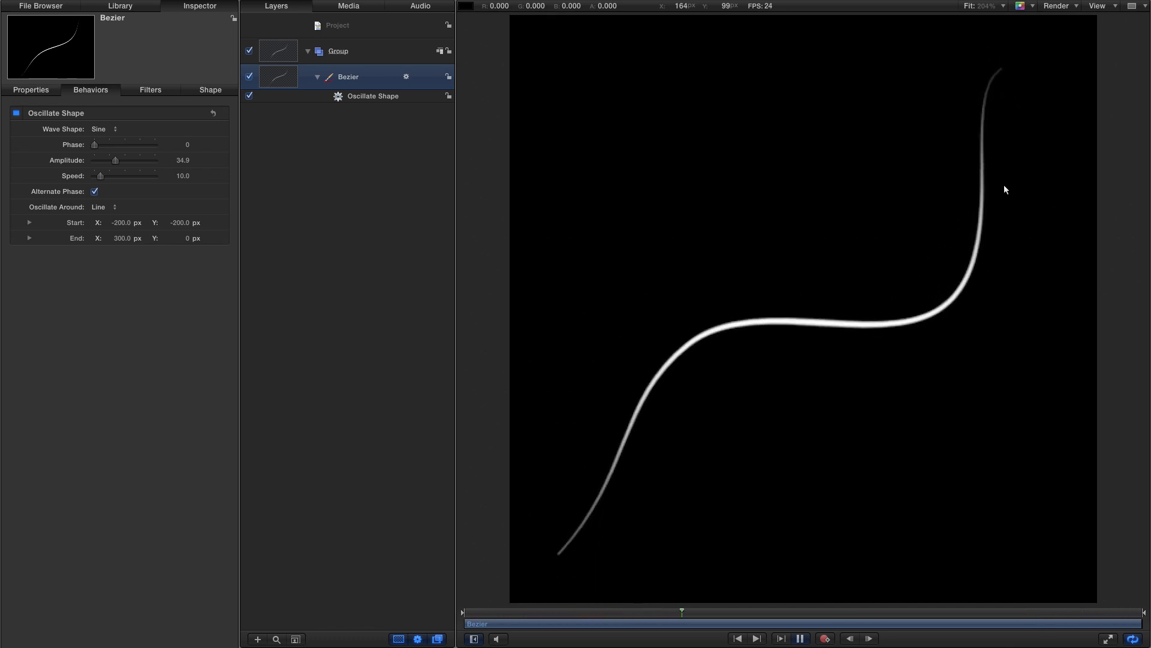
{"action": "key", "text": "space"}
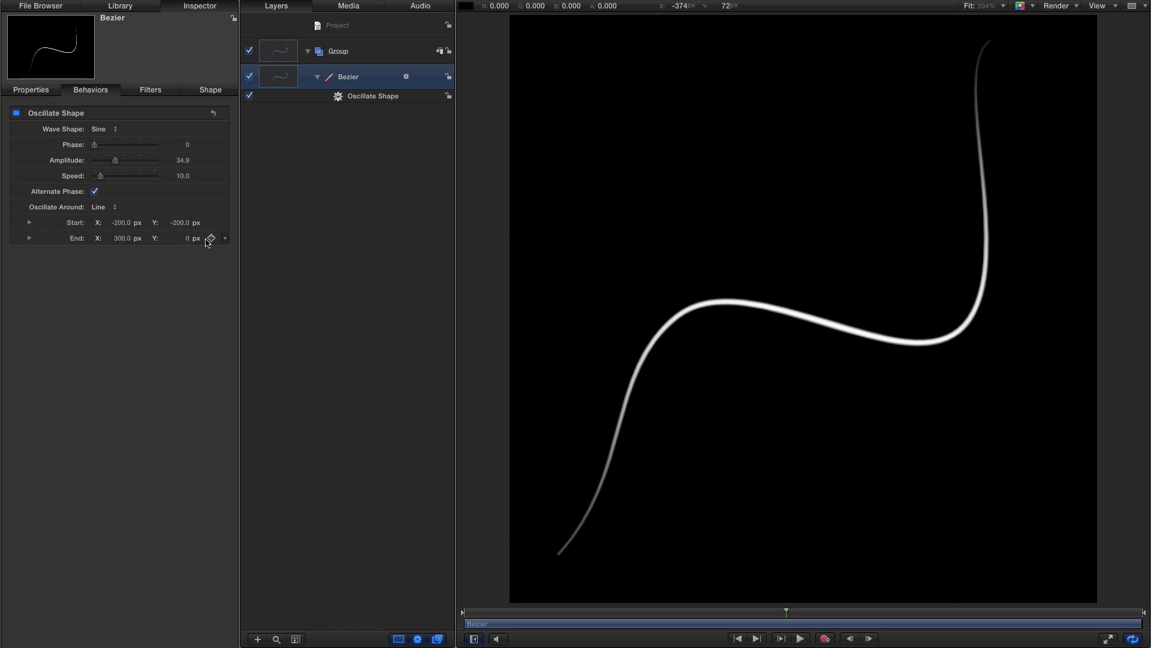
- Set the oscillation line's end X to 0
{"action": "left_click", "coordinate": [122, 239]}
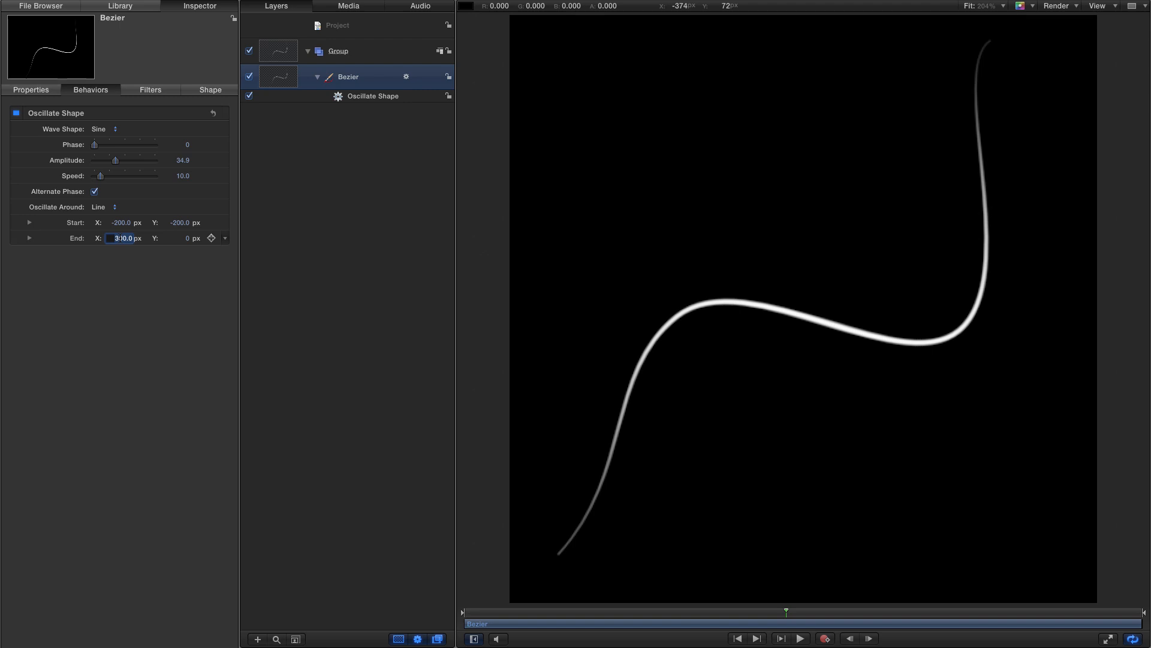
{"action": "type", "text": "0"}
{"action": "key", "text": "Return"}
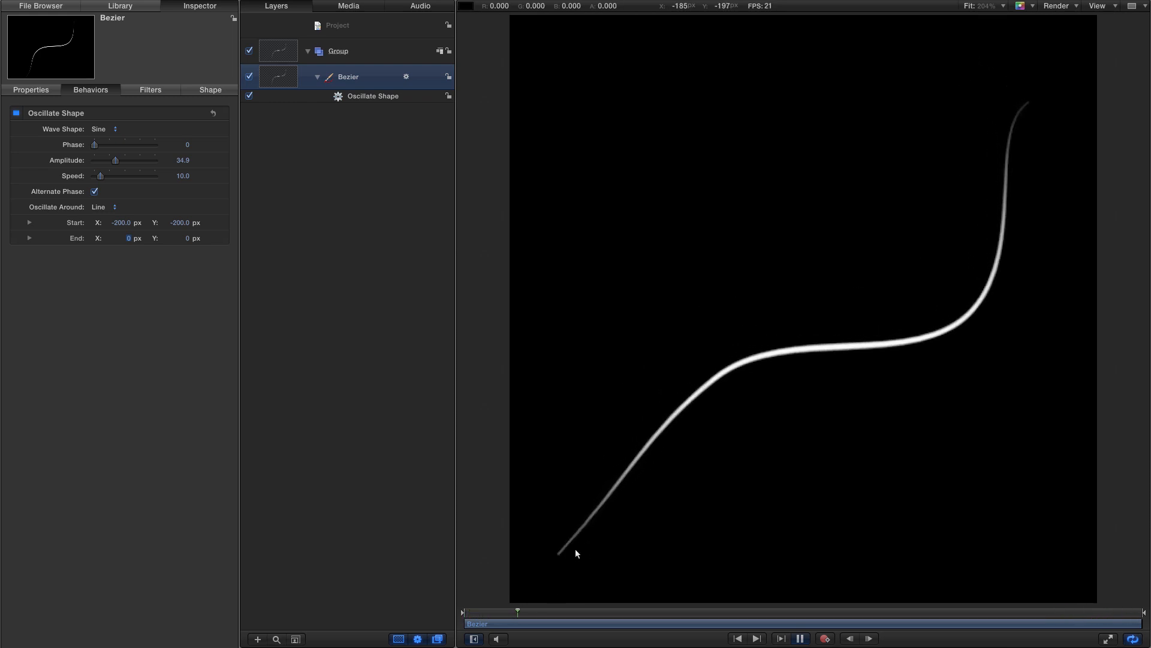
- Set the oscillation line's end point to X -200 and Y -200 and preview the result
{"action": "left_click", "coordinate": [128, 238]}
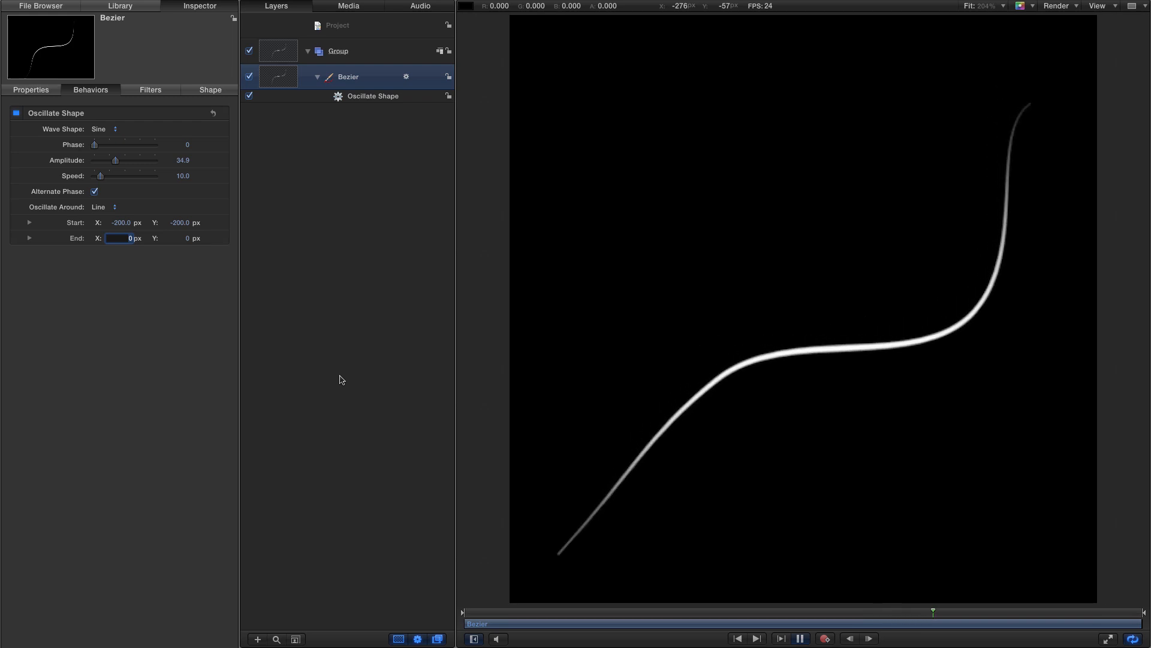
{"action": "type", "text": "-200"}
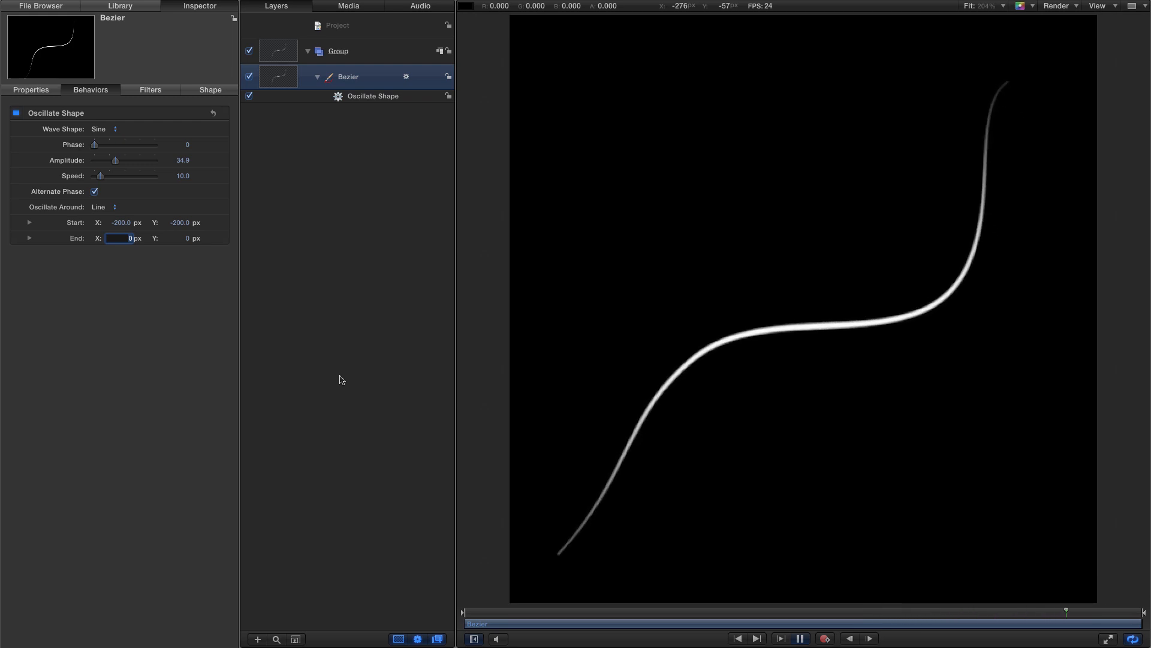
{"action": "key", "text": "Tab"}
{"action": "type", "text": "-200"}
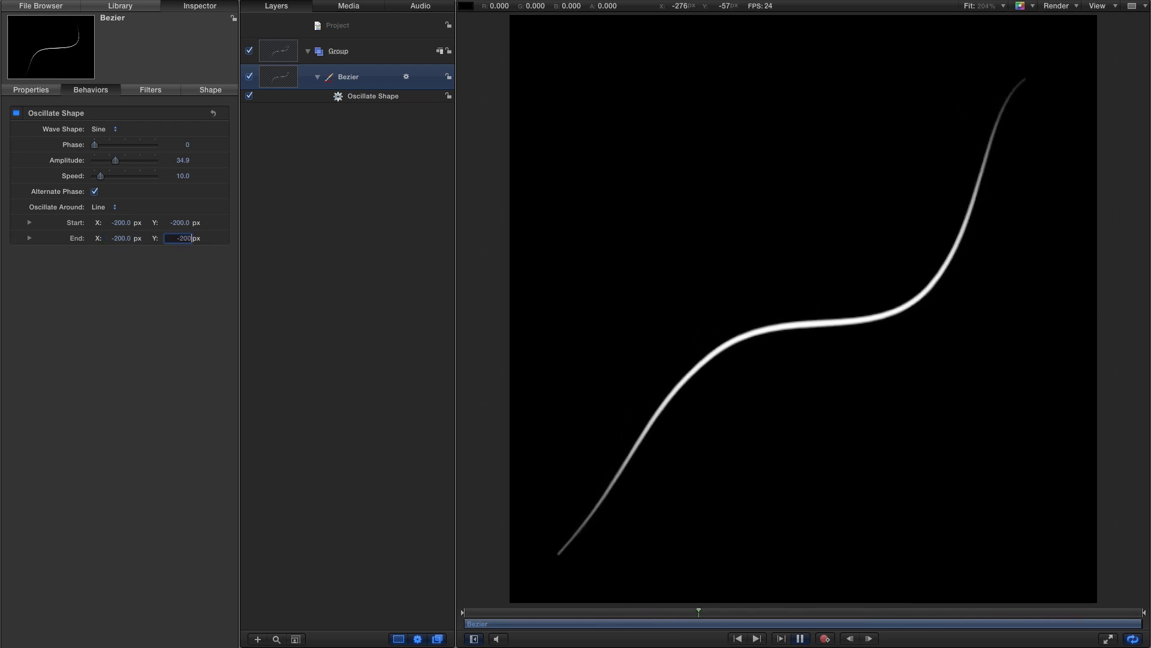
{"action": "key", "text": "Return"}
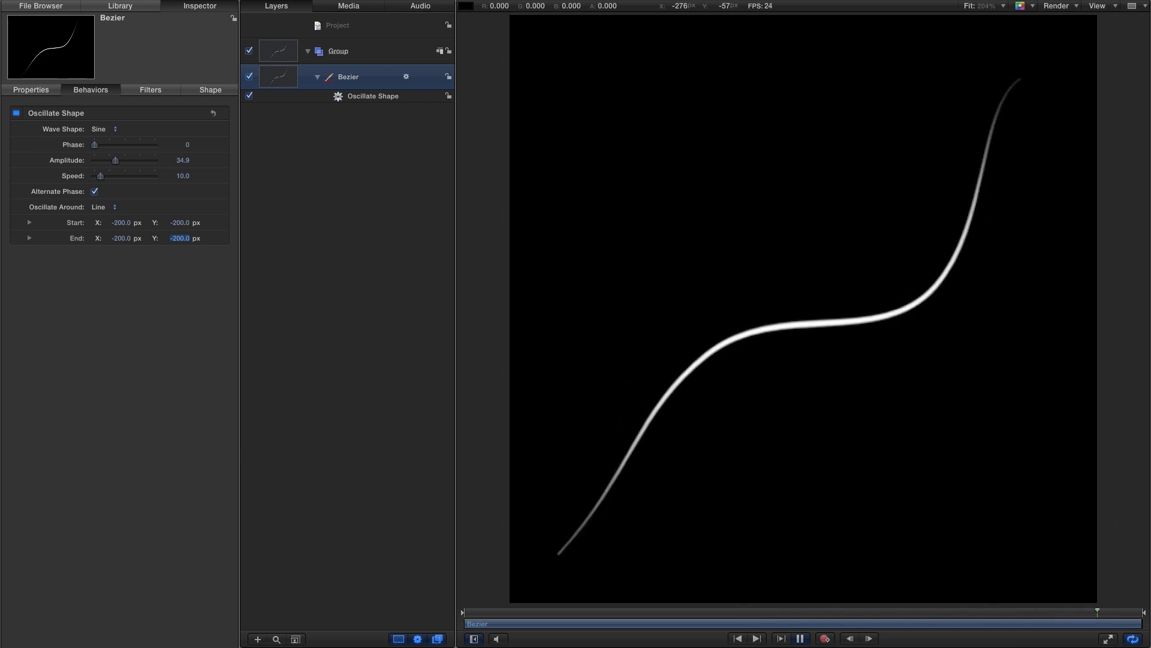
{"action": "key", "text": "space"}
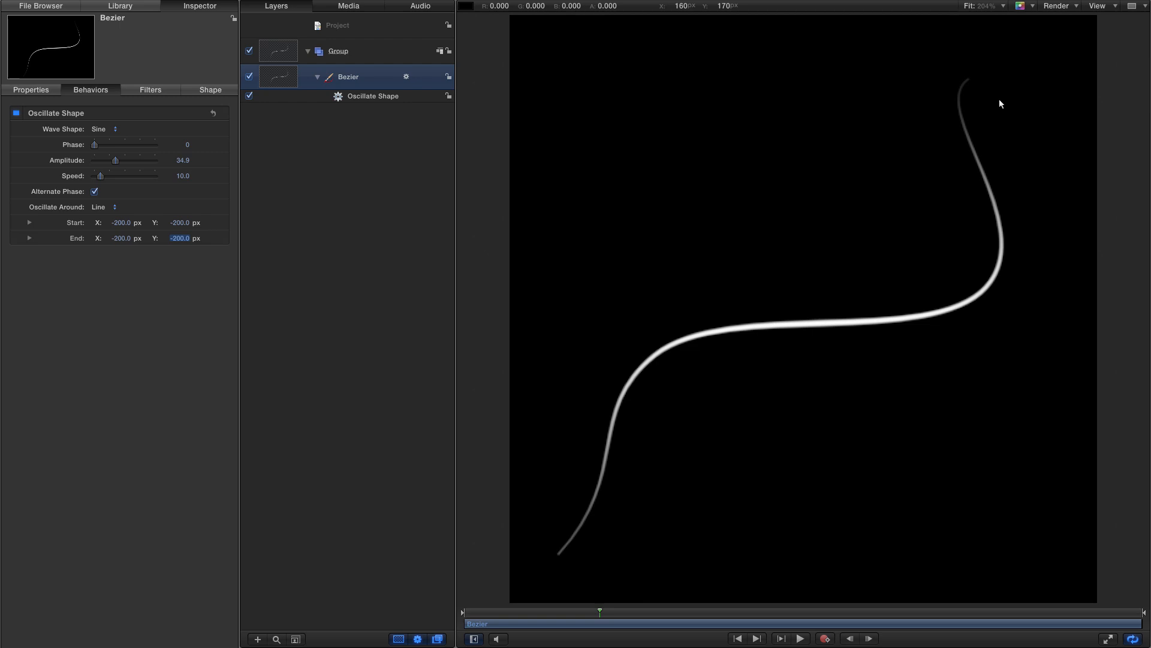
- Duplicate the Bezier layer and deactivate the original Bezier layer, keeping the copy's behavior settings
{"action": "right_click", "coordinate": [279, 74]}
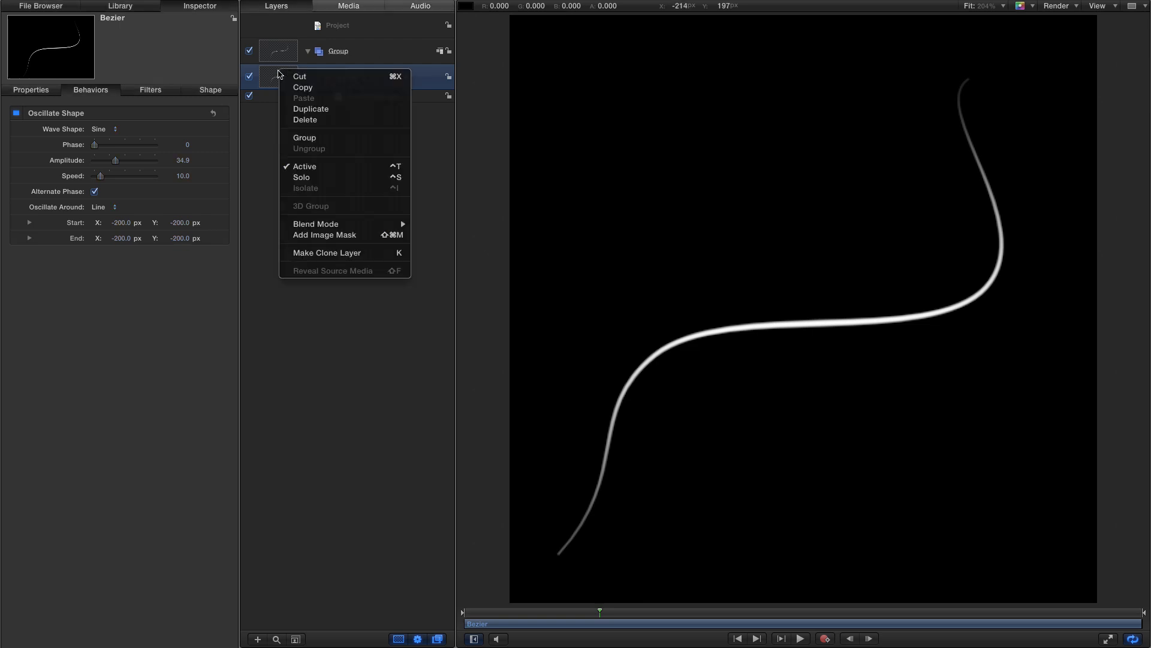
{"action": "left_click", "coordinate": [297, 109]}
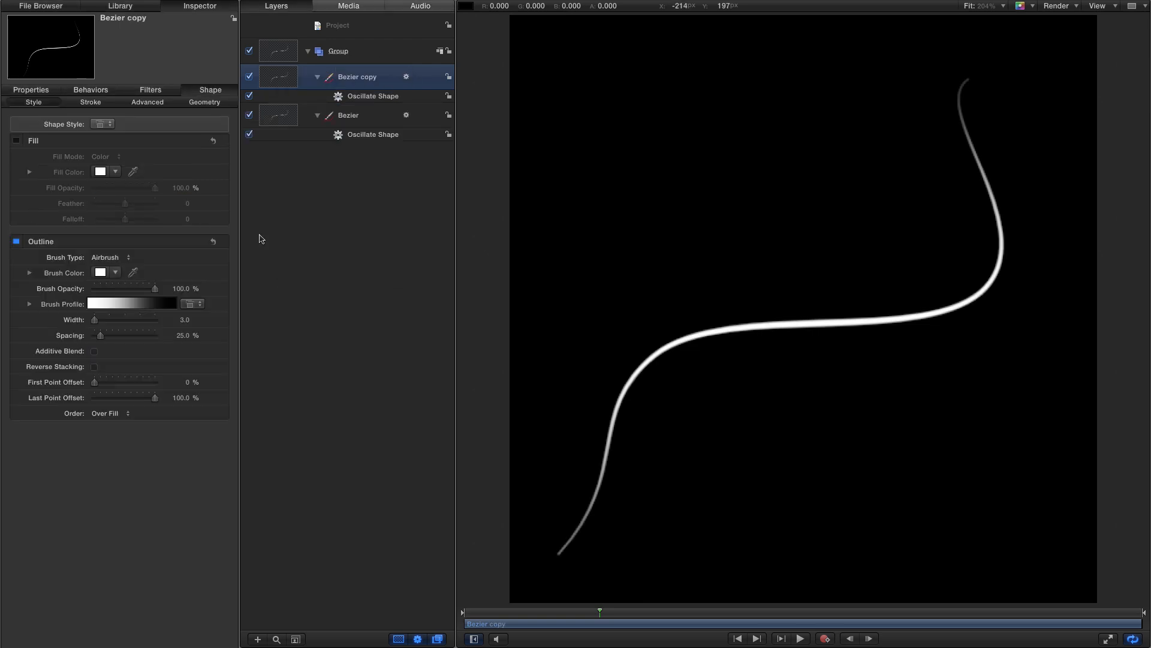
{"action": "left_click", "coordinate": [249, 115]}
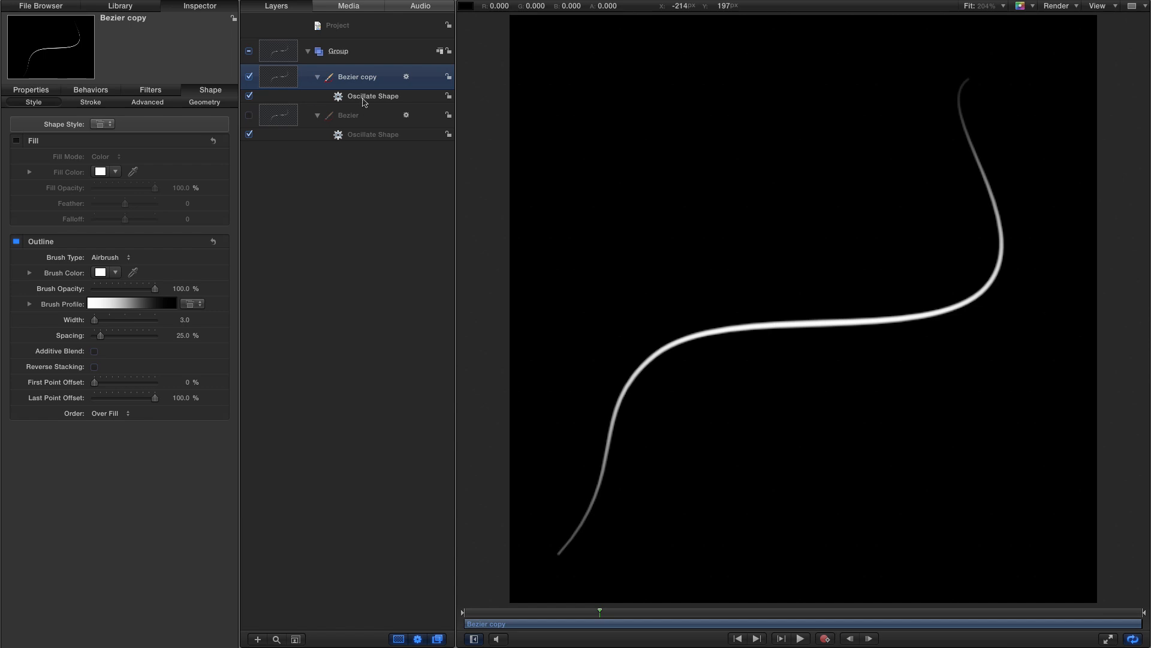
{"action": "left_click", "coordinate": [100, 91]}
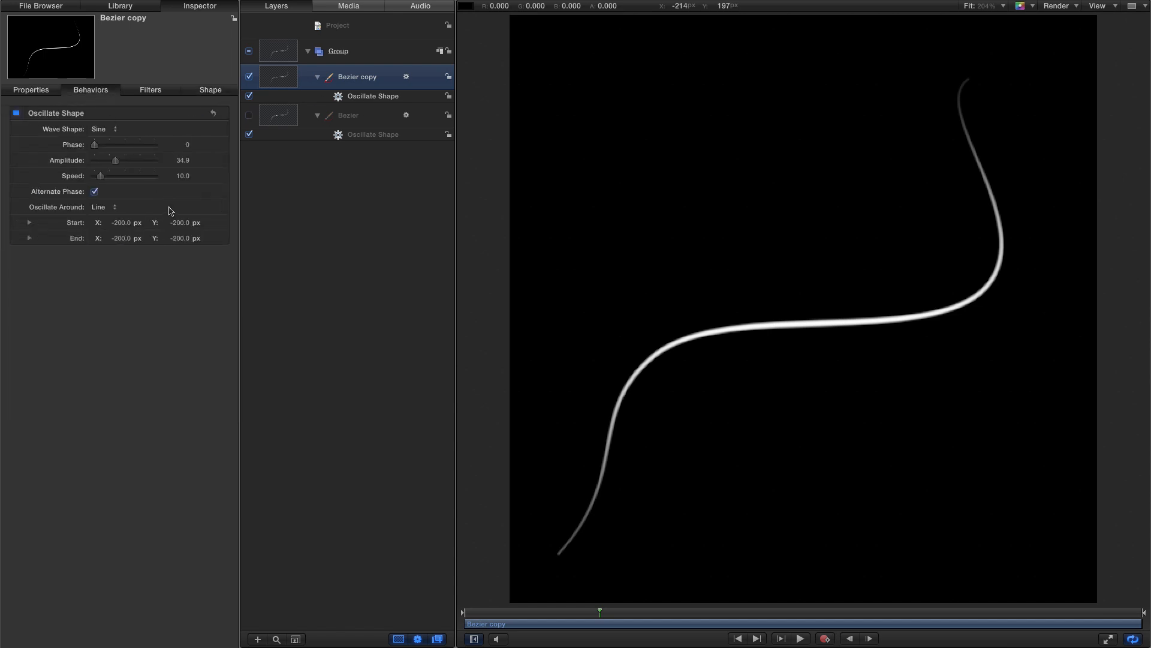
- Set the Bezier copy's oscillation speed to 8.3
{"action": "left_click", "coordinate": [183, 178]}
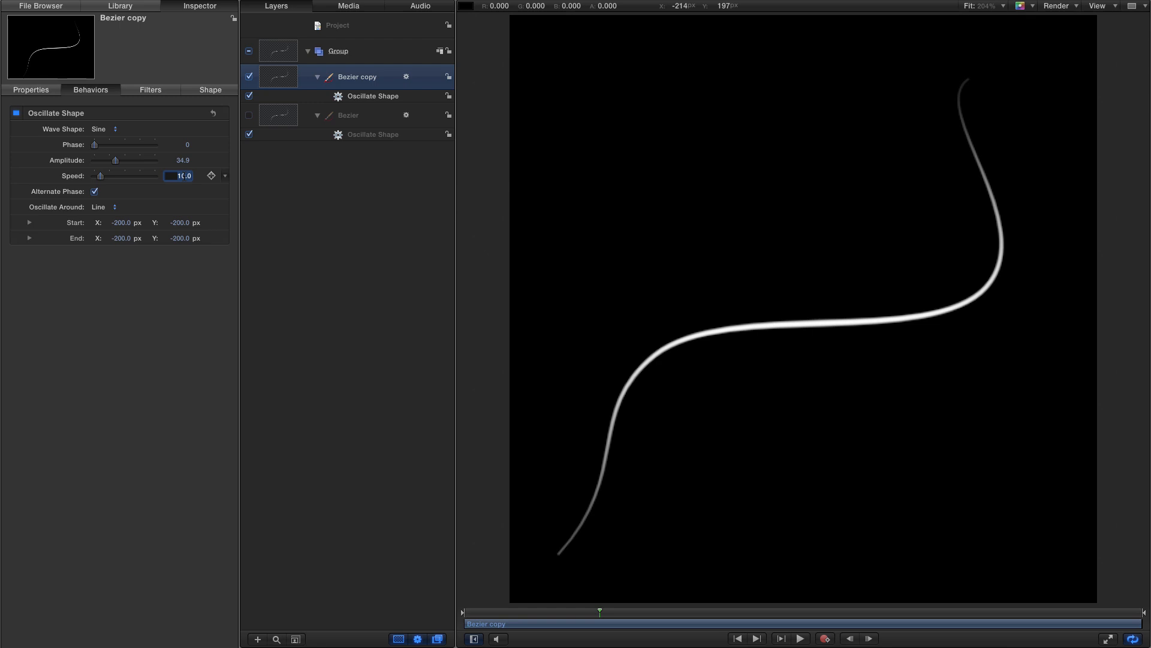
{"action": "key", "text": "Return"}
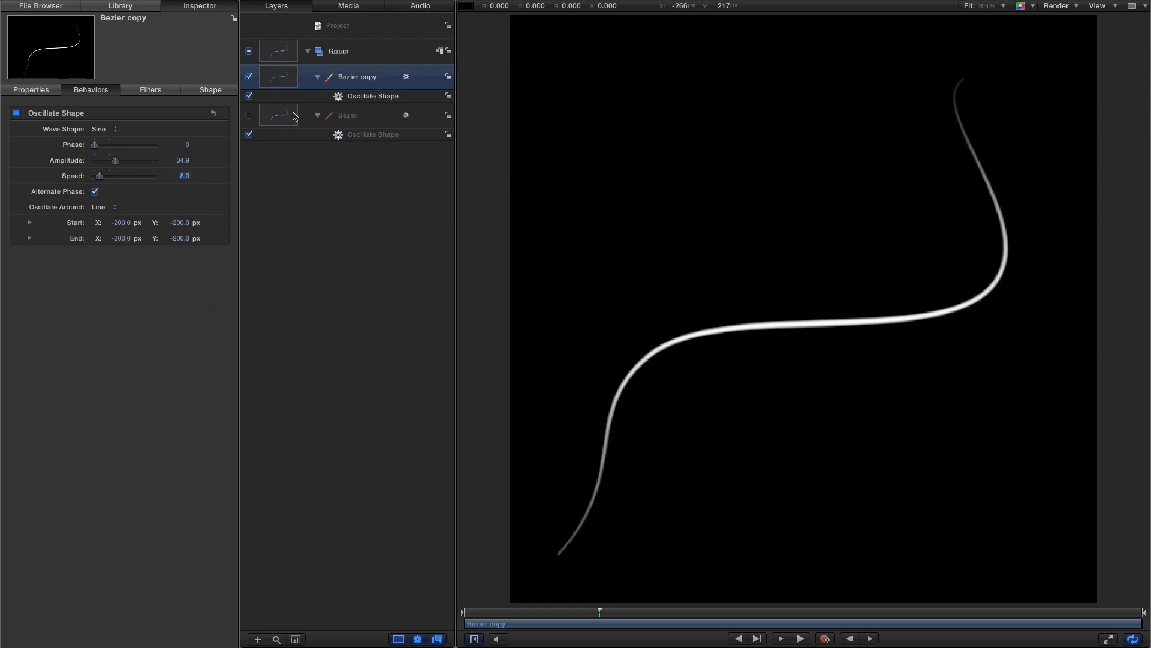
- Re-enable the original Bezier layer and set the copy's oscillation phase to 41 while previewing both strands
{"action": "left_click", "coordinate": [250, 115]}
{"action": "key", "text": "space"}
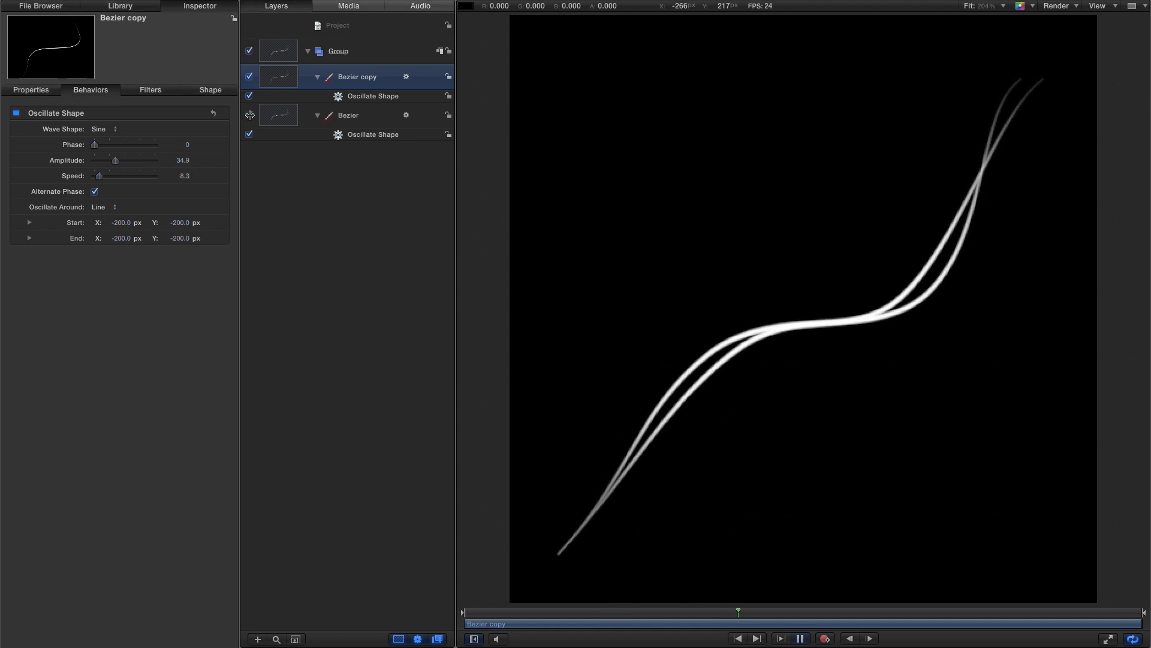
{"action": "left_click_drag", "start_coordinate": [94, 145], "coordinate": [121, 149]}
{"action": "key", "text": "space"}
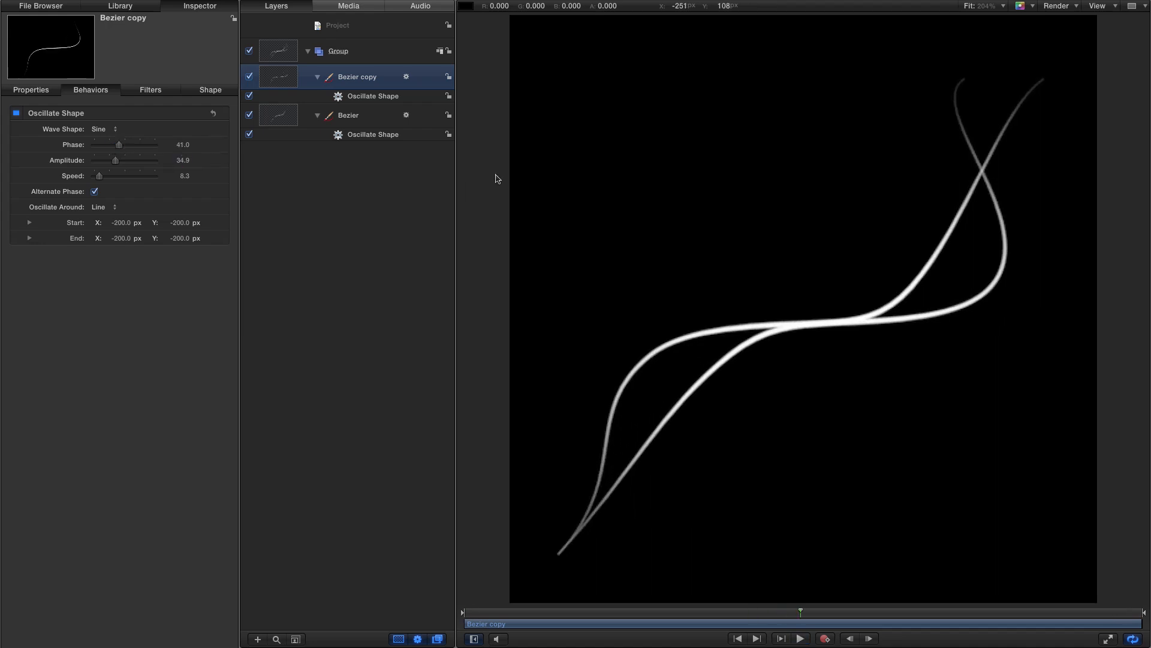
- Show the overlays and move the Bezier copy's two middle control points to reshape its curve
{"action": "left_click", "coordinate": [1101, 5]}
{"action": "left_click", "coordinate": [1095, 21]}
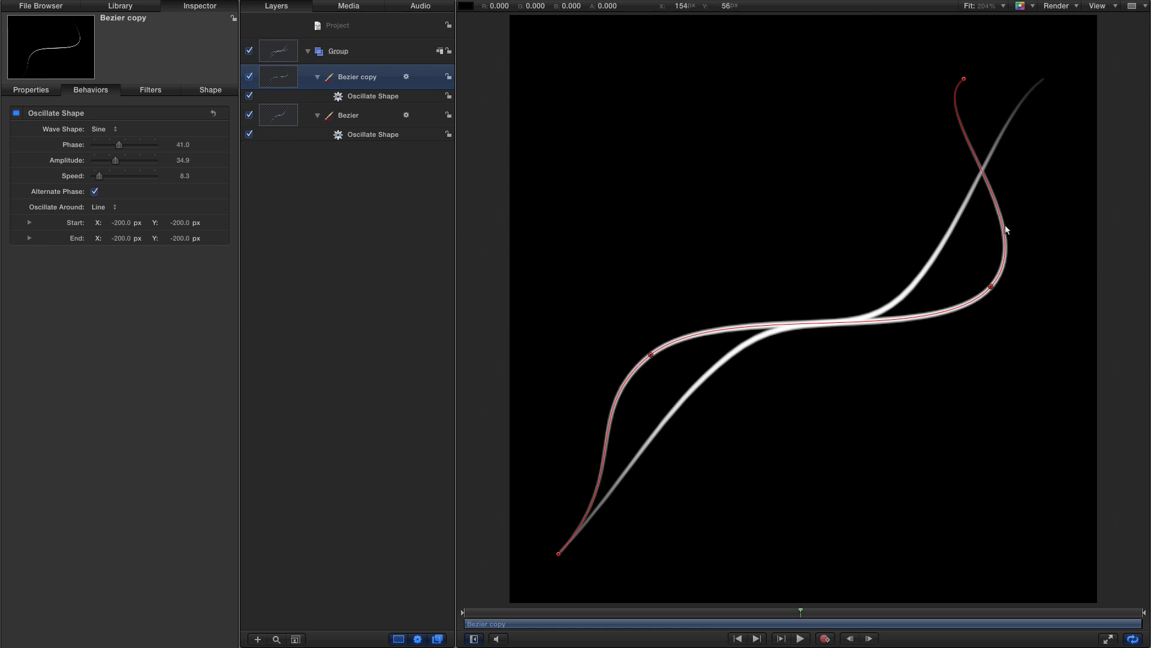
{"action": "left_click_drag", "start_coordinate": [992, 286], "coordinate": [886, 354]}
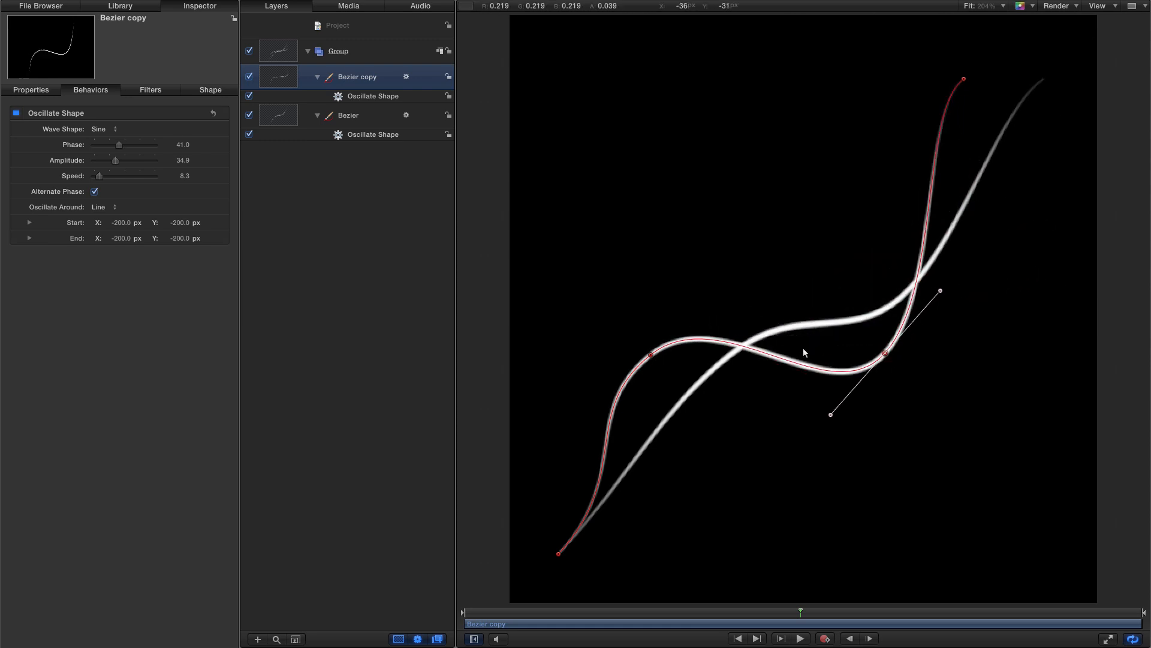
{"action": "left_click_drag", "start_coordinate": [651, 354], "coordinate": [713, 299]}
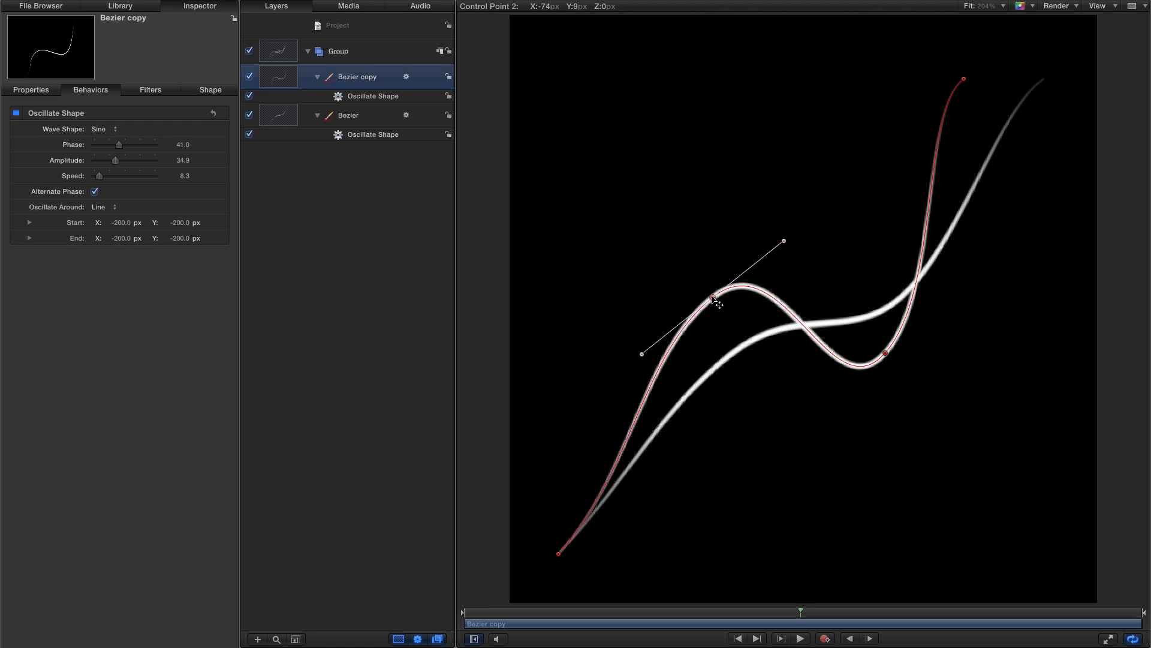
- Preview, then drag the copy's control points 2 and 3 further toward the lower left and lower right, and preview again
{"action": "key", "text": "space"}
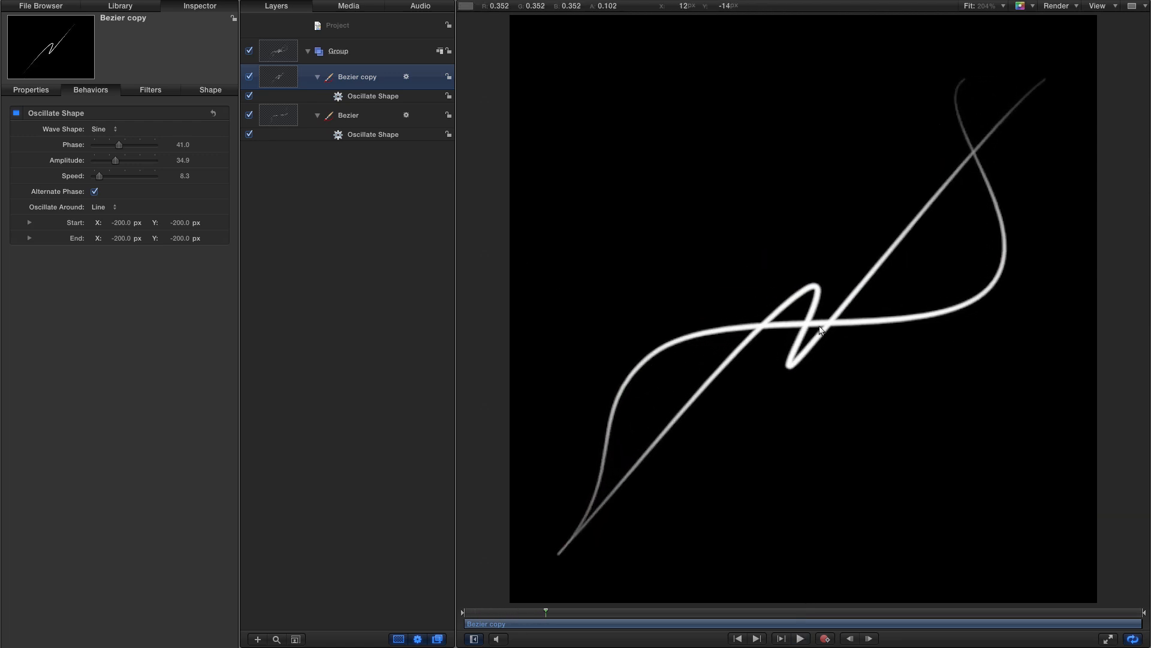
{"action": "key", "text": "space"}
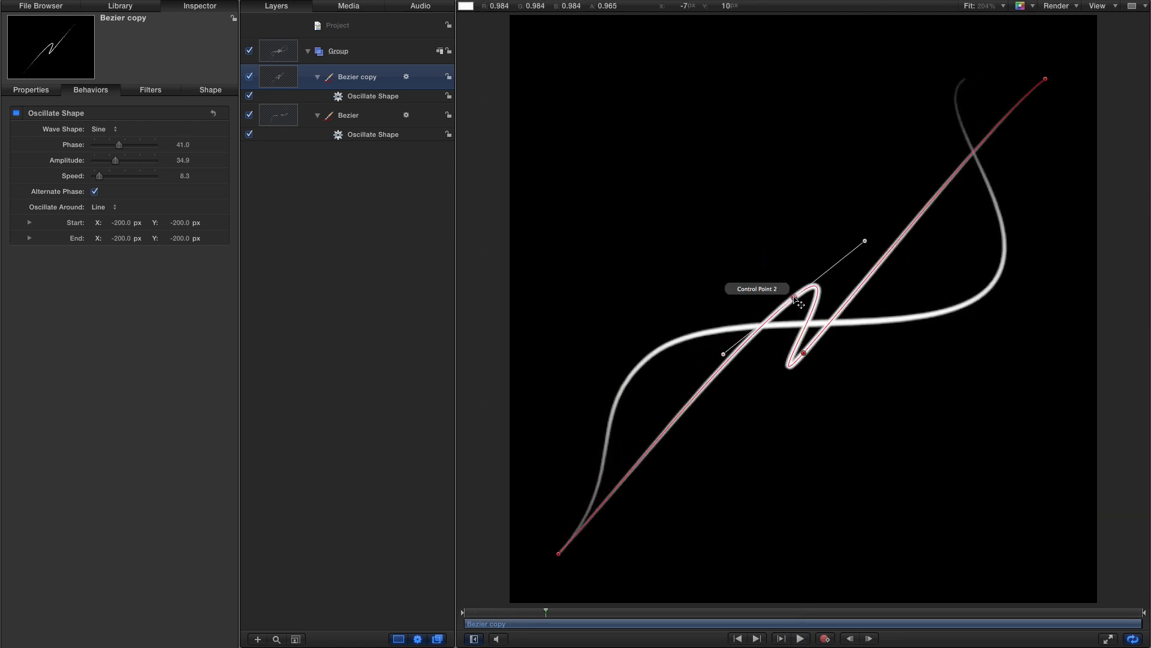
{"action": "left_click_drag", "start_coordinate": [794, 297], "coordinate": [644, 378]}
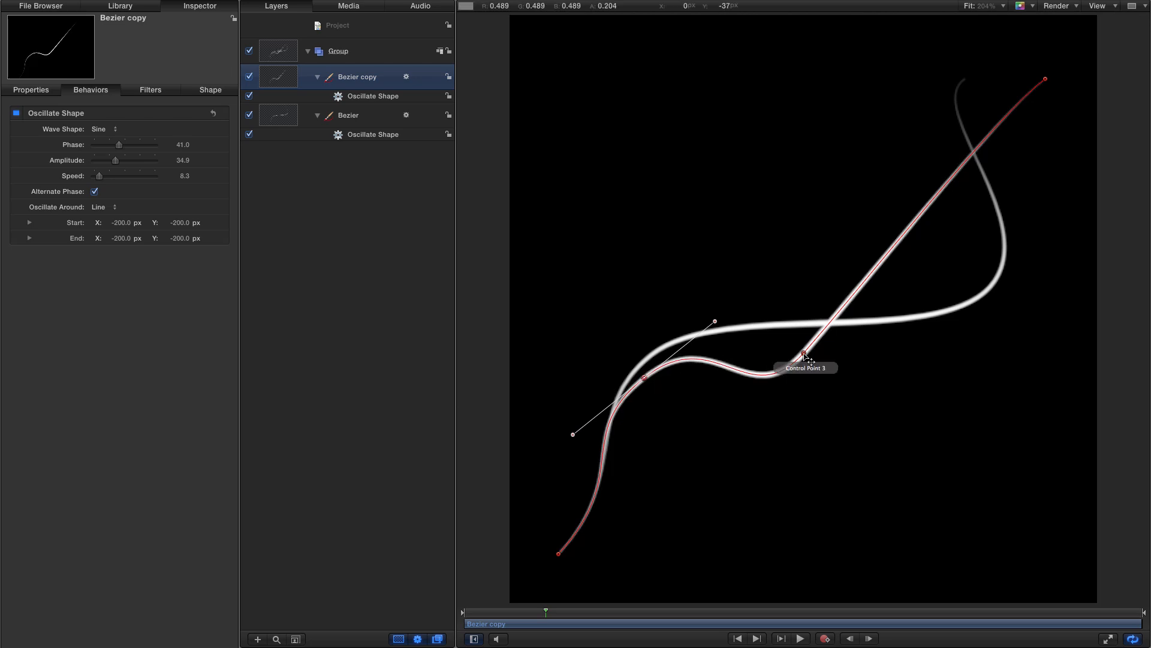
{"action": "left_click_drag", "start_coordinate": [804, 353], "coordinate": [918, 427]}
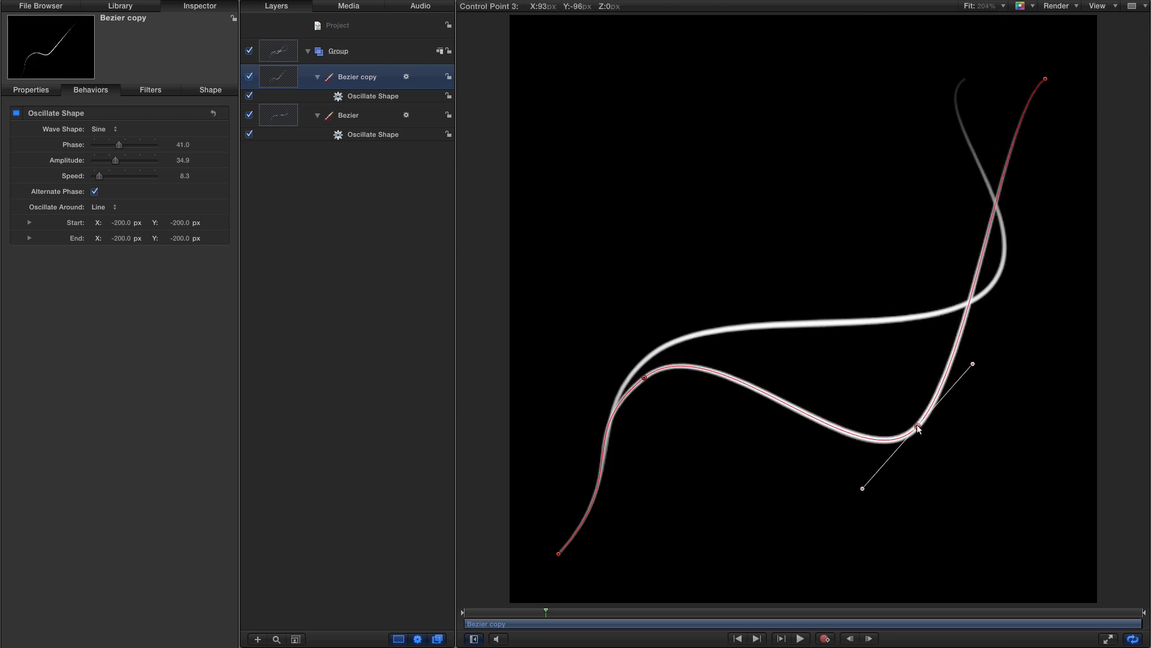
{"action": "key", "text": "space"}
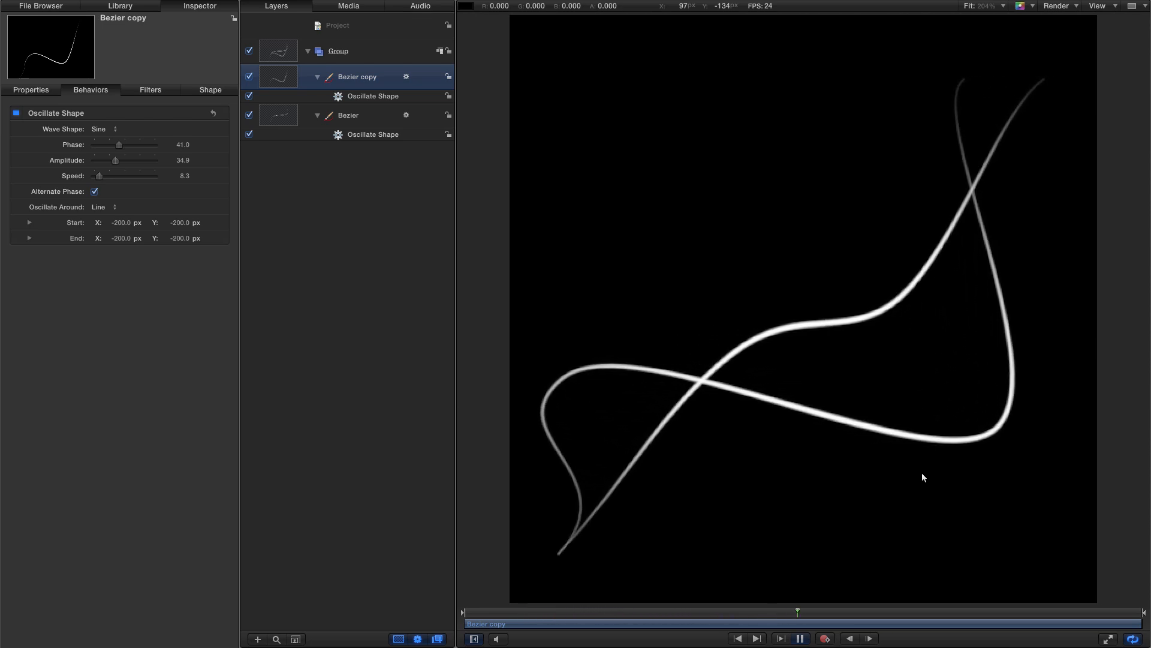
{"action": "key", "text": "space"}
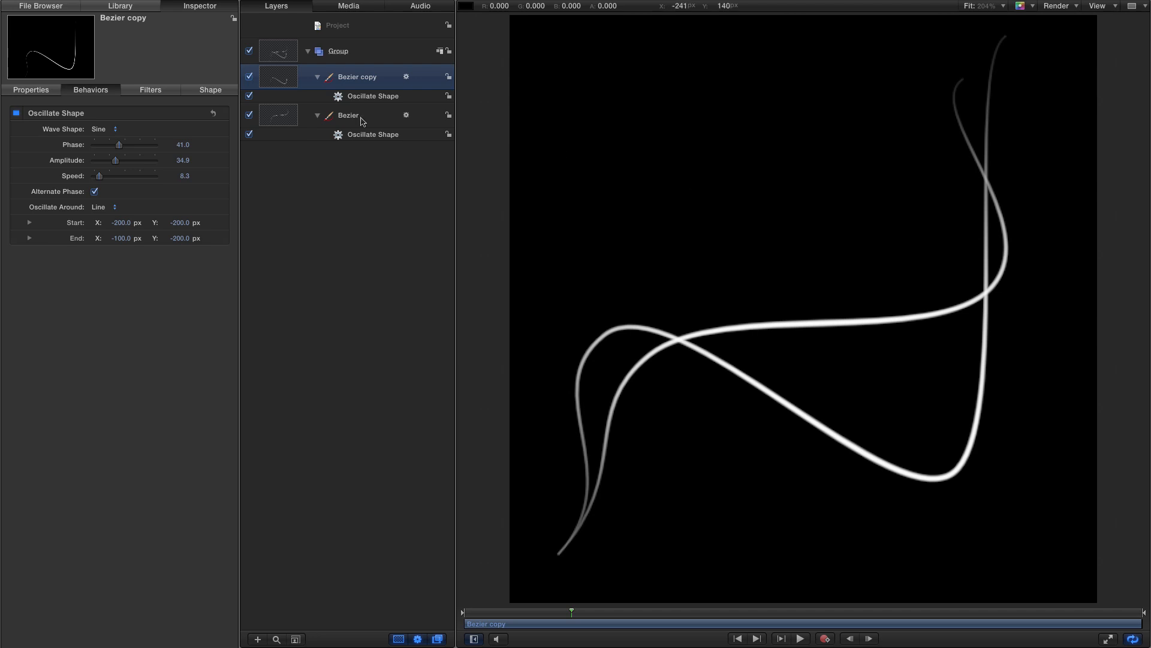
- Deactivate the Bezier copy and apply the Write On shape behavior from the Library to the original Bezier
{"action": "left_click", "coordinate": [249, 77]}
{"action": "left_click", "coordinate": [278, 115]}
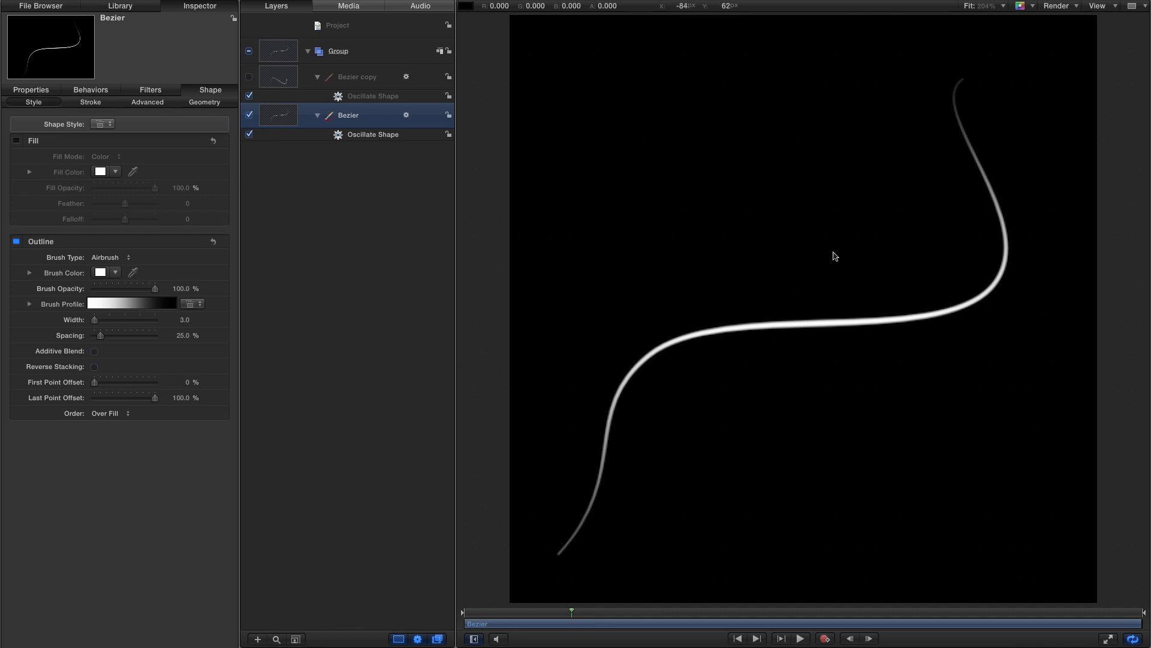
{"action": "left_click", "coordinate": [130, 10]}
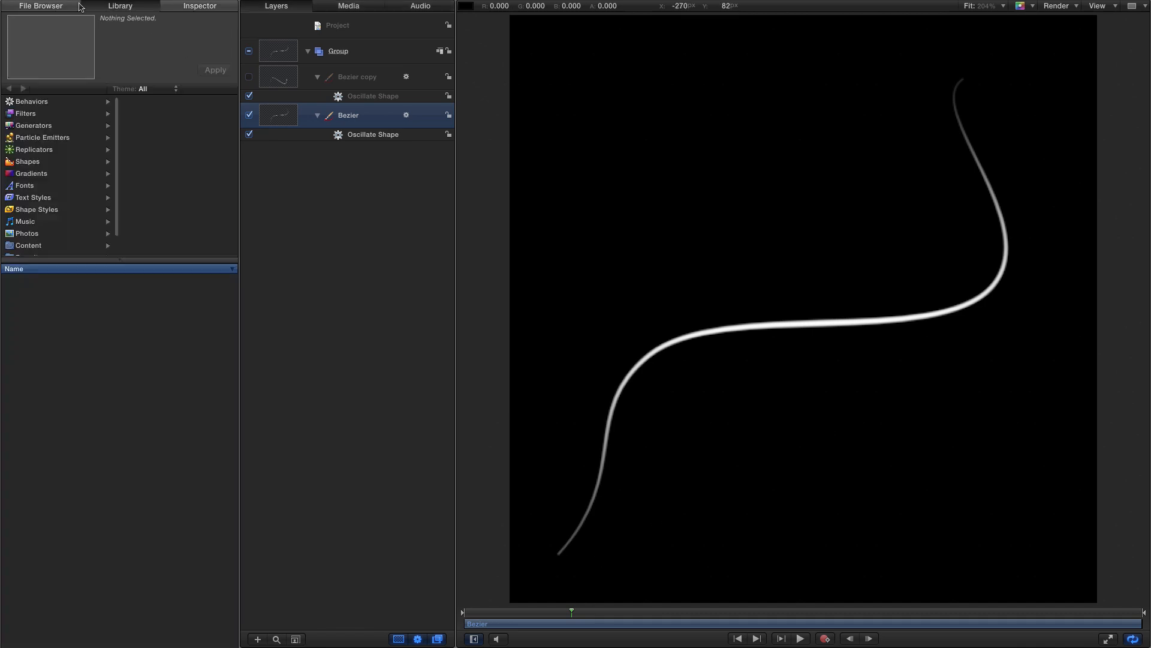
{"action": "left_click", "coordinate": [24, 102]}
{"action": "left_click", "coordinate": [149, 208]}
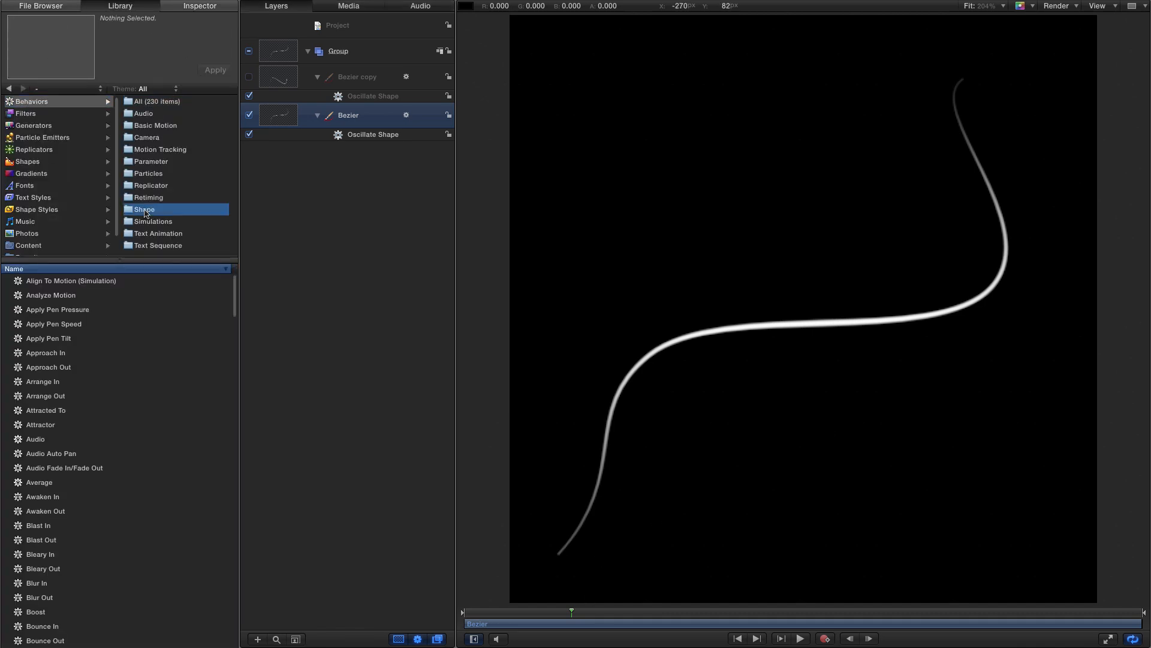
{"action": "mouse_move", "coordinate": [21, 397]}
{"action": "left_mouse_down"}
{"action": "mouse_move", "coordinate": [110, 398]}
{"action": "mouse_move", "coordinate": [214, 104]}
{"action": "mouse_move", "coordinate": [274, 115]}
{"action": "left_mouse_up"}
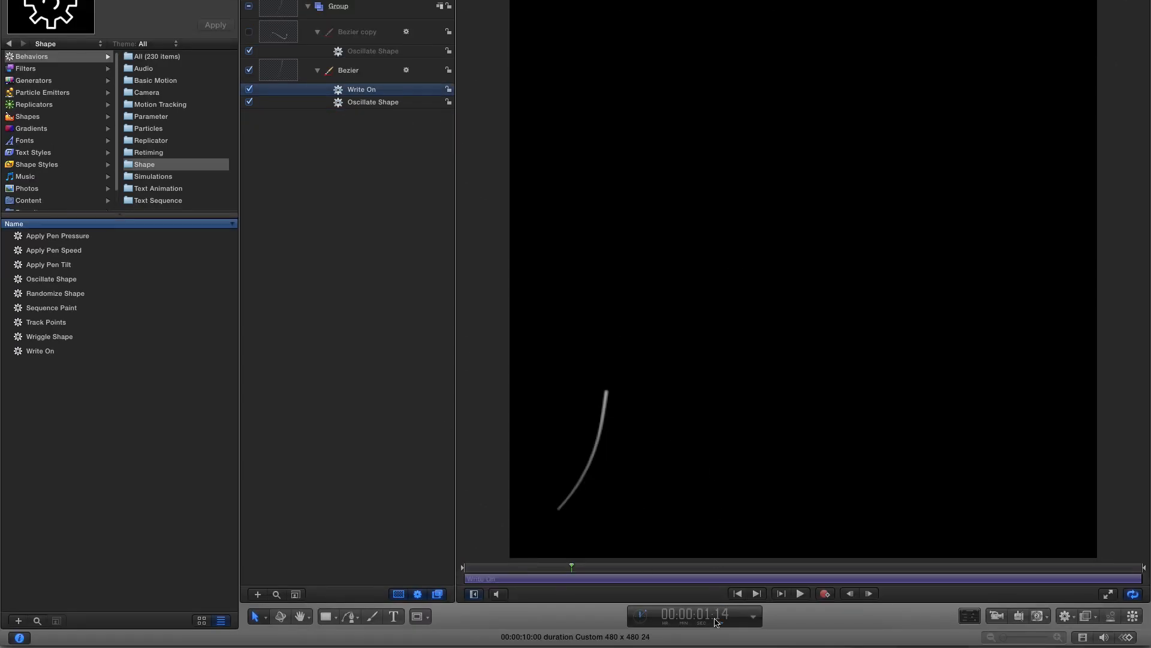
- Trim the Write On behavior to end at 1 second and preview from the start
{"action": "left_click", "coordinate": [714, 617]}
{"action": "type", "text": "100"}
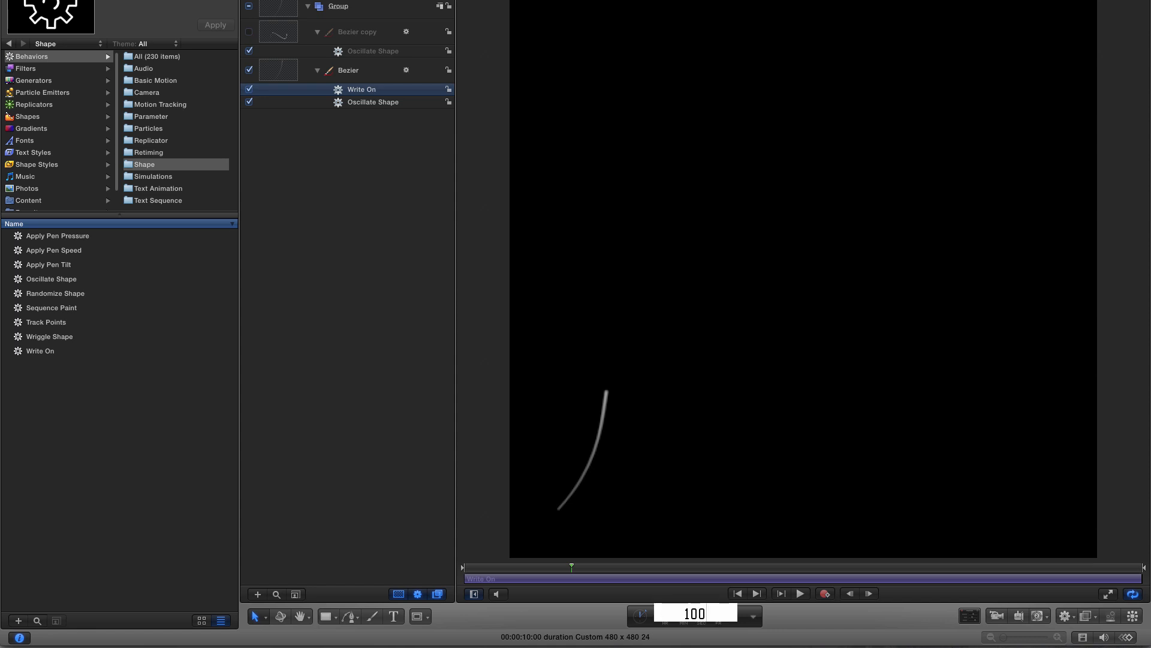
{"action": "key", "text": "Return"}
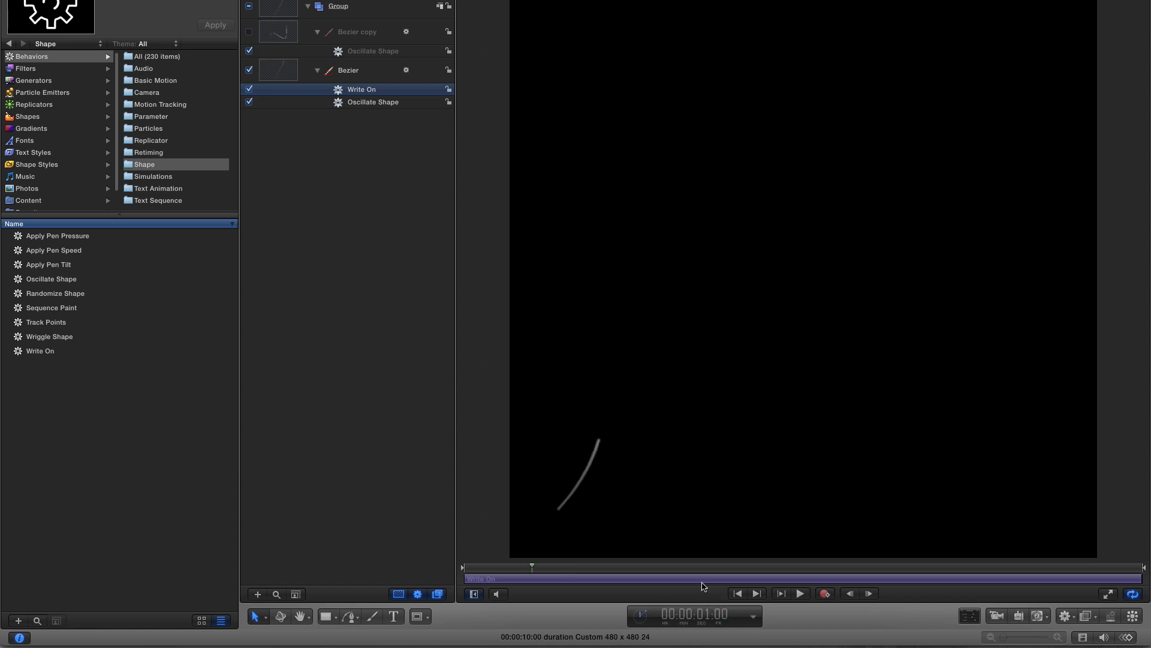
{"action": "key", "text": "o"}
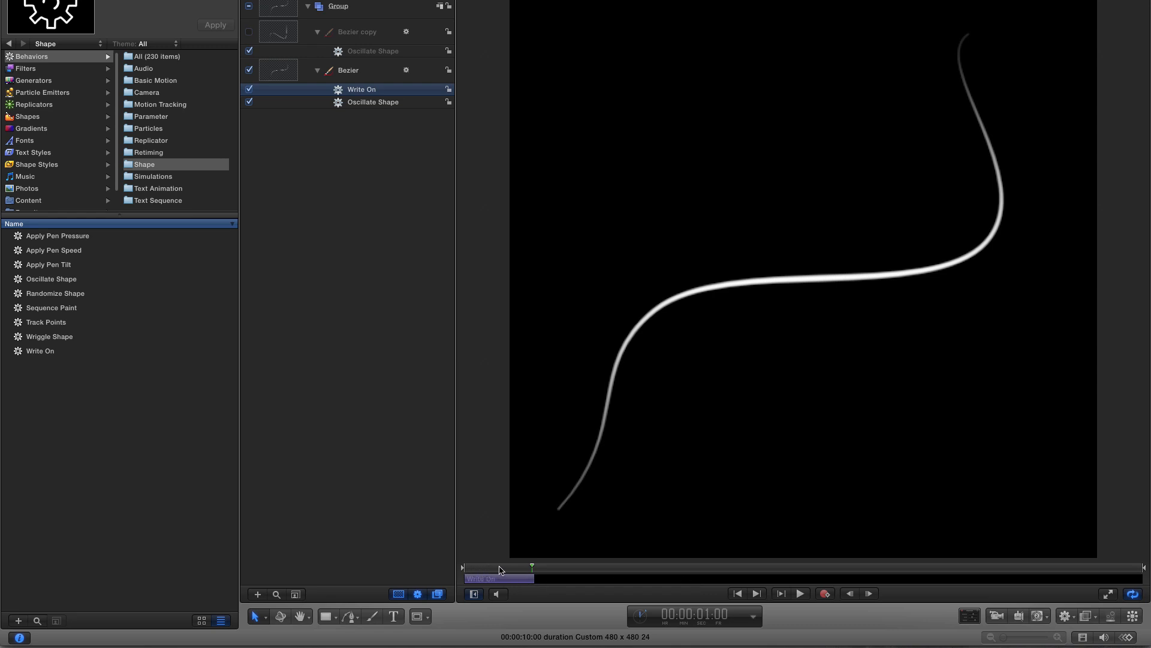
{"action": "key", "text": "Home"}
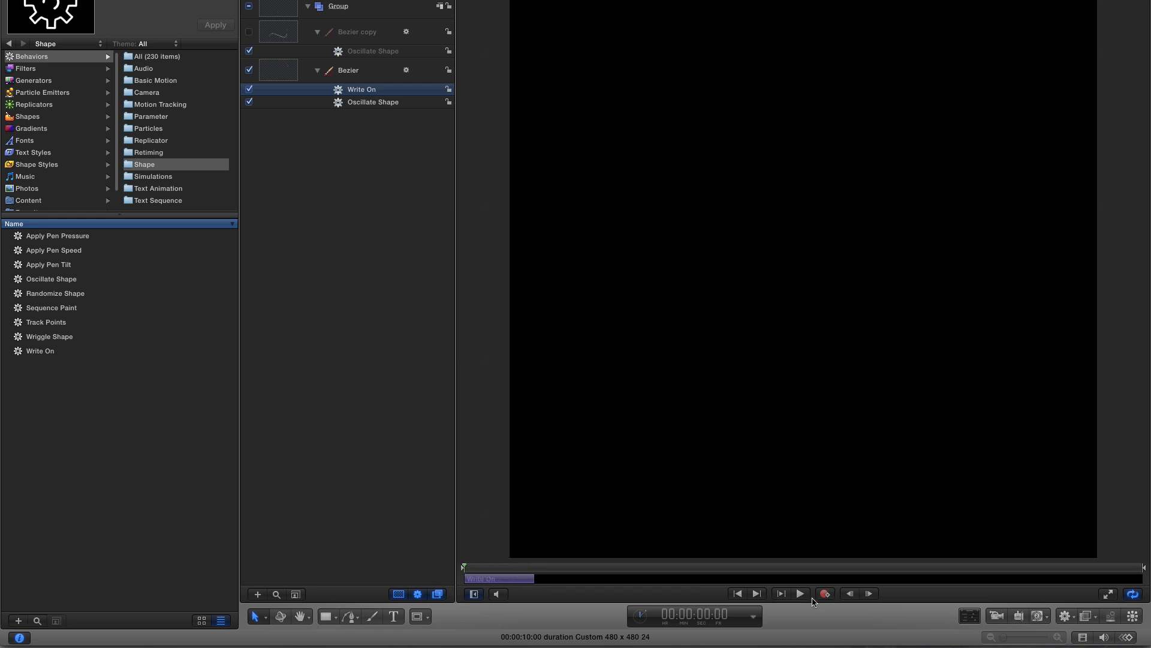
{"action": "left_click", "coordinate": [800, 594]}
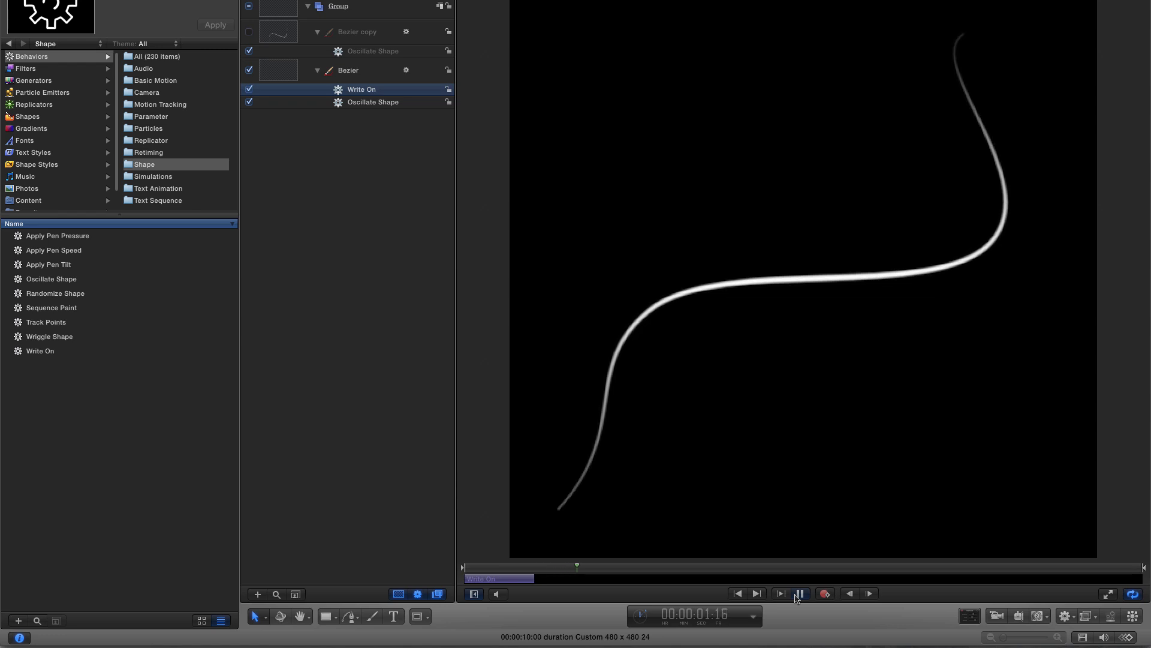
{"action": "left_click", "coordinate": [798, 594]}
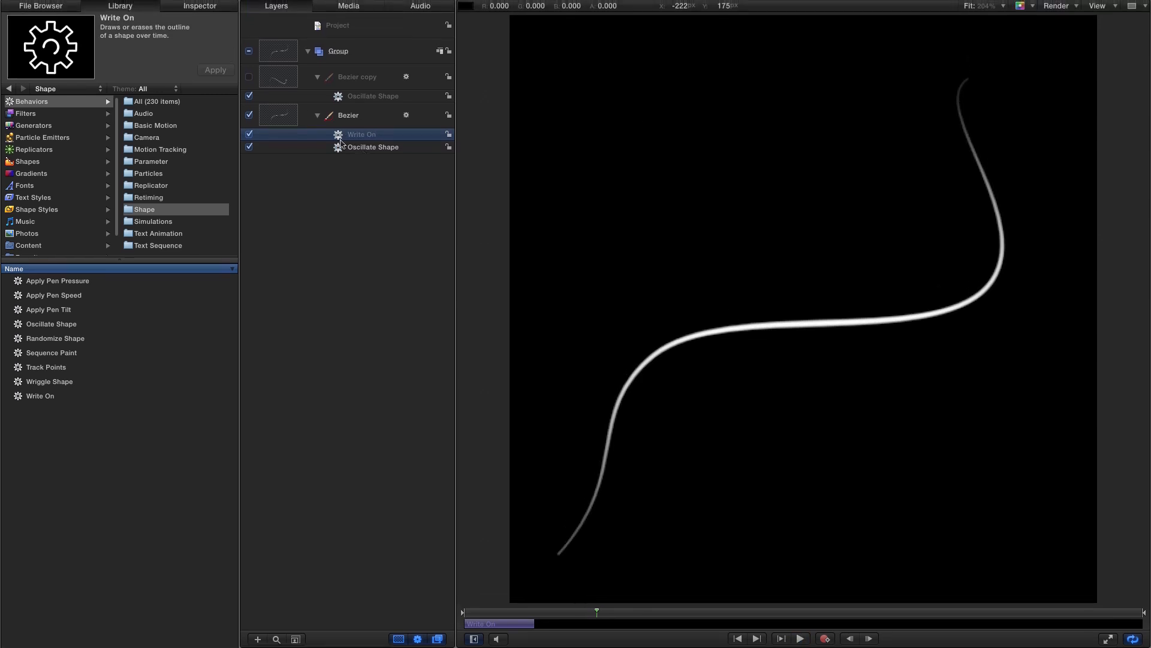
- Copy the Write On behavior onto the Bezier copy, re-enable the copy, and preview from the start
{"action": "left_click_drag", "start_coordinate": [339, 137], "coordinate": [368, 90]}
{"action": "left_click", "coordinate": [249, 77]}
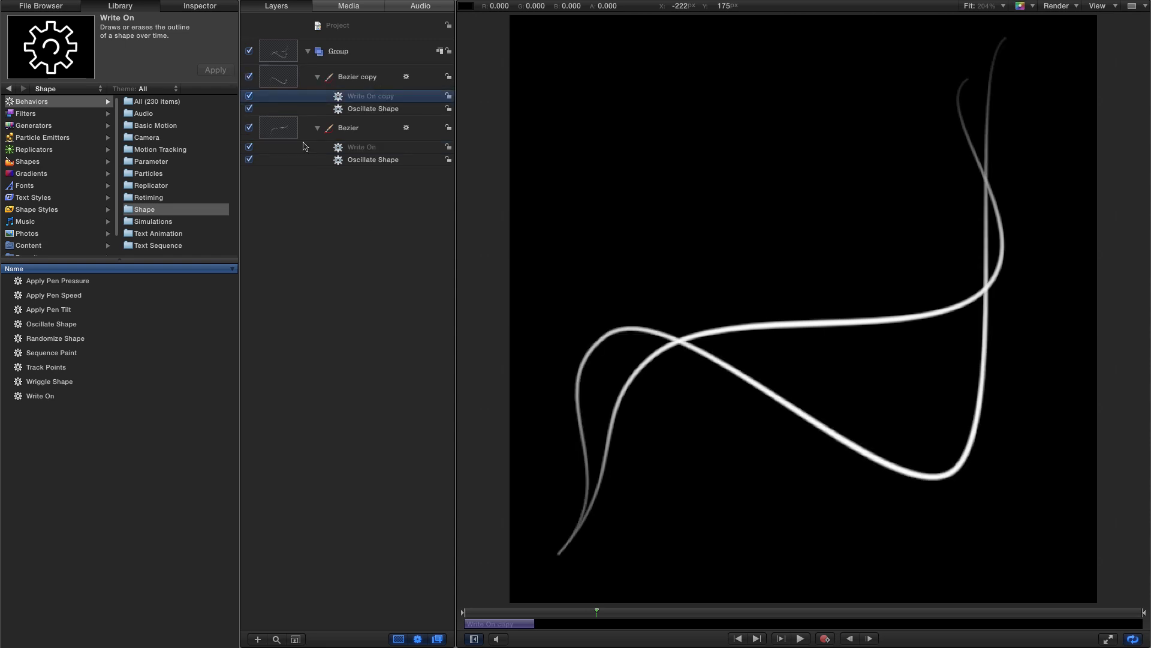
{"action": "left_click", "coordinate": [738, 638]}
{"action": "left_click", "coordinate": [800, 638]}
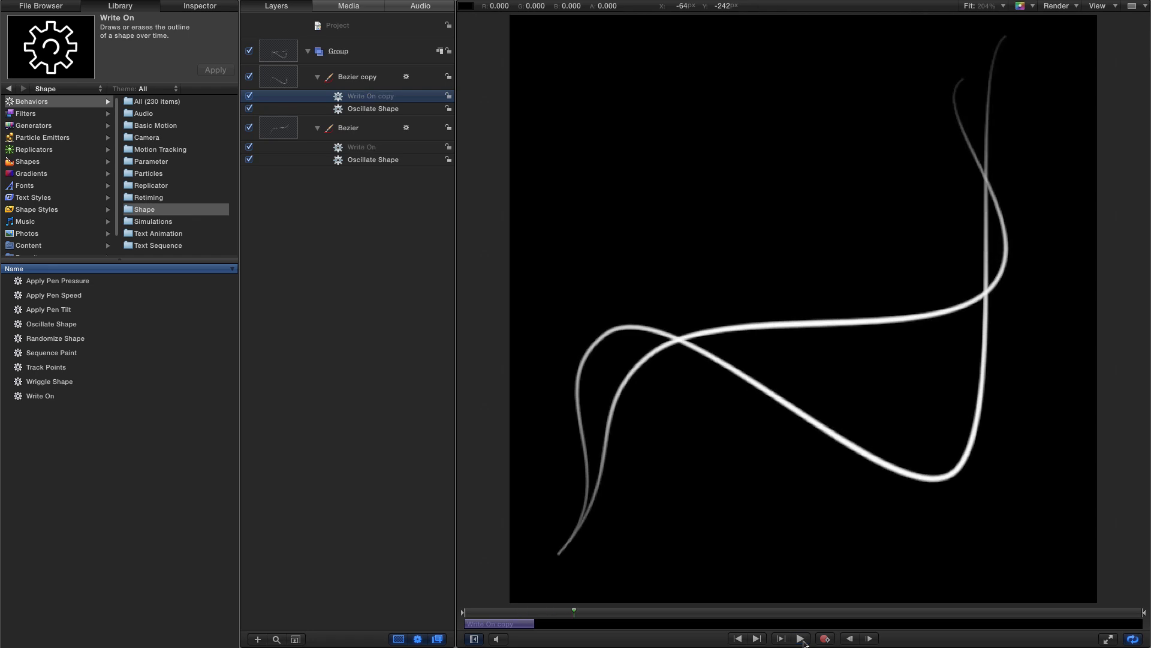
{"action": "left_click", "coordinate": [802, 639]}
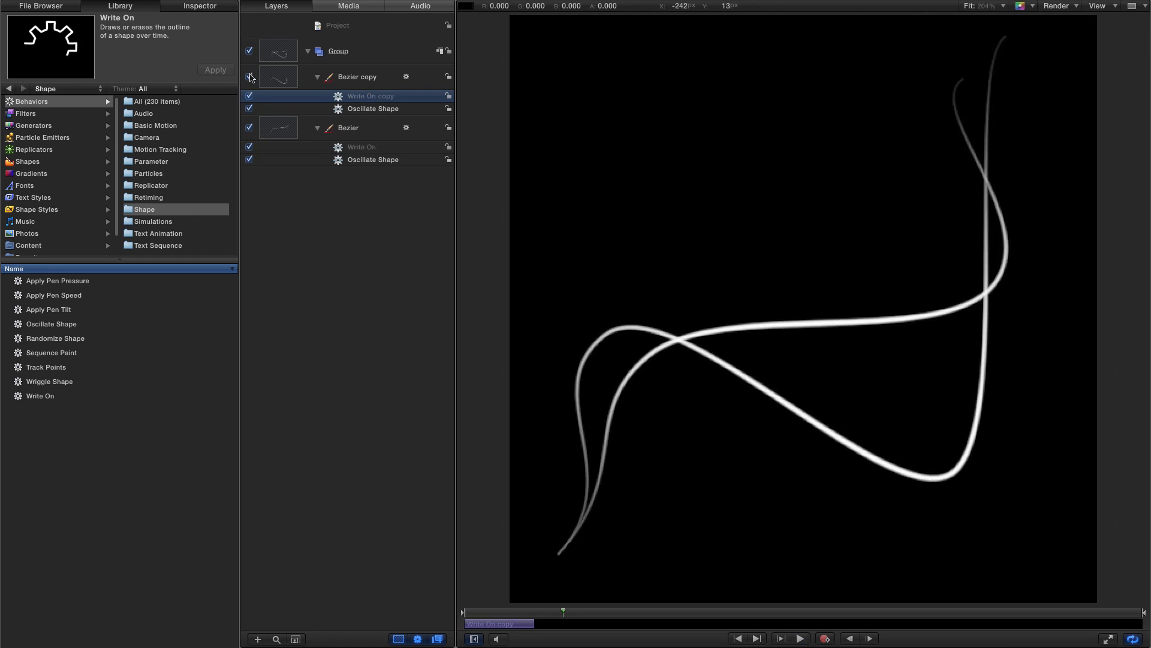
- Deactivate the Bezier copy and export the original Bezier as a QuickTime movie named STRAND-001
{"action": "left_click", "coordinate": [249, 77]}
{"action": "left_click", "coordinate": [282, 155]}
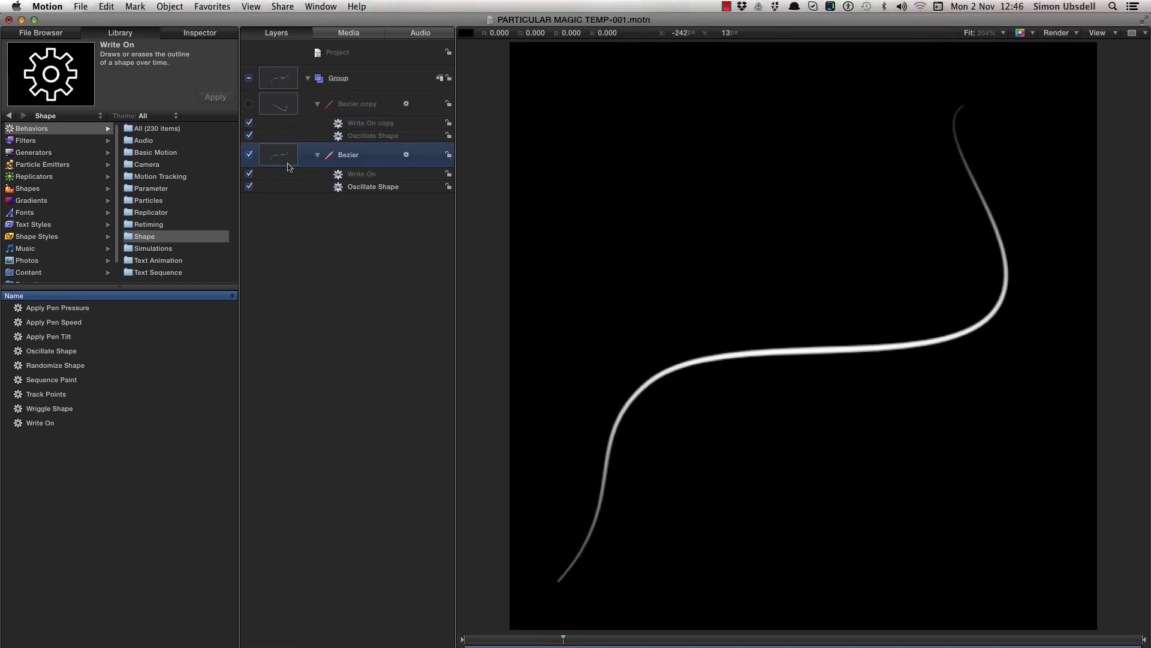
{"action": "left_click", "coordinate": [283, 6]}
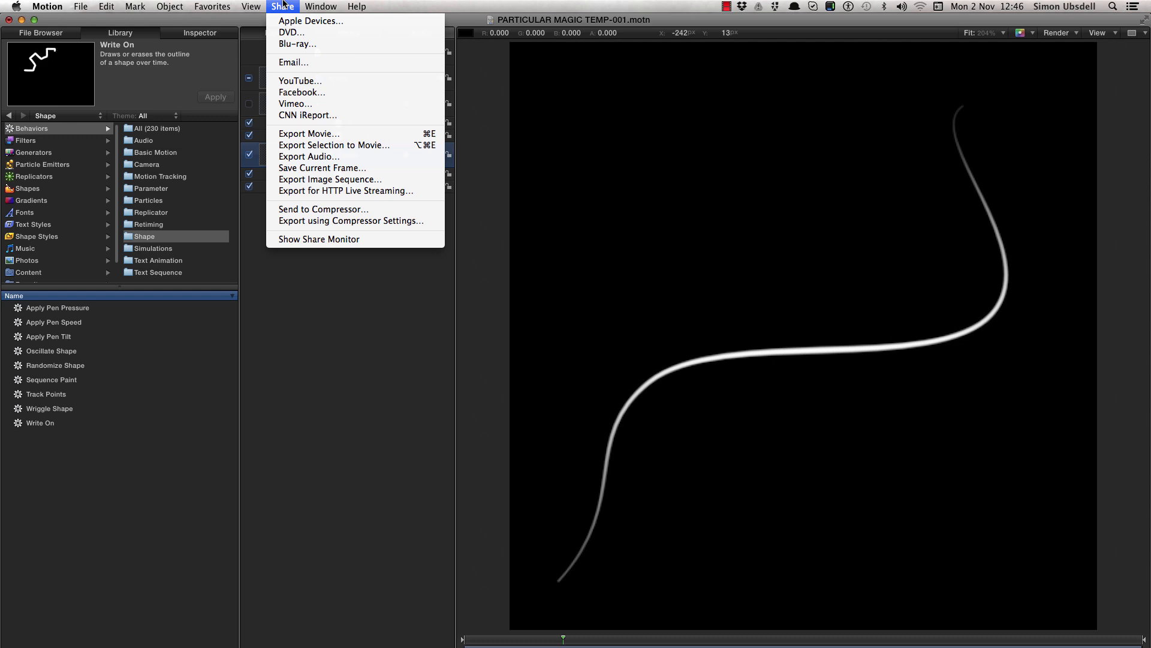
{"action": "left_click", "coordinate": [330, 135]}
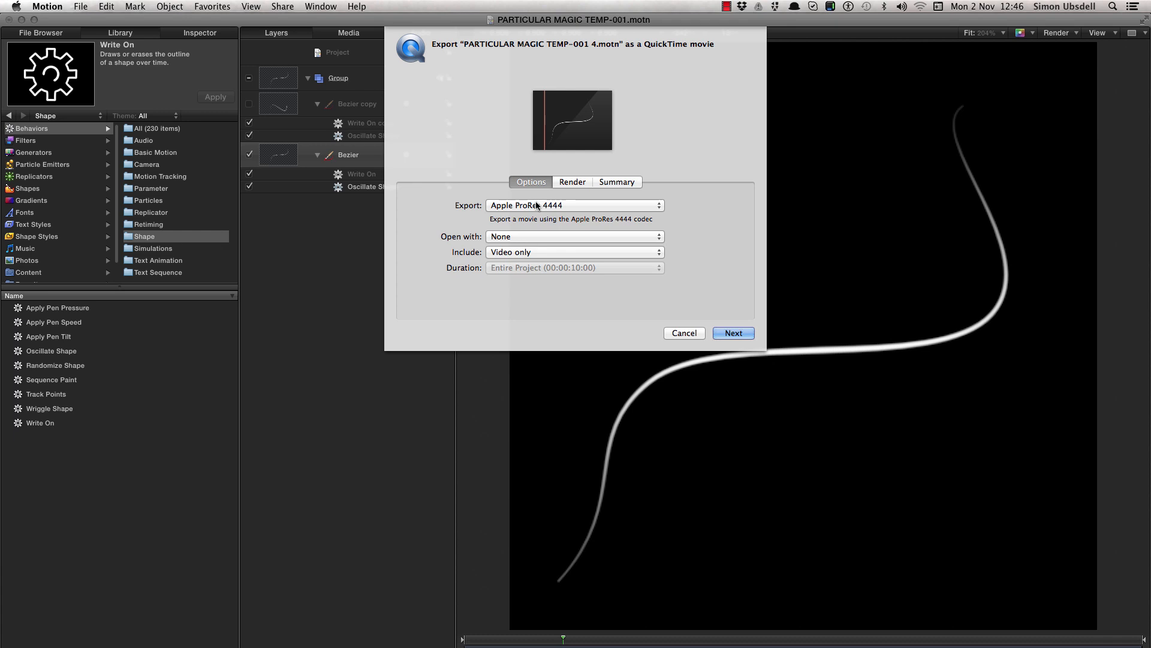
{"action": "left_click", "coordinate": [735, 333]}
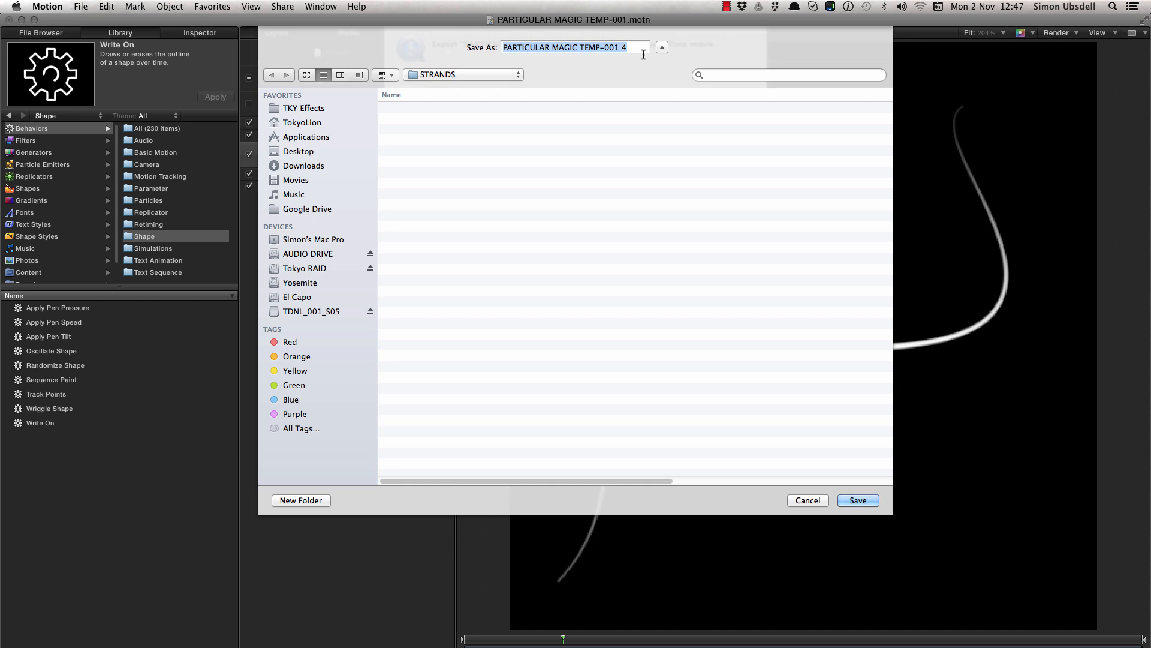
{"action": "type", "text": "STARND-001"}
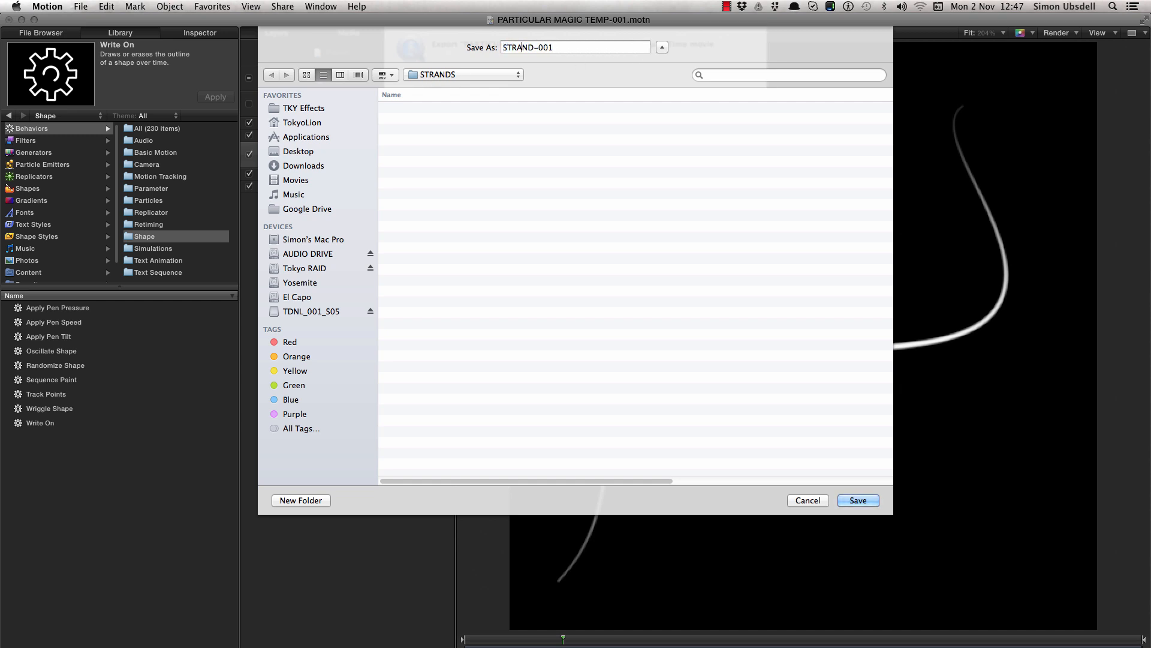
{"action": "left_click", "coordinate": [874, 505]}
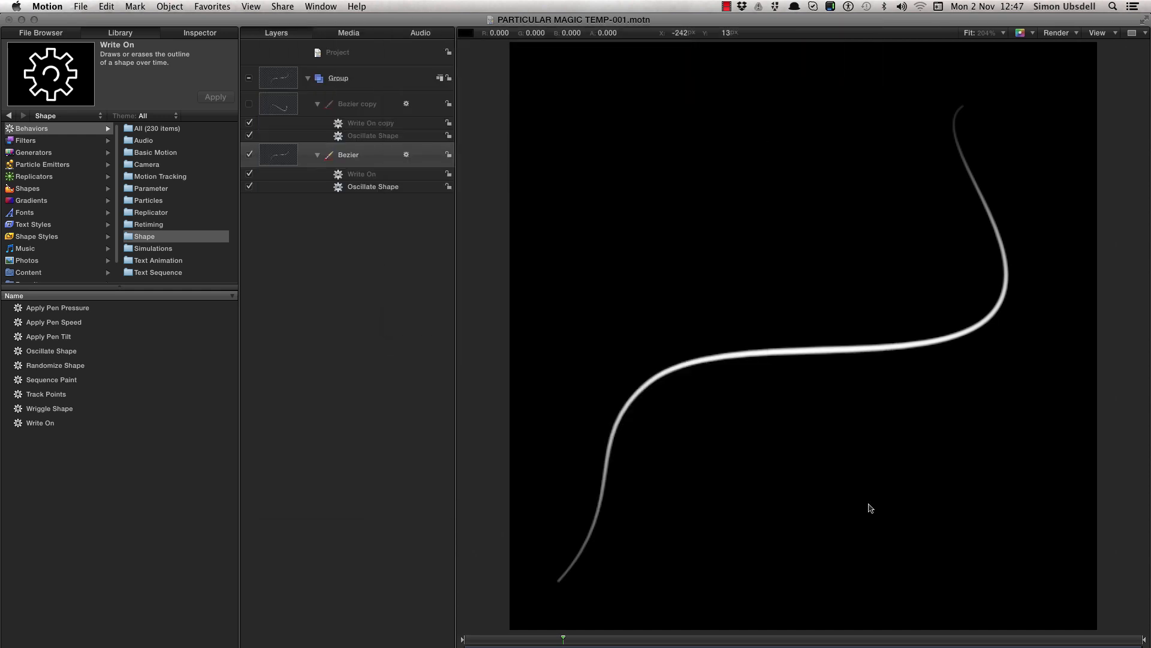
- Deactivate the original Bezier, enable the Bezier copy, and export it as a QuickTime movie named STRAND-002 in the STRANDS folder
{"action": "left_click", "coordinate": [249, 155]}
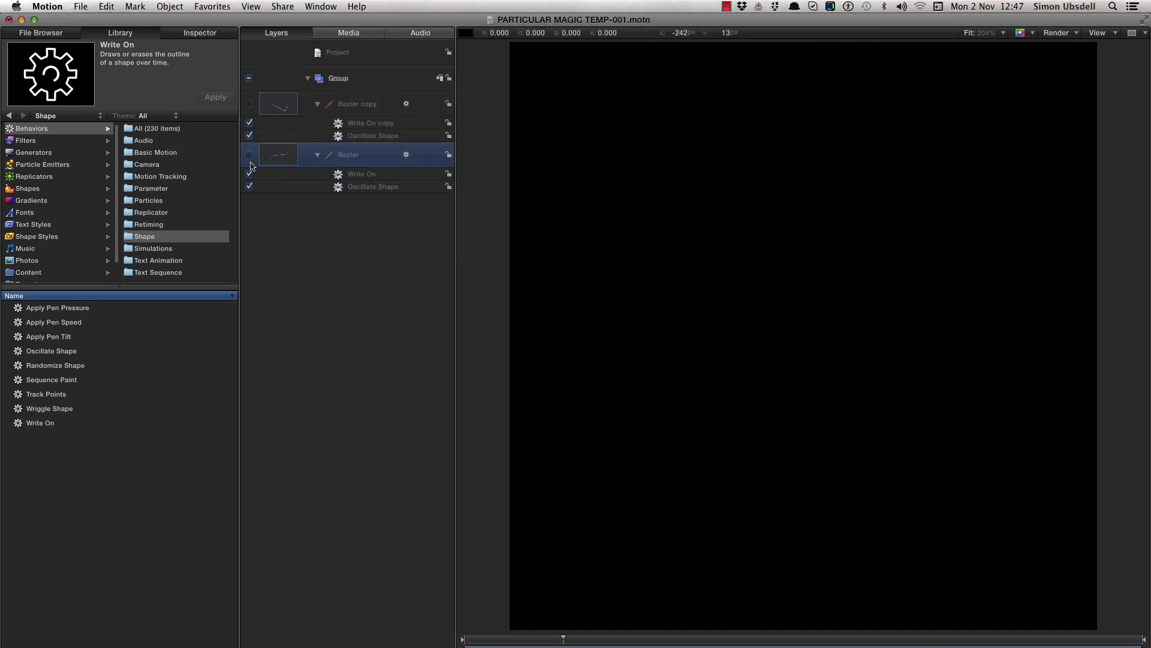
{"action": "left_click", "coordinate": [249, 103]}
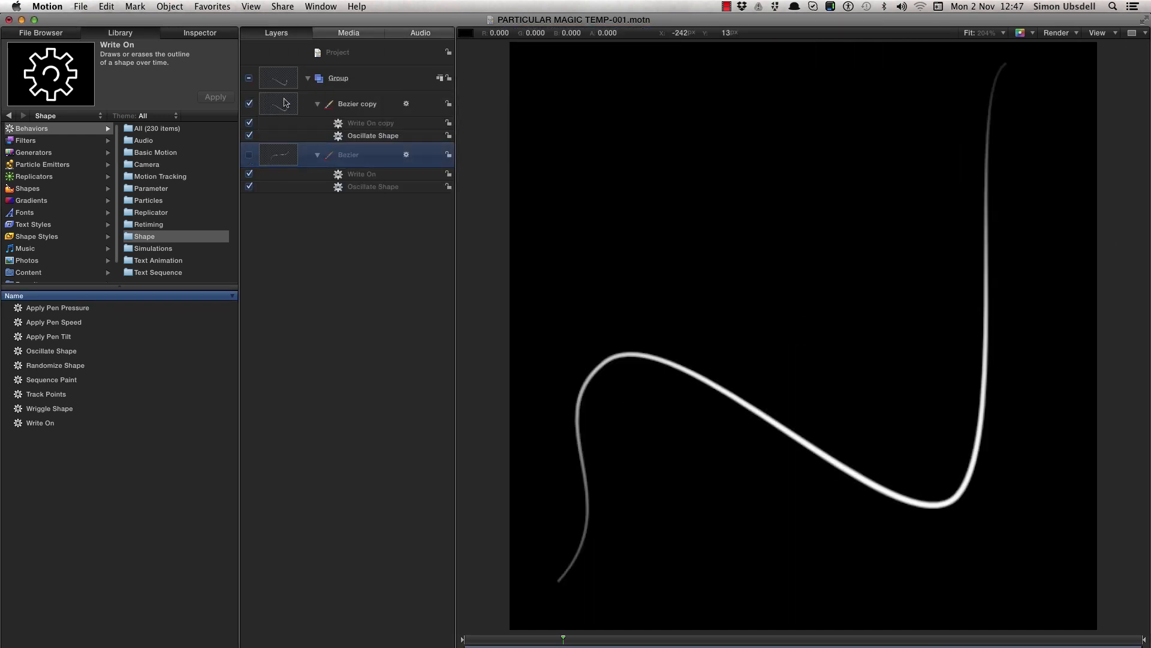
{"action": "left_click", "coordinate": [282, 7]}
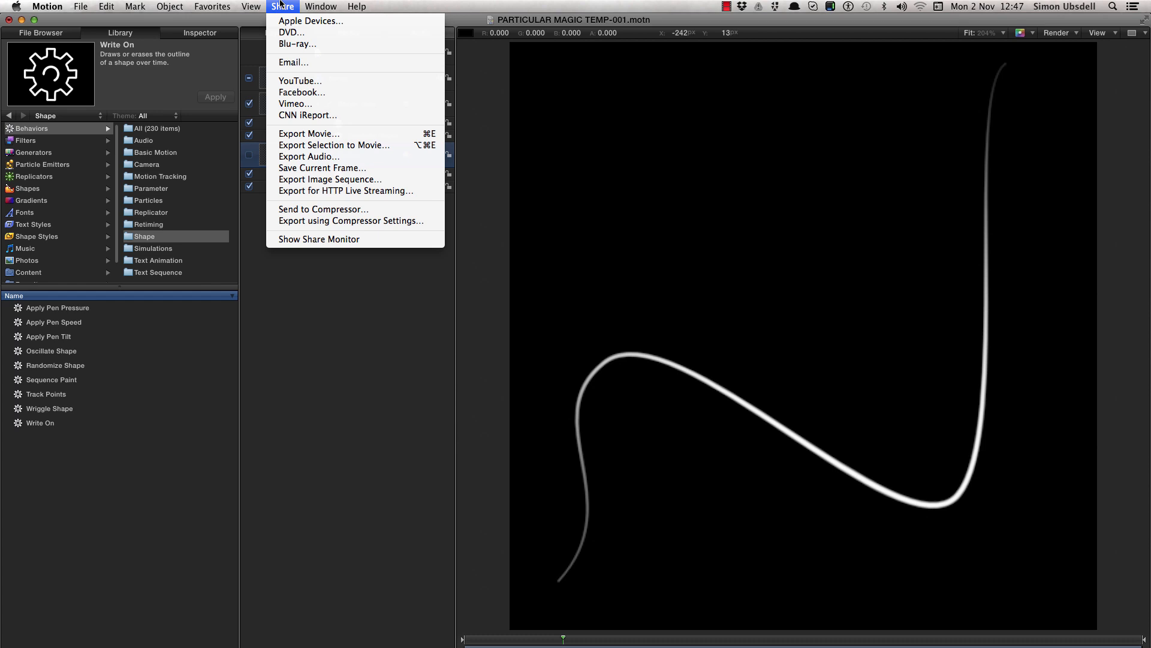
{"action": "left_click", "coordinate": [312, 139]}
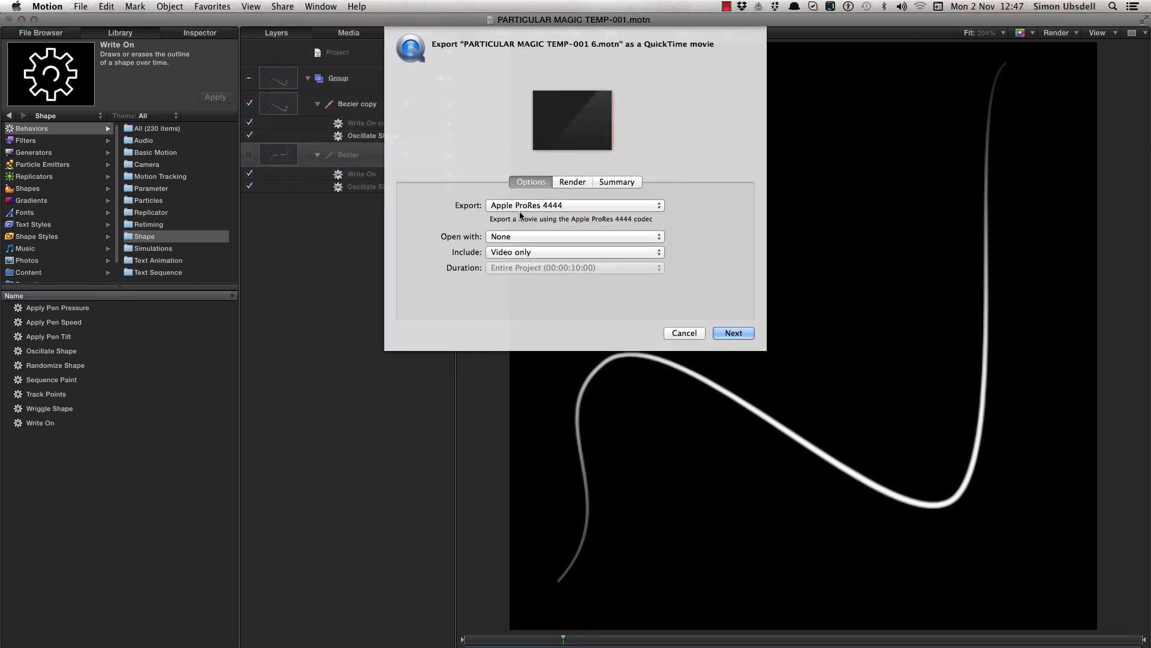
{"action": "left_click", "coordinate": [733, 333]}
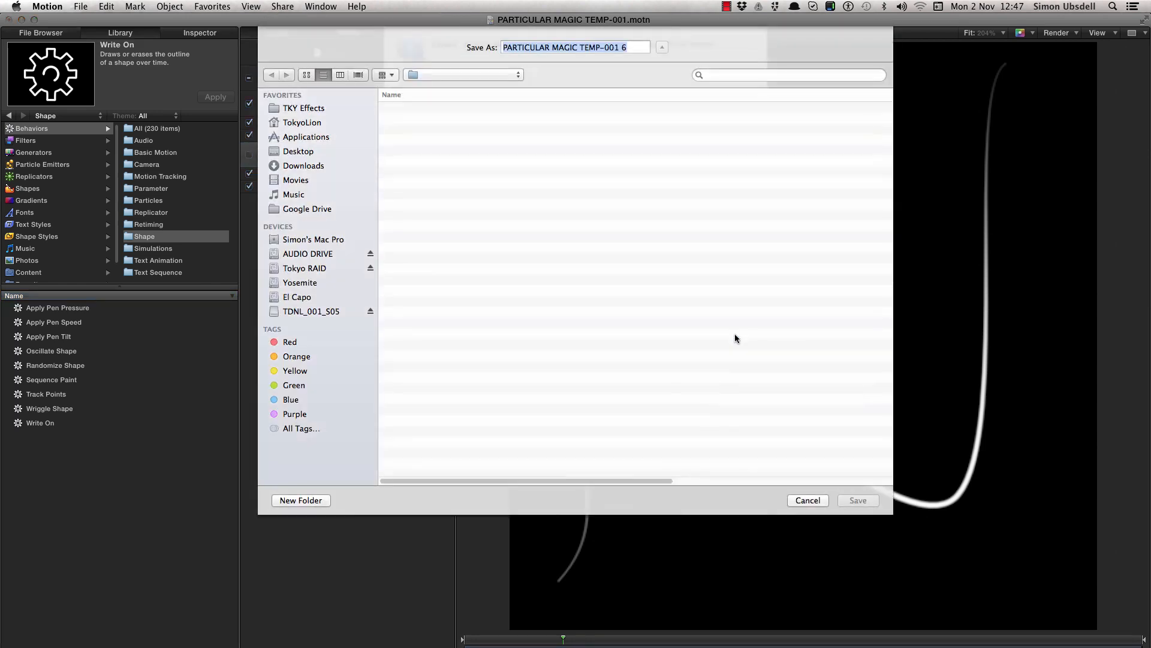
{"action": "left_click", "coordinate": [419, 108]}
{"action": "left_click", "coordinate": [550, 46]}
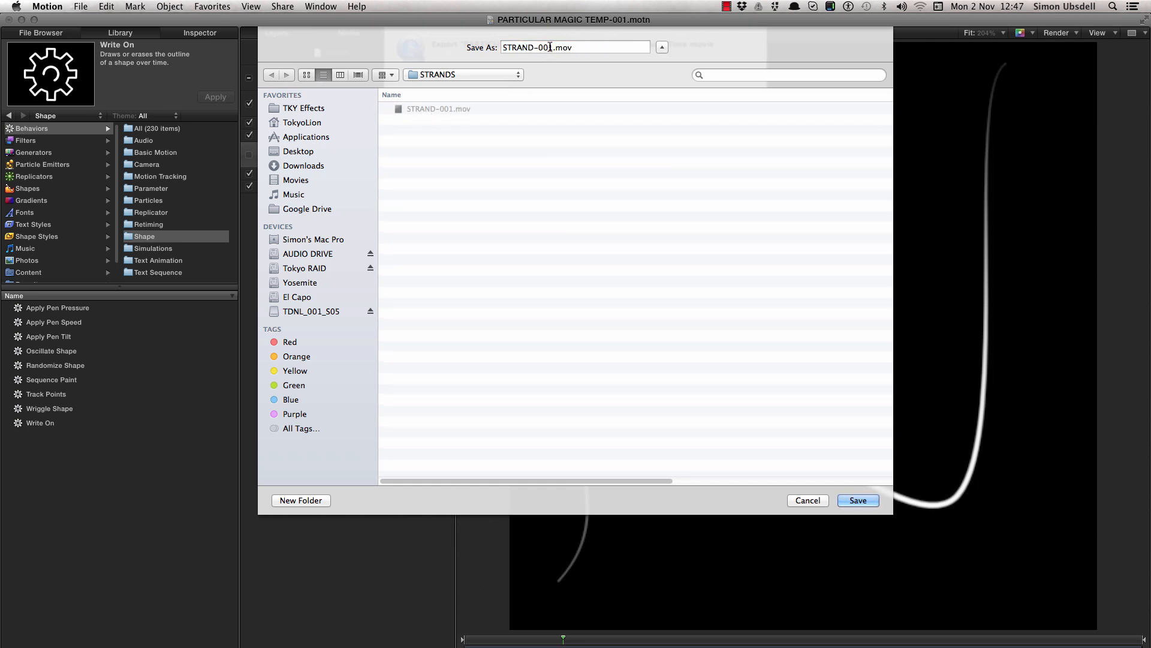
{"action": "key", "text": "Return"}
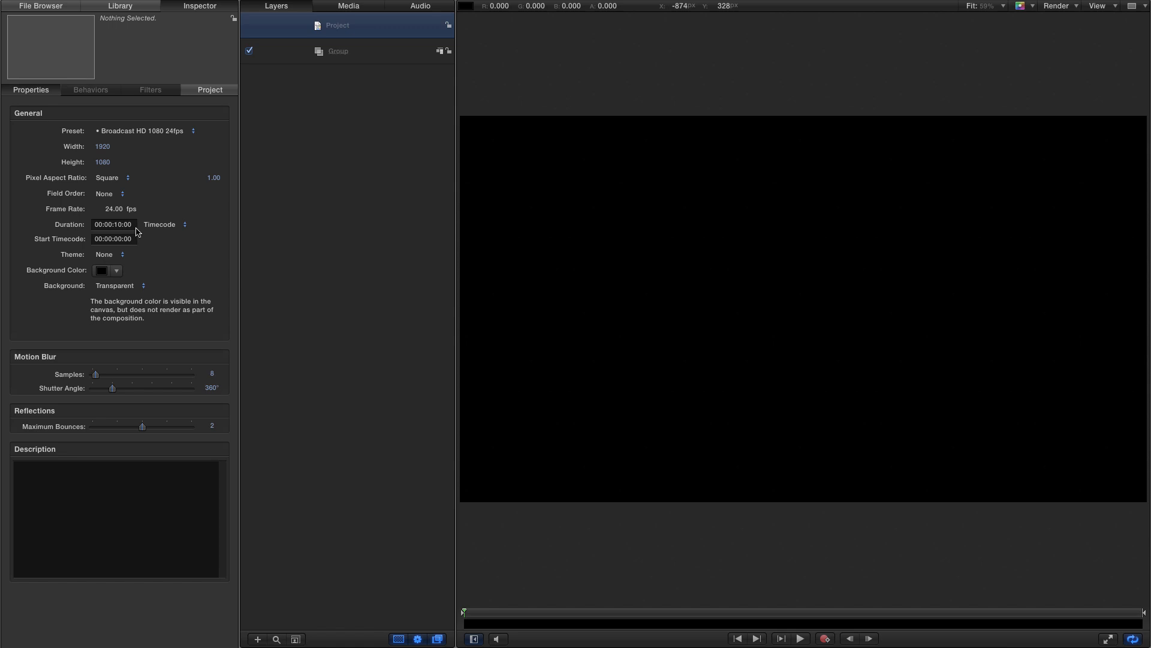
- Import STRAND-001.mov and STRAND-002.mov from the STRANDS folder into the new project's layers
{"action": "left_click", "coordinate": [43, 8]}
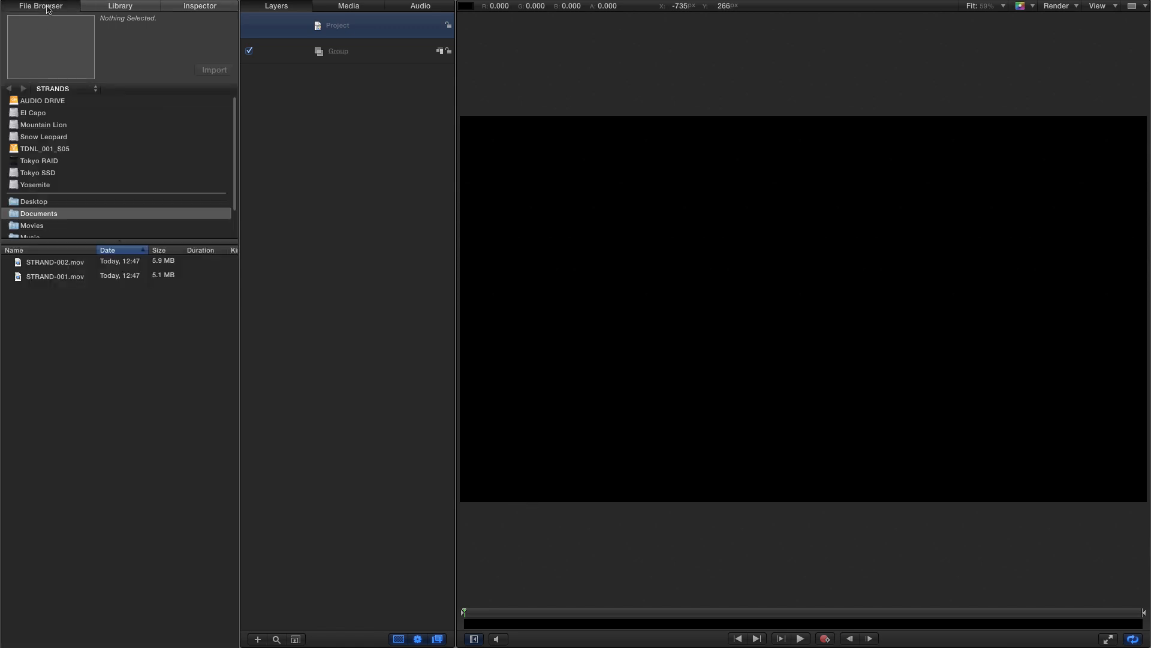
{"action": "left_click", "coordinate": [42, 263]}
{"action": "left_click", "coordinate": [45, 279], "text": "shift"}
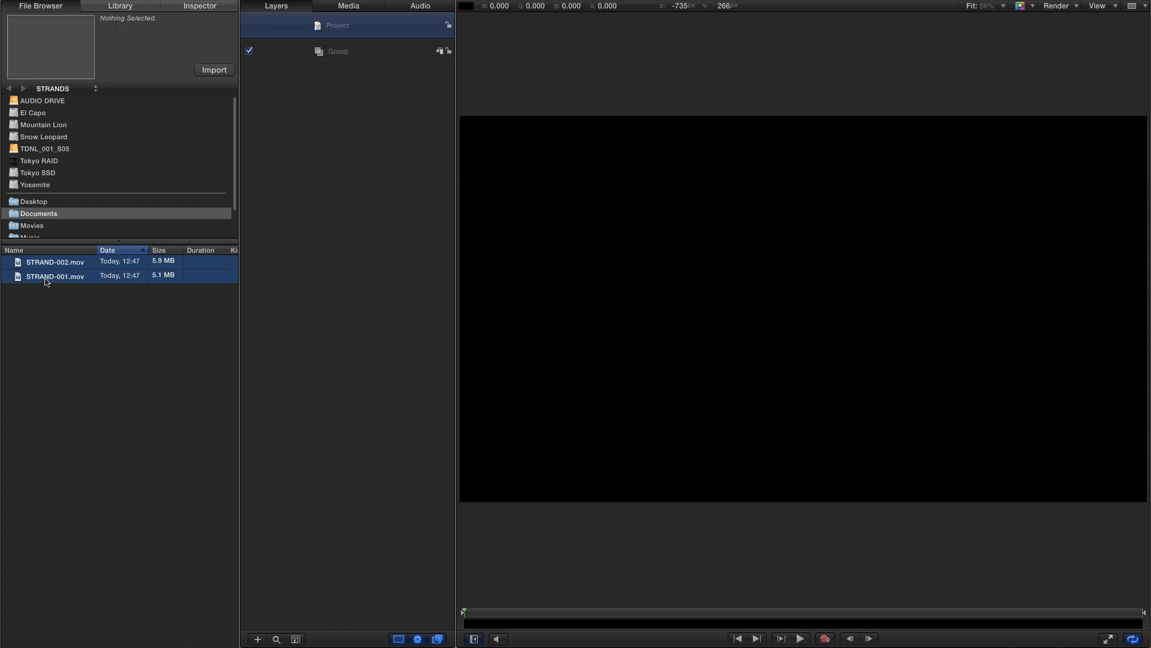
{"action": "left_click_drag", "start_coordinate": [16, 268], "coordinate": [320, 61]}
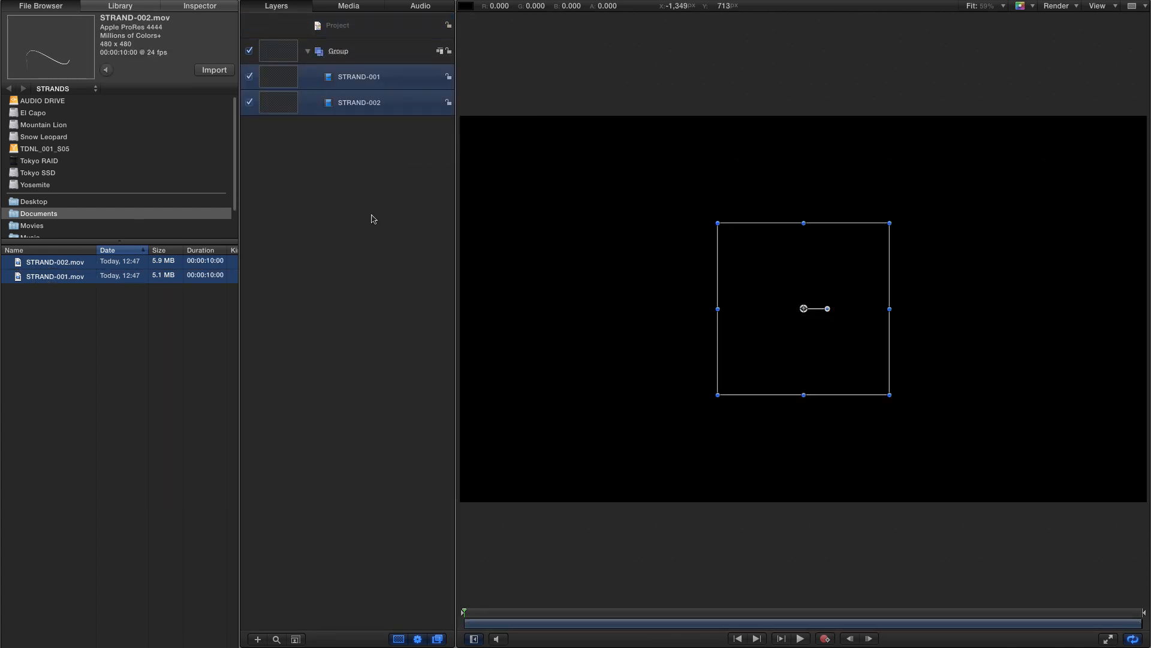
- Make particles from the STRAND-001 layer
{"action": "left_click", "coordinate": [275, 76]}
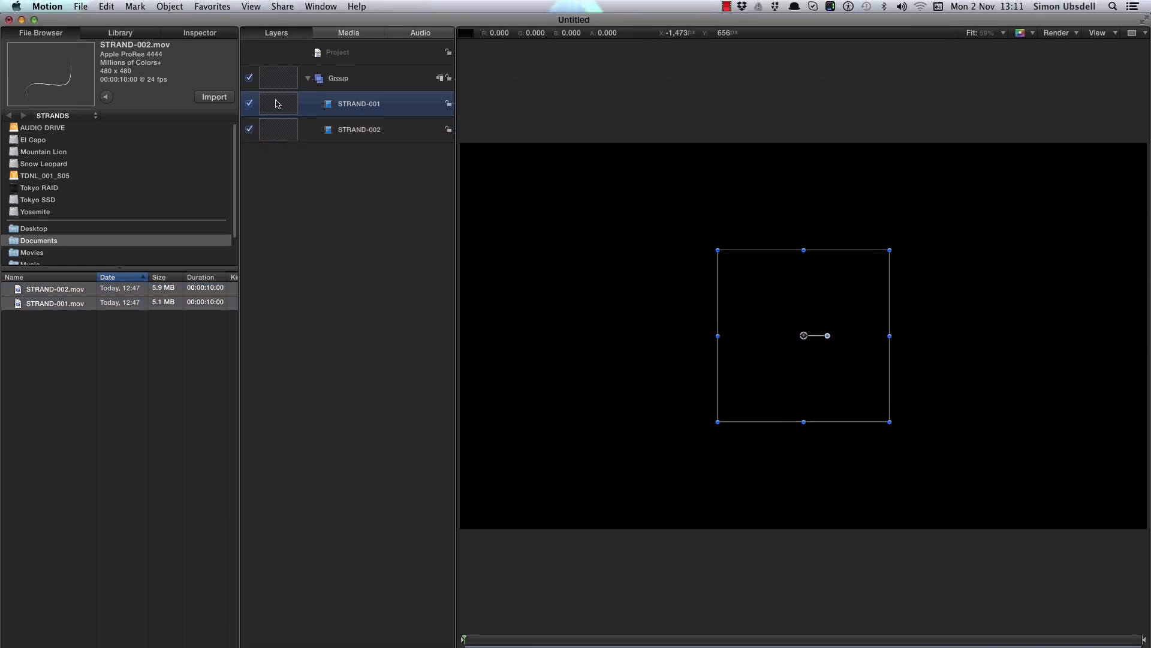
{"action": "left_click", "coordinate": [173, 6]}
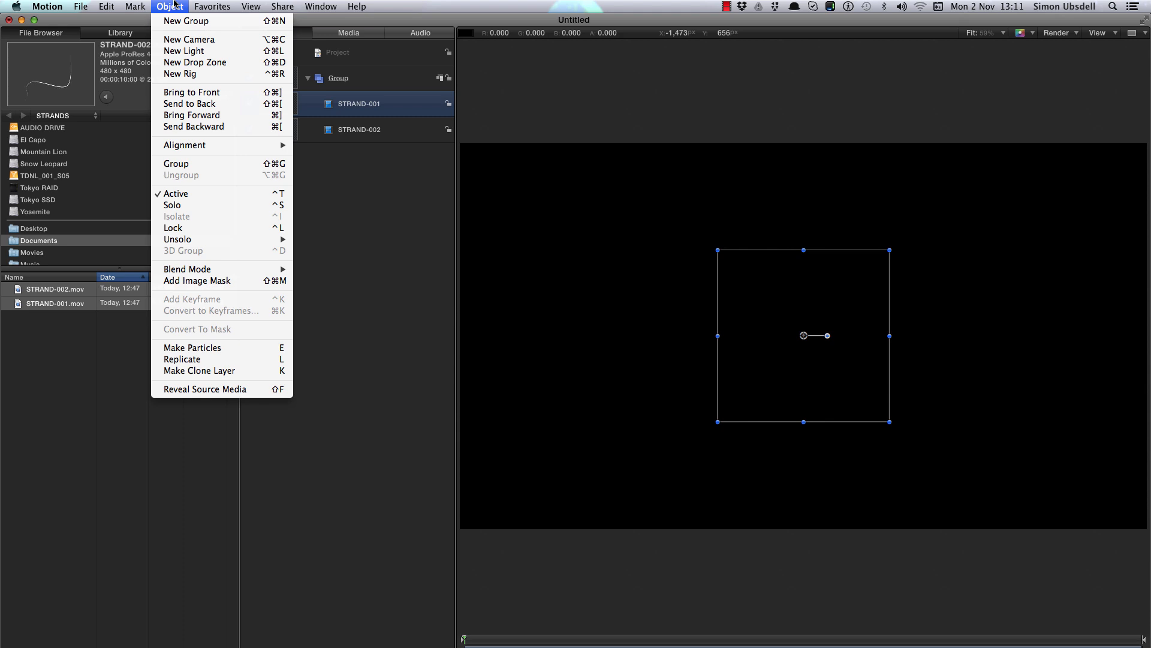
{"action": "left_click", "coordinate": [206, 353]}
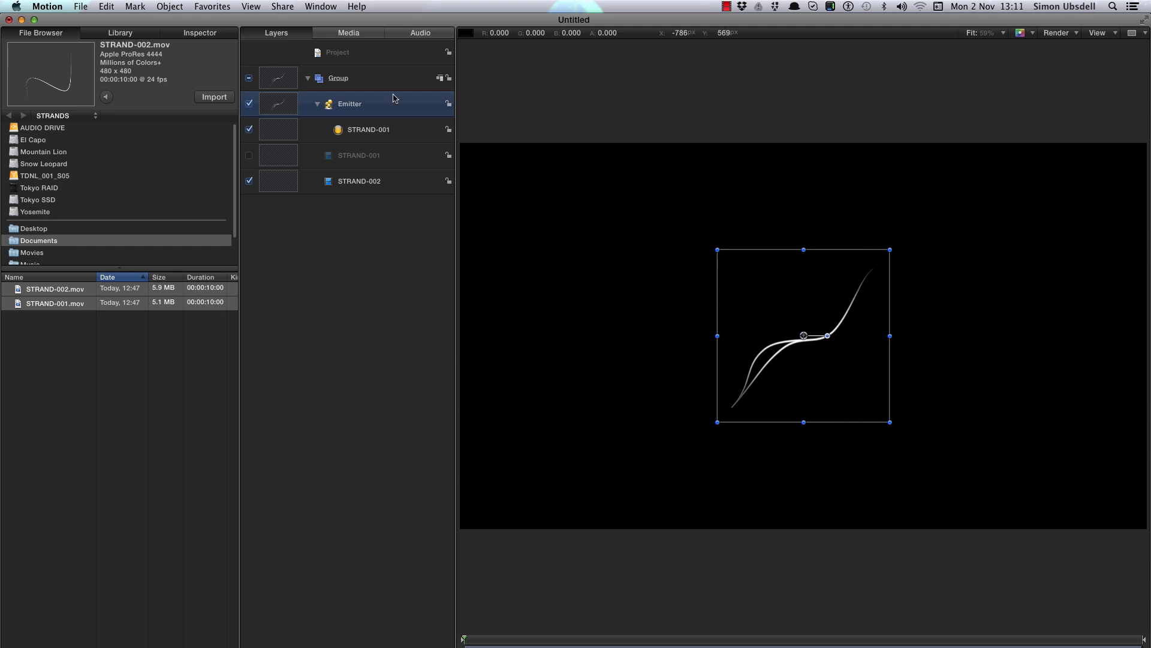
- Move the emitter out into its own group, then rename the original group Strands and deactivate it
{"action": "left_click_drag", "start_coordinate": [276, 107], "coordinate": [291, 68]}
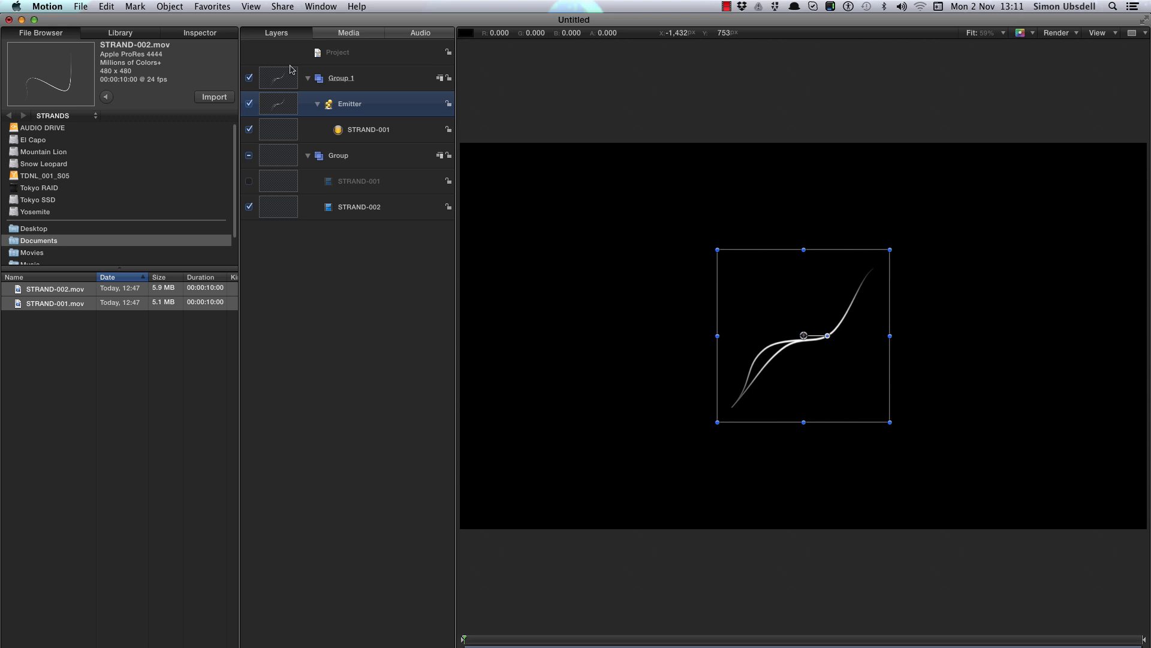
{"action": "double_click", "coordinate": [339, 158]}
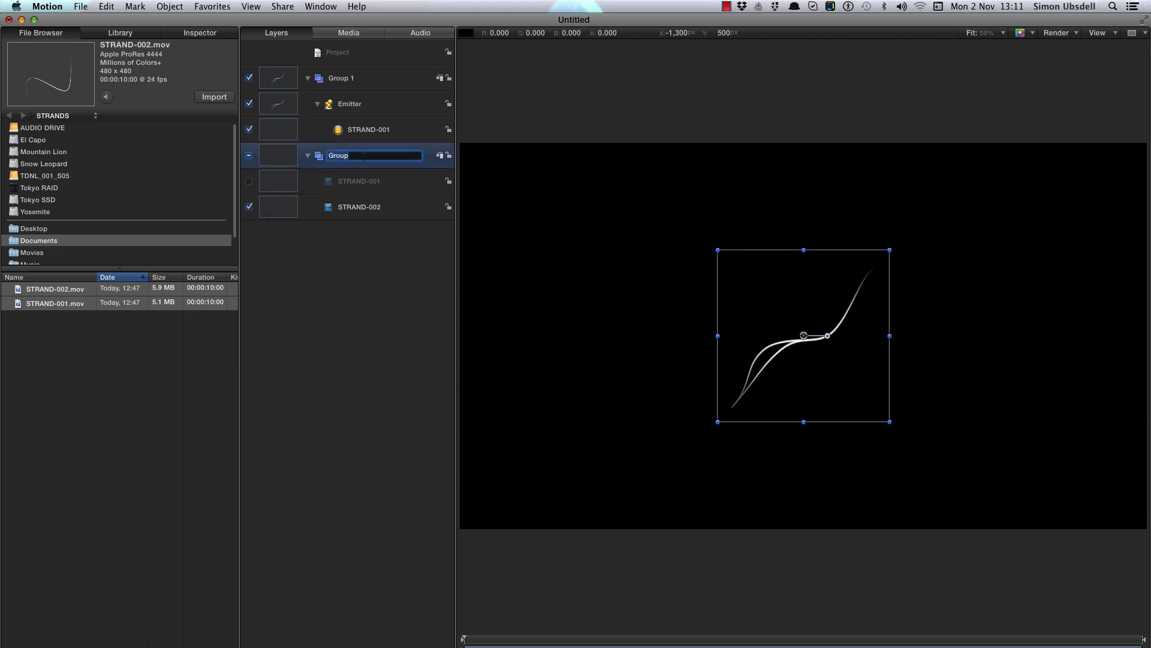
{"action": "type", "text": "Strands"}
{"action": "key", "text": "Return"}
{"action": "left_click", "coordinate": [248, 155]}
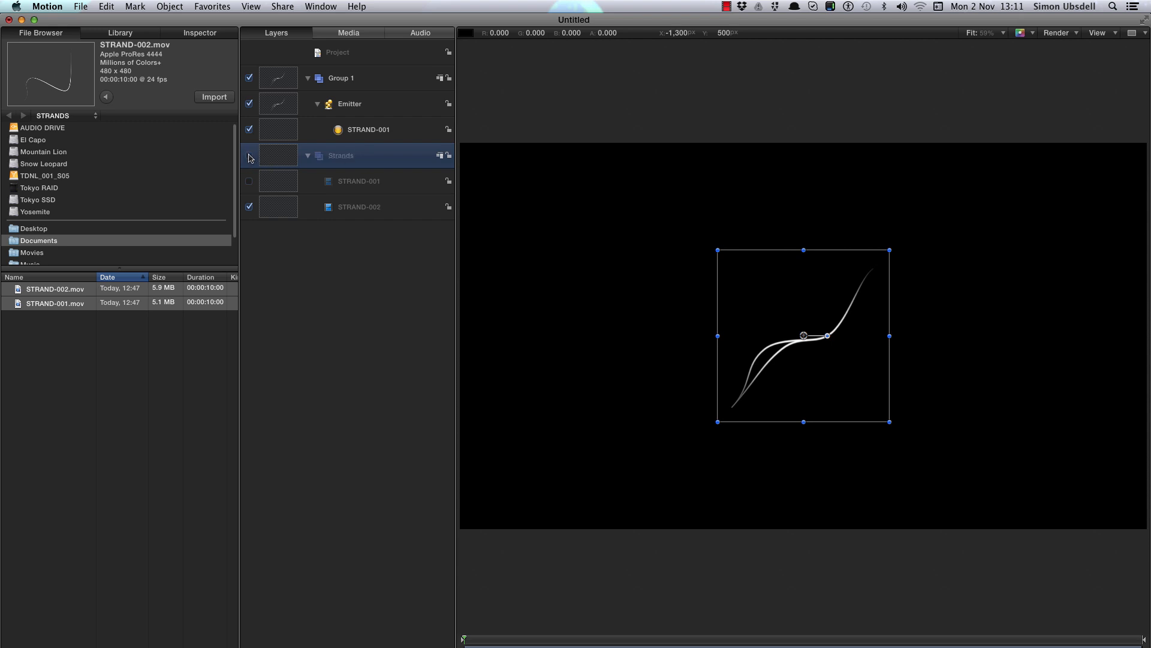
- Set the emitter's shape to Circle
{"action": "left_click_drag", "start_coordinate": [510, 640], "coordinate": [520, 642]}
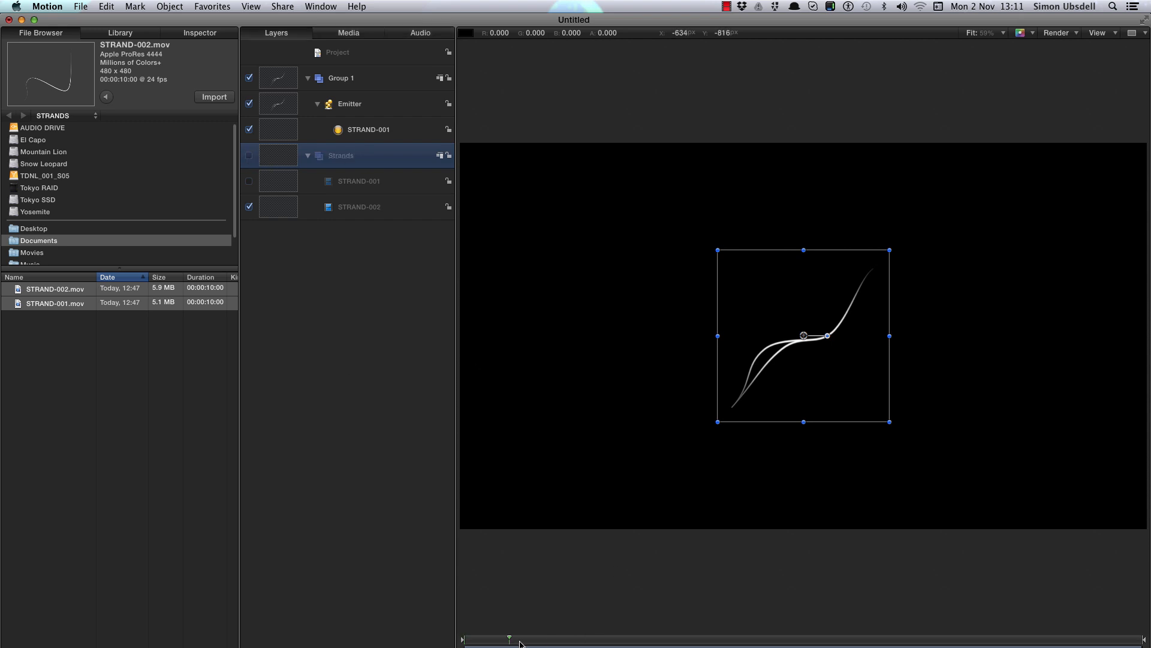
{"action": "left_click_drag", "start_coordinate": [639, 645], "coordinate": [662, 645]}
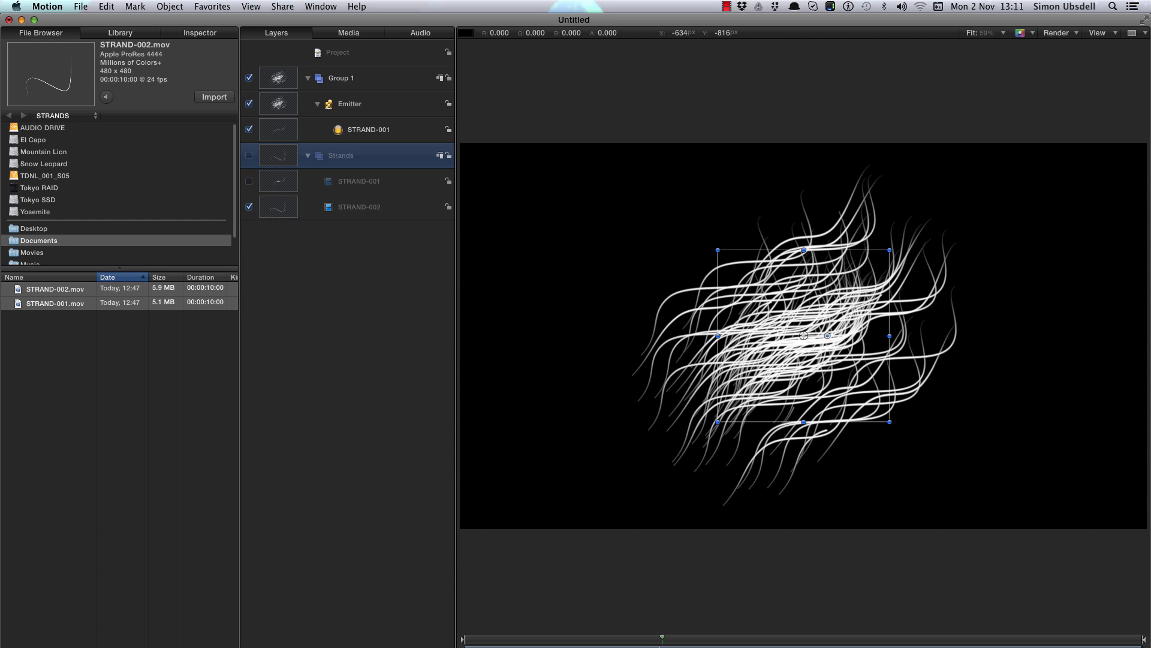
{"action": "left_click", "coordinate": [280, 106]}
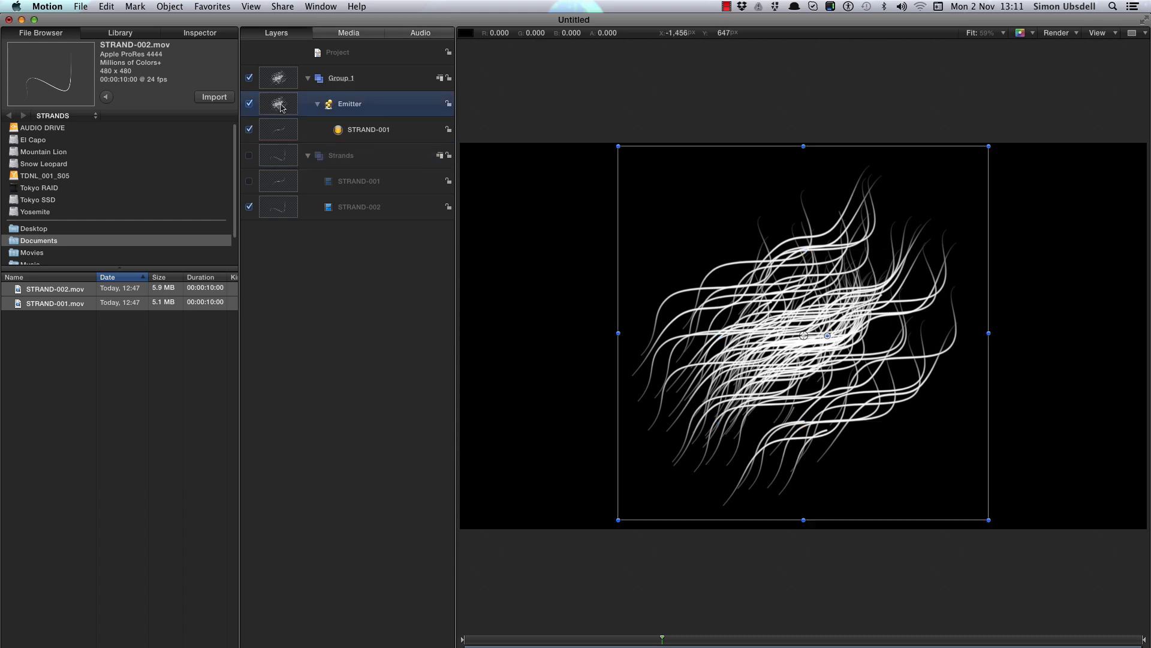
{"action": "left_click", "coordinate": [204, 34]}
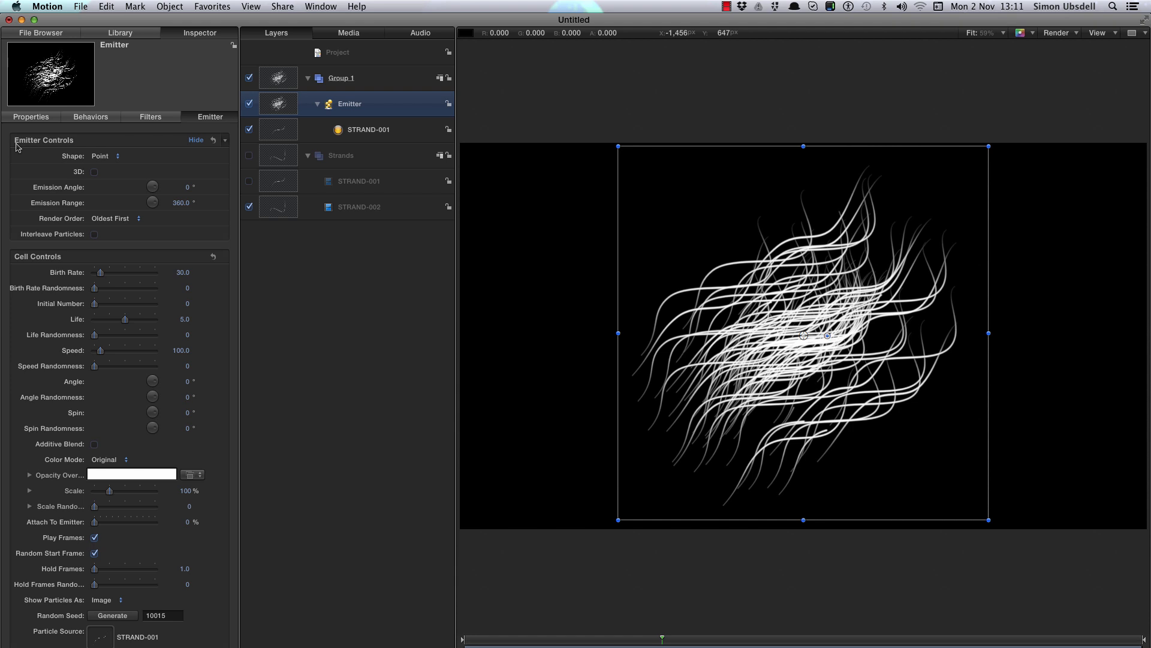
{"action": "left_click", "coordinate": [102, 156]}
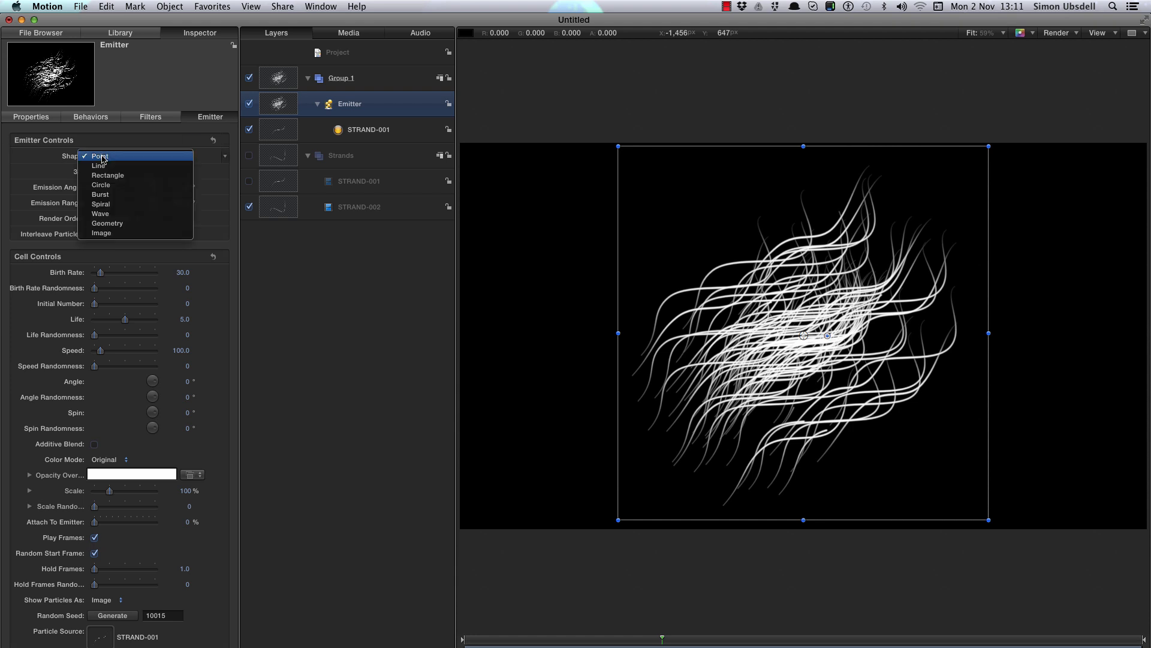
{"action": "left_click", "coordinate": [111, 185]}
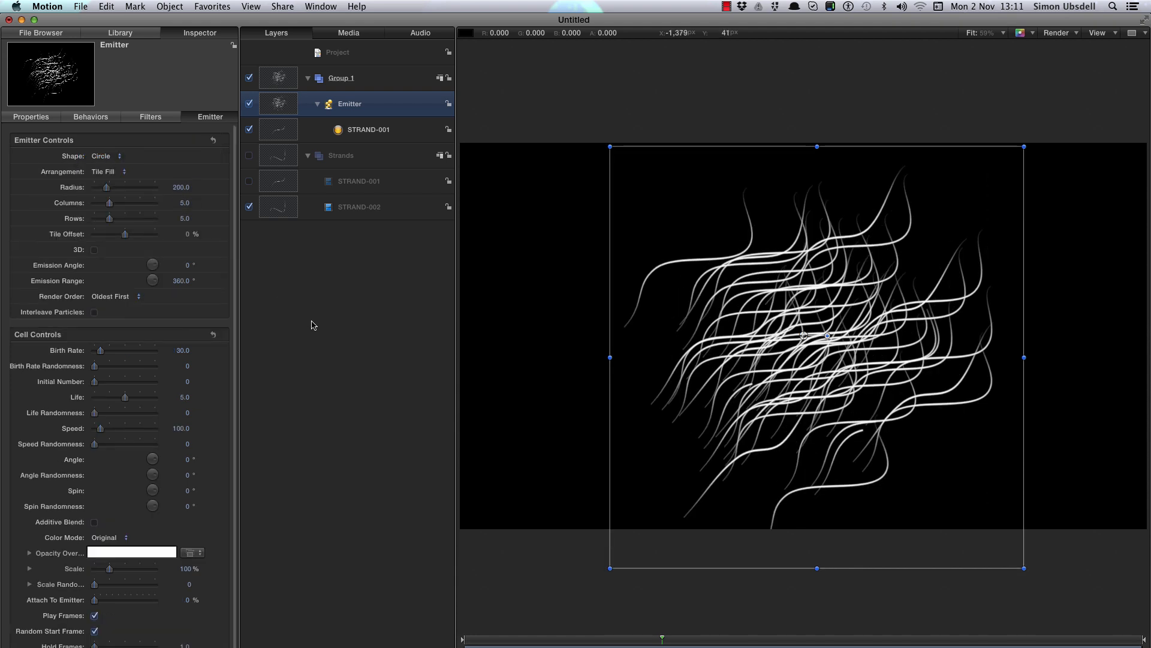
- Set the circle emitter's arrangement to Outline and its radius to 350
{"action": "left_click", "coordinate": [102, 168]}
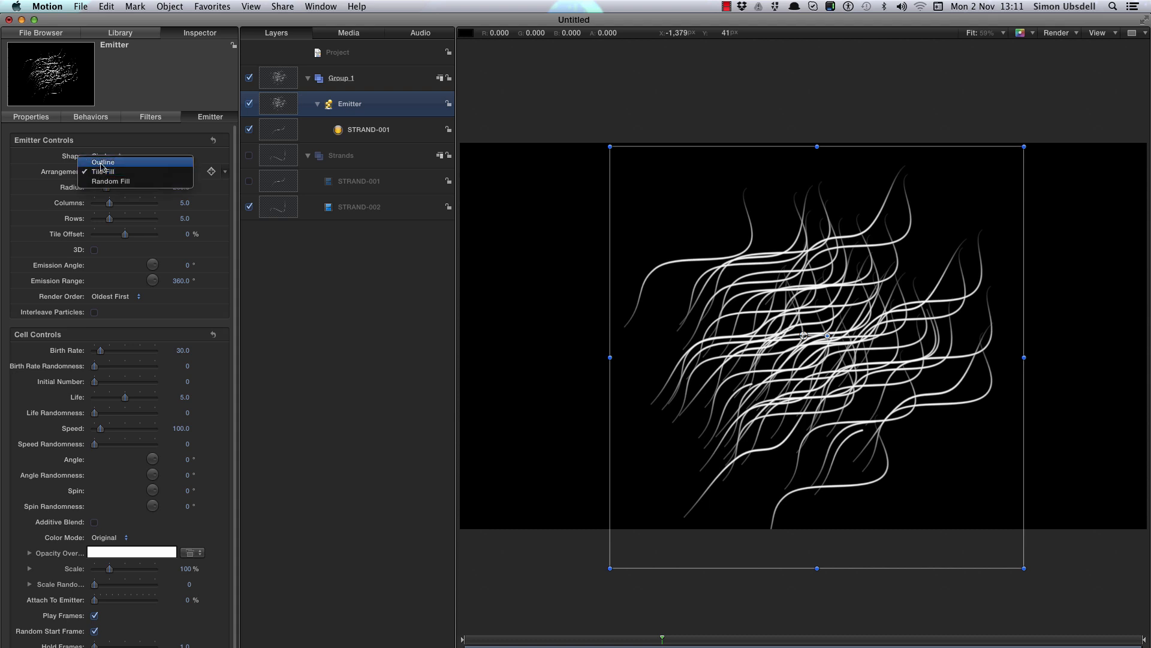
{"action": "left_click", "coordinate": [102, 162]}
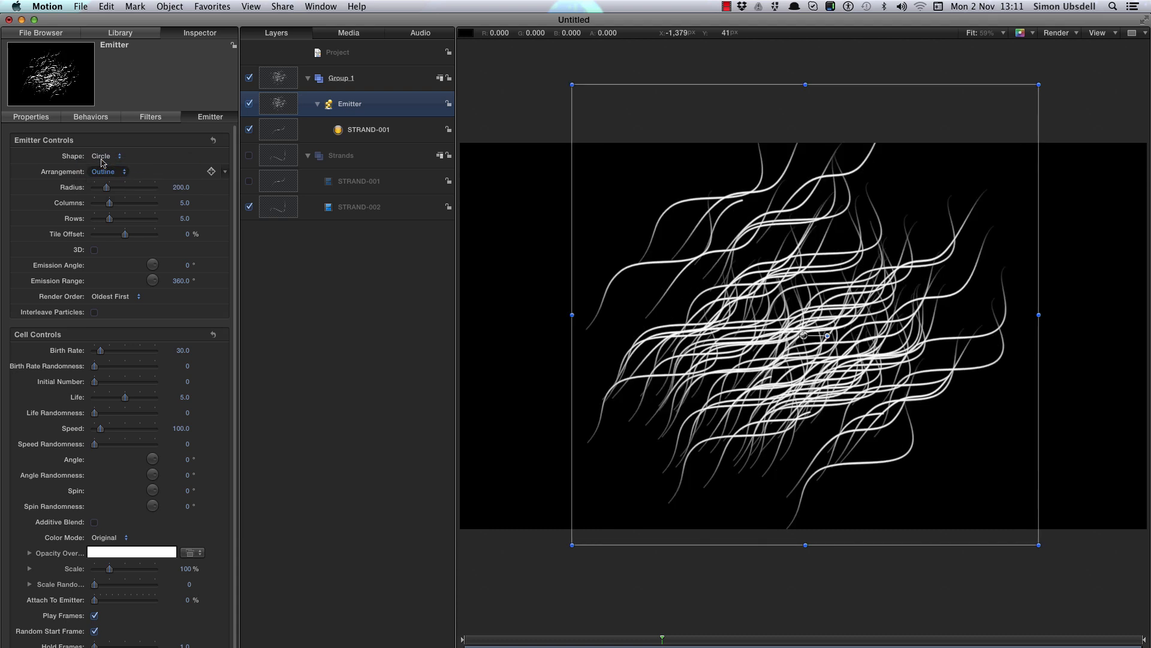
{"action": "left_click", "coordinate": [179, 187]}
{"action": "type", "text": "3"}
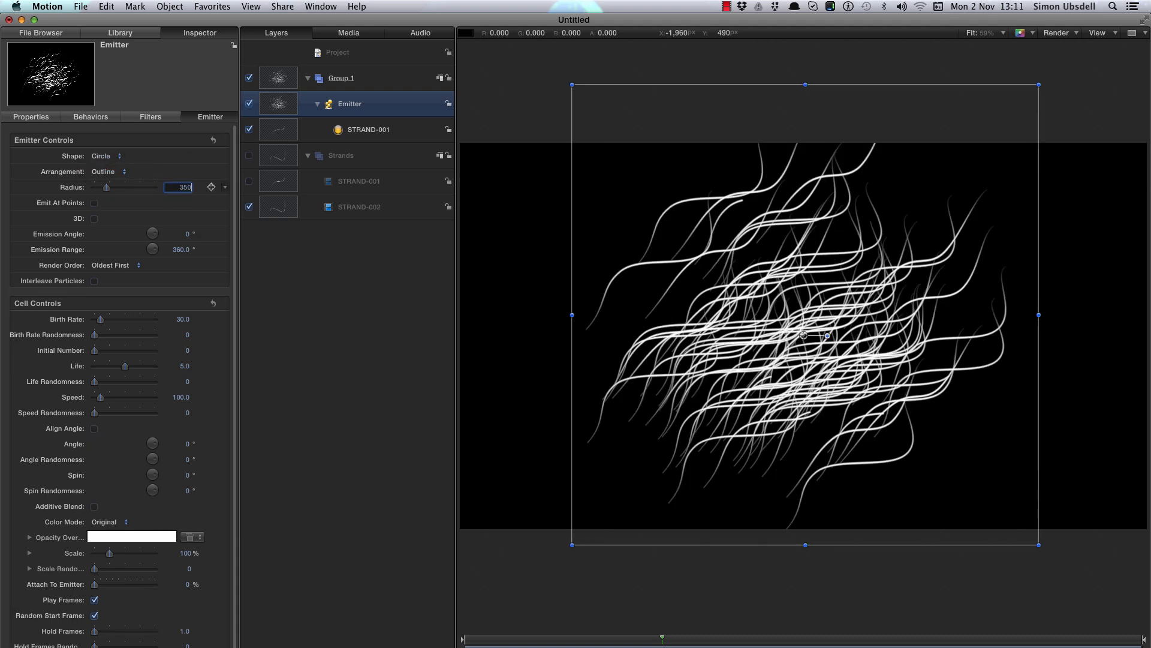
{"action": "type", "text": "50"}
{"action": "key", "text": "Return"}
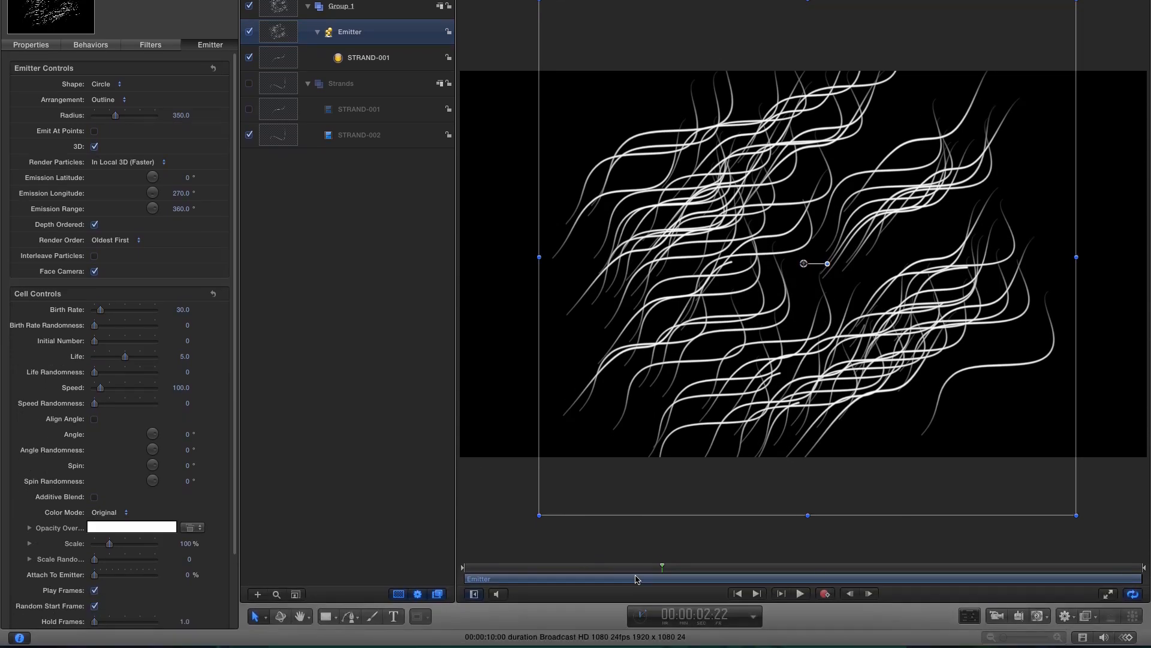
- Keyframe the birth rate at 30 at 1 second, then set it to 0 one frame later
{"action": "left_click", "coordinate": [705, 615]}
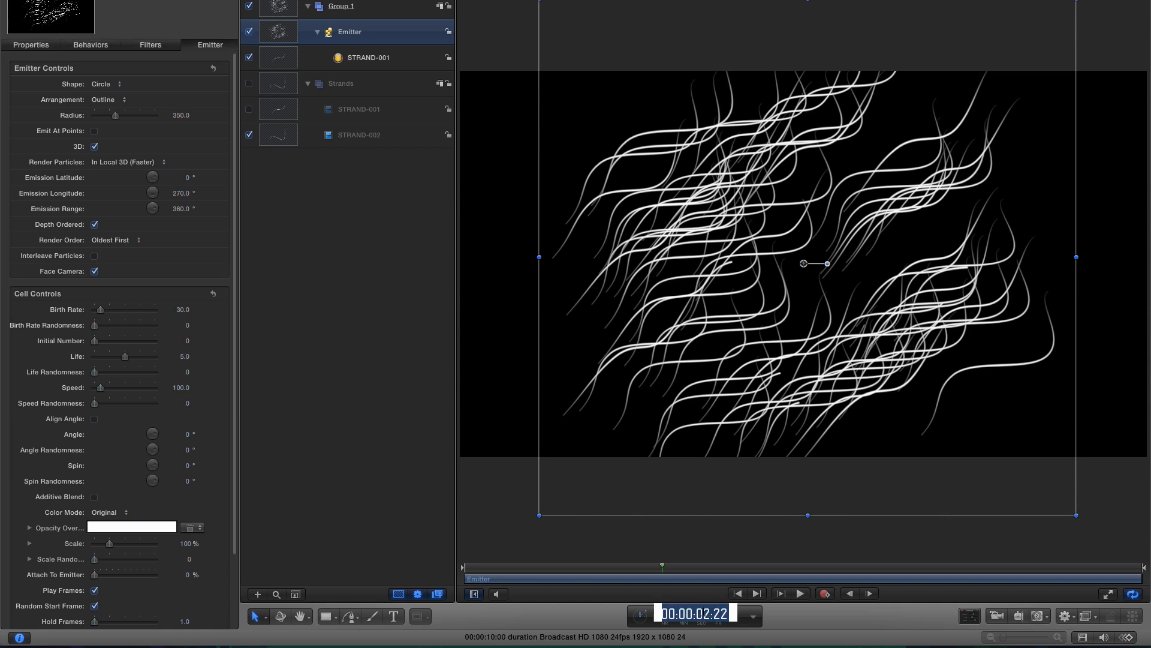
{"action": "type", "text": "1000"}
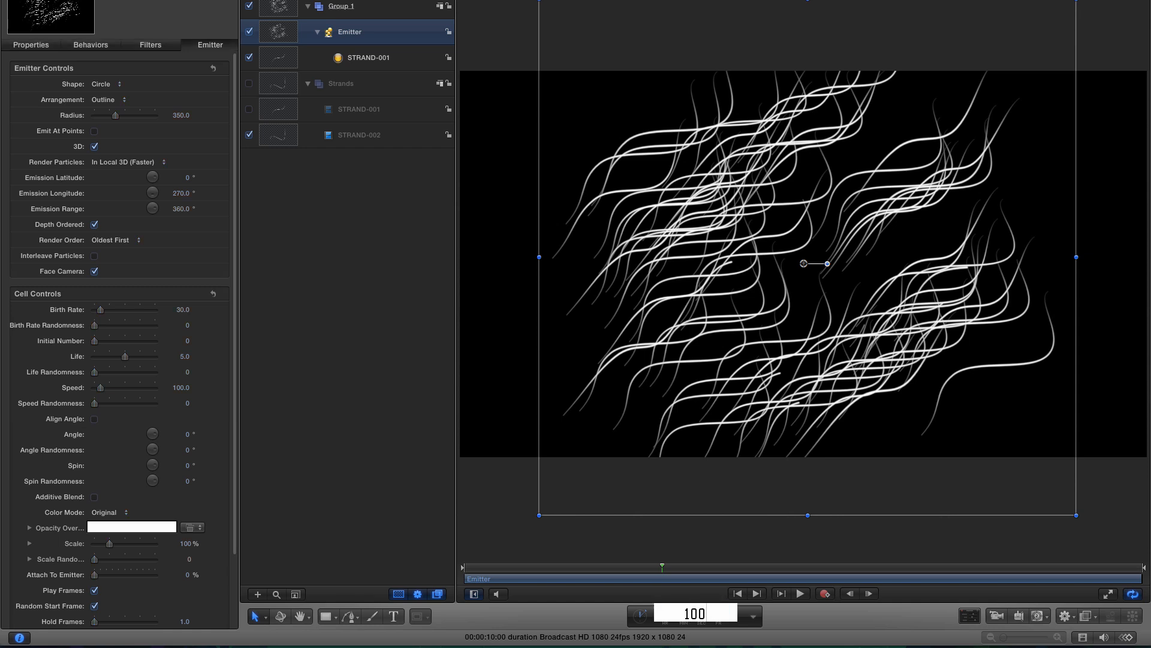
{"action": "key", "text": "Return"}
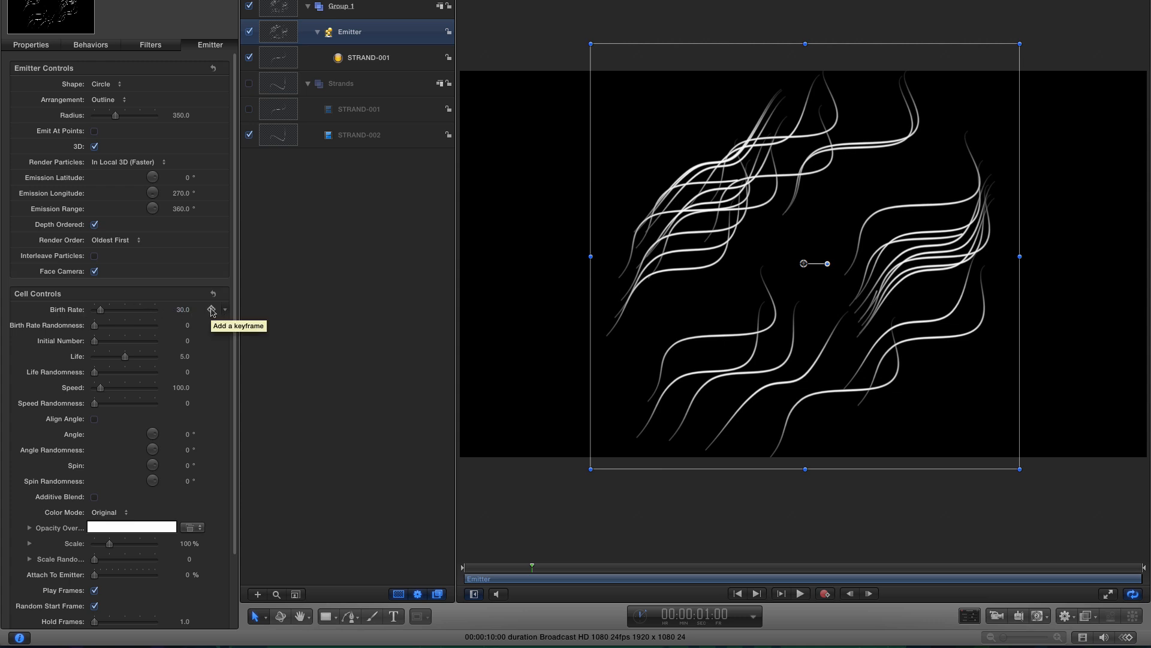
{"action": "left_click", "coordinate": [211, 311]}
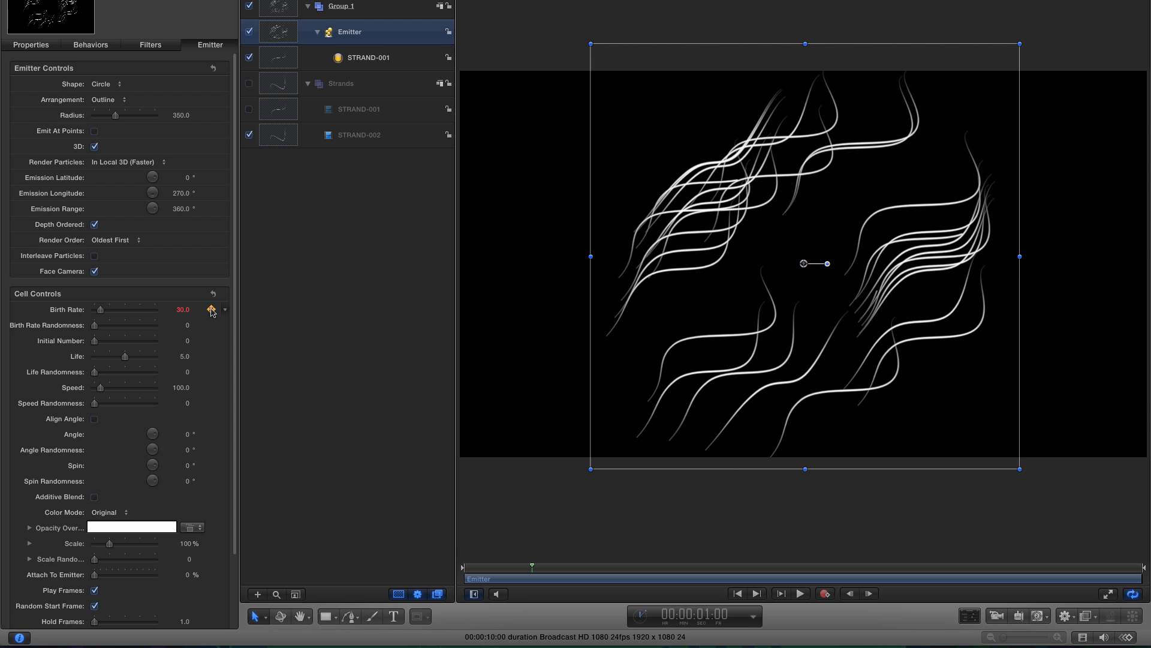
{"action": "left_click", "coordinate": [869, 593]}
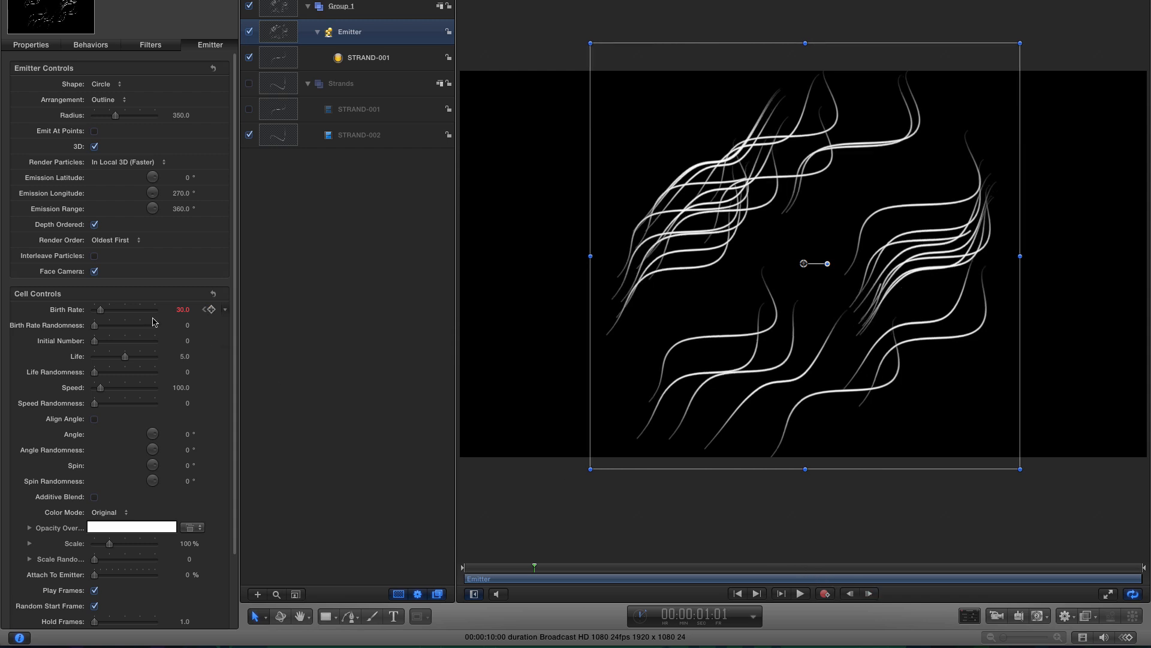
{"action": "left_click_drag", "start_coordinate": [100, 311], "coordinate": [39, 310]}
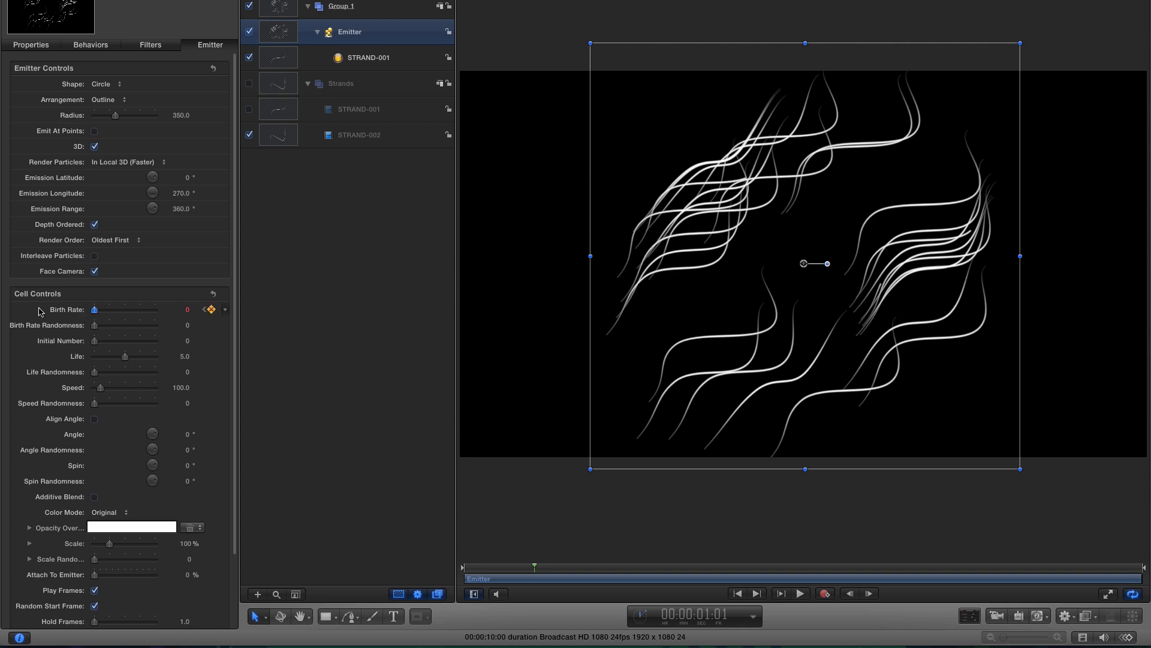
- Set the particle life to 12 and the speed to 0
{"action": "left_click_drag", "start_coordinate": [533, 569], "coordinate": [612, 570]}
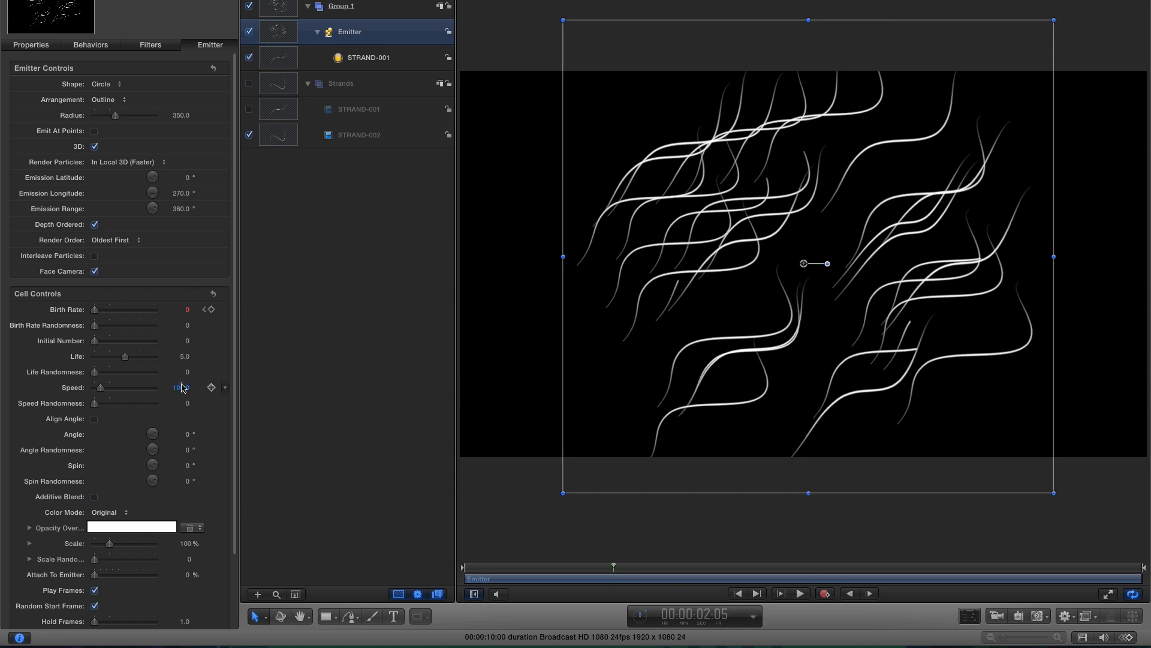
{"action": "left_click", "coordinate": [184, 356]}
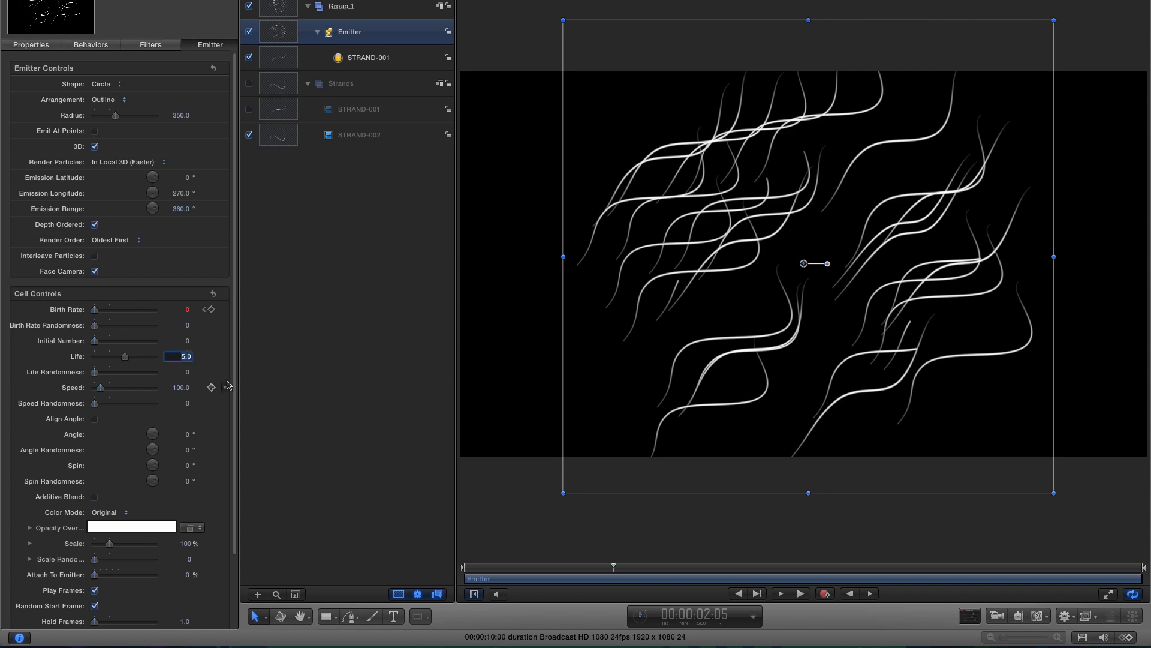
{"action": "type", "text": "12"}
{"action": "key", "text": "Return"}
{"action": "left_click", "coordinate": [179, 389]}
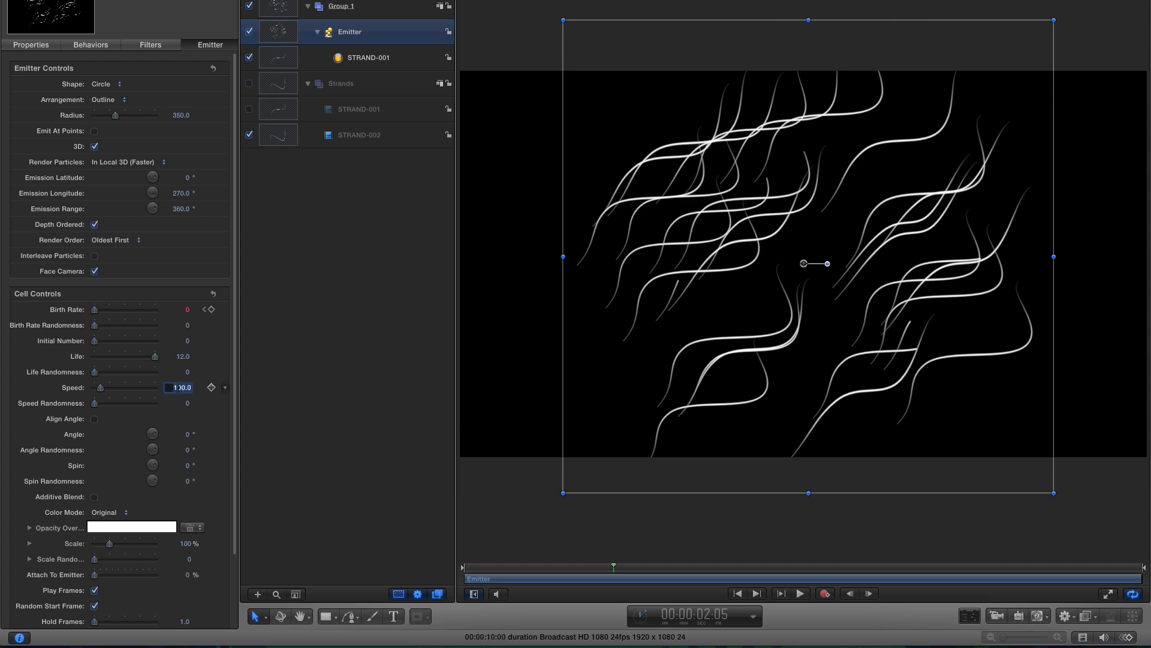
{"action": "type", "text": "0"}
{"action": "key", "text": "Return"}
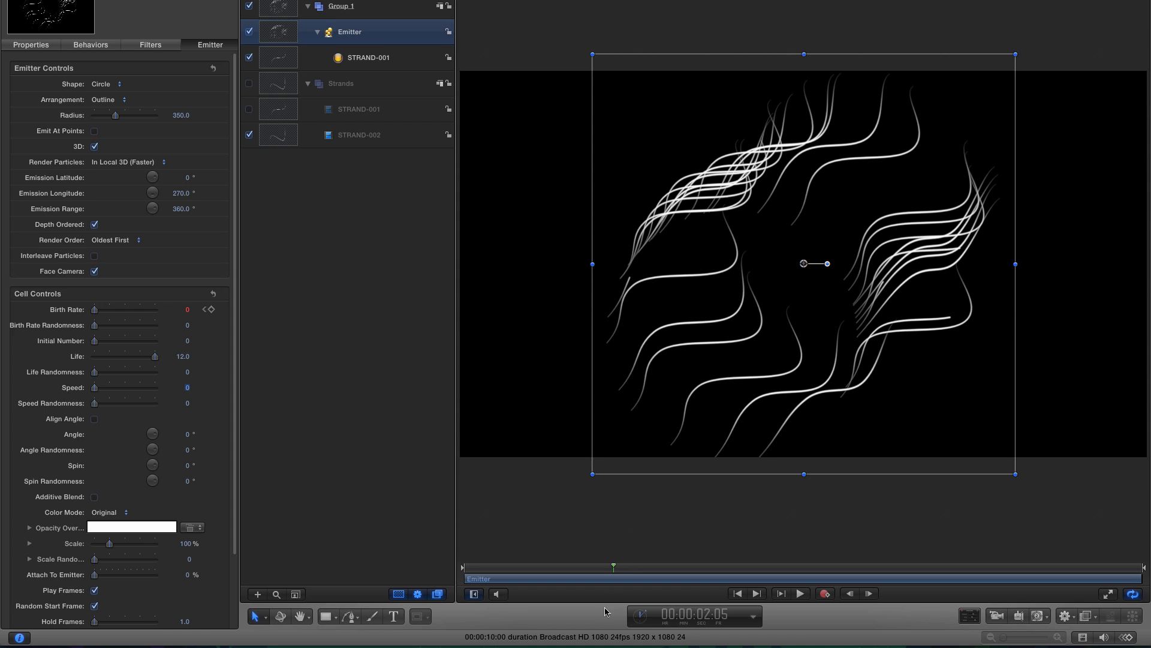
- Turn on Align Angle for the emitter's particles
{"action": "left_click_drag", "start_coordinate": [615, 570], "coordinate": [691, 567]}
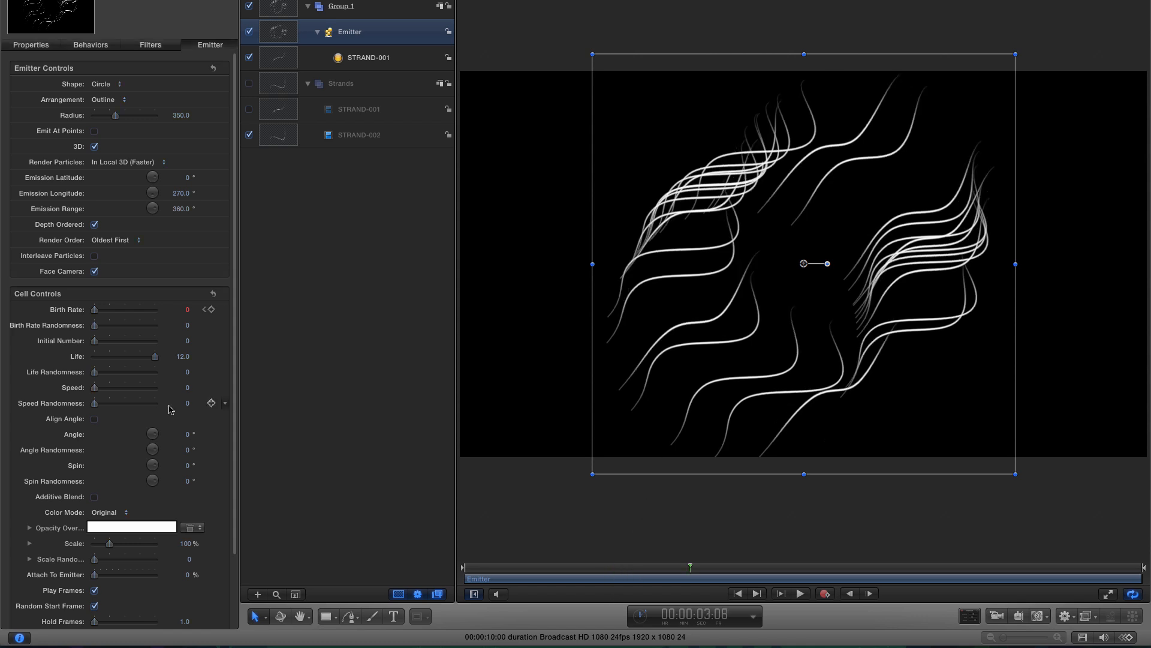
{"action": "left_click", "coordinate": [95, 419]}
{"action": "left_click", "coordinate": [695, 569]}
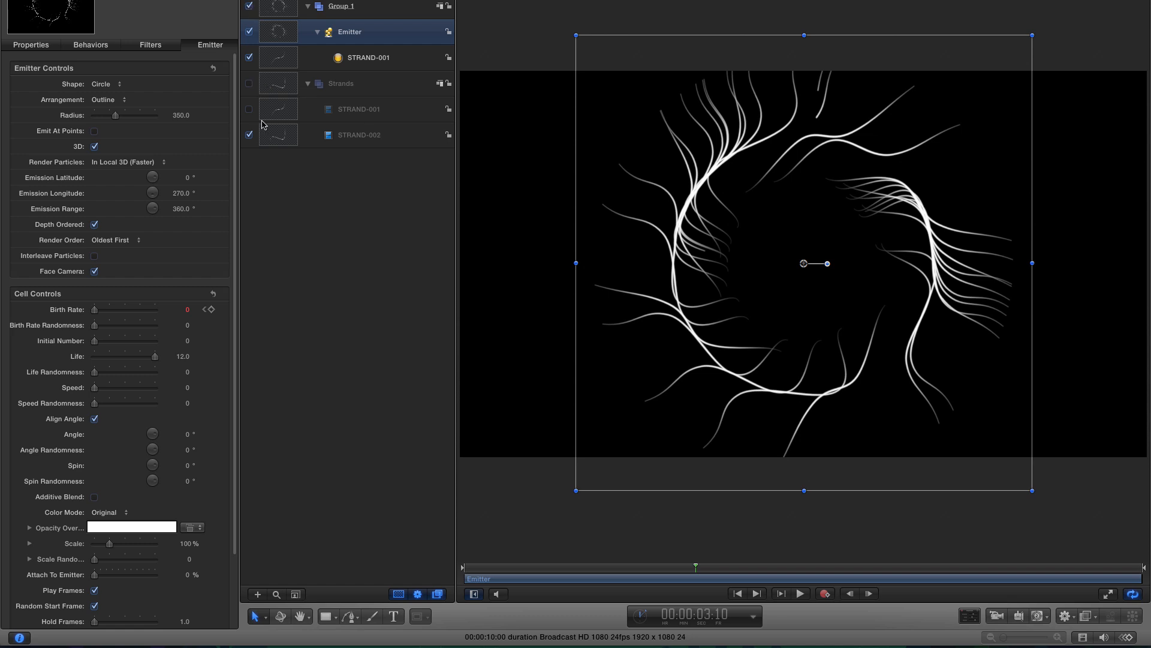
- Isolate STRAND-001 and move its anchor point to the strand's lower-left starting end
{"action": "left_click", "coordinate": [250, 6]}
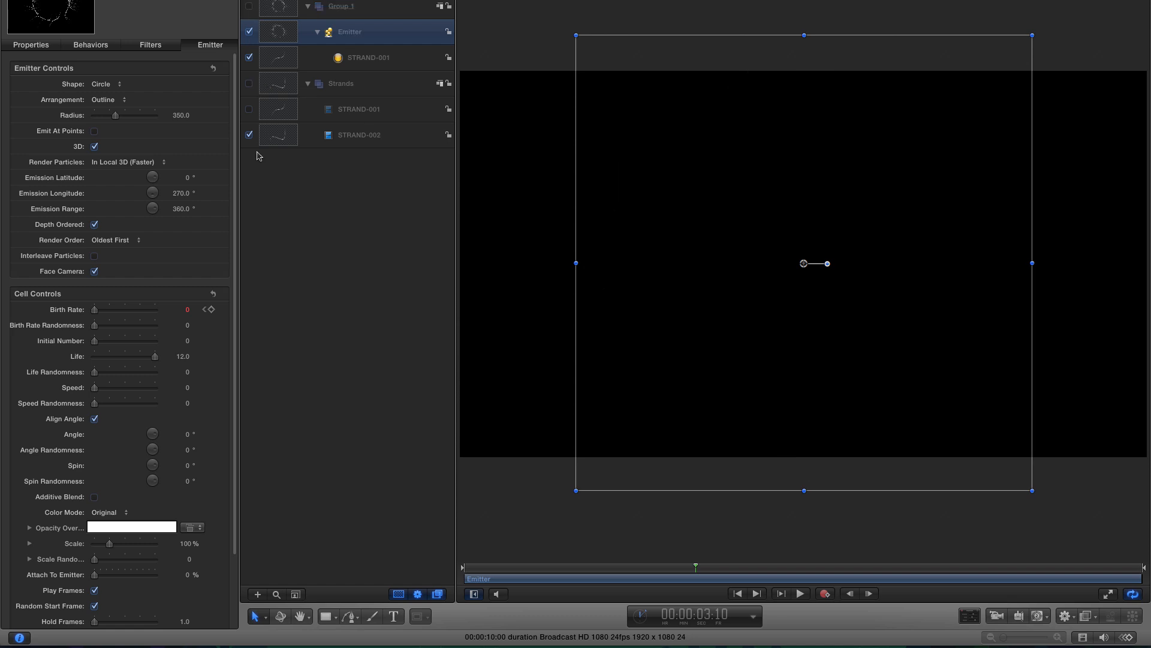
{"action": "left_click", "coordinate": [250, 83]}
{"action": "left_click", "coordinate": [283, 140]}
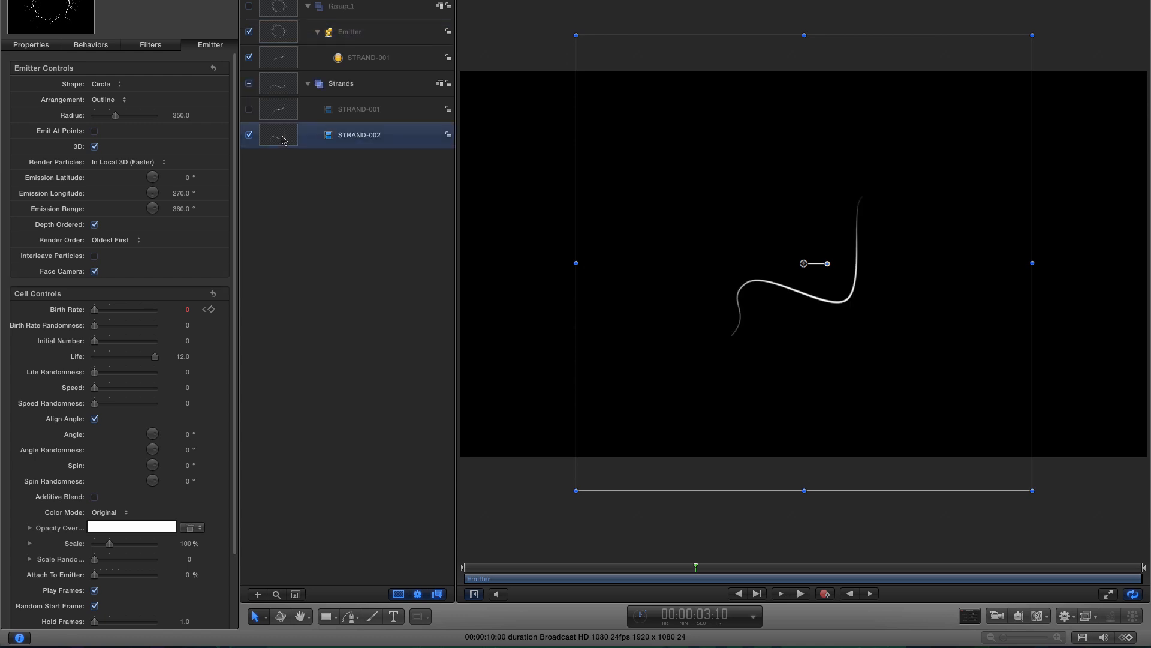
{"action": "left_click", "coordinate": [250, 110]}
{"action": "left_click", "coordinate": [276, 113]}
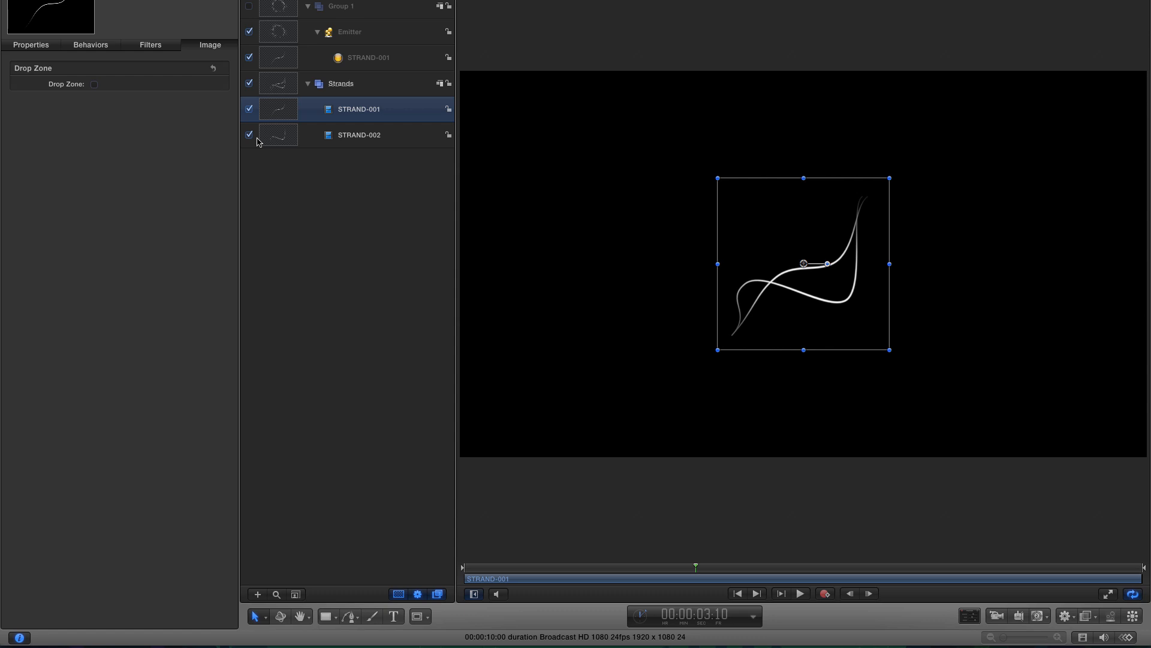
{"action": "left_click", "coordinate": [249, 135]}
{"action": "left_click", "coordinate": [265, 617]}
{"action": "left_click", "coordinate": [320, 480]}
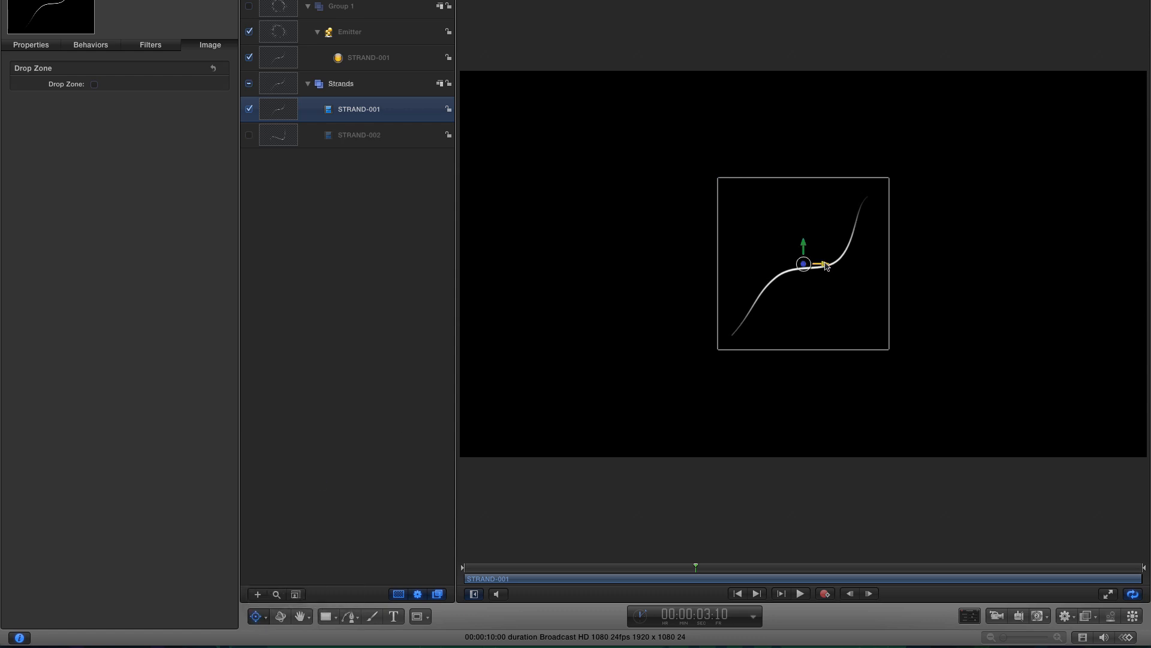
{"action": "left_click_drag", "start_coordinate": [827, 266], "coordinate": [809, 296]}
{"action": "key", "text": "z"}
{"action": "left_click_drag", "start_coordinate": [731, 261], "coordinate": [746, 441]}
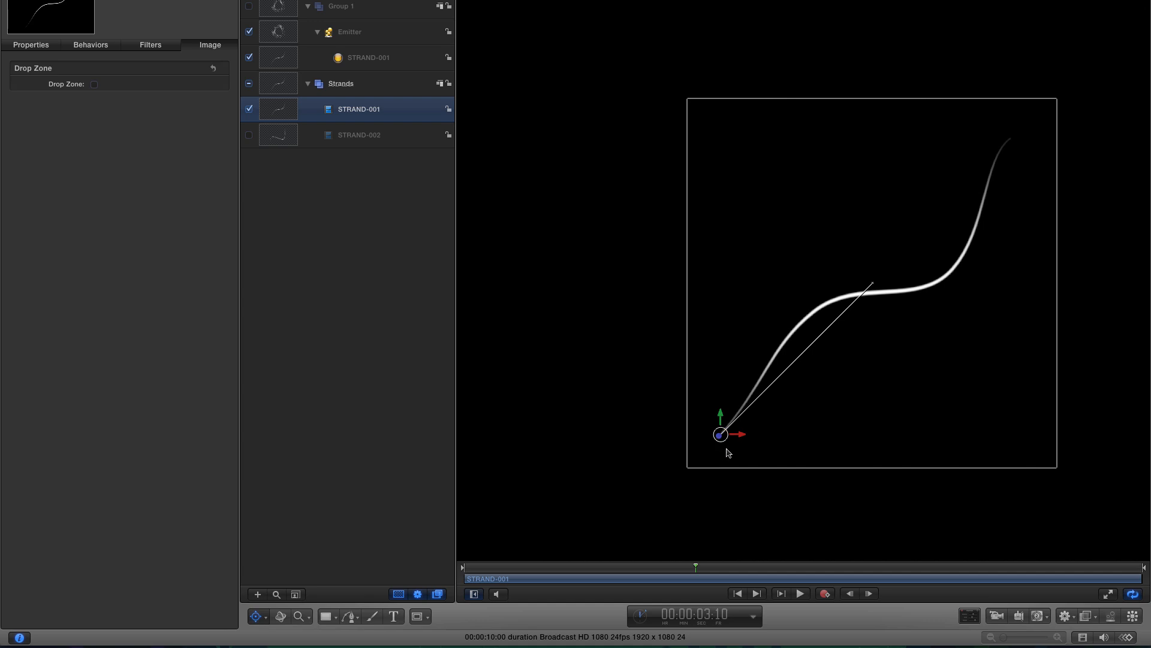
- Isolate STRAND-002 and move its anchor point to the strand's lower-left starting end
{"action": "left_click", "coordinate": [249, 135]}
{"action": "left_click", "coordinate": [249, 109]}
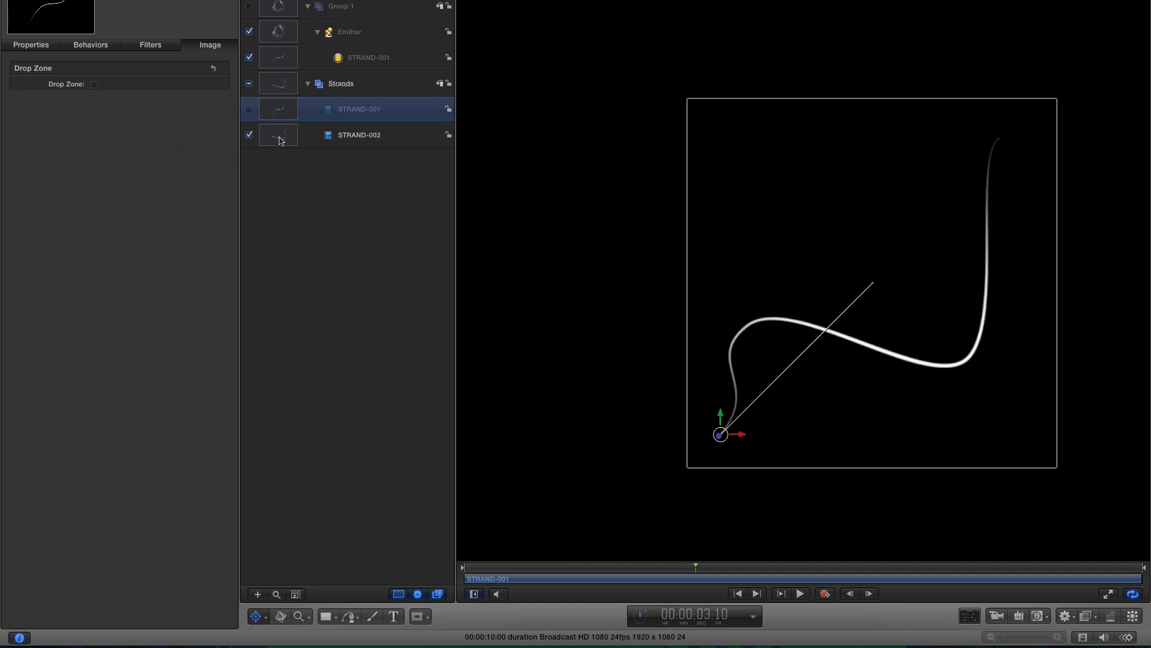
{"action": "left_click", "coordinate": [279, 139]}
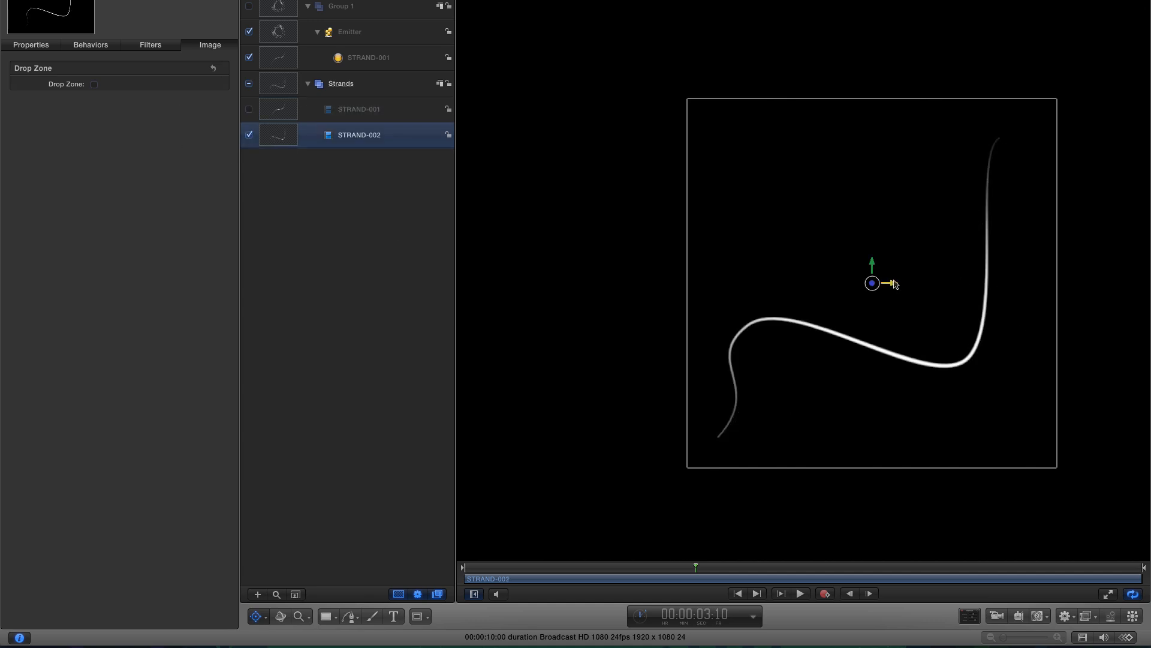
{"action": "left_click_drag", "start_coordinate": [895, 284], "coordinate": [723, 415]}
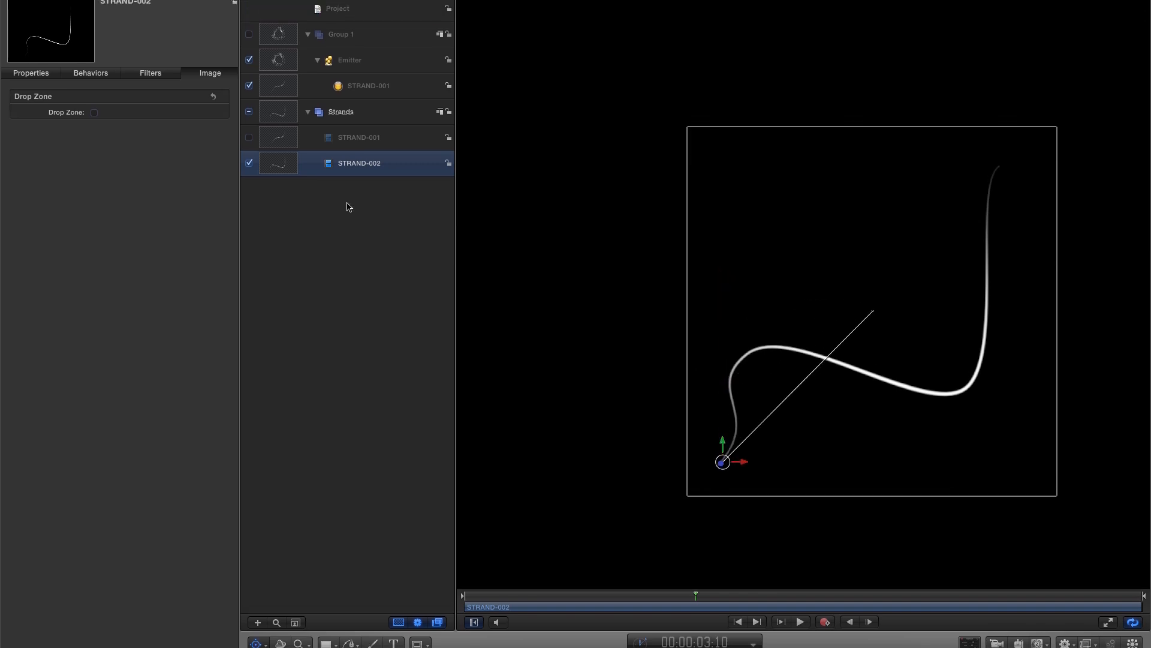
- Hide the Strands group and show Group 1 again, fitting the canvas to the window
{"action": "left_click", "coordinate": [248, 129]}
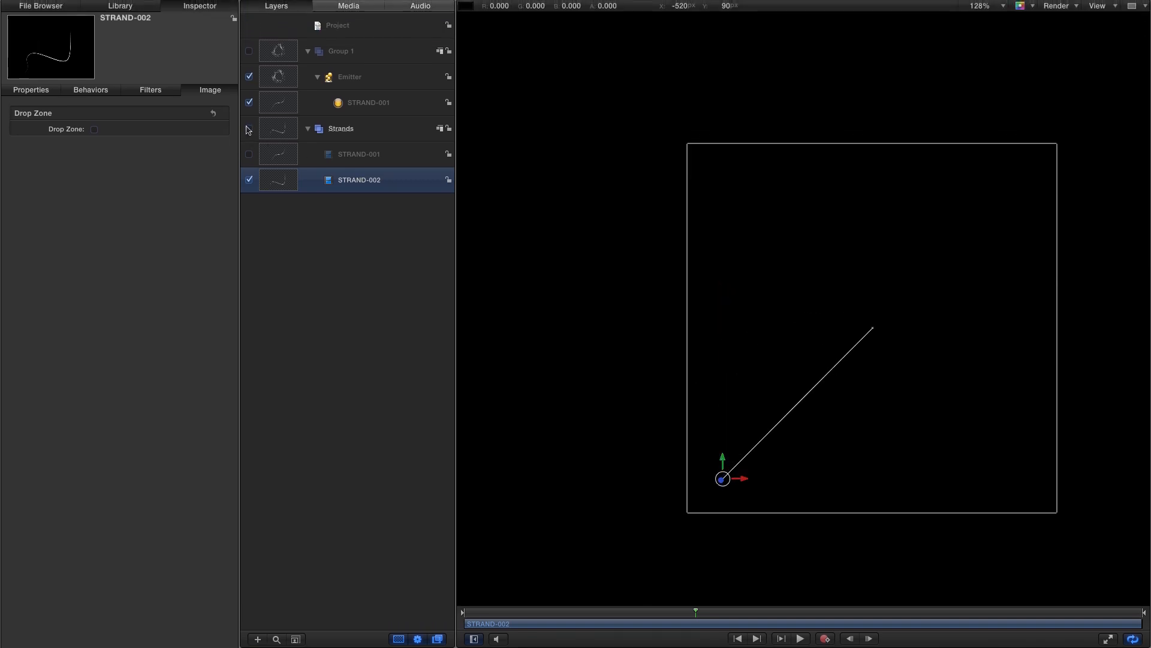
{"action": "left_click", "coordinate": [250, 52]}
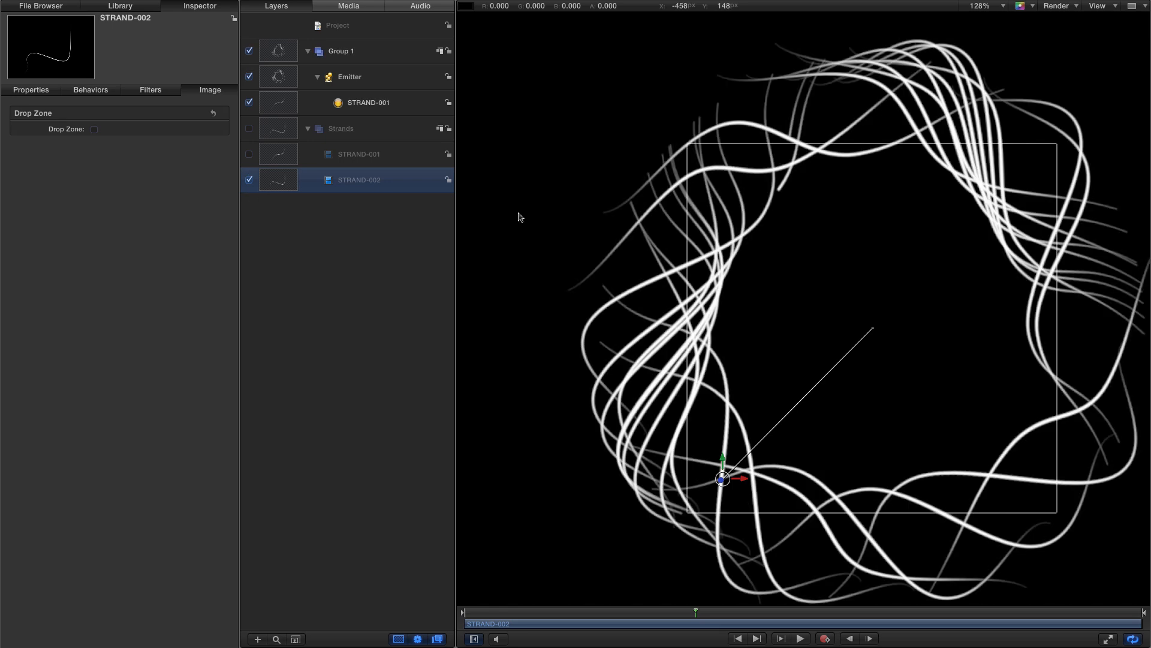
{"action": "key", "text": "shift+z"}
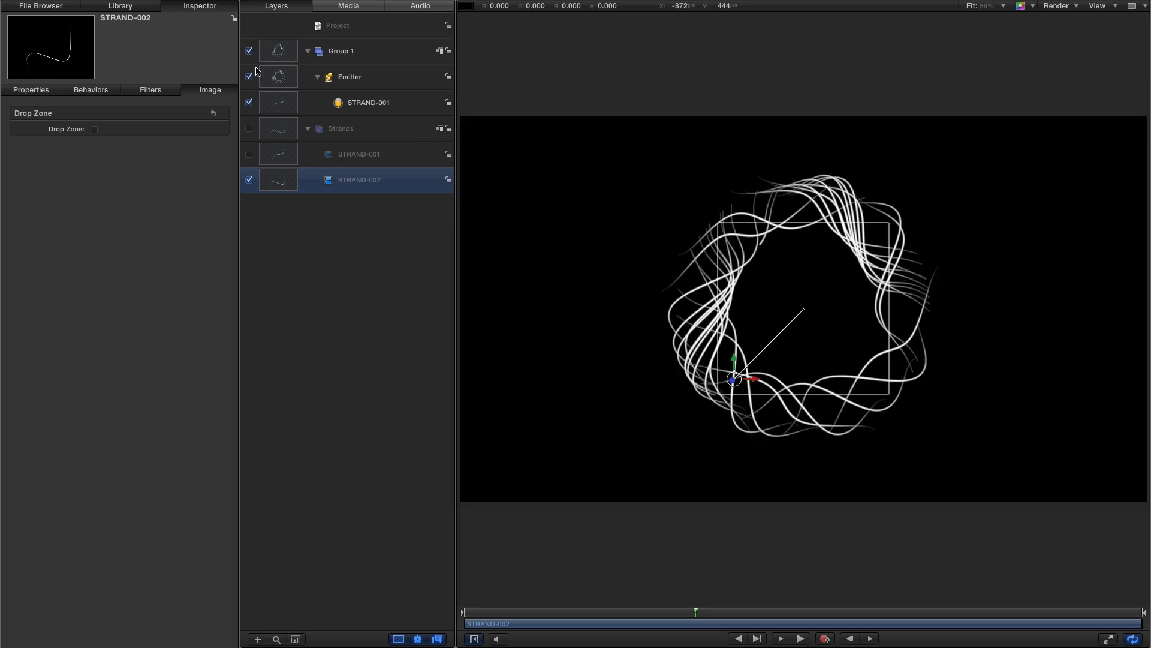
- Set the emitter's particle angle to -131.1° and its angle randomness to 82°
{"action": "left_click", "coordinate": [282, 75]}
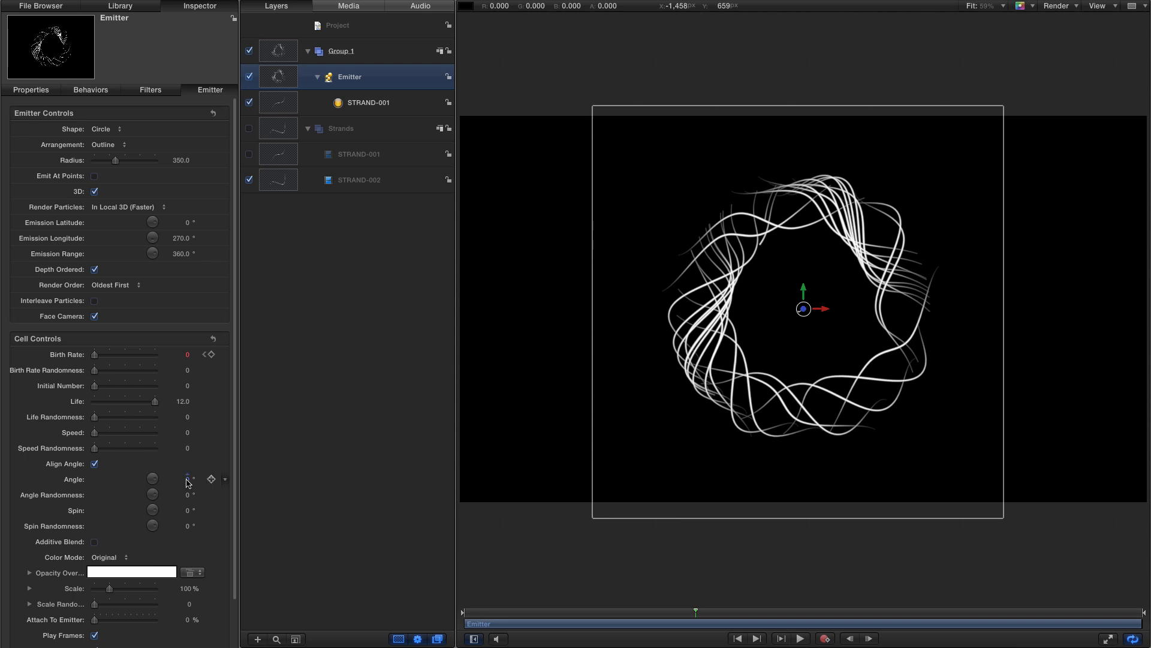
{"action": "mouse_move", "coordinate": [187, 482]}
{"action": "left_mouse_down"}
{"action": "mouse_move", "coordinate": [211, 469]}
{"action": "mouse_move", "coordinate": [177, 481]}
{"action": "left_mouse_up"}
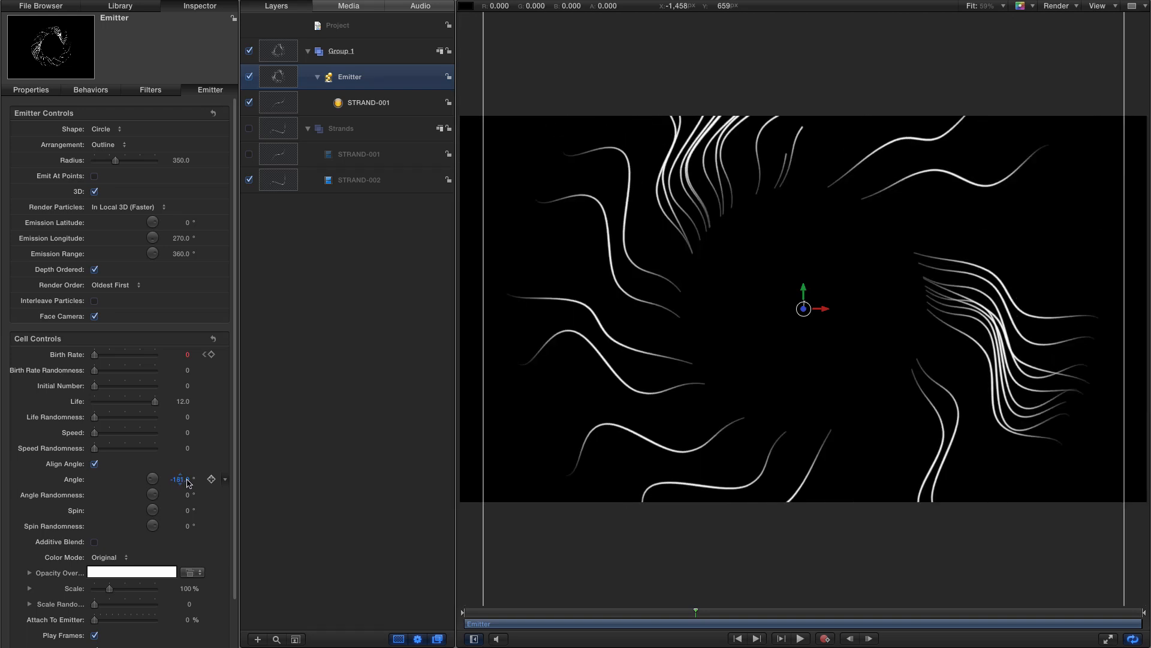
{"action": "left_click", "coordinate": [799, 639]}
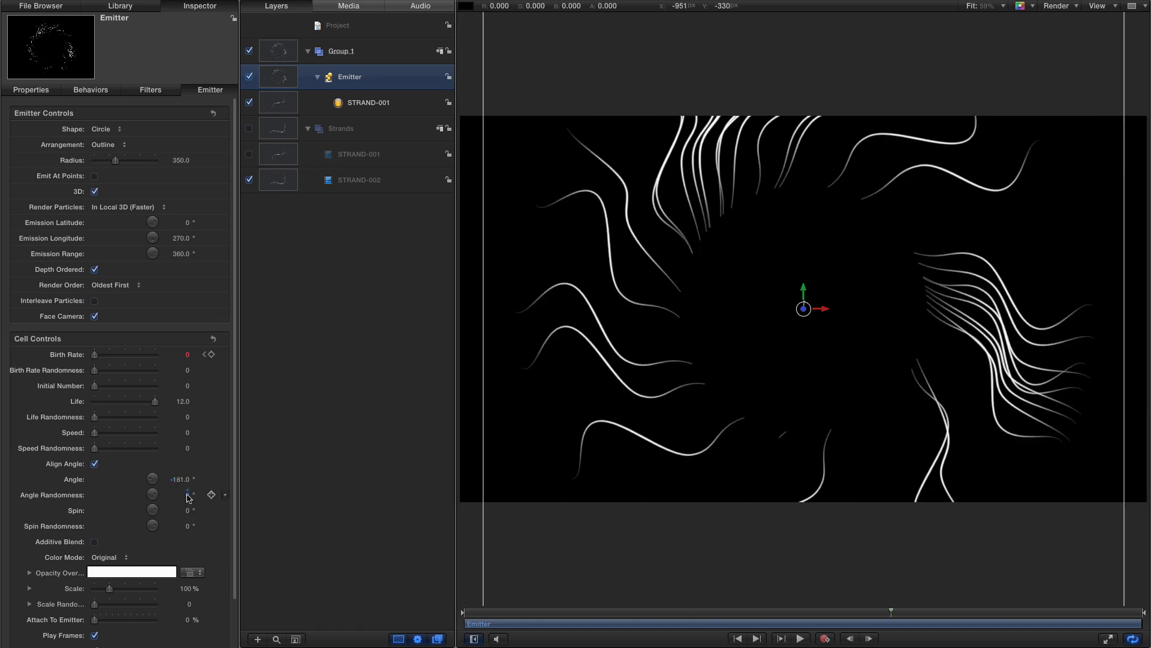
{"action": "mouse_move", "coordinate": [187, 495]}
{"action": "left_mouse_down"}
{"action": "mouse_move", "coordinate": [180, 480]}
{"action": "mouse_move", "coordinate": [182, 495]}
{"action": "left_mouse_up"}
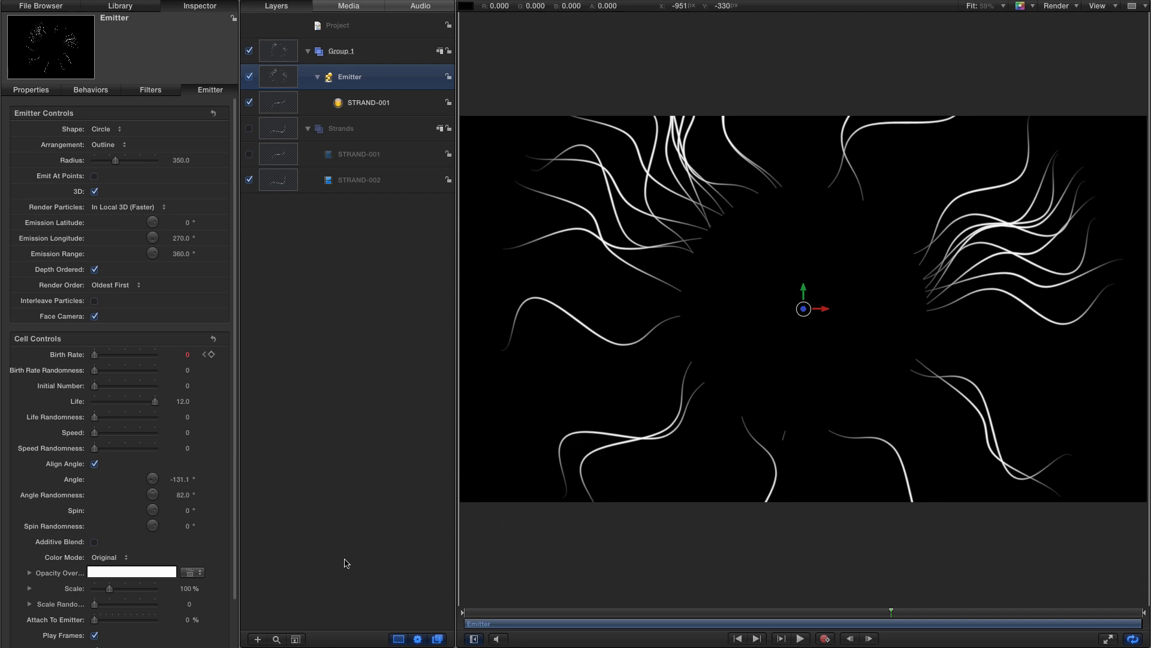
- Set the canvas render quality to Draft
{"action": "left_click", "coordinate": [1071, 6]}
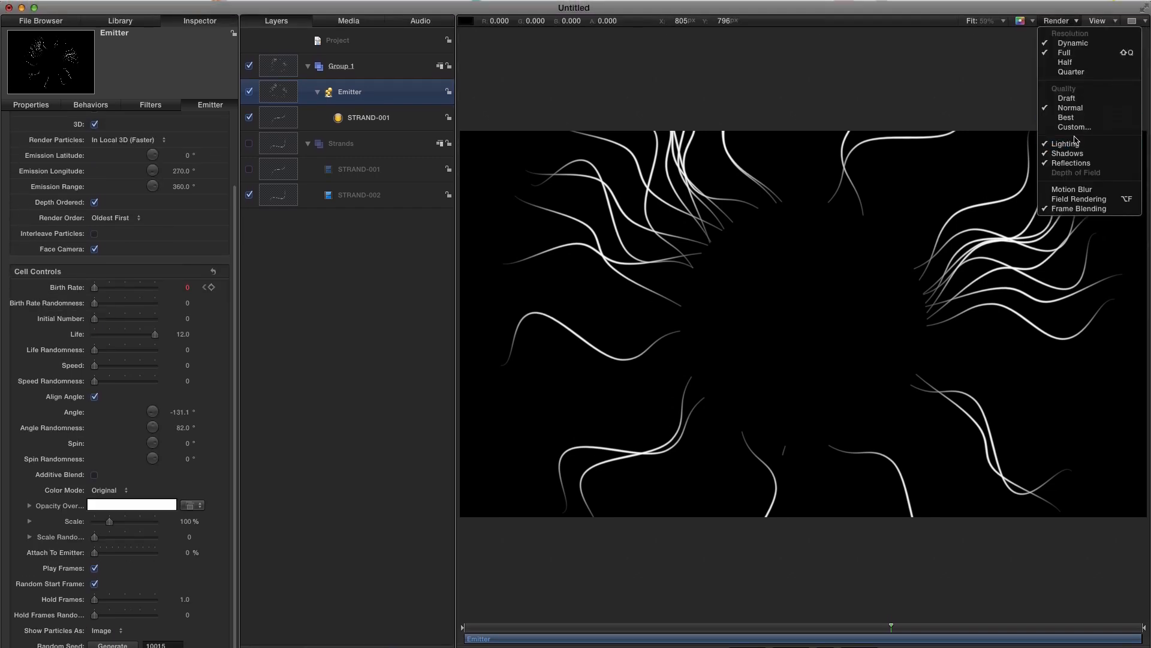
{"action": "left_click", "coordinate": [1078, 99]}
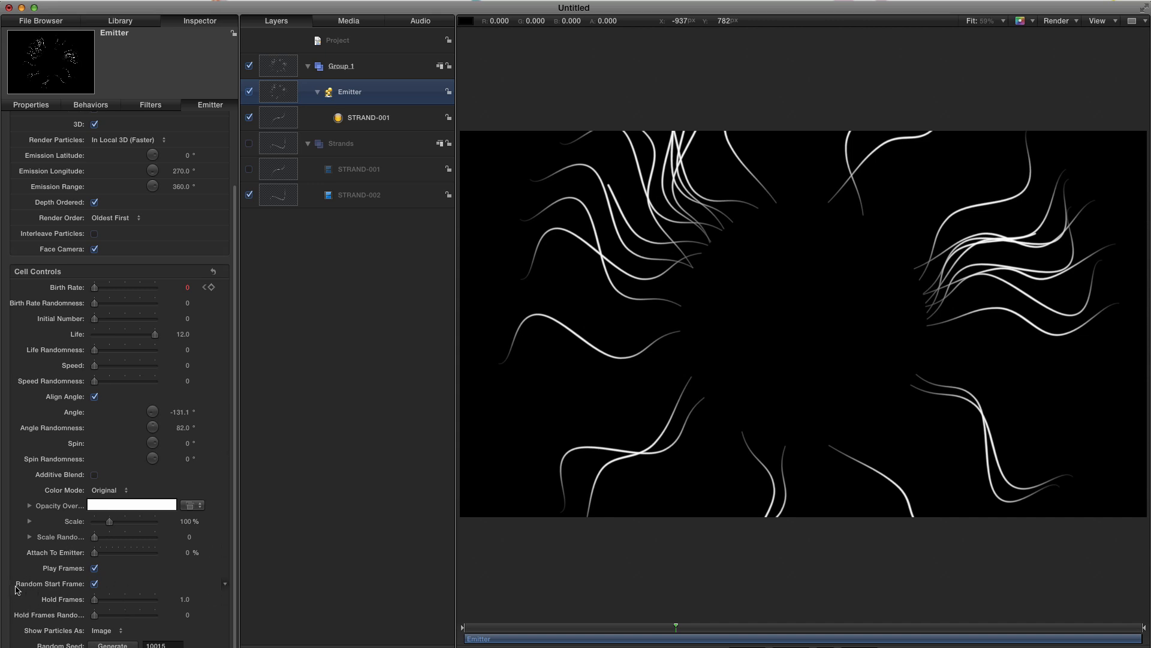
- Turn off Random Start Frame for the particles and preview the playback
{"action": "left_click", "coordinate": [94, 583]}
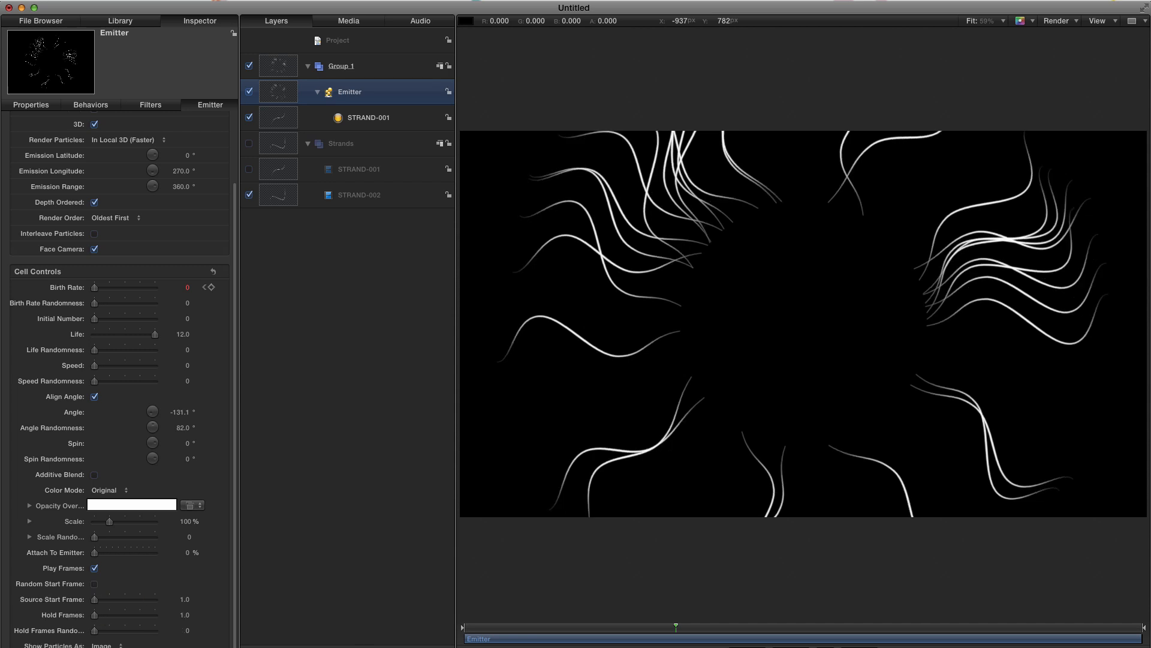
{"action": "key", "text": "space"}
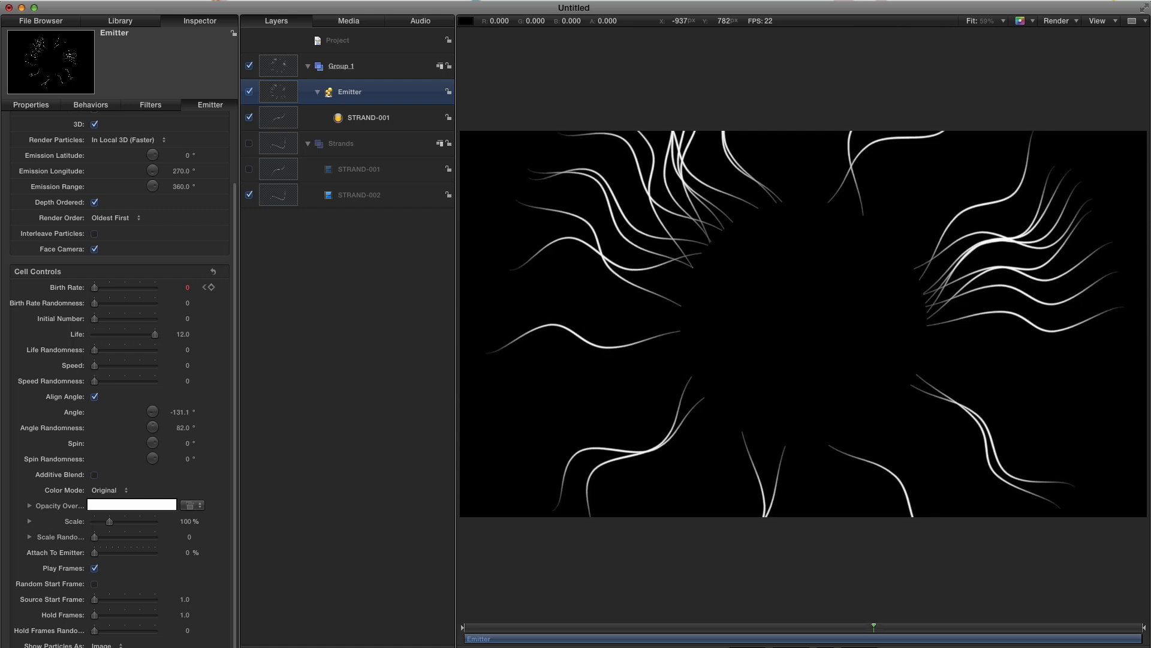
{"action": "key", "text": "space"}
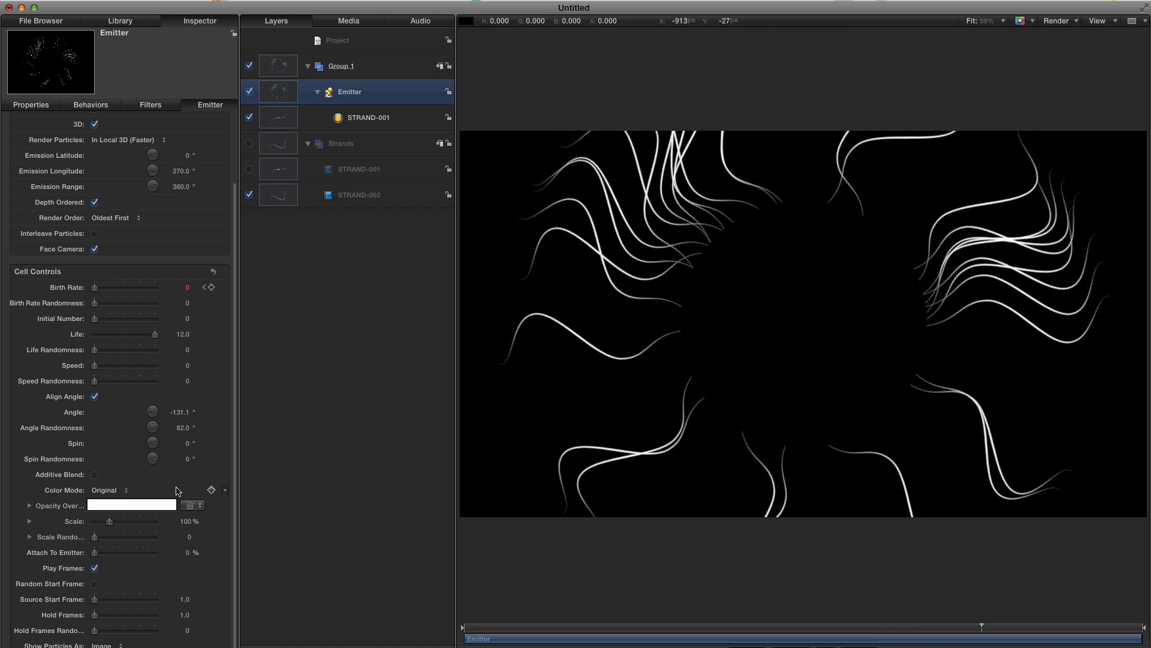
- Set the particle scale to 75%
{"action": "left_click", "coordinate": [185, 521]}
{"action": "type", "text": "7"}
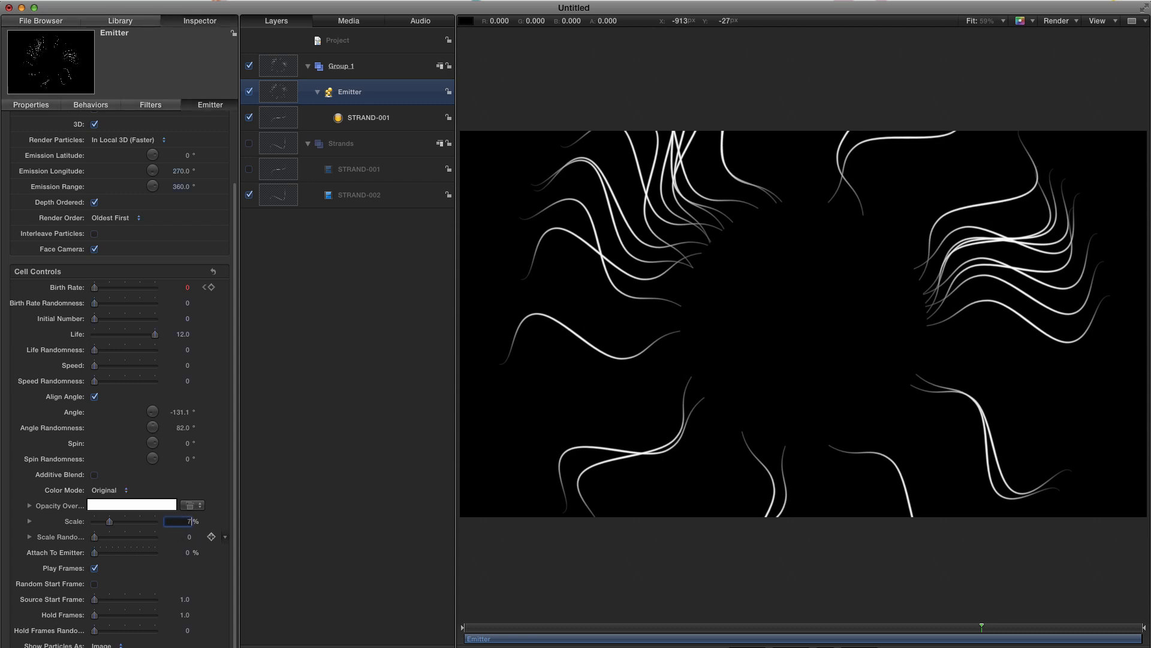
{"action": "type", "text": "5"}
{"action": "key", "text": "Return"}
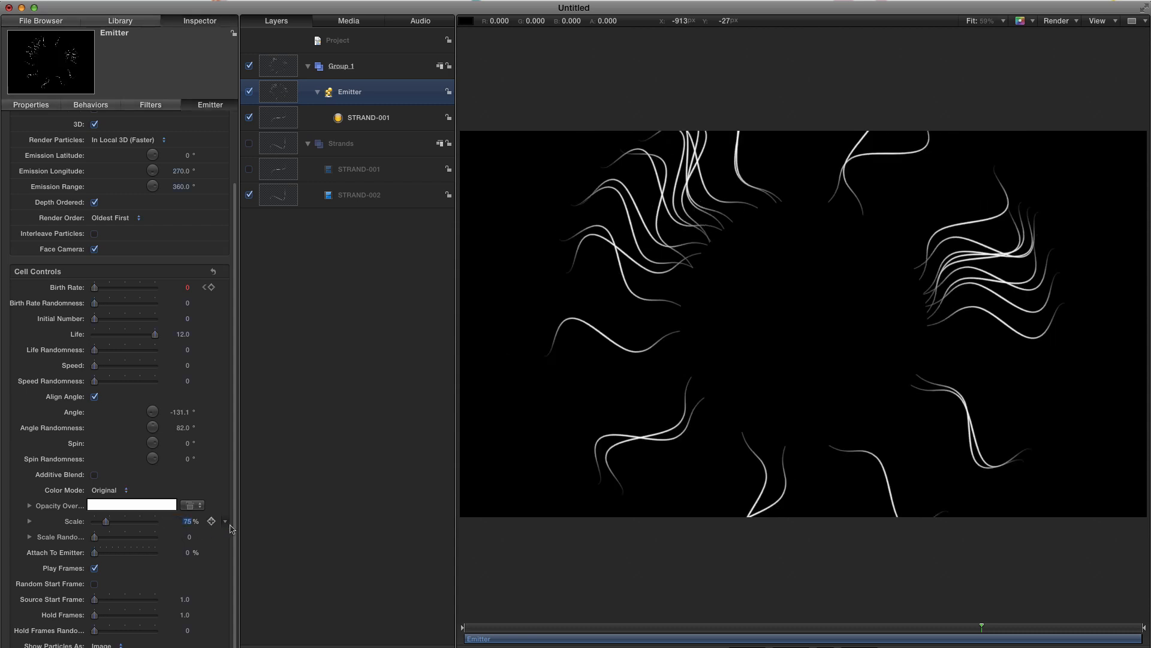
- Set the particles' scale randomness to 50
{"action": "left_click_drag", "start_coordinate": [239, 529], "coordinate": [319, 534]}
{"action": "left_click", "coordinate": [272, 538]}
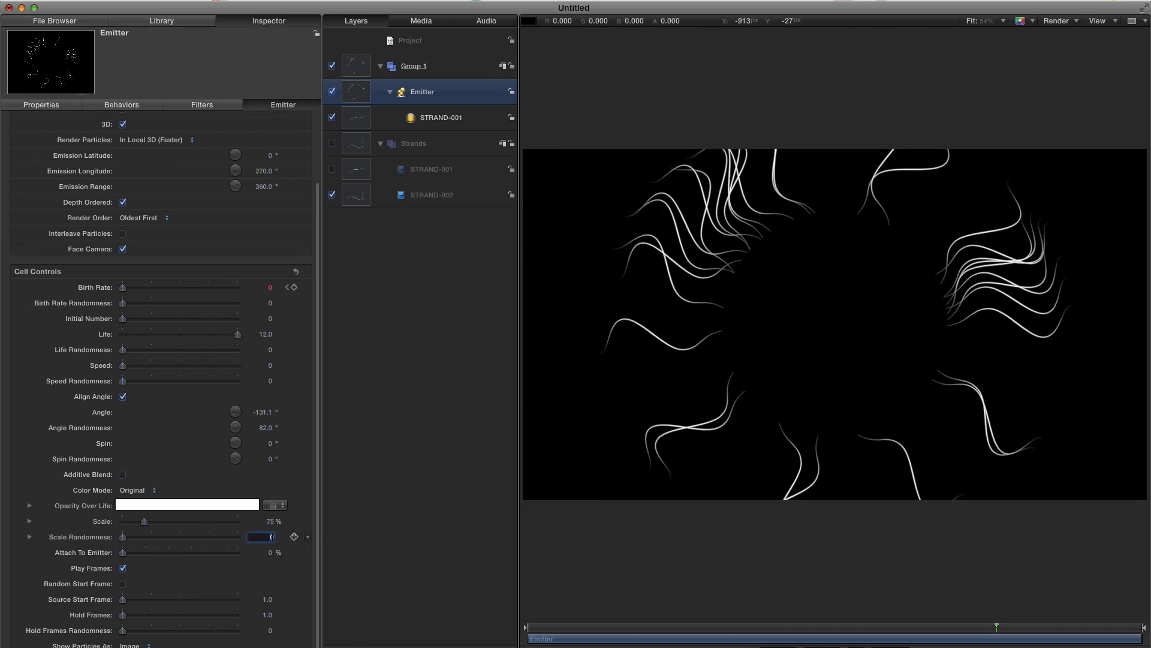
{"action": "type", "text": "50"}
{"action": "key", "text": "Return"}
- Preview from the start and set the particle color mode to Pick From Color Range
{"action": "key", "text": "Home"}
{"action": "key", "text": "space"}
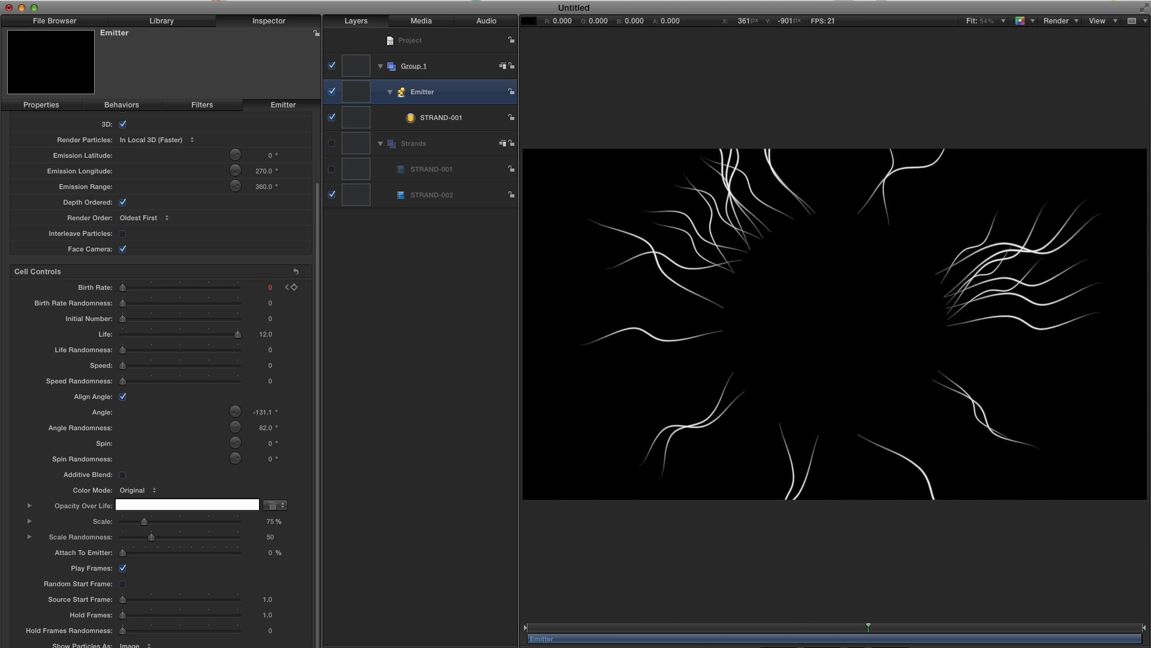
{"action": "key", "text": "space"}
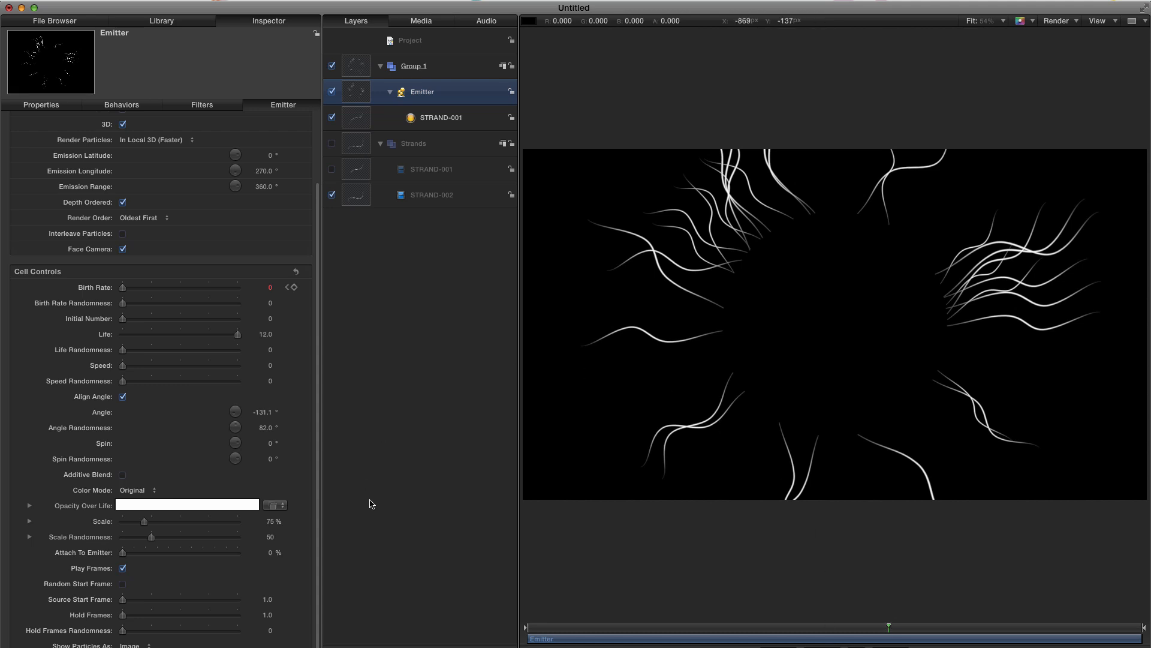
{"action": "left_click", "coordinate": [125, 490]}
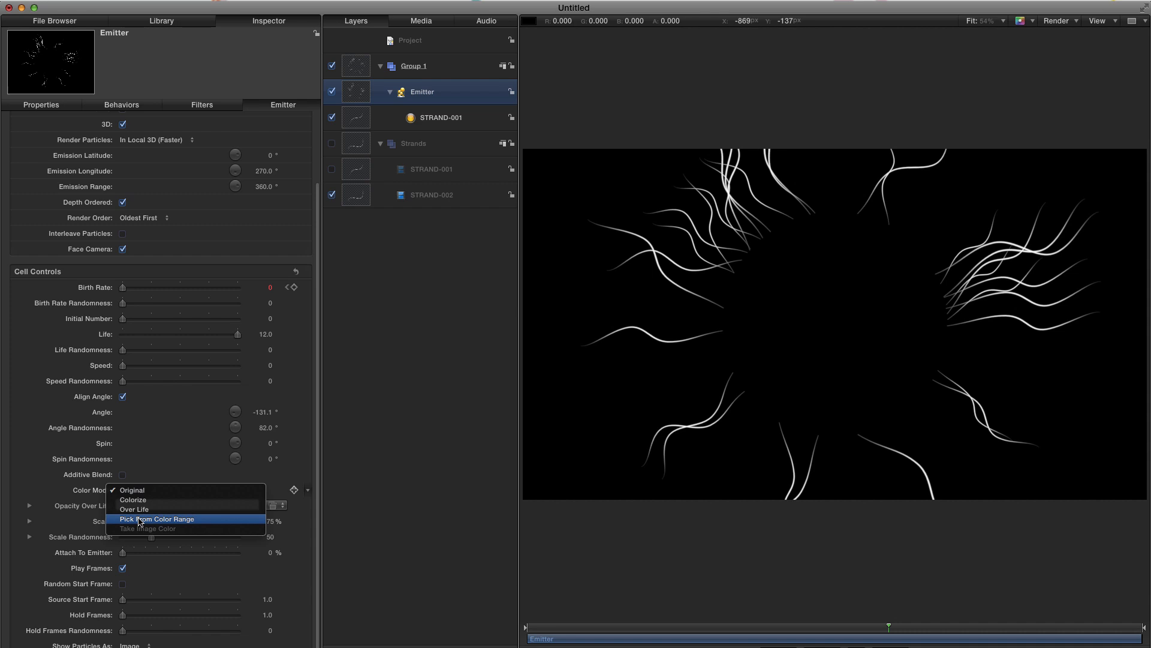
{"action": "left_click", "coordinate": [139, 519]}
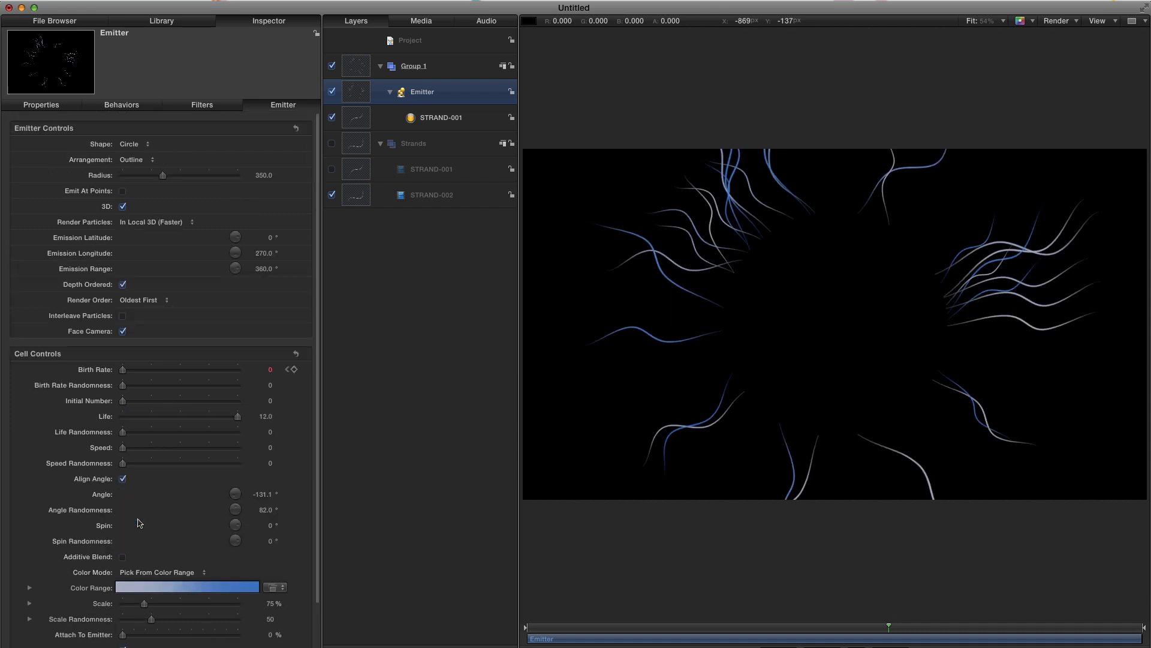
- Apply the Beach Front gradient preset to the particle color range
{"action": "scroll", "coordinate": [317, 490], "scroll_direction": "down", "scroll_amount": 5}
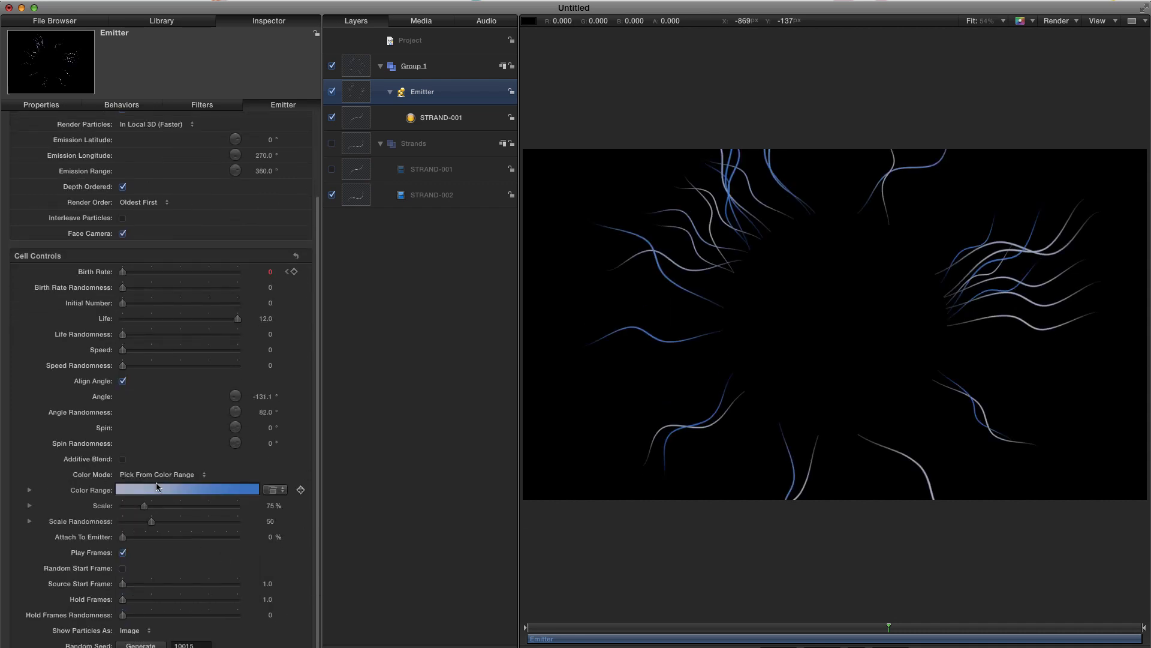
{"action": "left_click", "coordinate": [274, 490]}
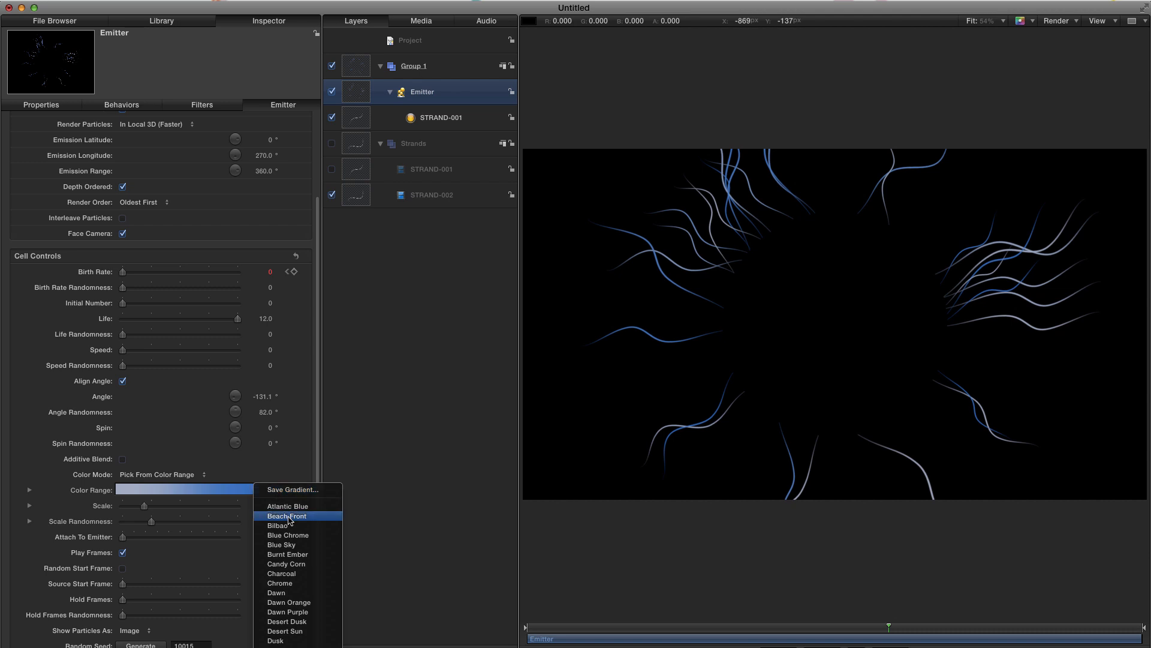
{"action": "left_click", "coordinate": [288, 517]}
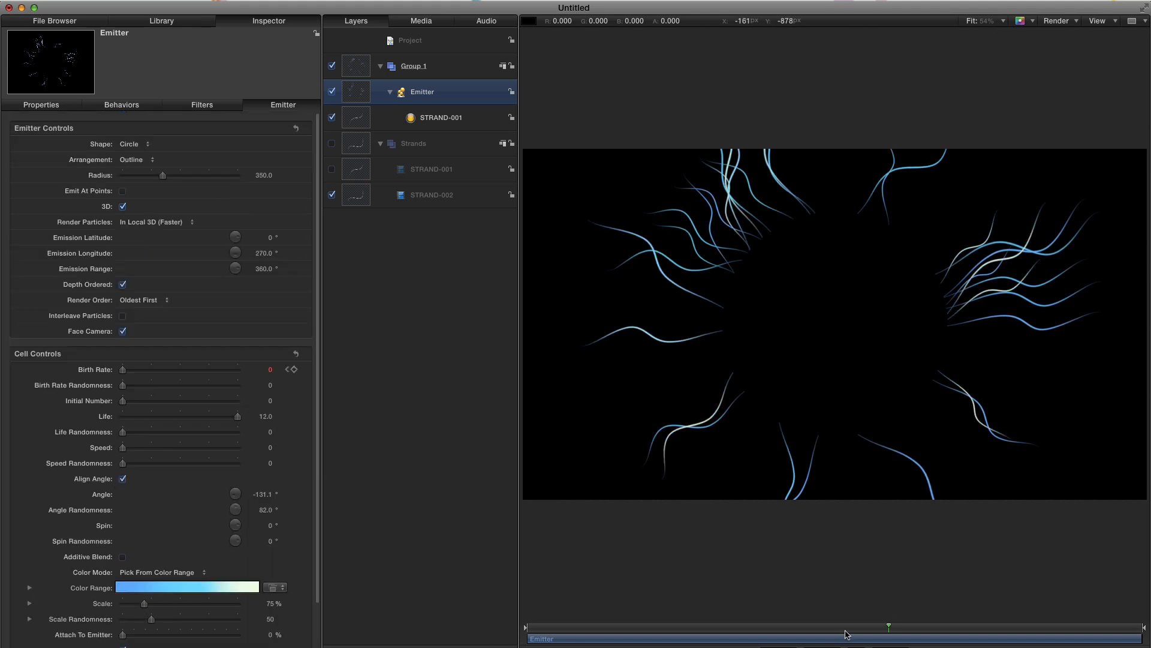
- Add an opacity tag at the start of the particle color range and set its opacity to 0%
{"action": "left_click_drag", "start_coordinate": [844, 628], "coordinate": [909, 627]}
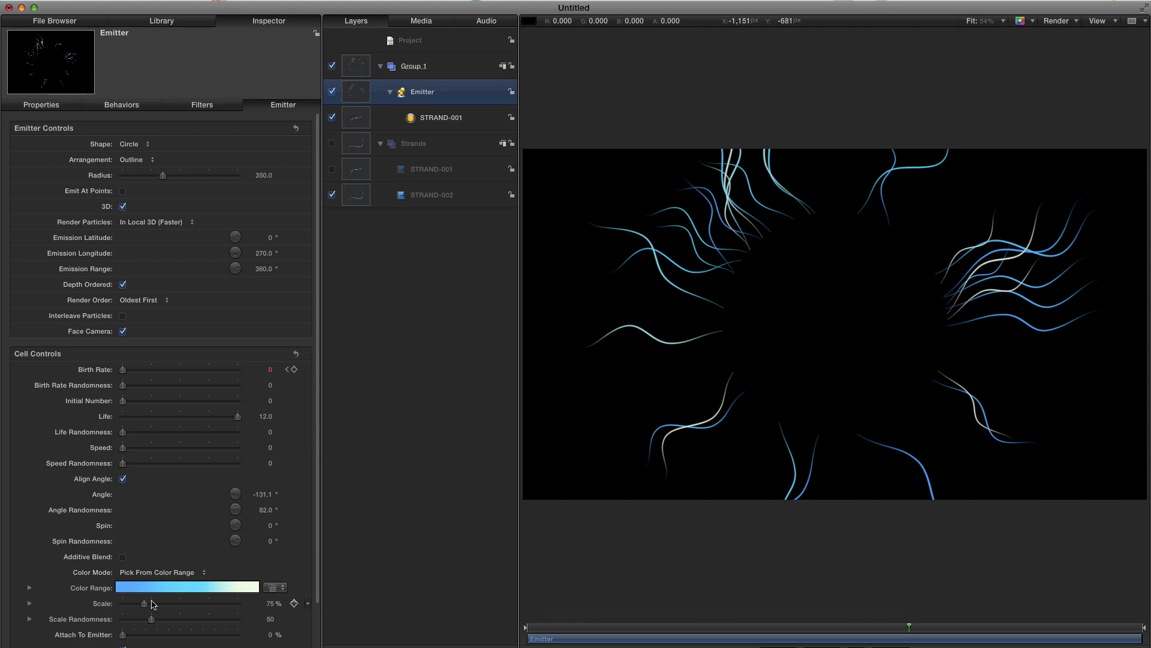
{"action": "left_click", "coordinate": [30, 587]}
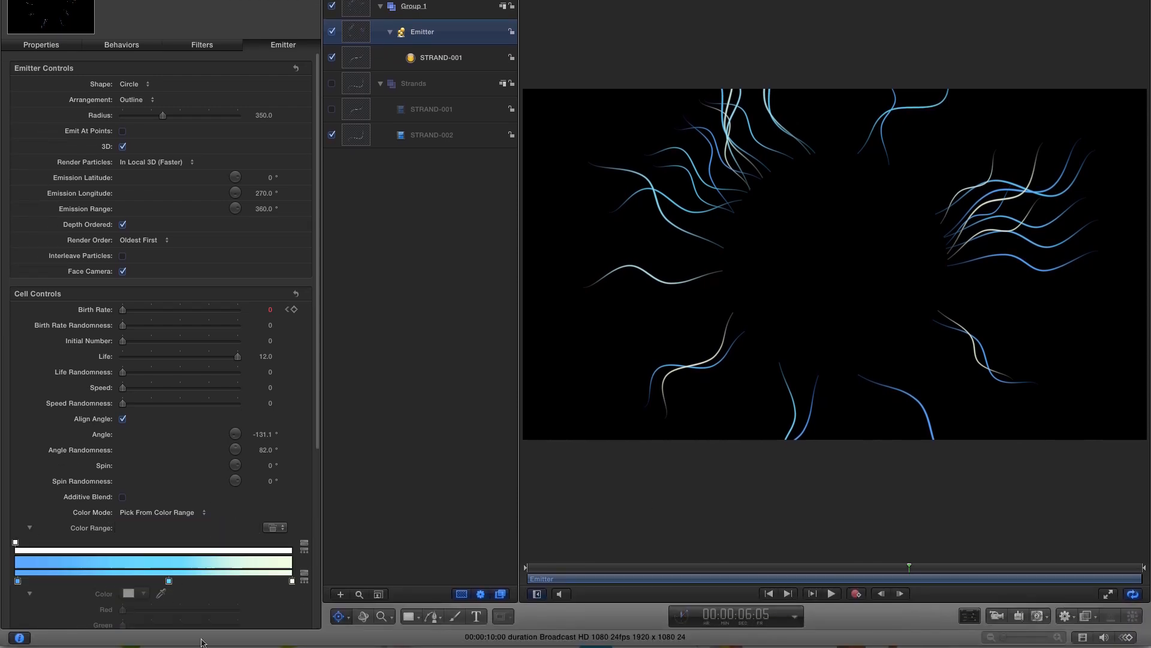
{"action": "scroll", "coordinate": [106, 353], "scroll_direction": "down", "scroll_amount": 10}
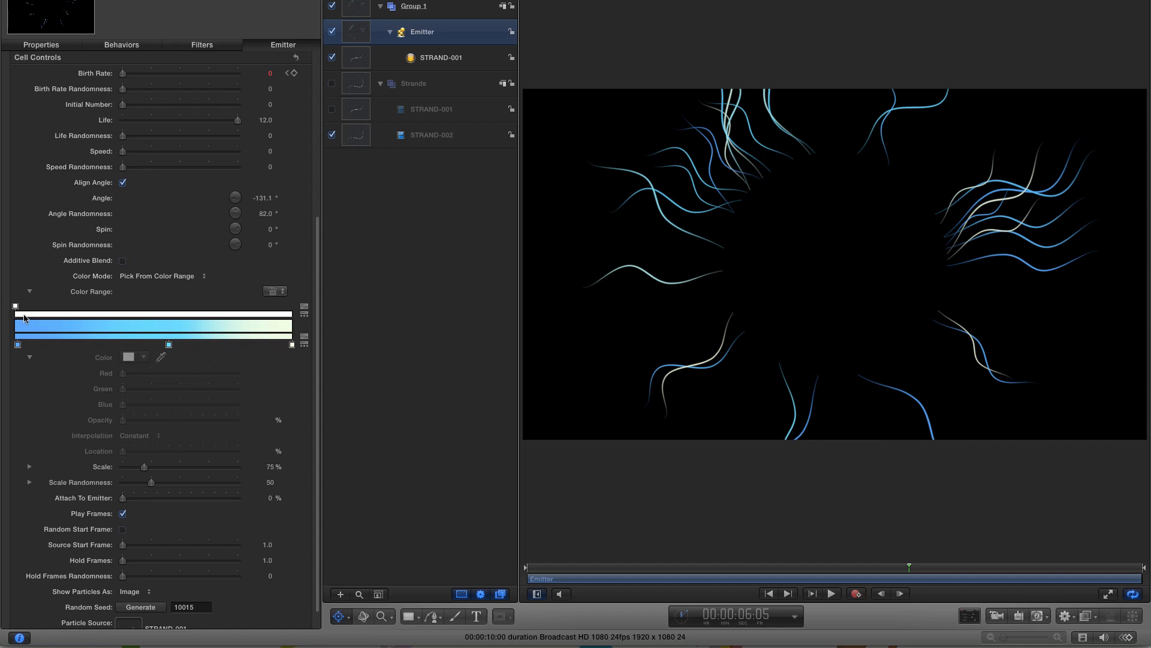
{"action": "left_click", "coordinate": [24, 314]}
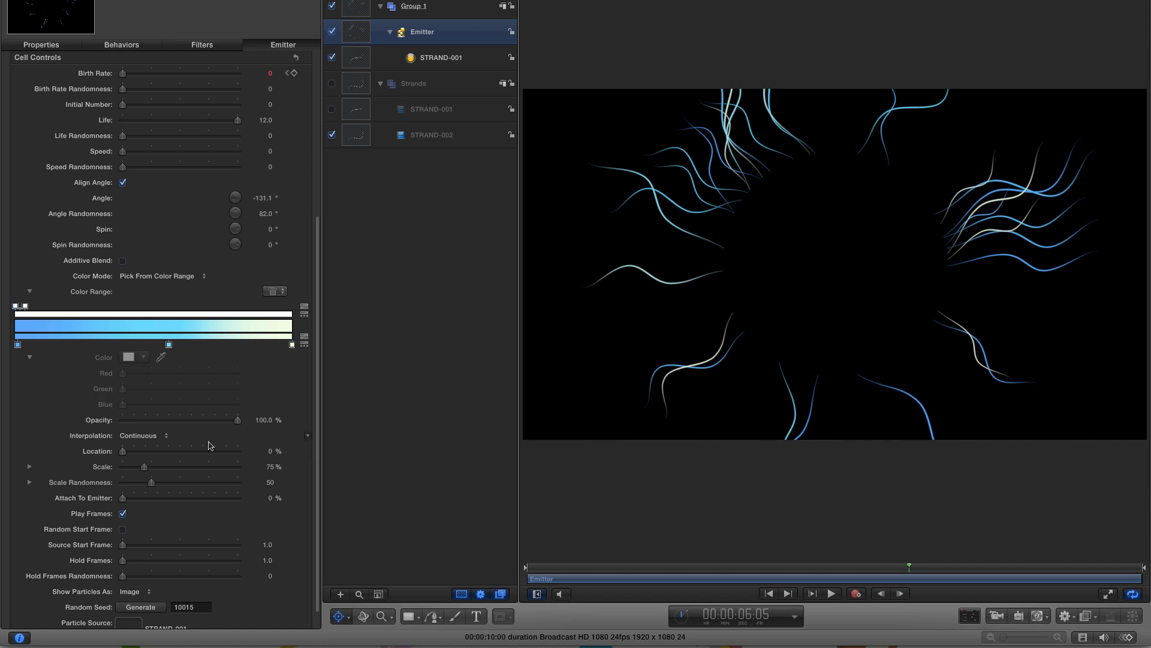
{"action": "left_click_drag", "start_coordinate": [238, 421], "coordinate": [83, 423]}
- Play the animation from the start to preview the particles fading in
{"action": "left_click", "coordinate": [769, 594]}
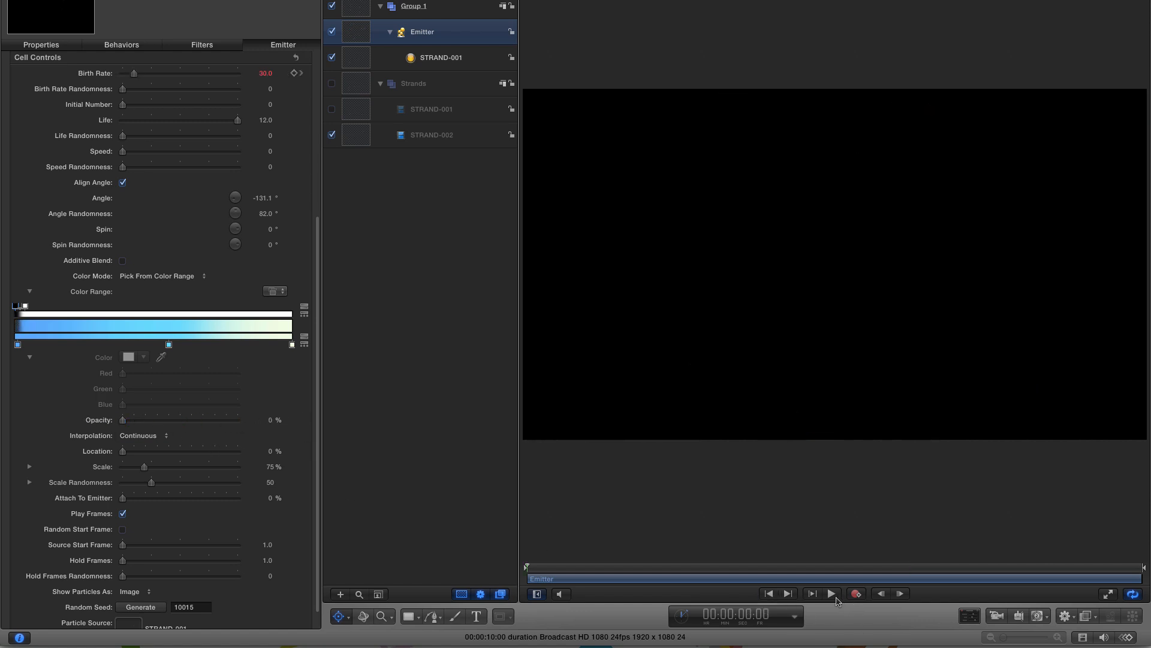
{"action": "left_click", "coordinate": [832, 594]}
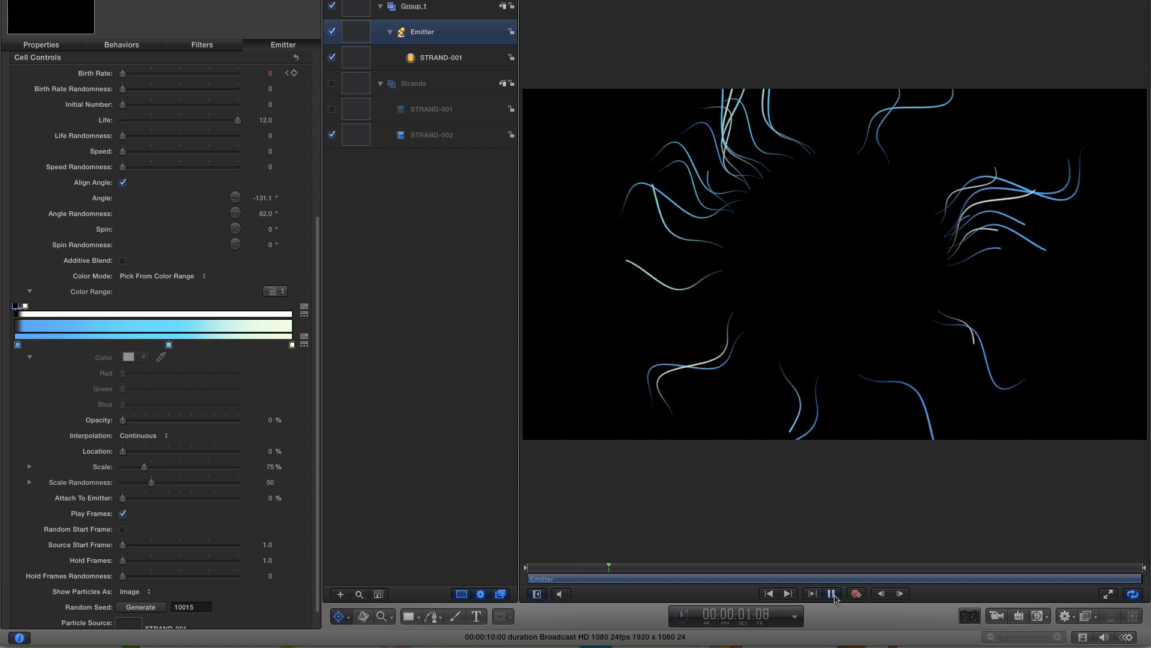
{"action": "left_click", "coordinate": [832, 593]}
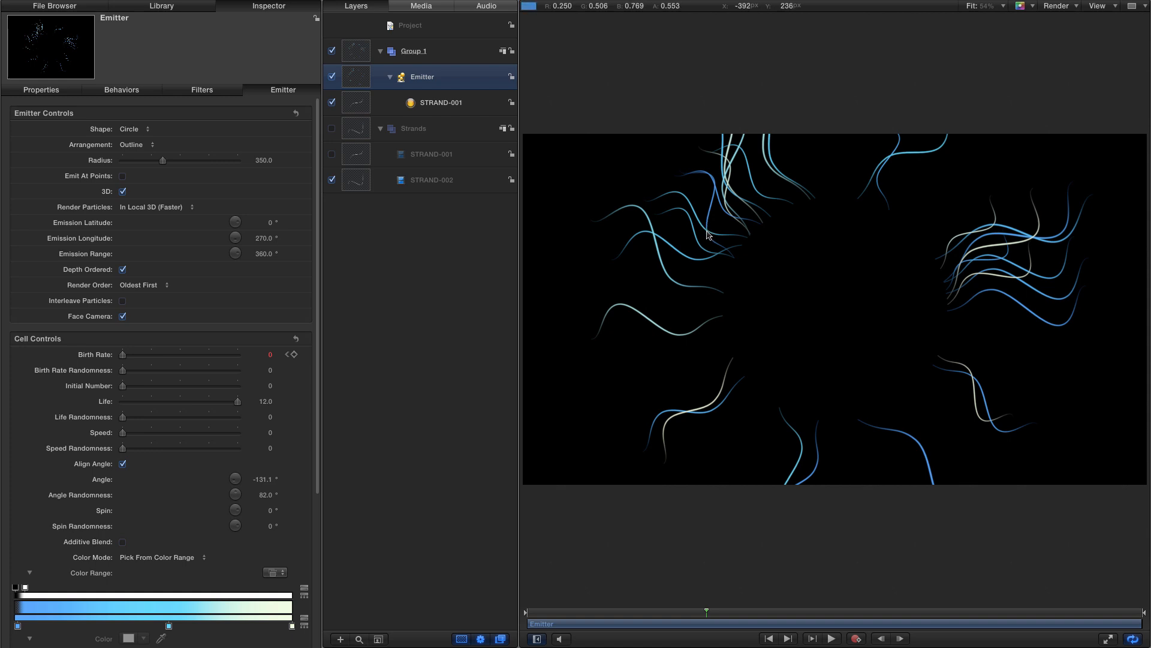
- Duplicate the emitter and replace the copy's particle source with the STRAND-002 movie
{"action": "right_click", "coordinate": [354, 76]}
{"action": "left_click", "coordinate": [384, 112]}
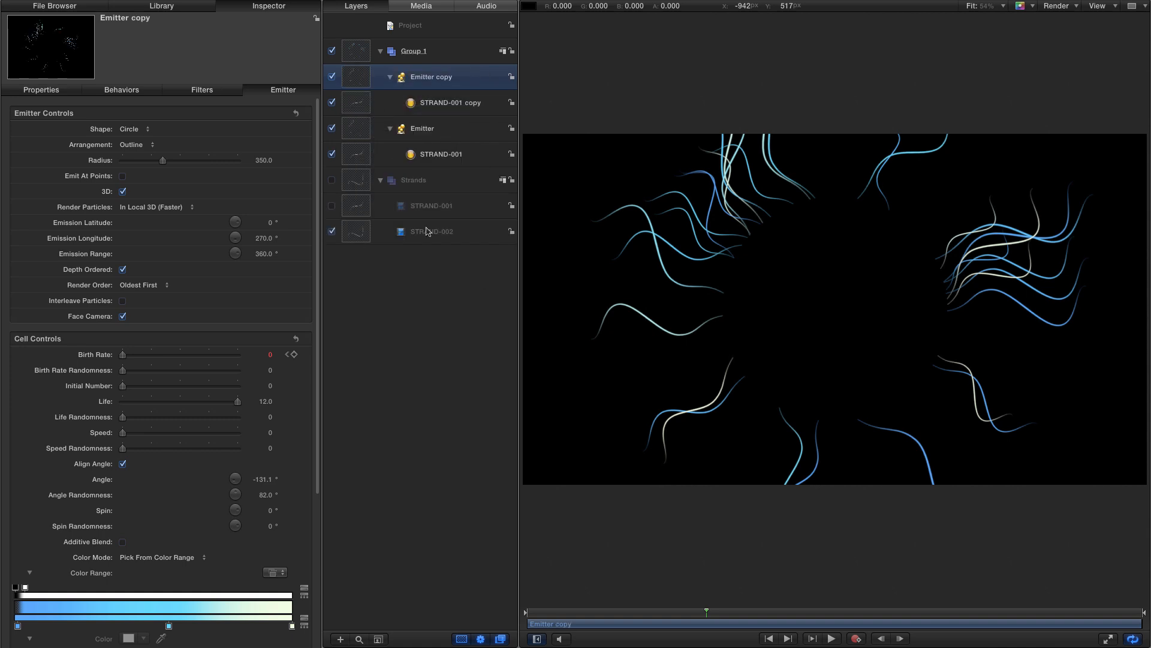
{"action": "left_click_drag", "start_coordinate": [355, 234], "coordinate": [411, 105]}
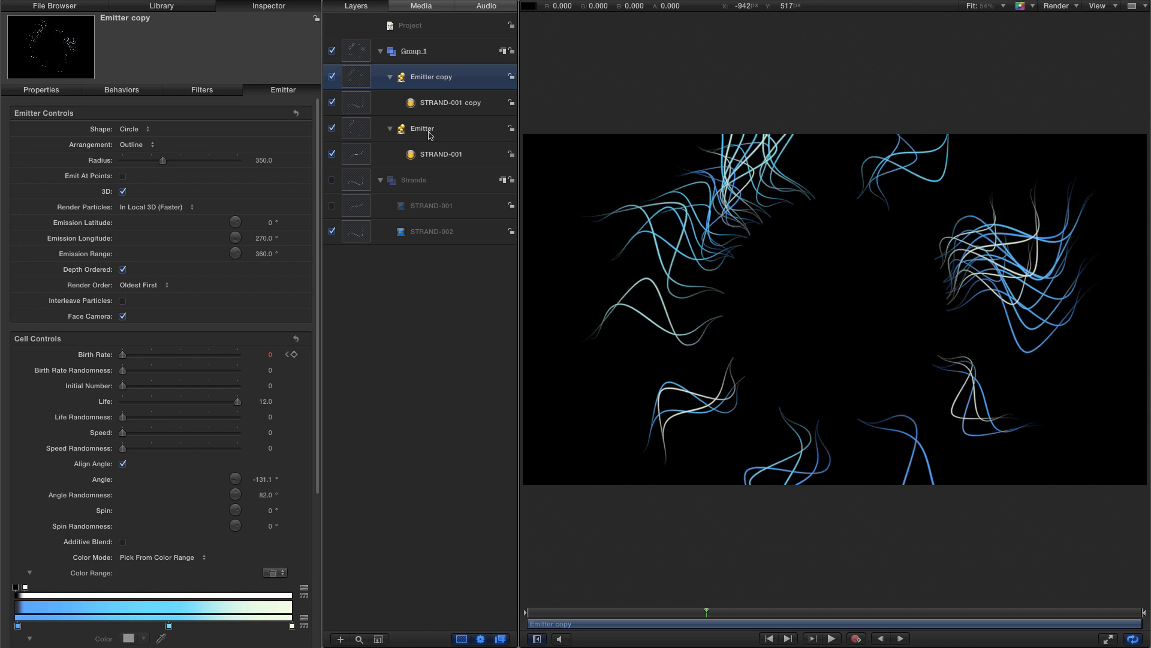
- Rename the copied particle cell to STRAND-002
{"action": "left_click", "coordinate": [465, 105]}
{"action": "left_click", "coordinate": [465, 105]}
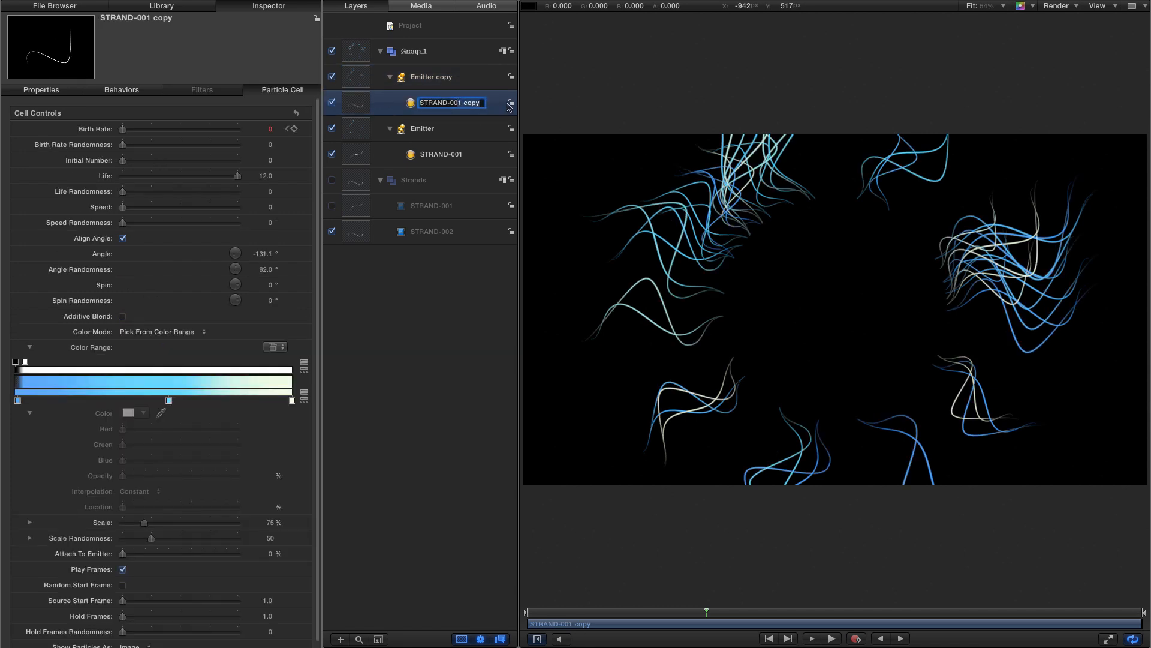
{"action": "type", "text": "STRAND-002"}
{"action": "key", "text": "Return"}
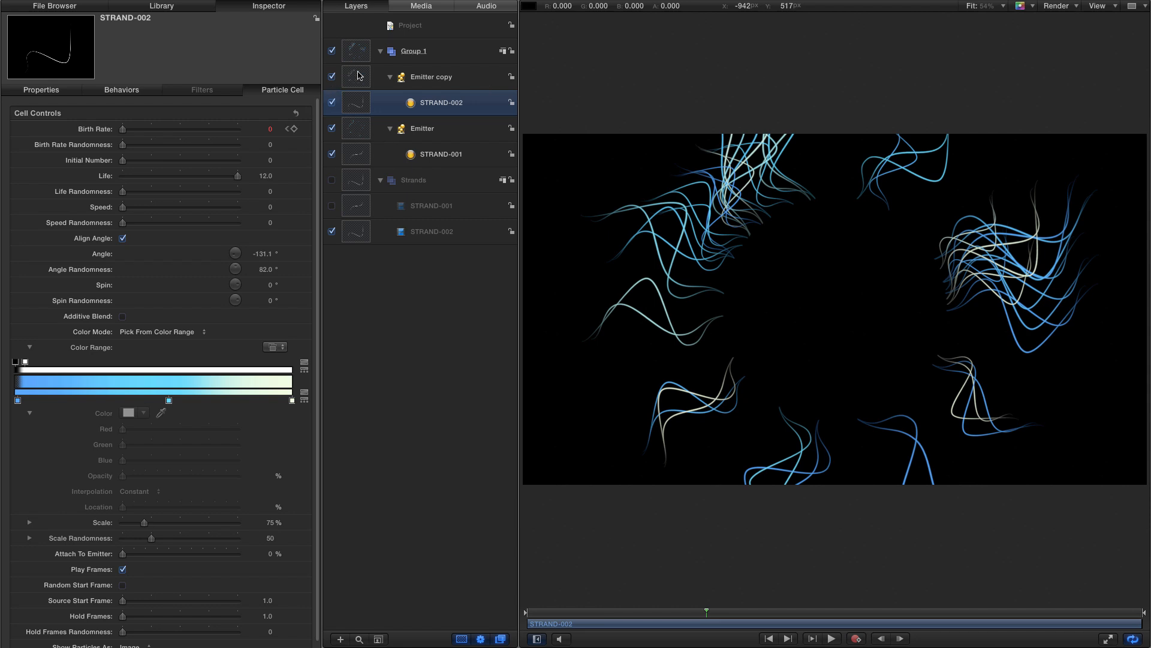
- Rotate the emitter copy to about 58°
{"action": "left_click", "coordinate": [50, 90]}
{"action": "left_click", "coordinate": [358, 81]}
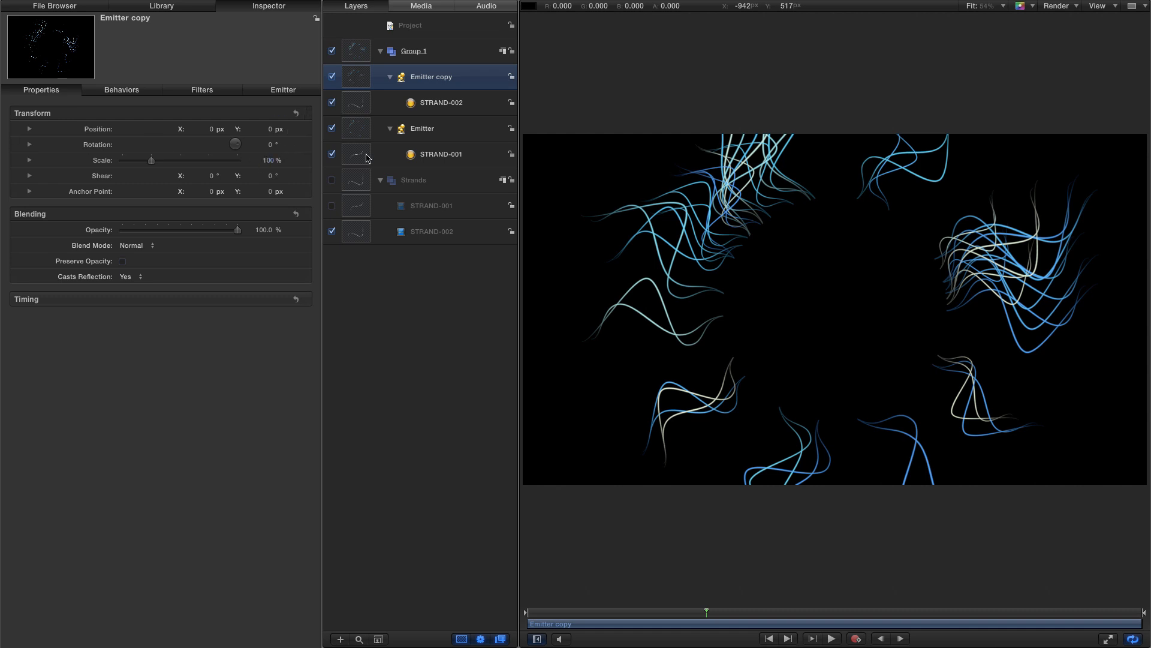
{"action": "left_click_drag", "start_coordinate": [270, 144], "coordinate": [265, 144]}
{"action": "left_click_drag", "start_coordinate": [265, 144], "coordinate": [265, 144]}
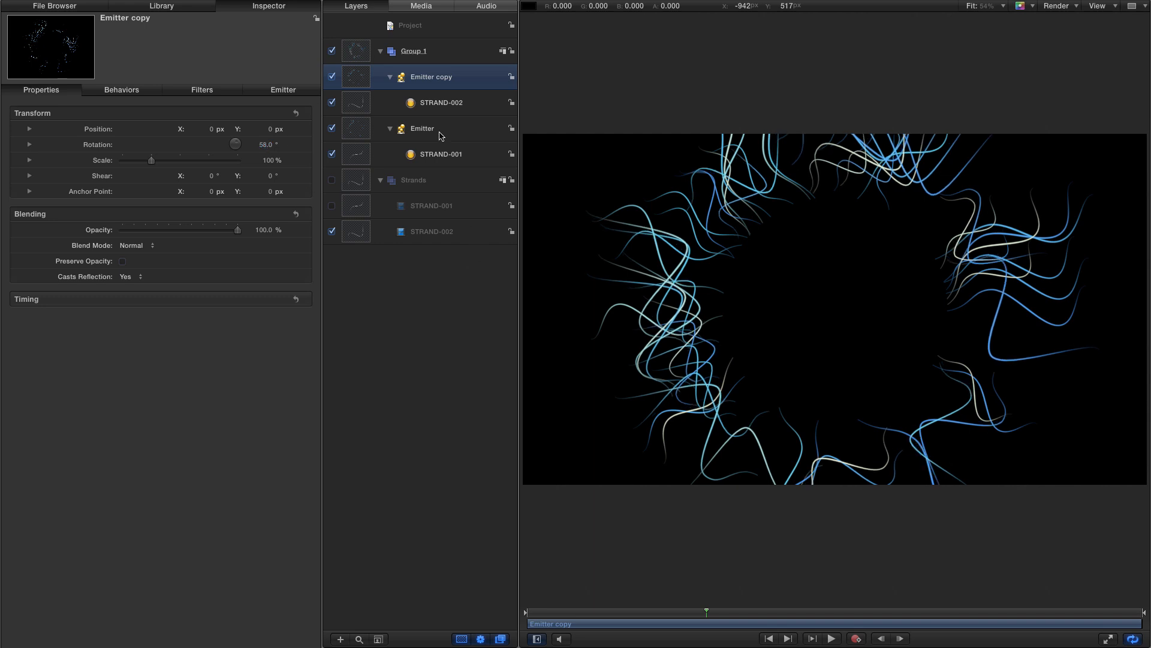
- Hide the original emitter and set the copy's angle randomness to 0°
{"action": "left_click", "coordinate": [283, 90]}
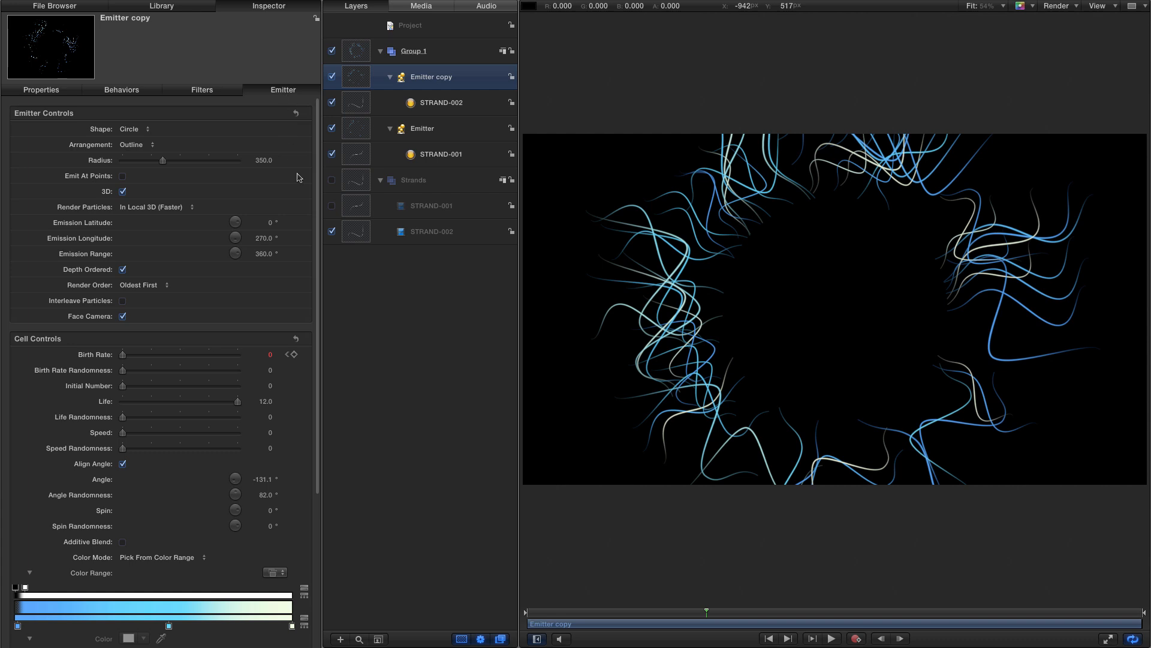
{"action": "left_click", "coordinate": [331, 128]}
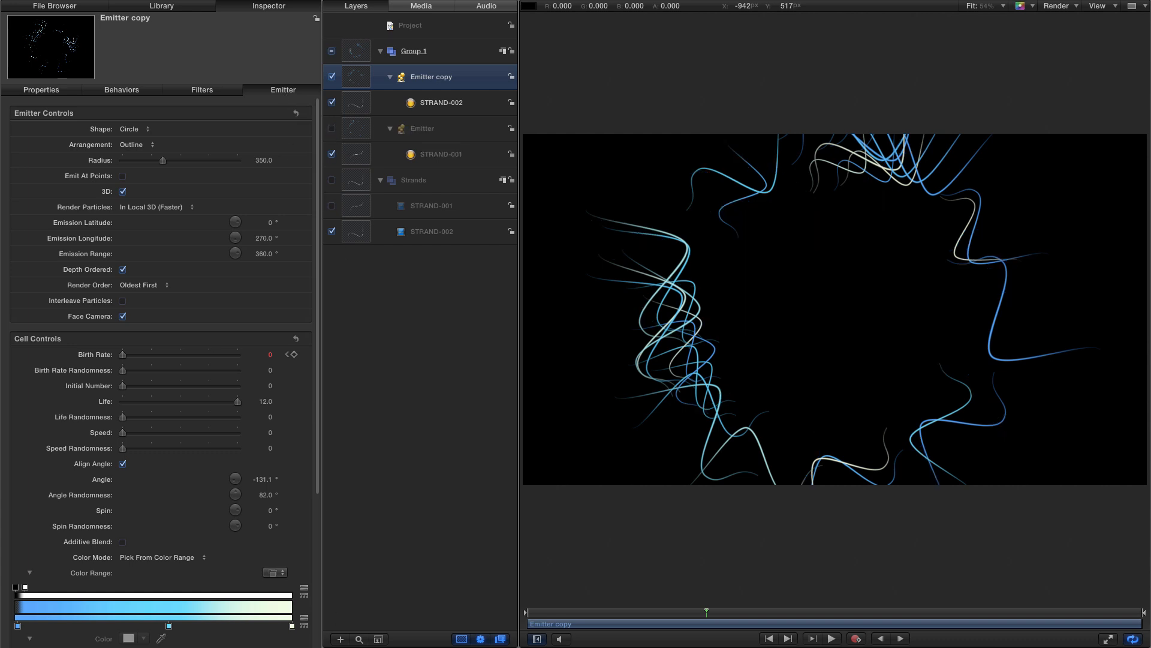
{"action": "left_click", "coordinate": [266, 496]}
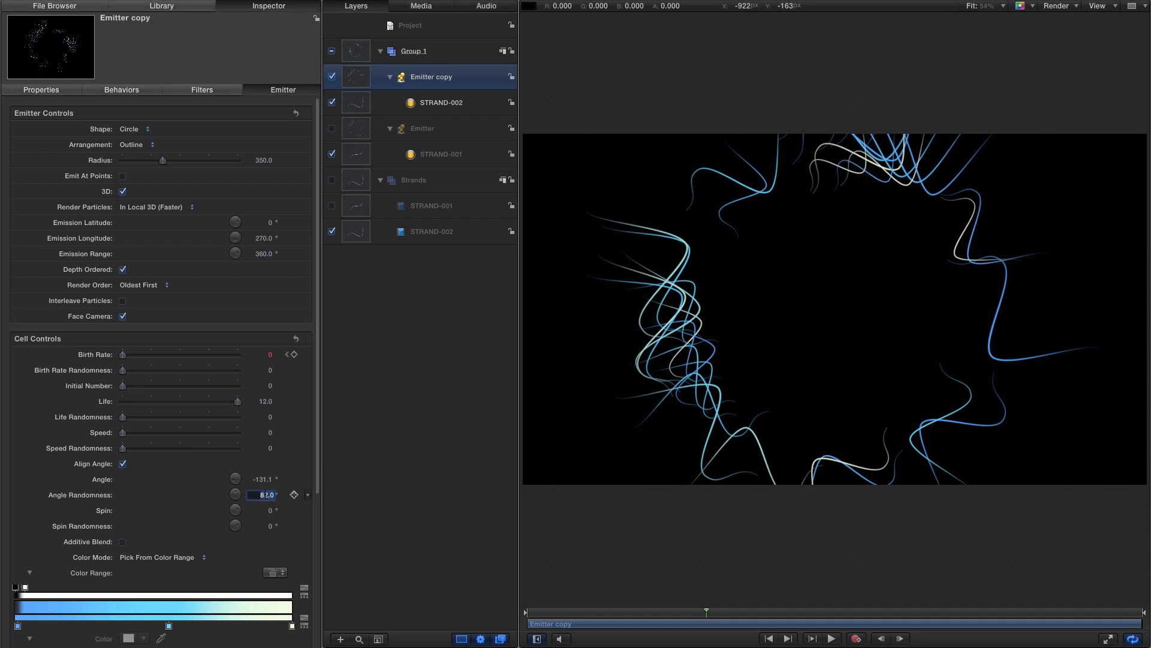
{"action": "type", "text": "0"}
{"action": "key", "text": "Return"}
- Set the copy's particle angle to -70° and turn the original emitter back on
{"action": "left_click", "coordinate": [262, 480]}
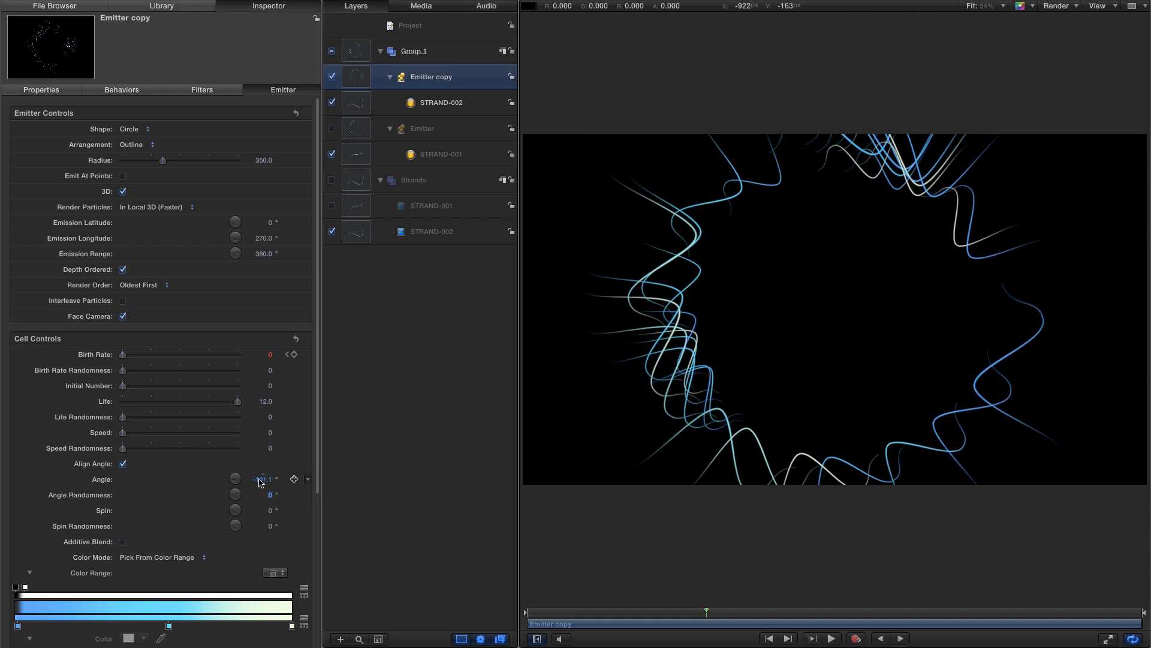
{"action": "type", "text": "-70"}
{"action": "key", "text": "Return"}
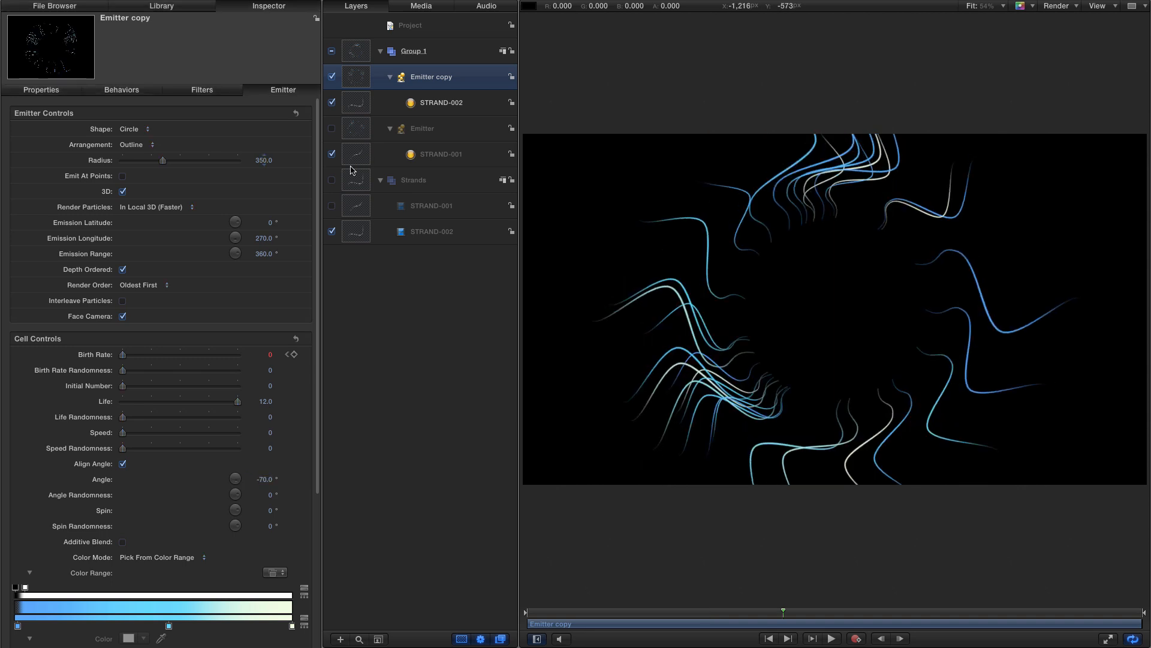
{"action": "left_click", "coordinate": [332, 129]}
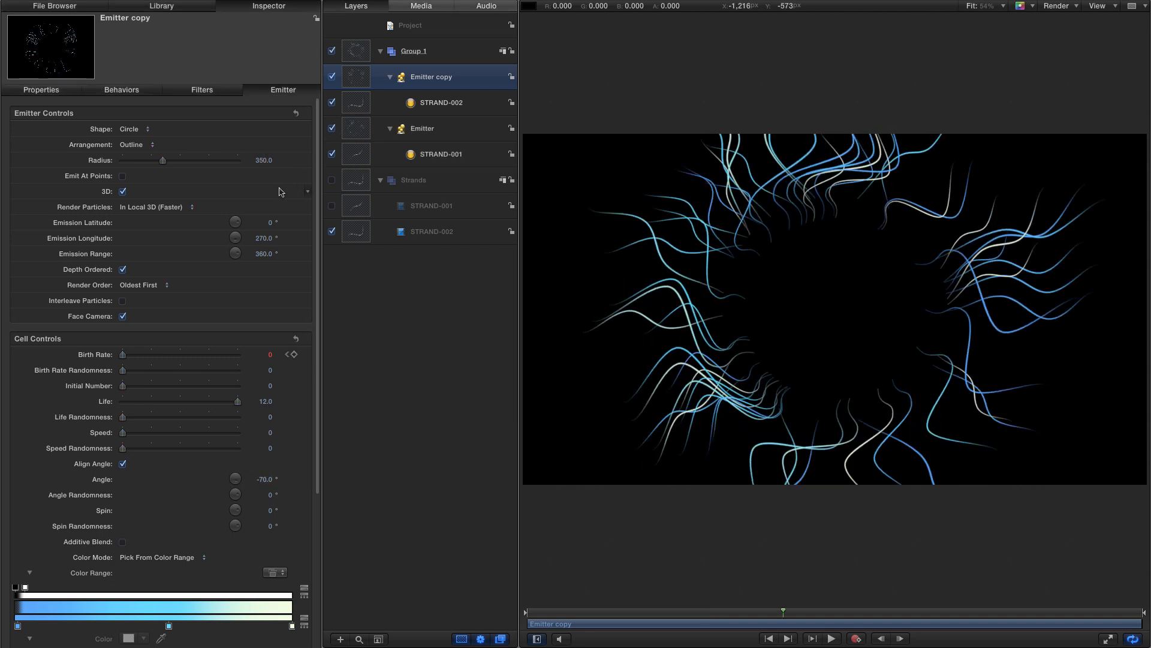
- Increase the emitter copy's radius to about 415
{"action": "left_click_drag", "start_coordinate": [264, 160], "coordinate": [264, 160]}
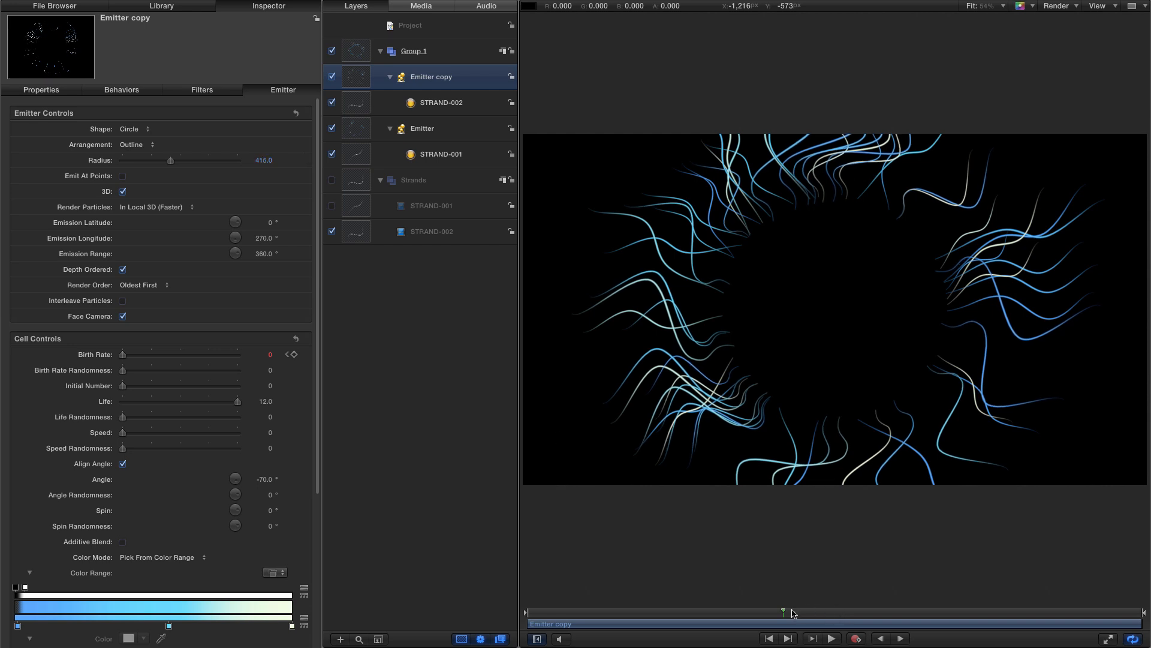
{"action": "left_click_drag", "start_coordinate": [793, 613], "coordinate": [849, 617]}
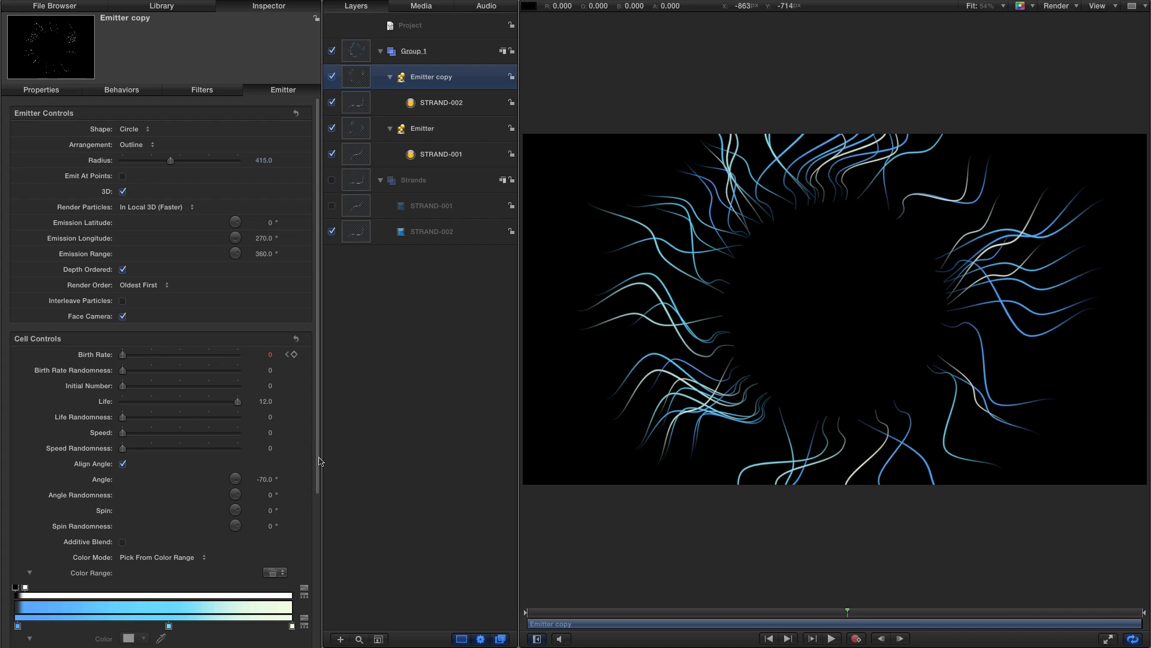
- Set the copy's scale randomness to 75
{"action": "left_click_drag", "start_coordinate": [318, 458], "coordinate": [320, 647]}
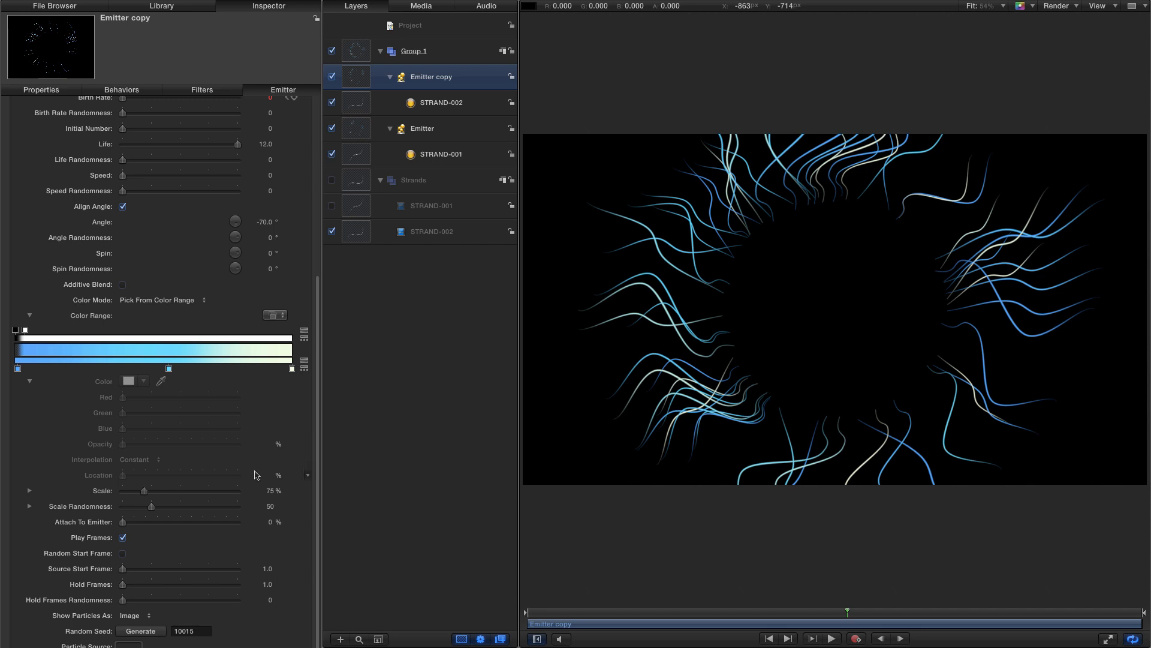
{"action": "left_click", "coordinate": [271, 506]}
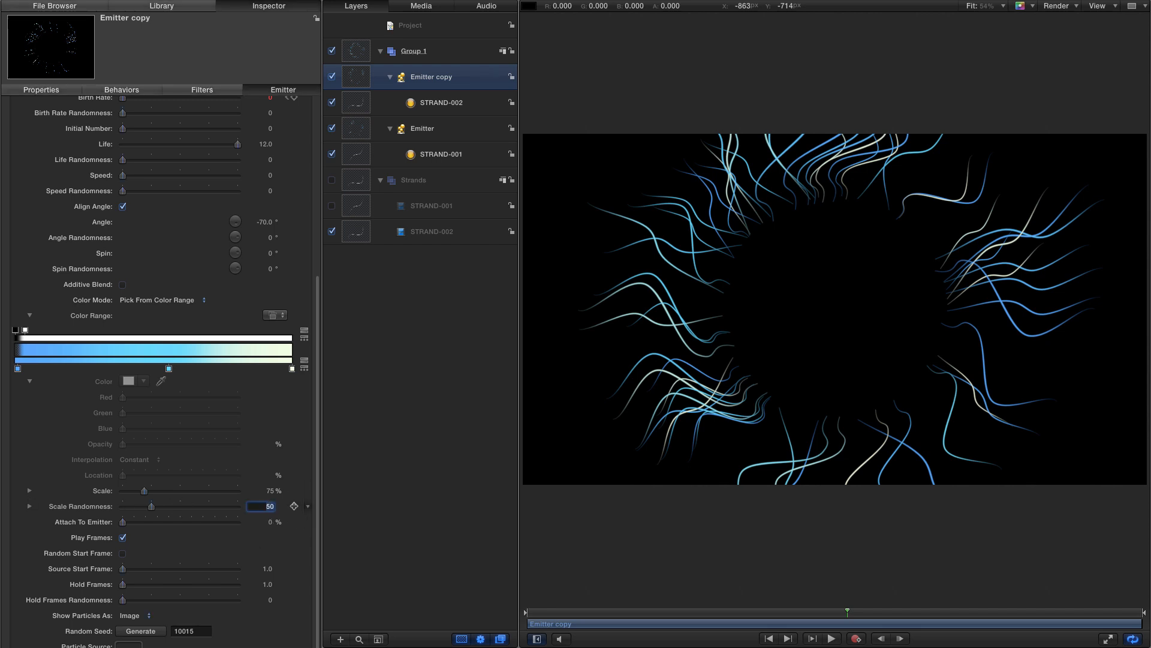
{"action": "type", "text": "75"}
{"action": "key", "text": "Return"}
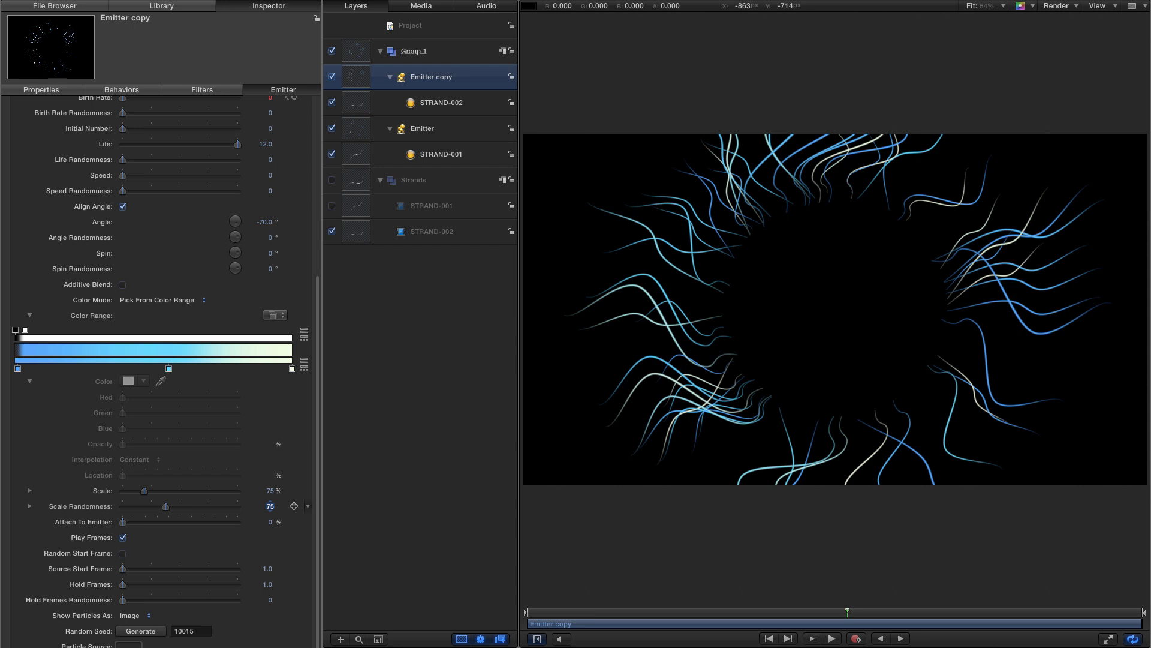
- Set the copy's spin to 0° and its spin randomness to 5°
{"action": "left_click_drag", "start_coordinate": [321, 304], "coordinate": [321, 258]}
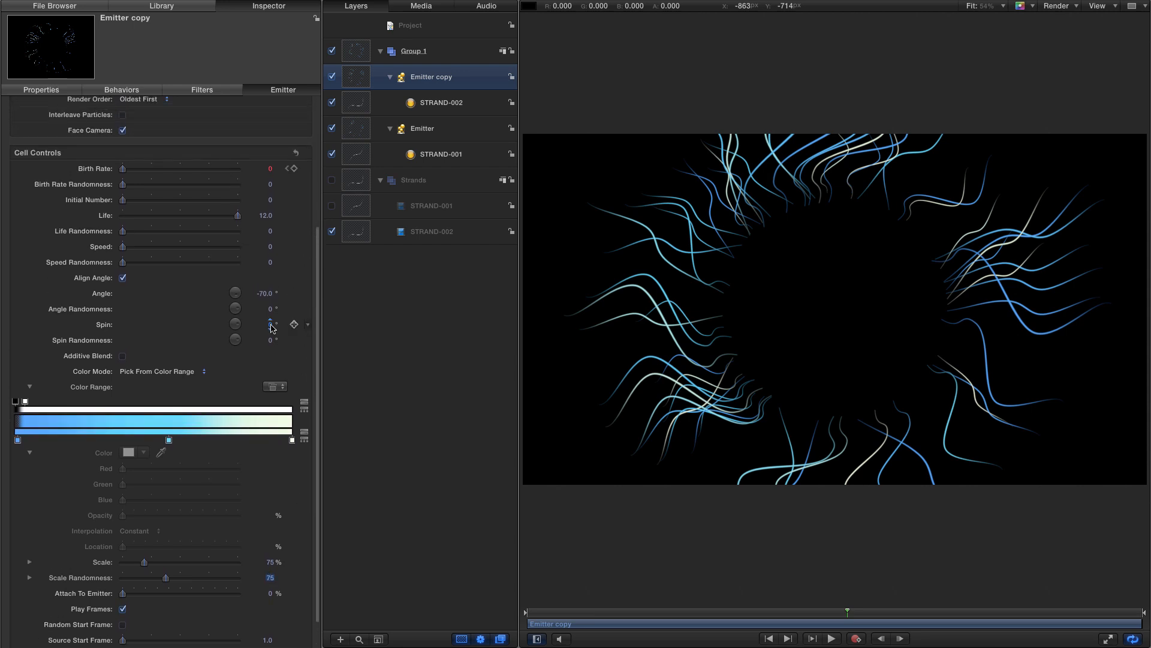
{"action": "left_click_drag", "start_coordinate": [270, 325], "coordinate": [268, 323]}
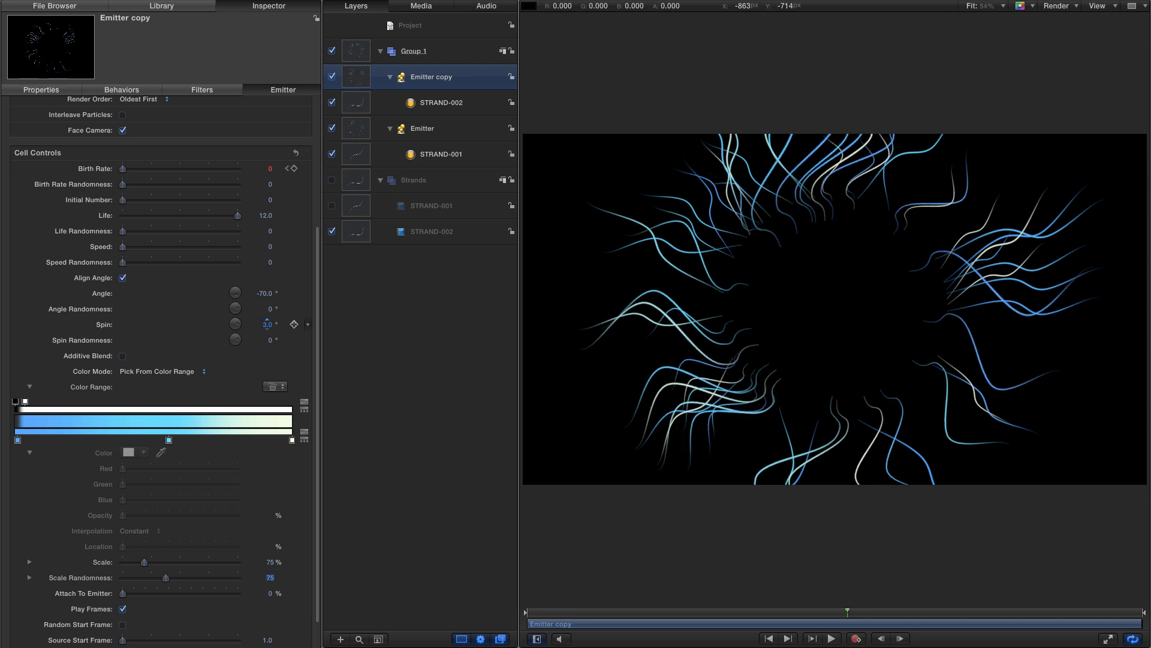
{"action": "left_click", "coordinate": [267, 324]}
{"action": "type", "text": "0"}
{"action": "key", "text": "Return"}
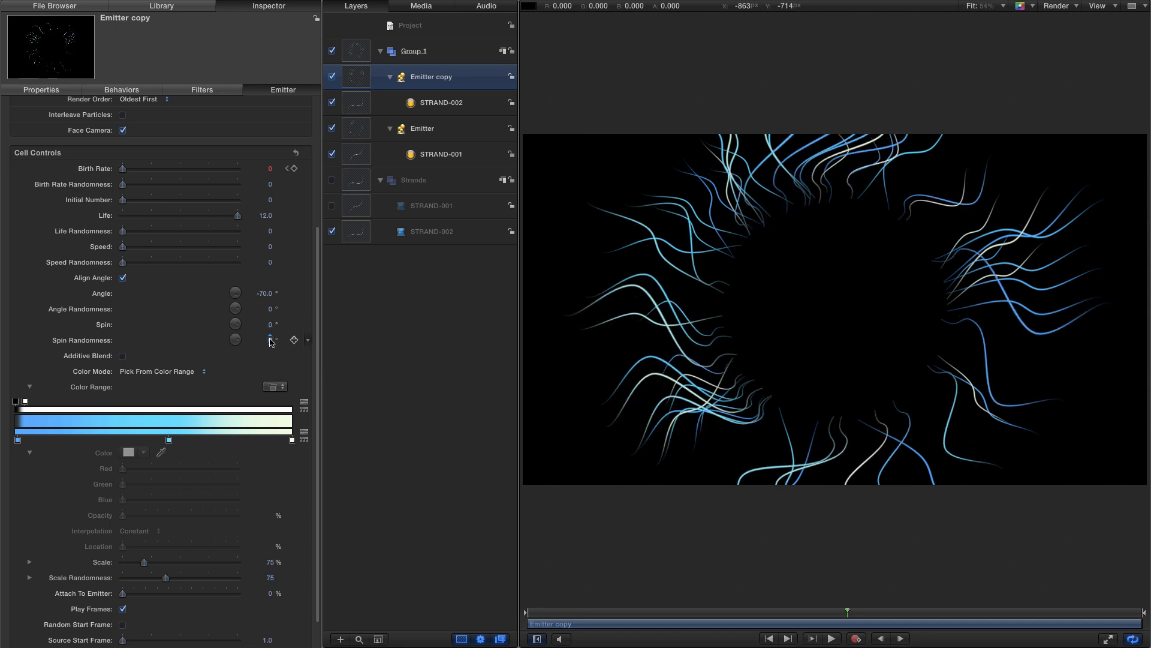
{"action": "left_click", "coordinate": [271, 340]}
{"action": "type", "text": "5"}
{"action": "key", "text": "Return"}
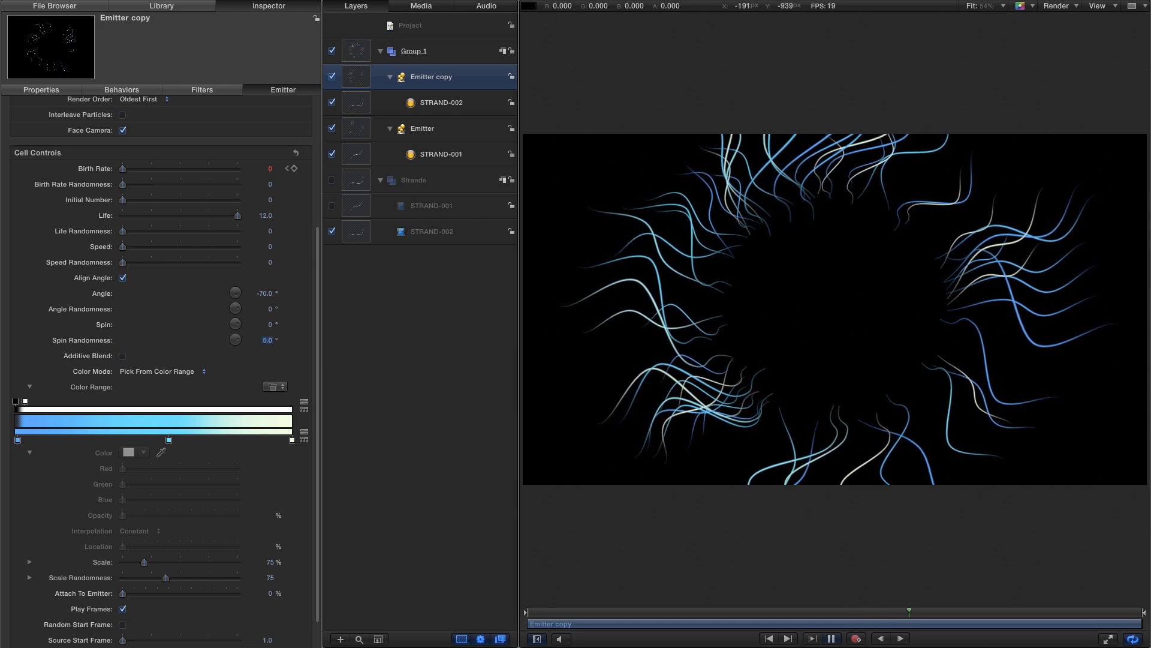
- Play and scrub the timeline to preview both emitters together
{"action": "key", "text": "space"}
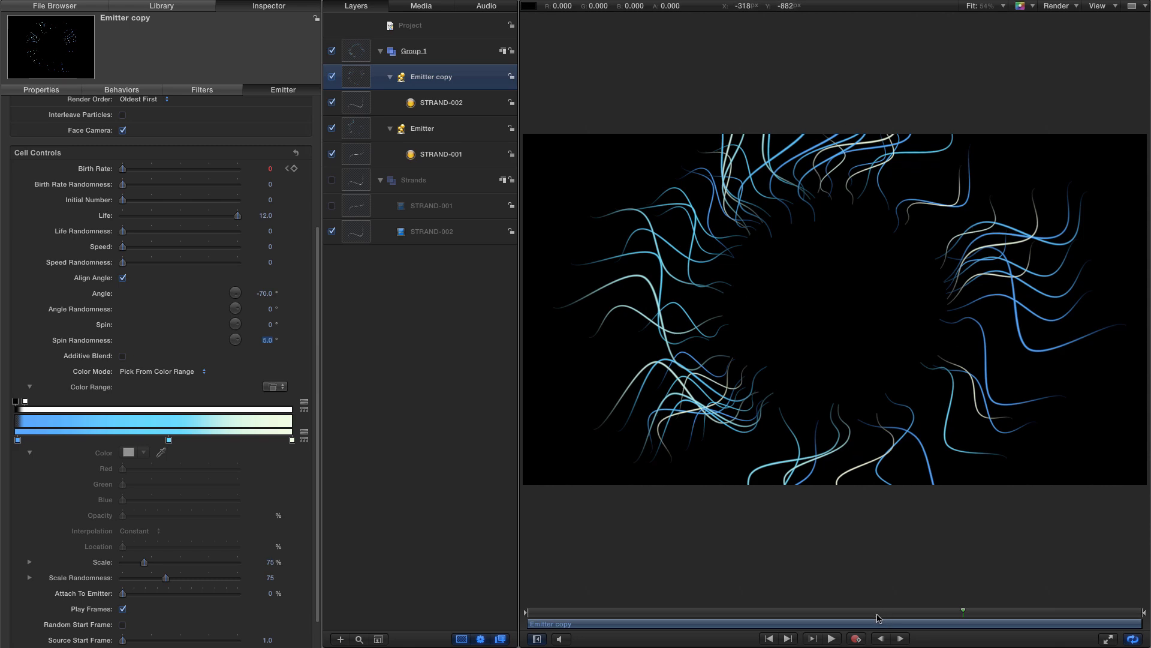
{"action": "left_click_drag", "start_coordinate": [878, 617], "coordinate": [955, 624]}
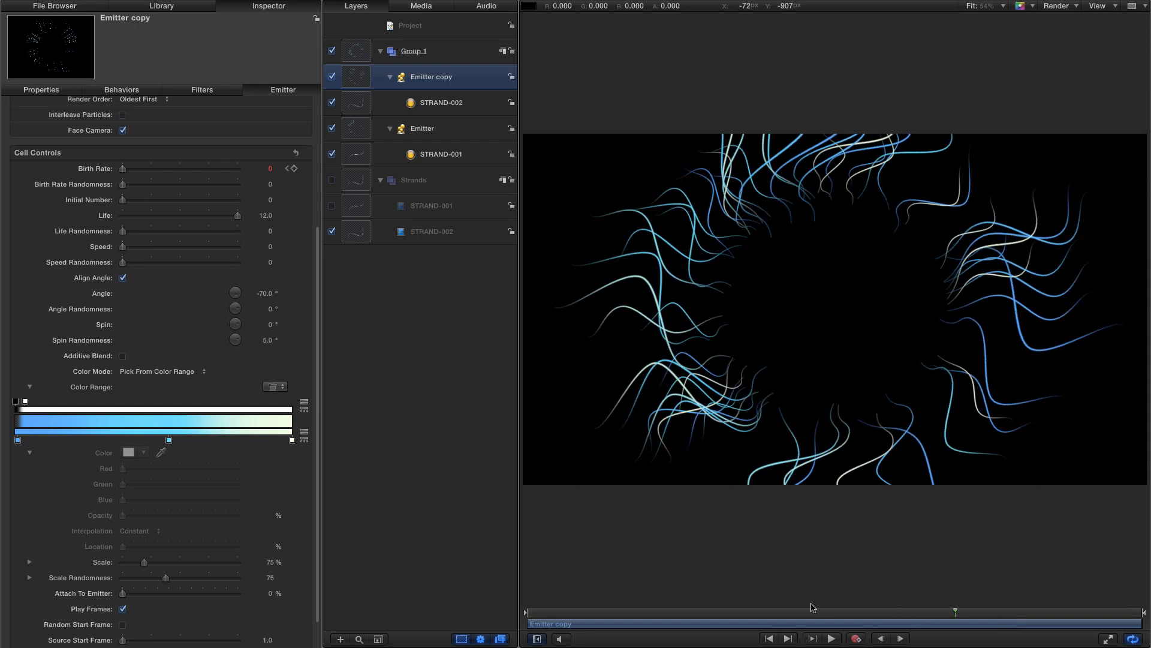
- Duplicate the emitter copy and swap the new emitter's particle source to the STRAND-001 movie
{"action": "right_click", "coordinate": [356, 72]}
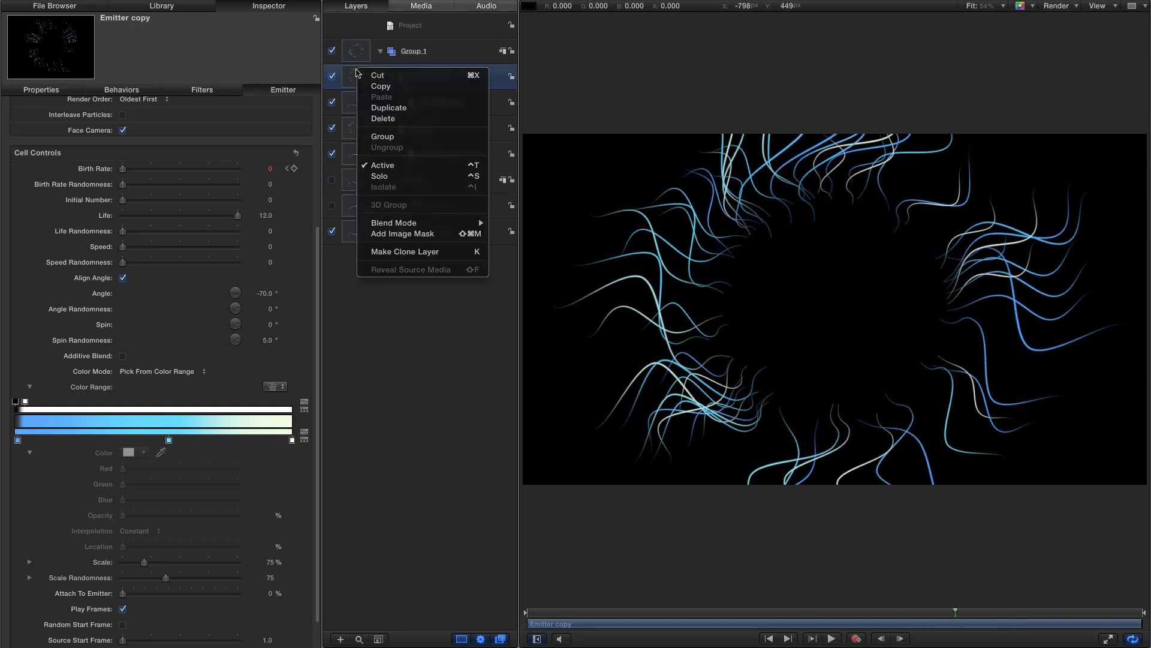
{"action": "left_click", "coordinate": [377, 110]}
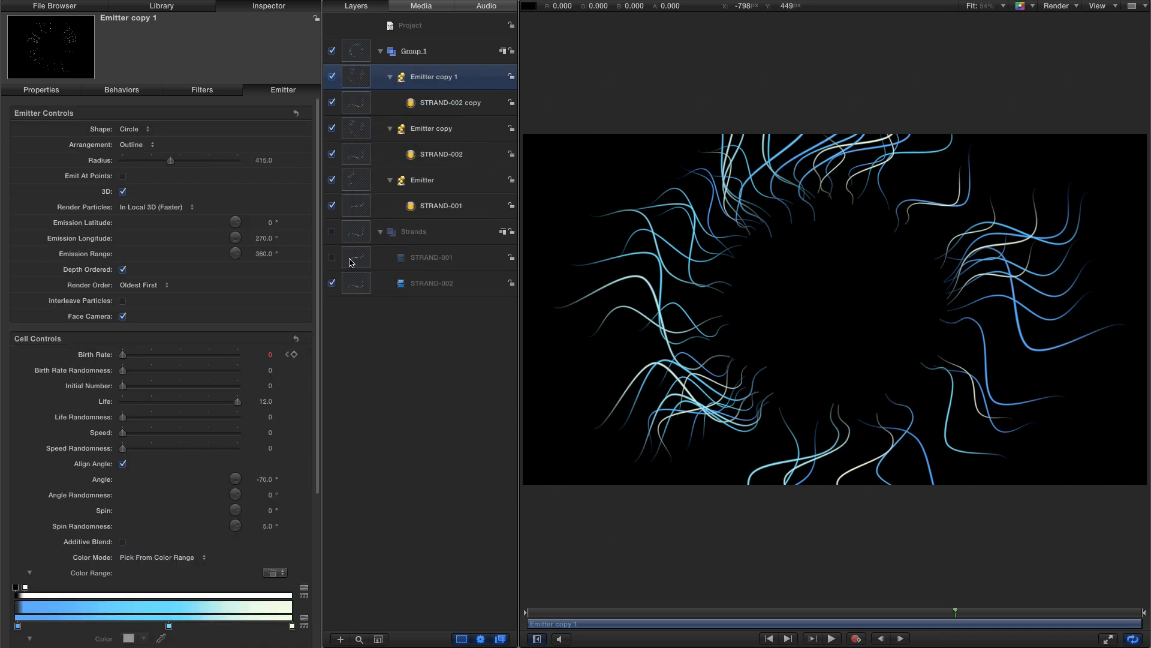
{"action": "left_click_drag", "start_coordinate": [357, 261], "coordinate": [411, 103]}
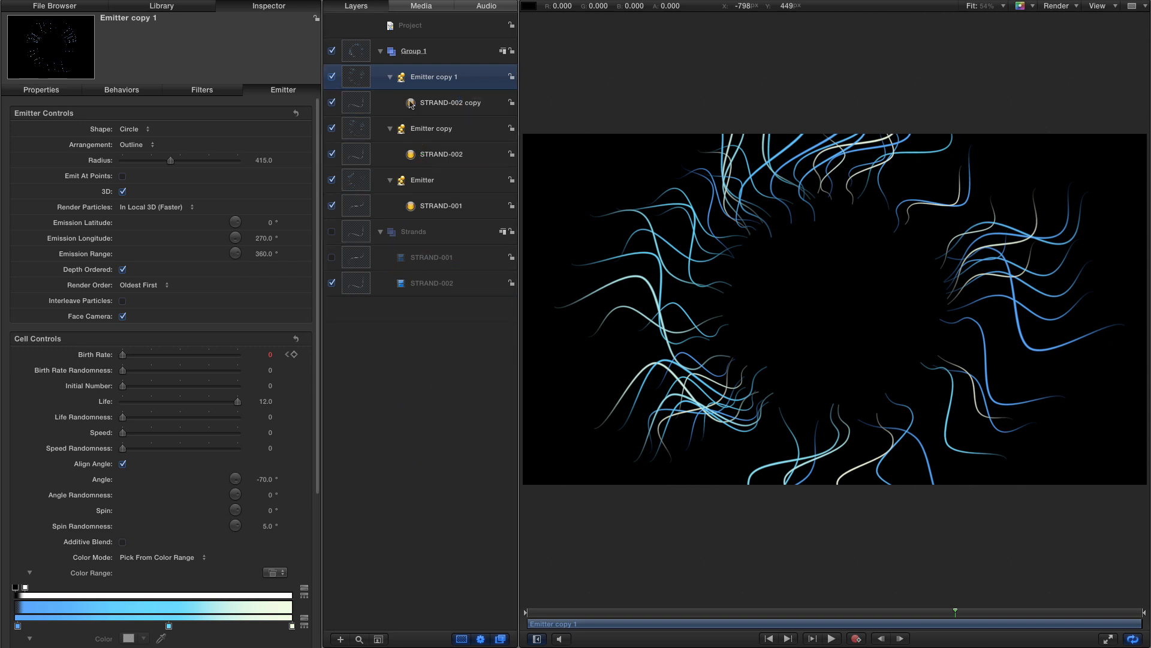
- Rename the newest particle cell to STRAND-001
{"action": "left_click", "coordinate": [460, 102]}
{"action": "left_click", "coordinate": [461, 102]}
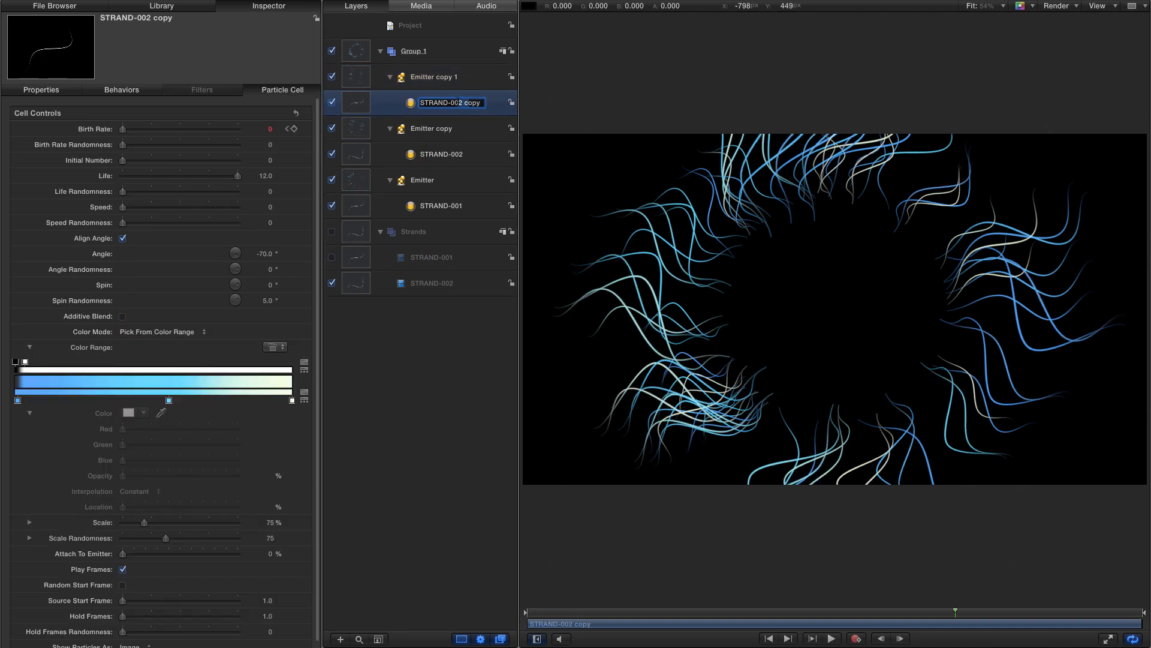
{"action": "left_click_drag", "start_coordinate": [460, 102], "coordinate": [551, 117]}
{"action": "type", "text": "1"}
{"action": "key", "text": "Return"}
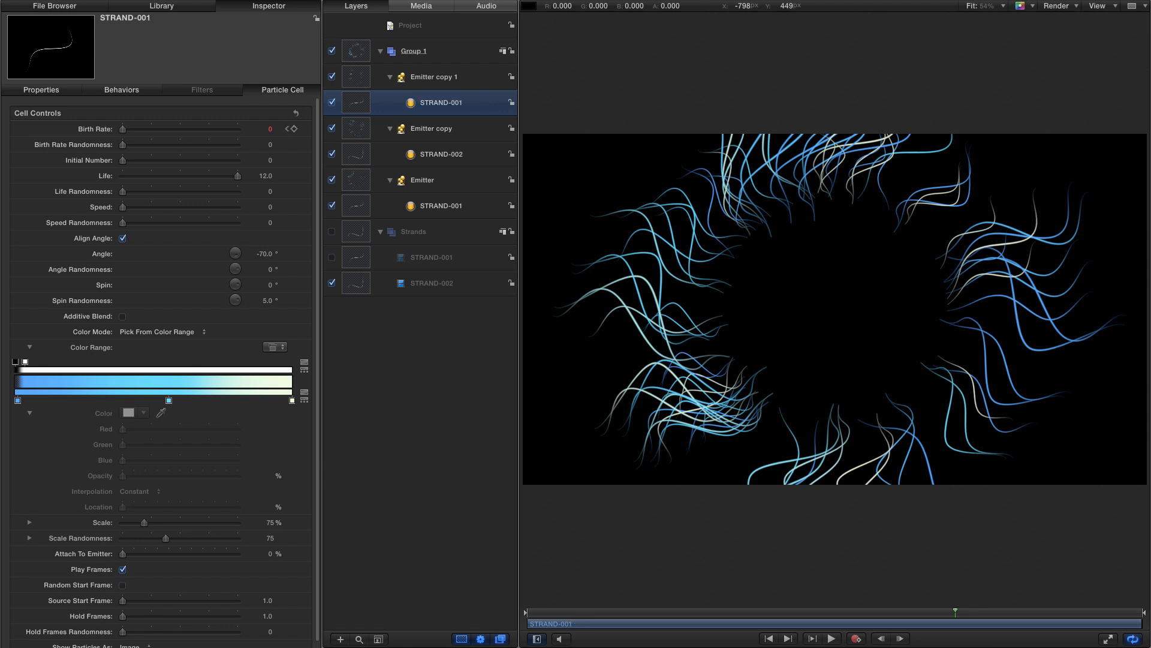
- Set Emitter copy 1's rotation to 25°
{"action": "left_click", "coordinate": [38, 88]}
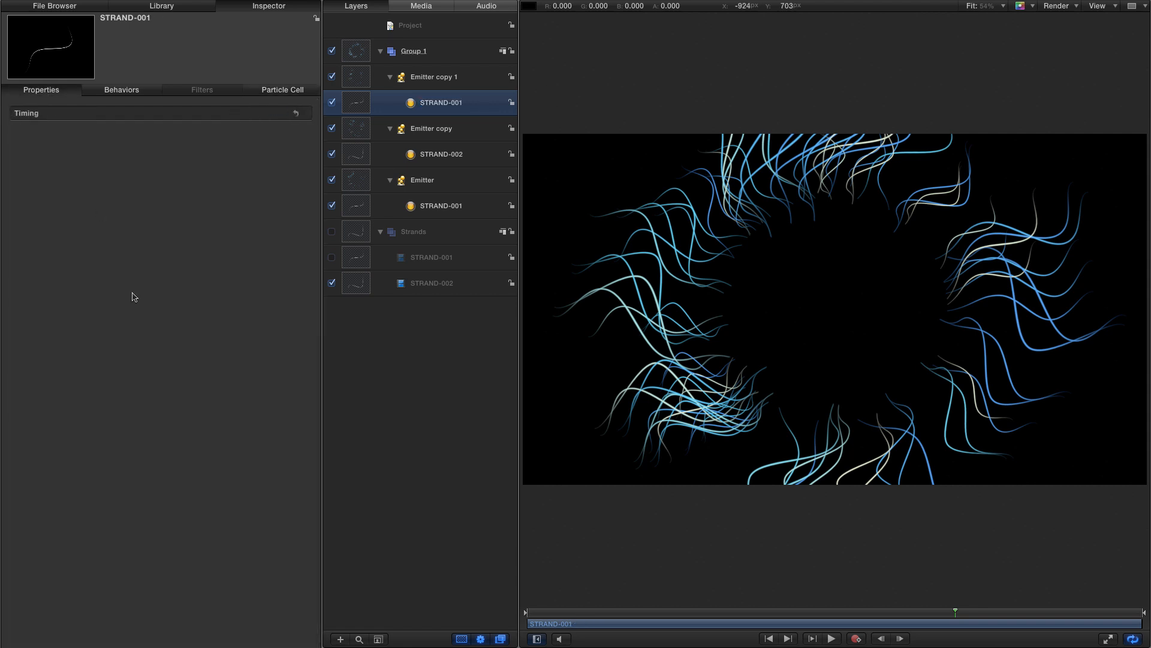
{"action": "left_click", "coordinate": [348, 79]}
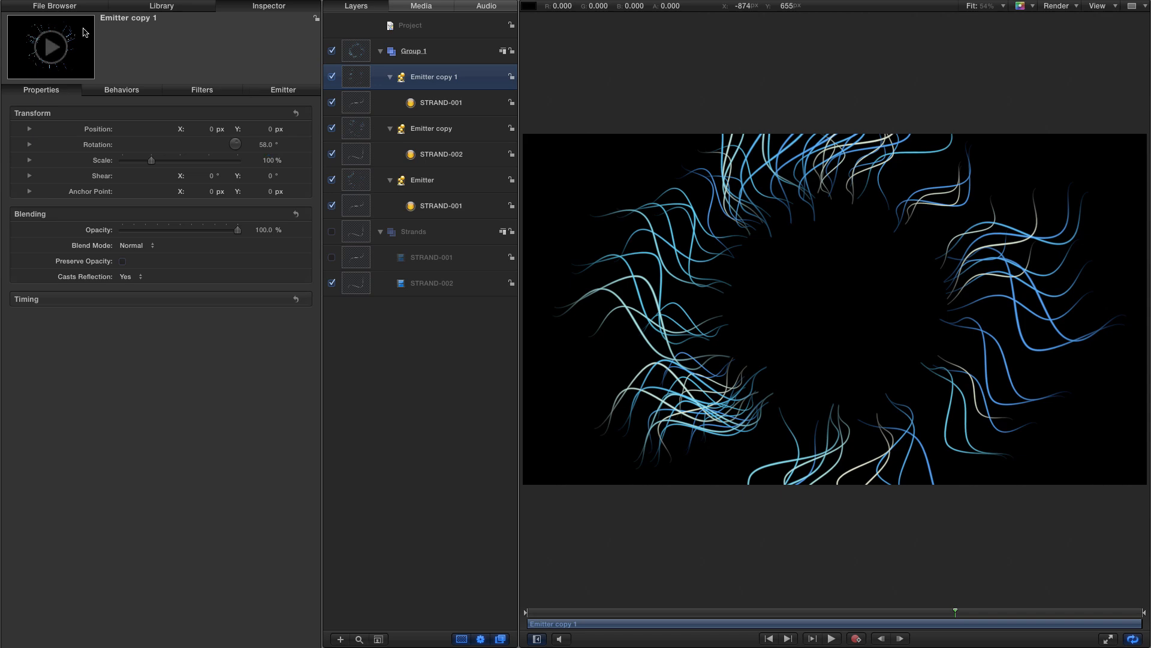
{"action": "left_click_drag", "start_coordinate": [265, 144], "coordinate": [266, 144]}
- Hide the other two emitters and set Emitter copy 1's particle angle to -121°
{"action": "left_click", "coordinate": [331, 129]}
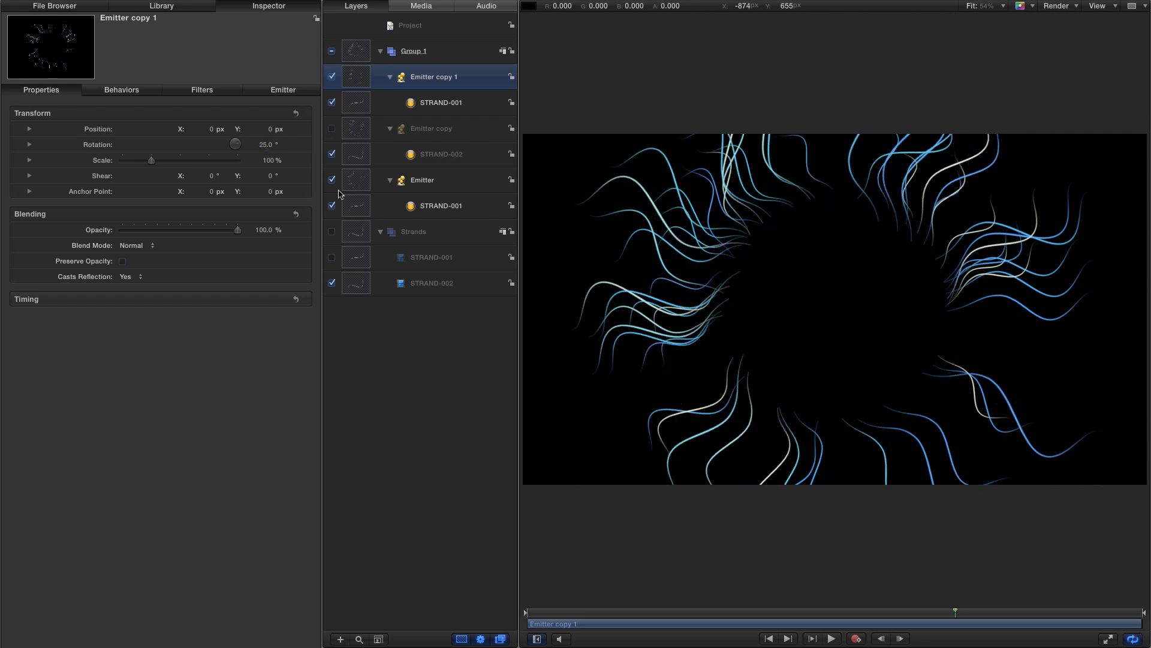
{"action": "left_click", "coordinate": [332, 180]}
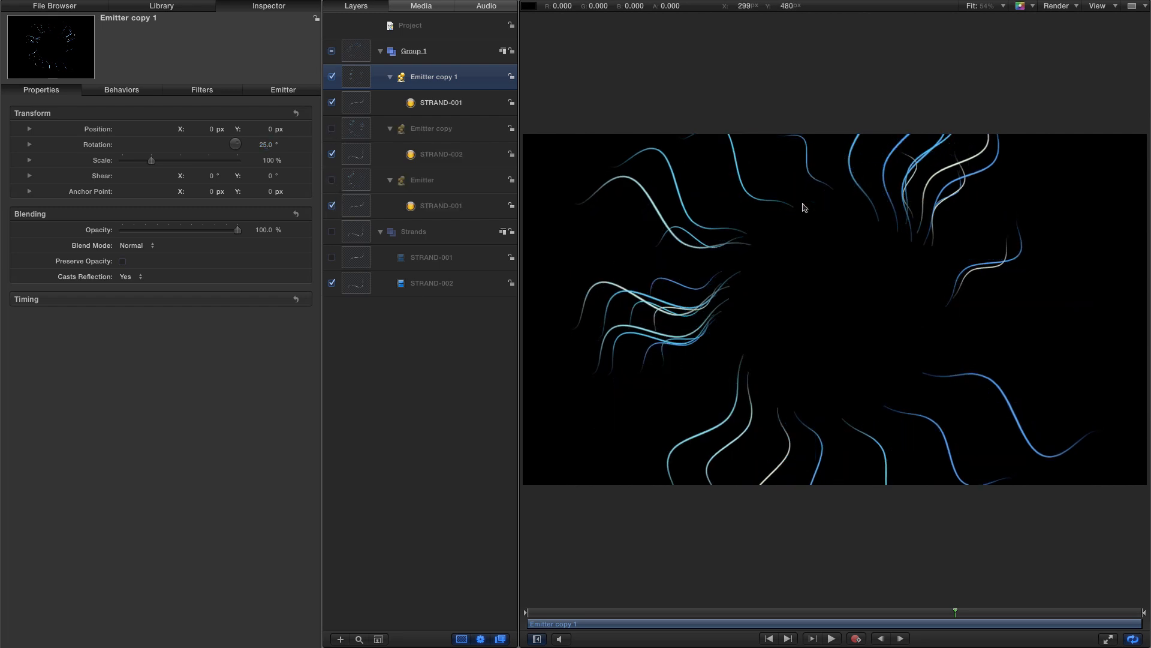
{"action": "left_click", "coordinate": [283, 89]}
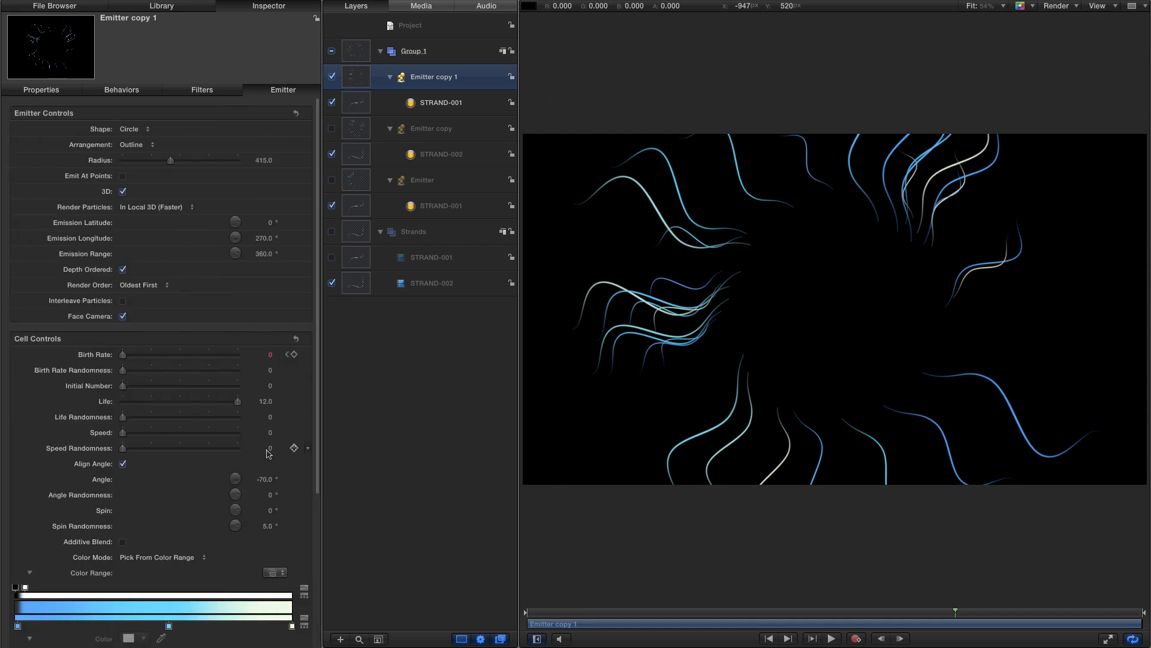
{"action": "left_click_drag", "start_coordinate": [264, 481], "coordinate": [263, 480]}
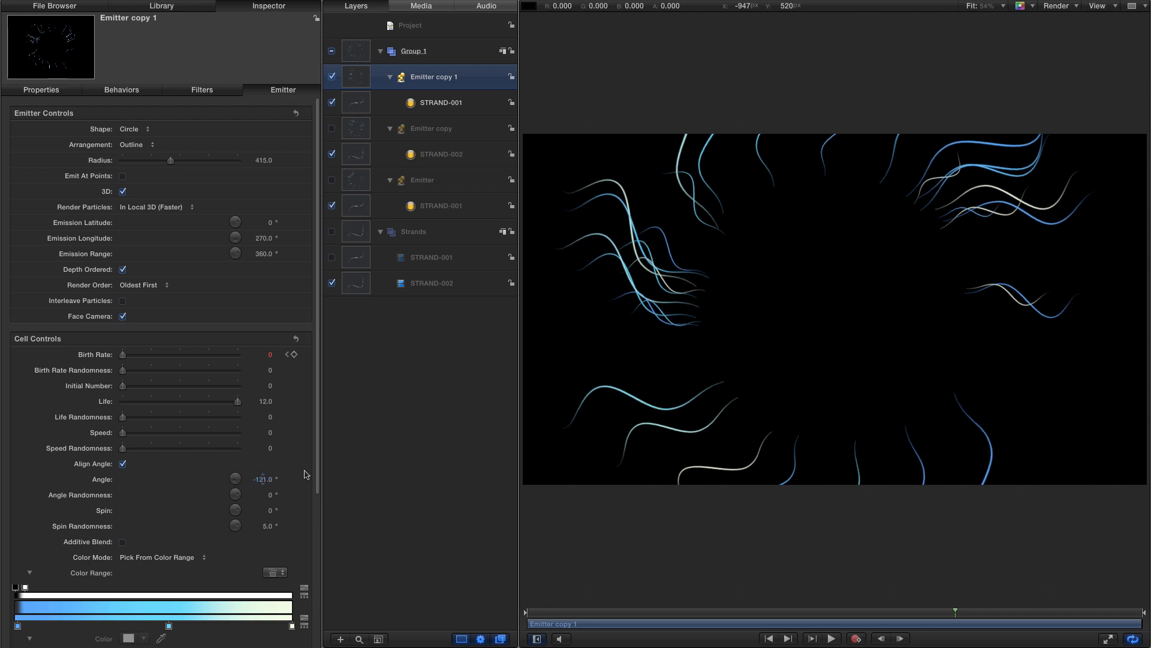
- Set Emitter copy 1's particle scale to 60% and scale randomness to 30
{"action": "scroll", "coordinate": [319, 508], "scroll_direction": "down", "scroll_amount": 1}
{"action": "scroll", "coordinate": [269, 509], "scroll_direction": "down", "scroll_amount": 8}
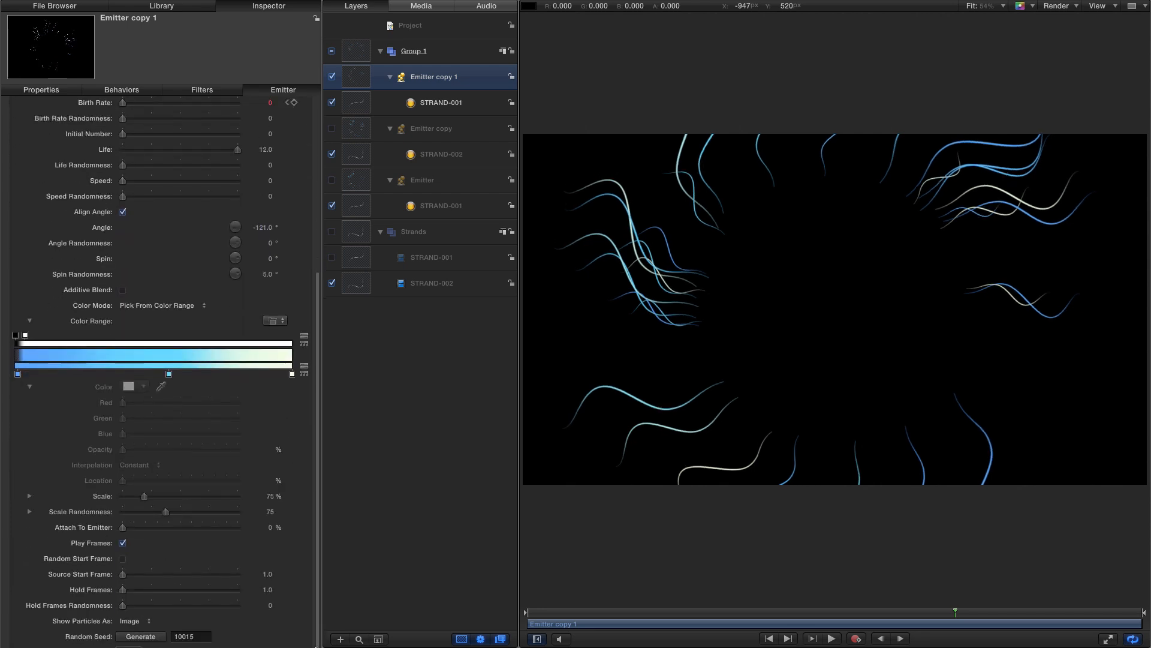
{"action": "left_click", "coordinate": [272, 497]}
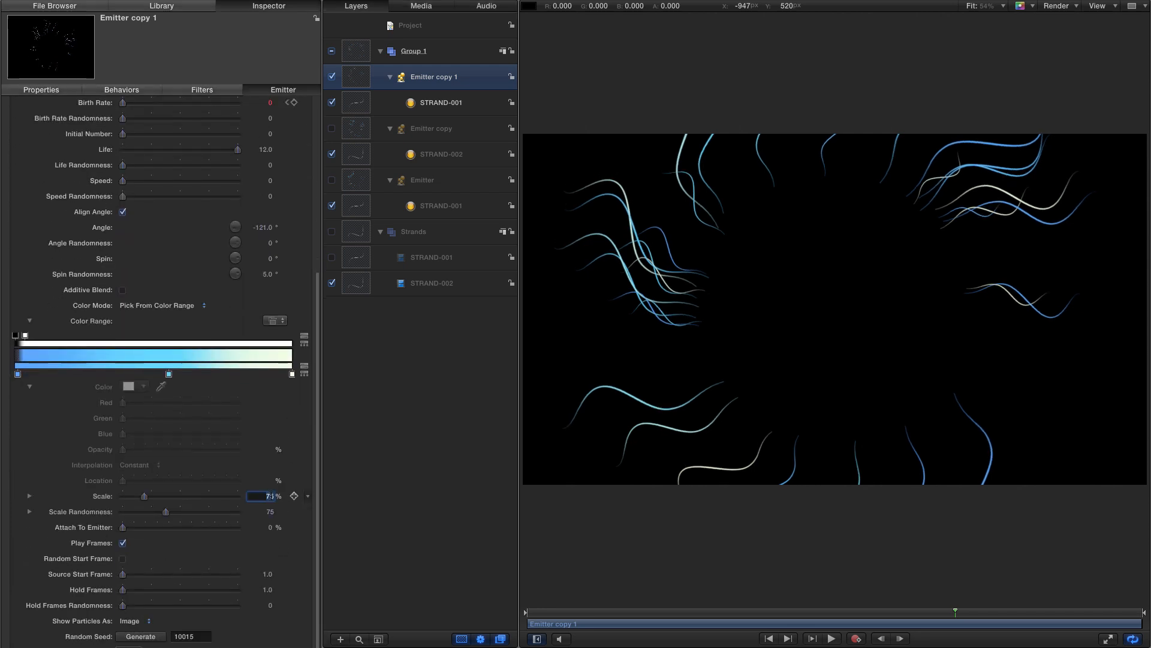
{"action": "type", "text": "60"}
{"action": "key", "text": "Return"}
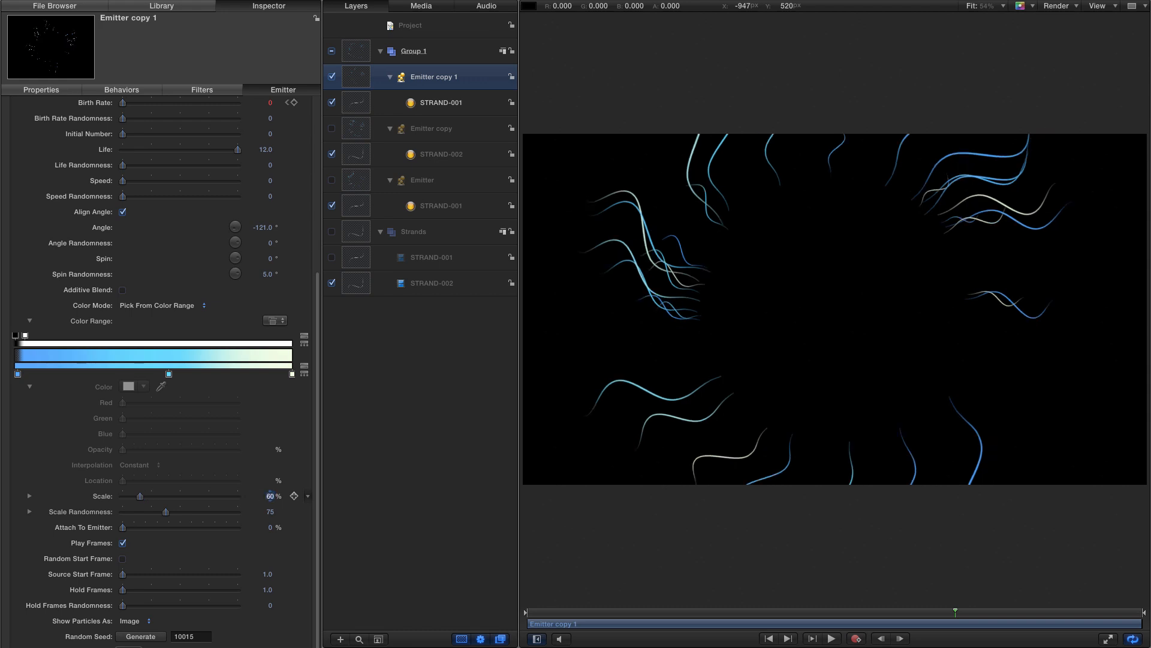
{"action": "left_click", "coordinate": [269, 512]}
{"action": "type", "text": "30"}
{"action": "key", "text": "Return"}
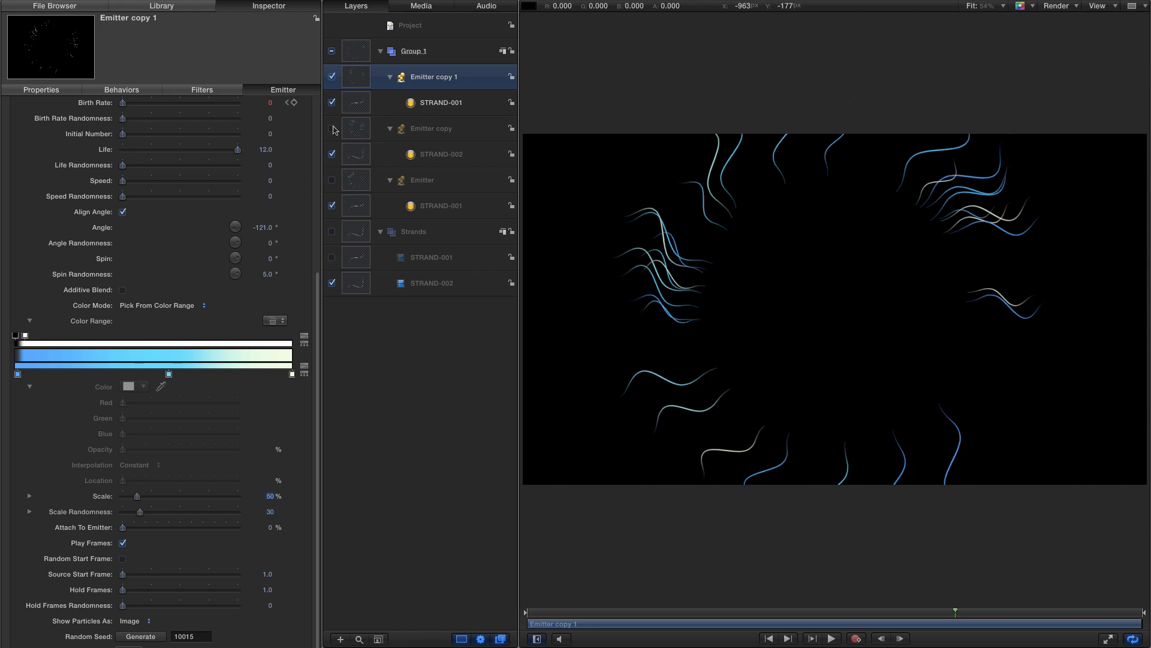
- Show the Emitter copy and Emitter layers again and scrub the timeline to preview all three emitters
{"action": "left_click", "coordinate": [332, 128]}
{"action": "left_click", "coordinate": [332, 180]}
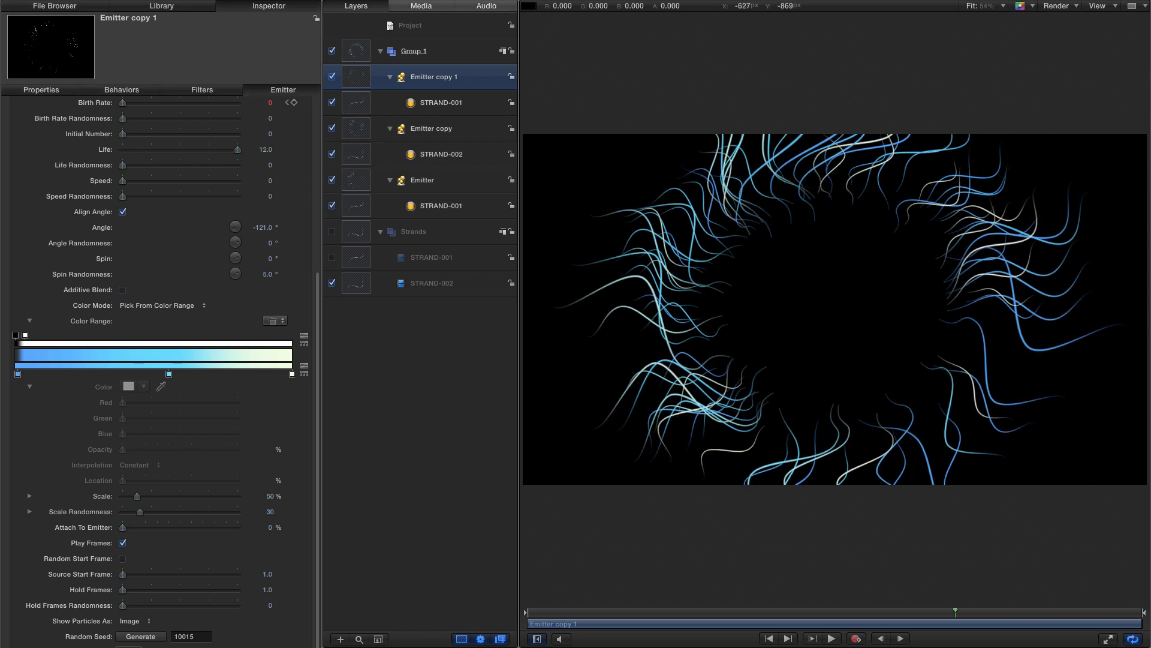
{"action": "left_click_drag", "start_coordinate": [914, 617], "coordinate": [845, 613]}
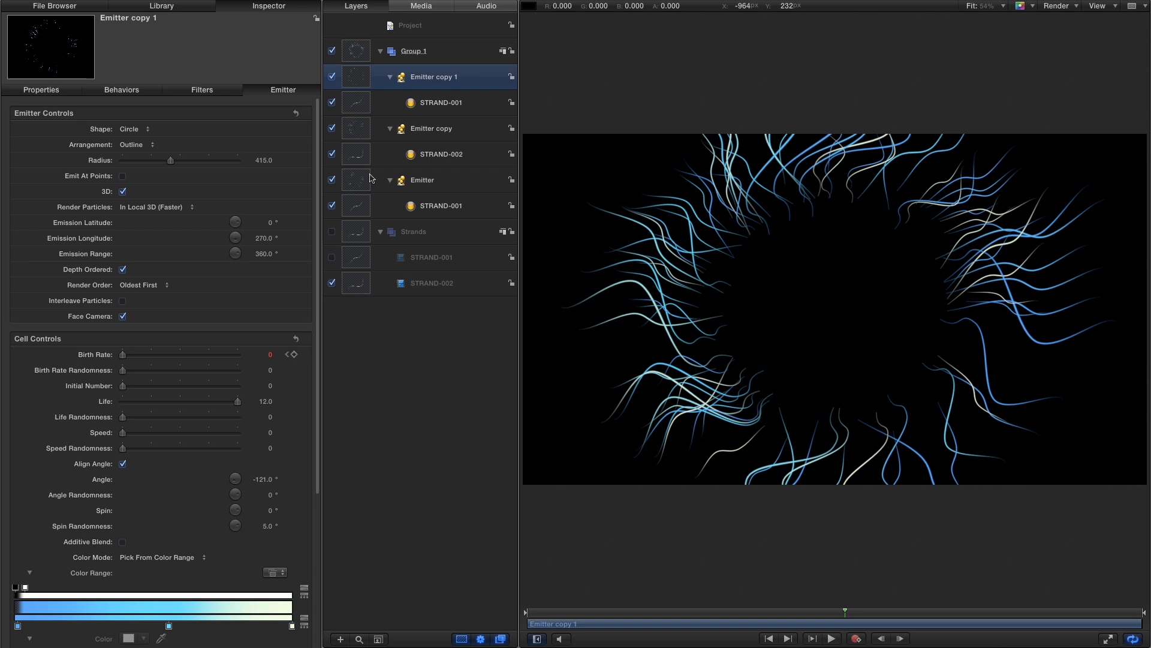
- Shift Emitter copy 1's bar in the timeline so it starts slightly later
{"action": "left_click", "coordinate": [360, 129]}
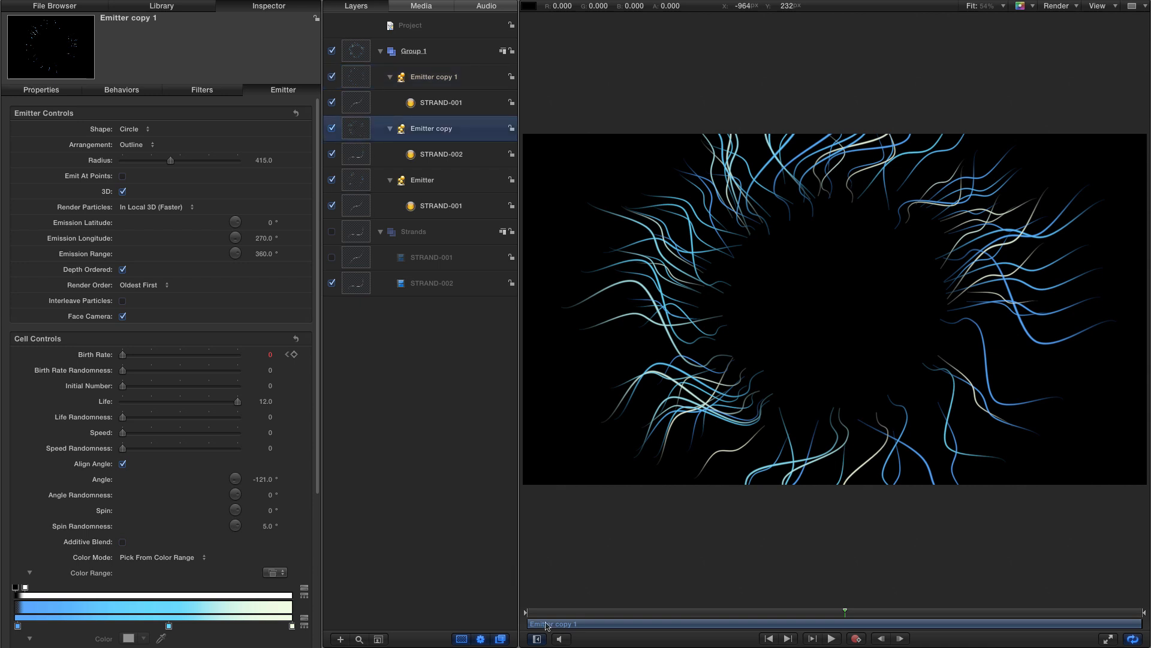
{"action": "mouse_move", "coordinate": [551, 629]}
{"action": "left_mouse_down"}
{"action": "mouse_move", "coordinate": [624, 618]}
{"action": "mouse_move", "coordinate": [986, 627]}
{"action": "mouse_move", "coordinate": [978, 632]}
{"action": "left_mouse_up"}
{"action": "left_click", "coordinate": [348, 79]}
{"action": "left_click", "coordinate": [532, 614]}
{"action": "left_click", "coordinate": [560, 616]}
{"action": "left_click_drag", "start_coordinate": [759, 626], "coordinate": [1090, 628]}
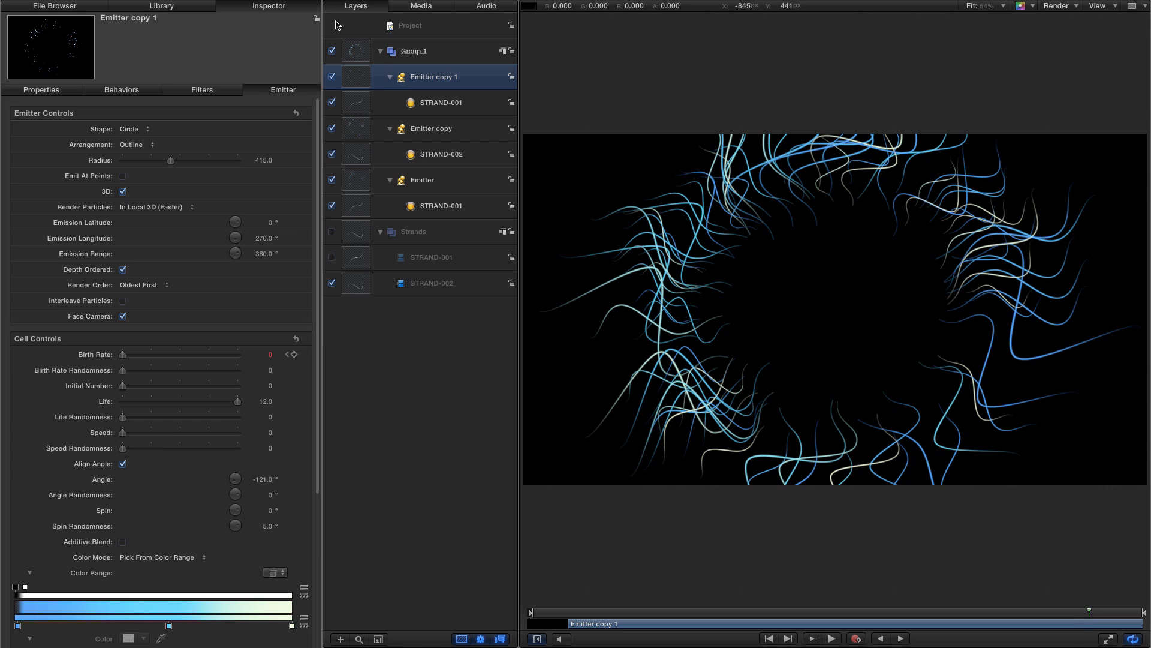
- Convert Group 1 into a 3D group and open its transform properties
{"action": "left_click", "coordinate": [358, 50]}
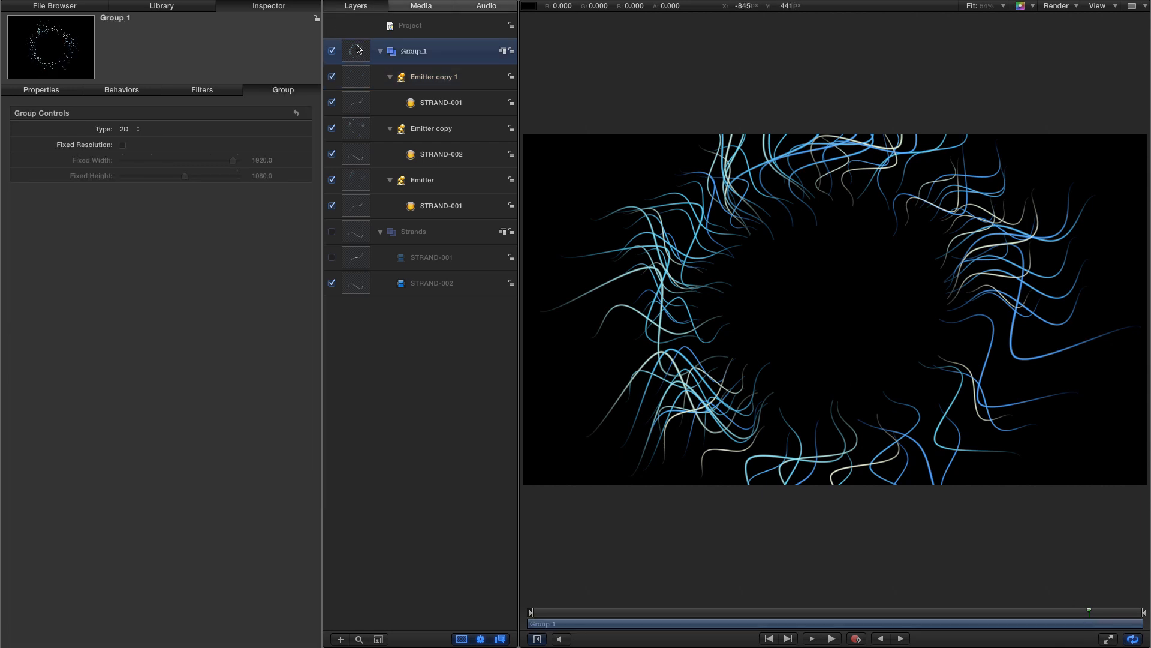
{"action": "right_click", "coordinate": [358, 50]}
{"action": "key", "text": "Escape"}
{"action": "key", "text": "ctrl+d"}
{"action": "left_click", "coordinate": [41, 90]}
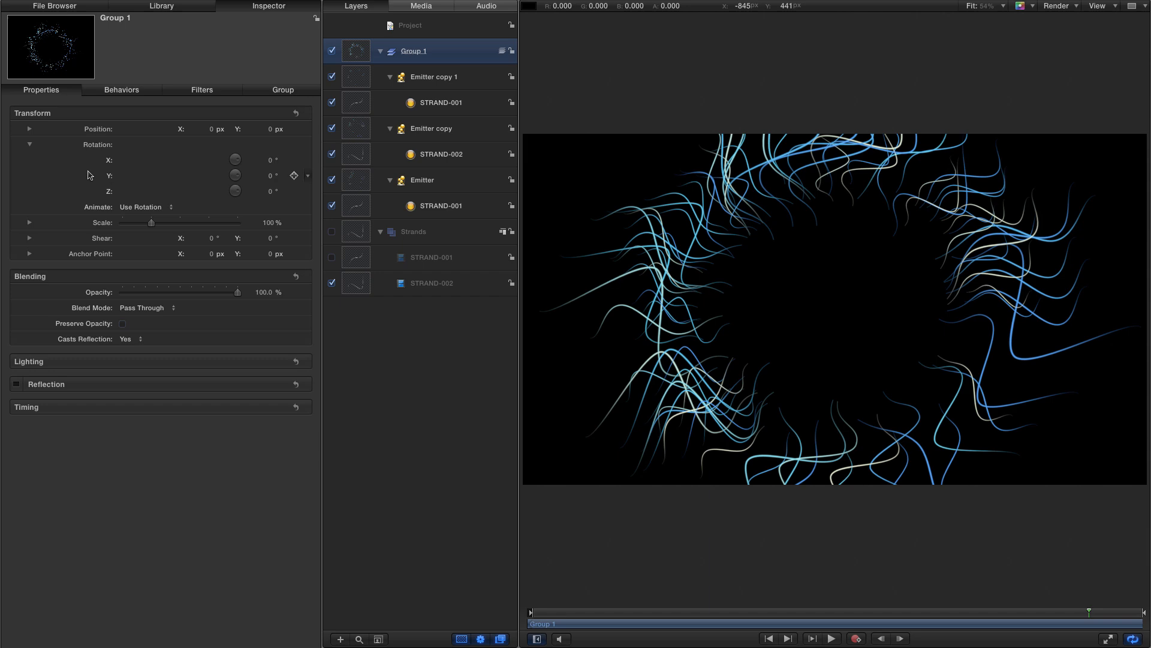
- Try rotating Group 1 about its Y axis and reset the Y rotation to 0°
{"action": "left_click_drag", "start_coordinate": [268, 176], "coordinate": [262, 176]}
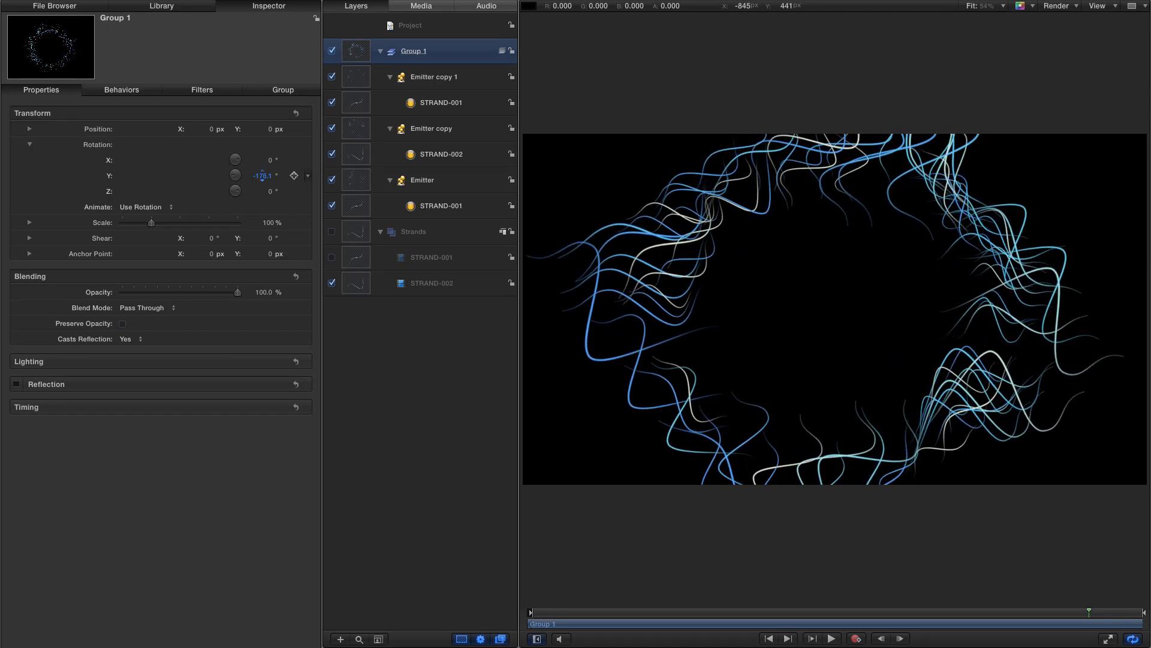
{"action": "left_click_drag", "start_coordinate": [262, 174], "coordinate": [266, 174]}
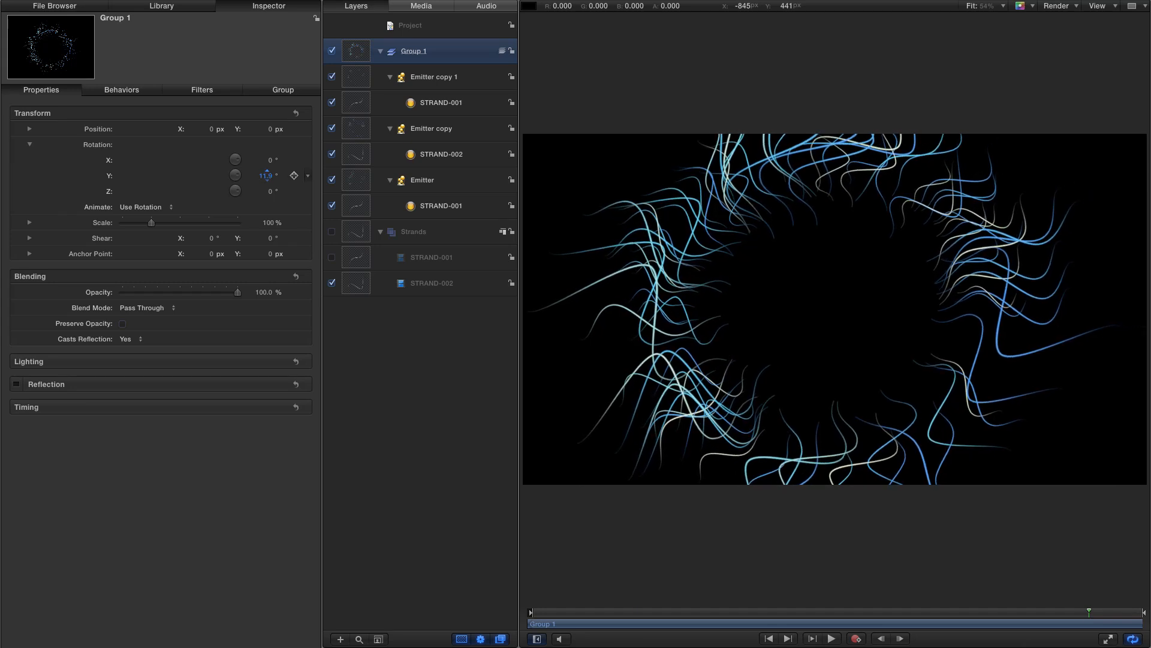
{"action": "left_click", "coordinate": [267, 176]}
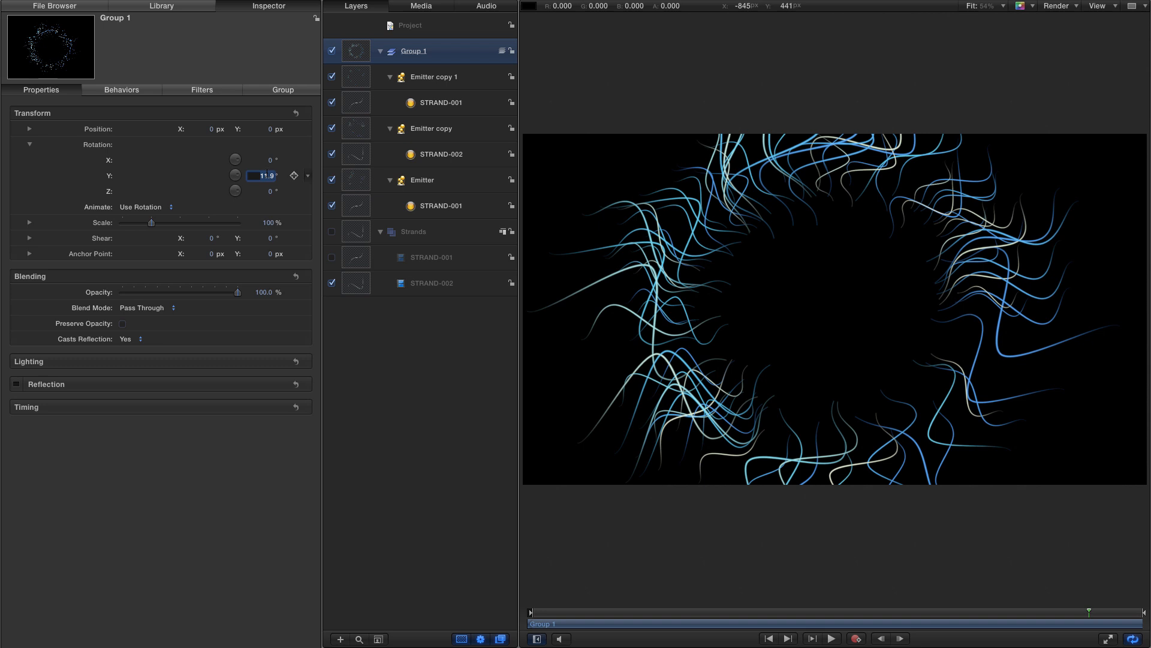
{"action": "type", "text": "0"}
{"action": "key", "text": "Return"}
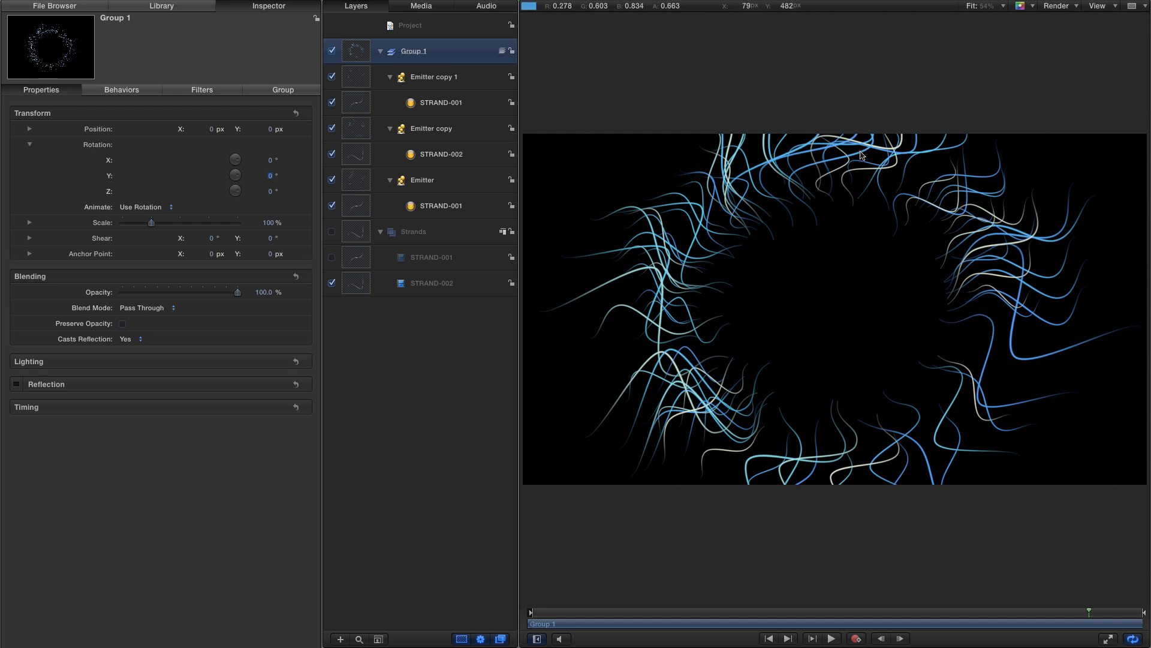
- Duplicate Emitter copy 1 and move the duplicate's bar back to the start of the timeline
{"action": "left_click", "coordinate": [356, 76]}
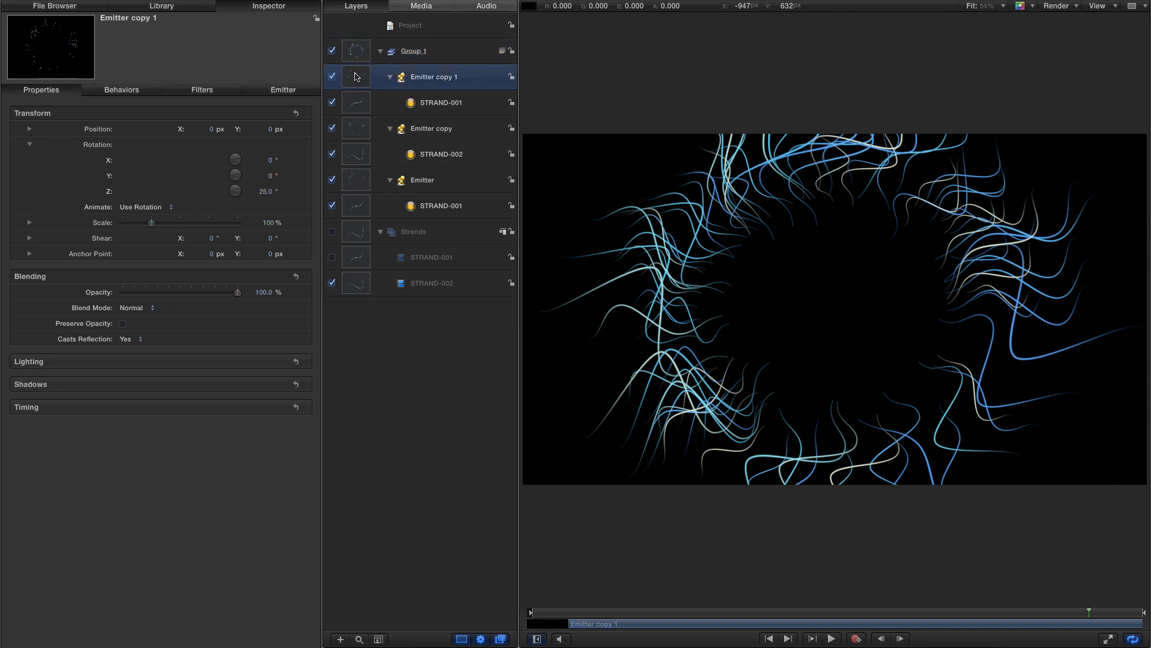
{"action": "right_click", "coordinate": [355, 74]}
{"action": "left_click", "coordinate": [388, 114]}
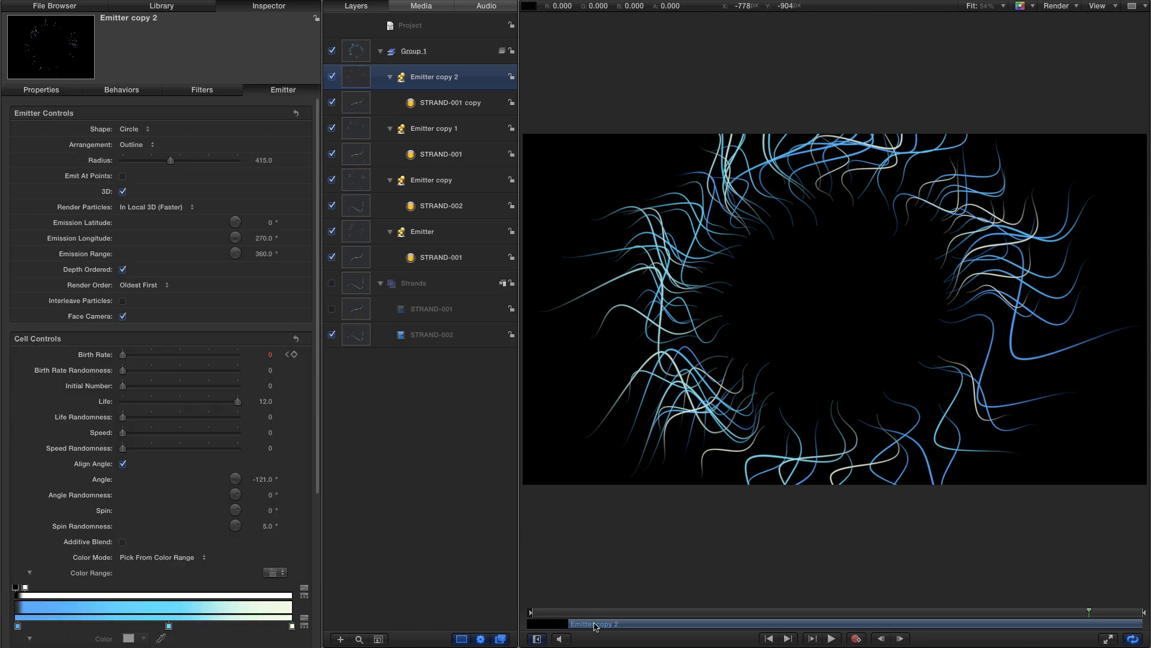
{"action": "left_click_drag", "start_coordinate": [595, 626], "coordinate": [553, 631]}
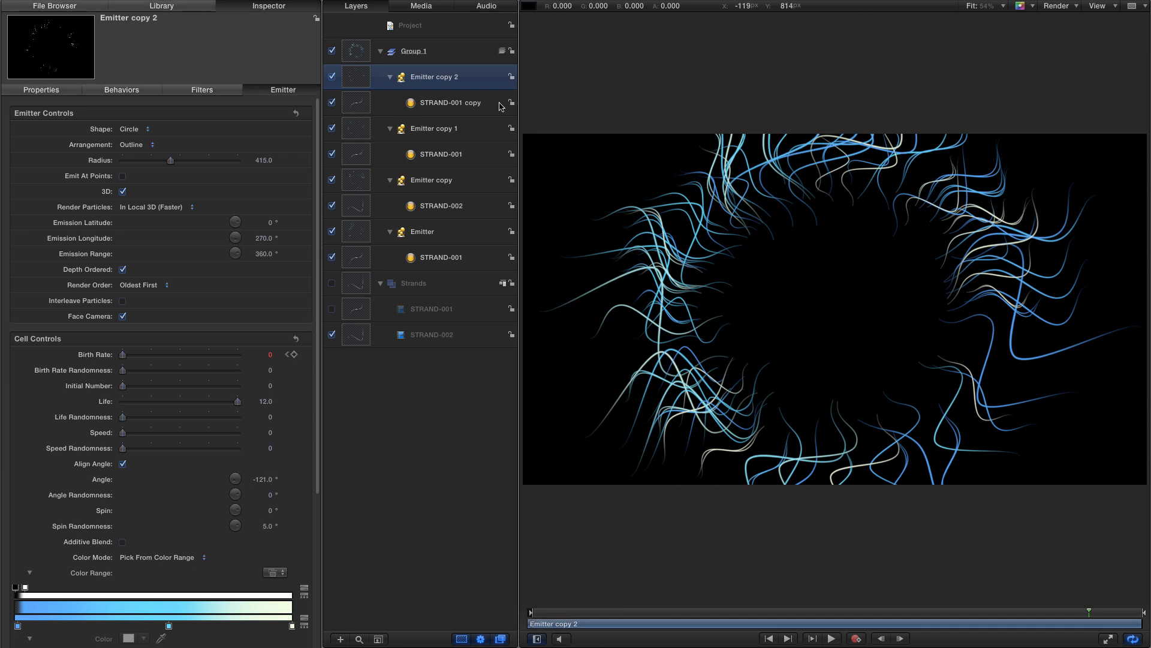
- Search the library for DUST and add the Dust04.png image to the project
{"action": "left_click", "coordinate": [171, 6]}
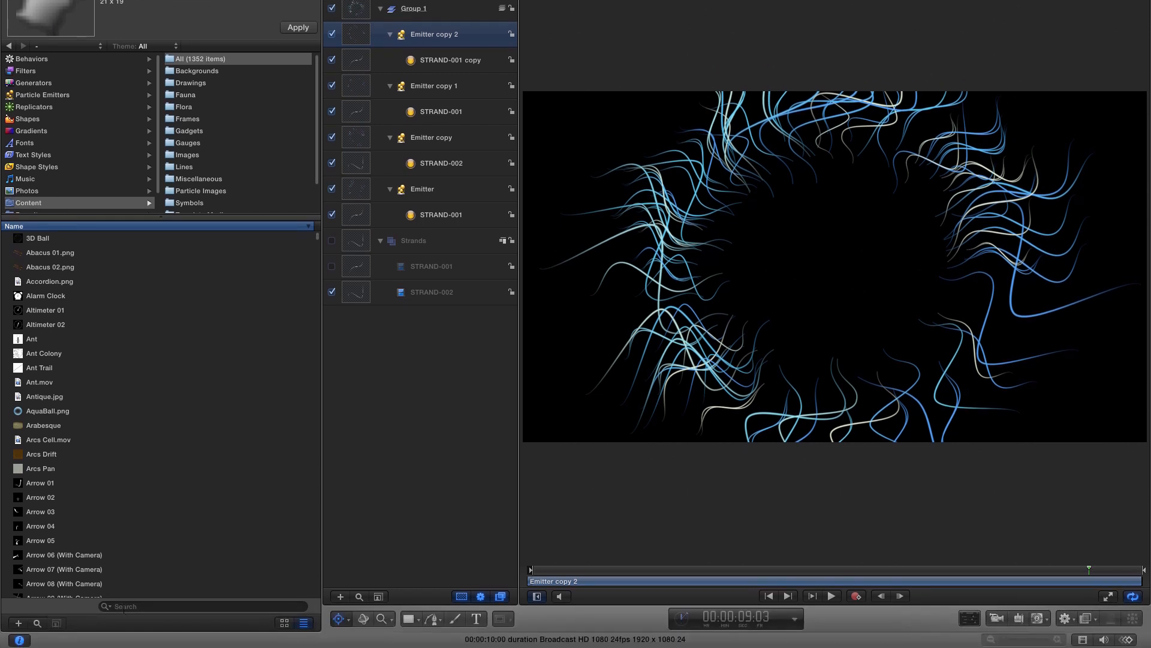
{"action": "left_click", "coordinate": [228, 646]}
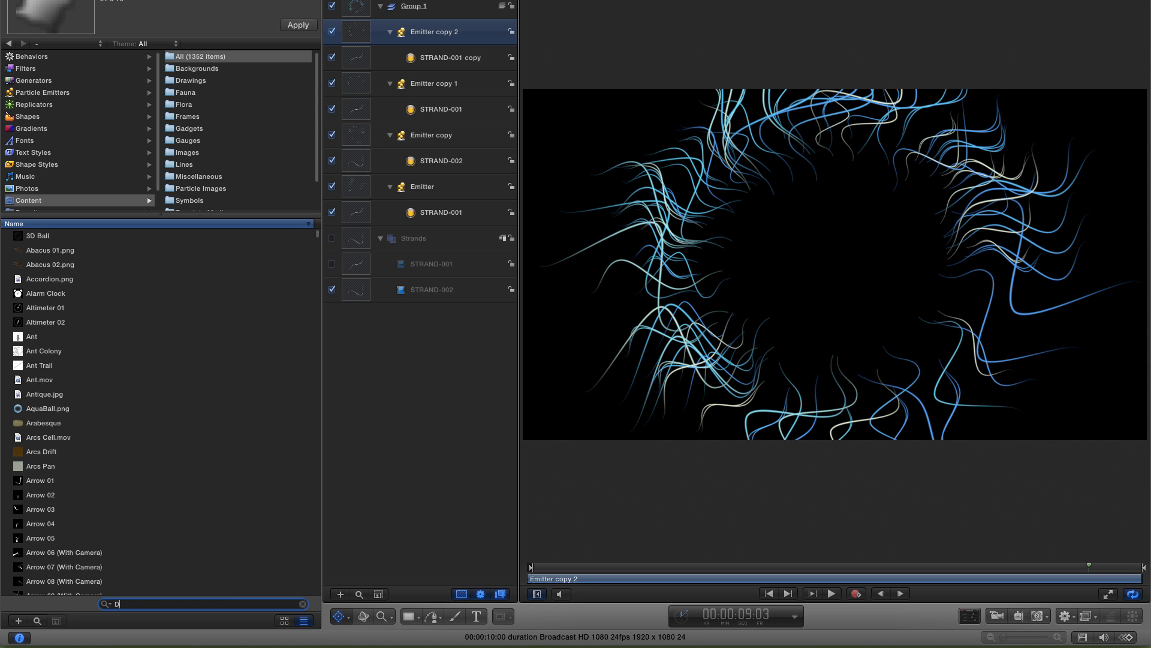
{"action": "type", "text": "DUST"}
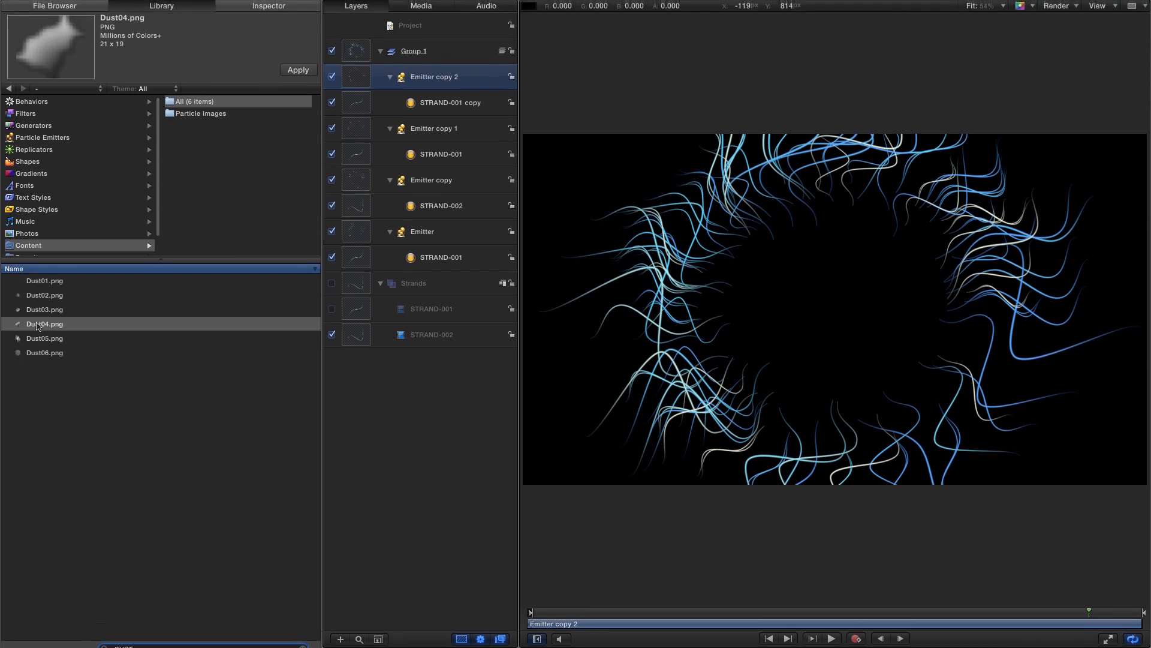
{"action": "left_click_drag", "start_coordinate": [37, 325], "coordinate": [384, 37]}
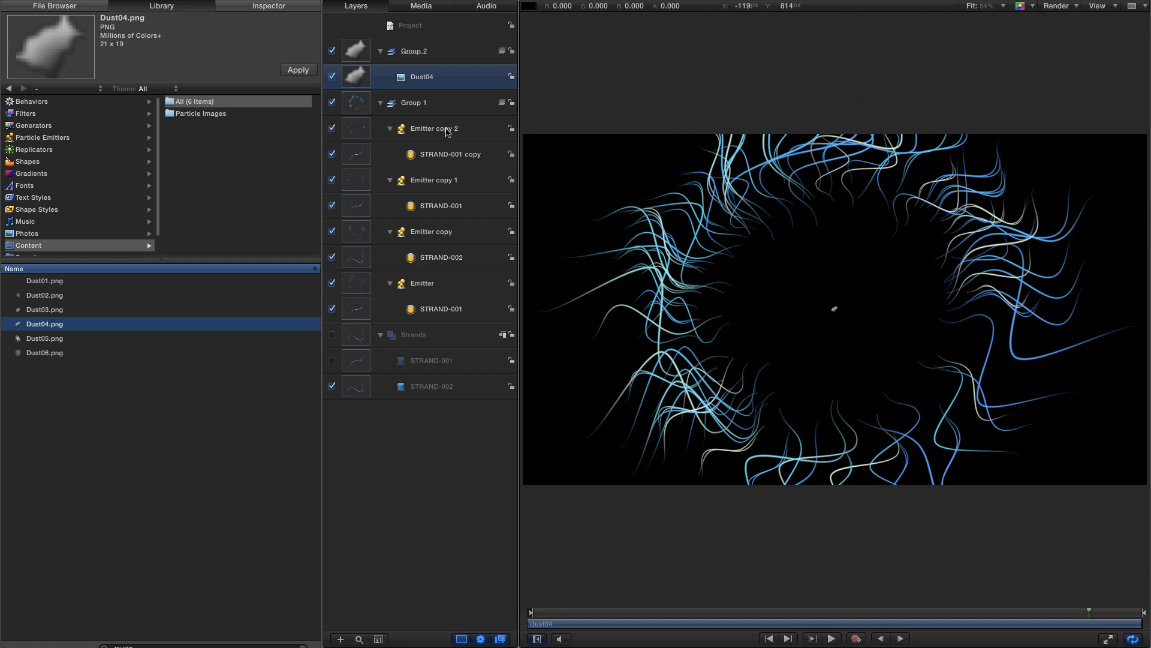
- Rename the newest particle cell, STRAND-001 copy, to DUST
{"action": "left_click", "coordinate": [444, 154]}
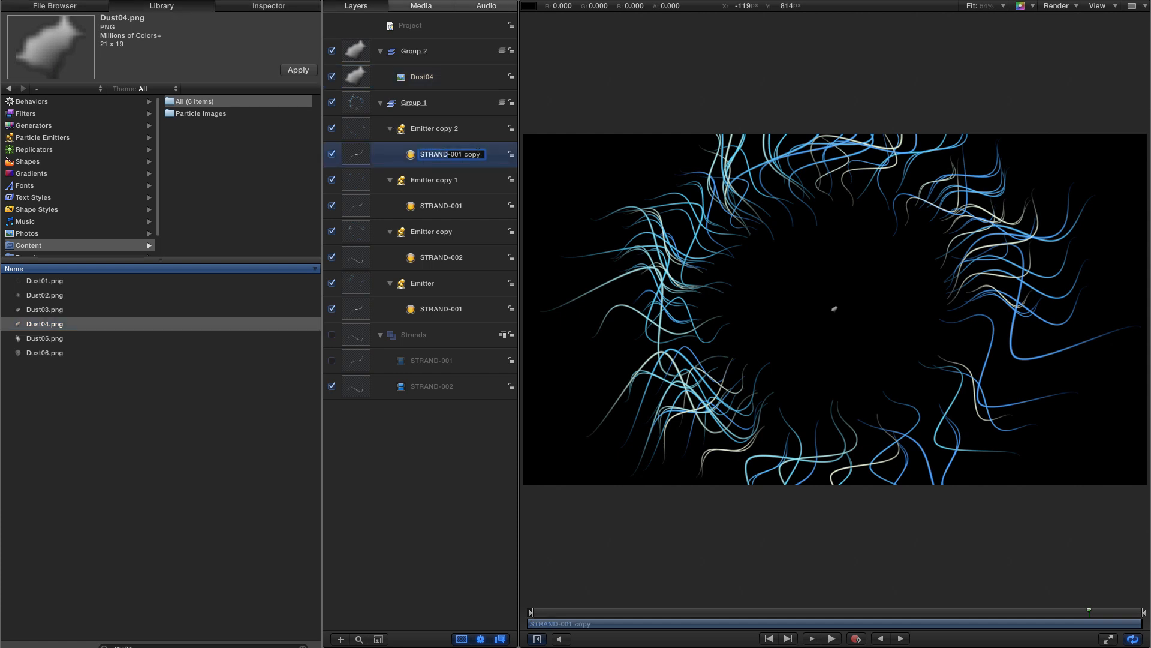
{"action": "left_click", "coordinate": [444, 155]}
{"action": "type", "text": "DUST"}
{"action": "key", "text": "Return"}
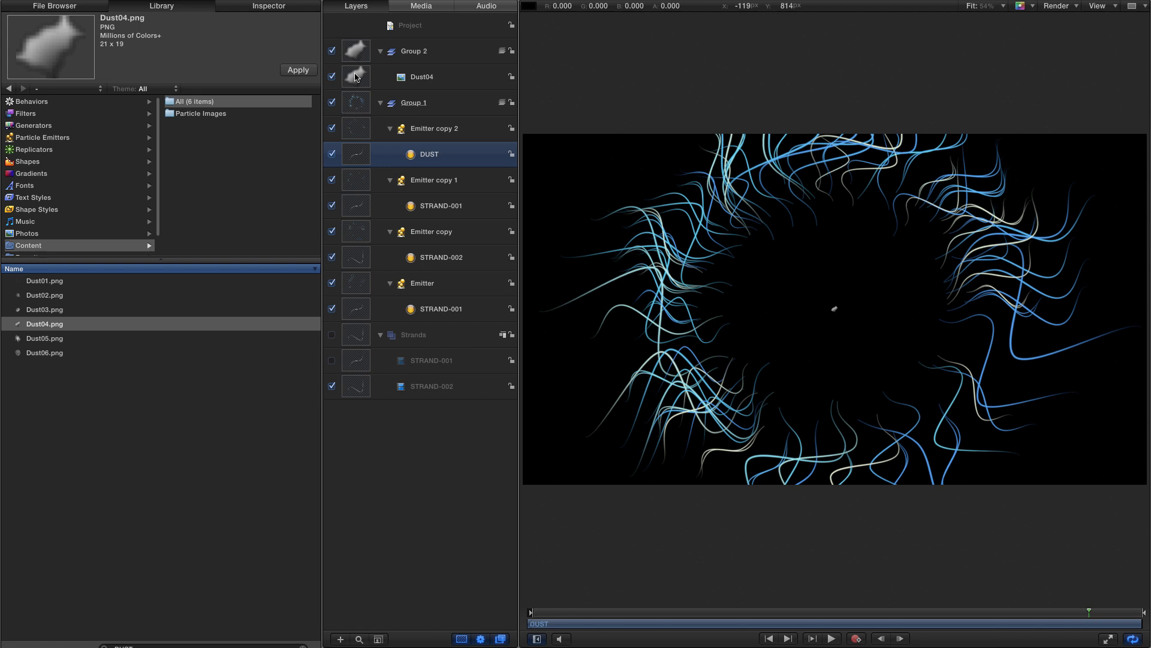
- Swap the DUST cell's particle source to the Dust04 image and hide the group holding Dust04
{"action": "left_click", "coordinate": [355, 76]}
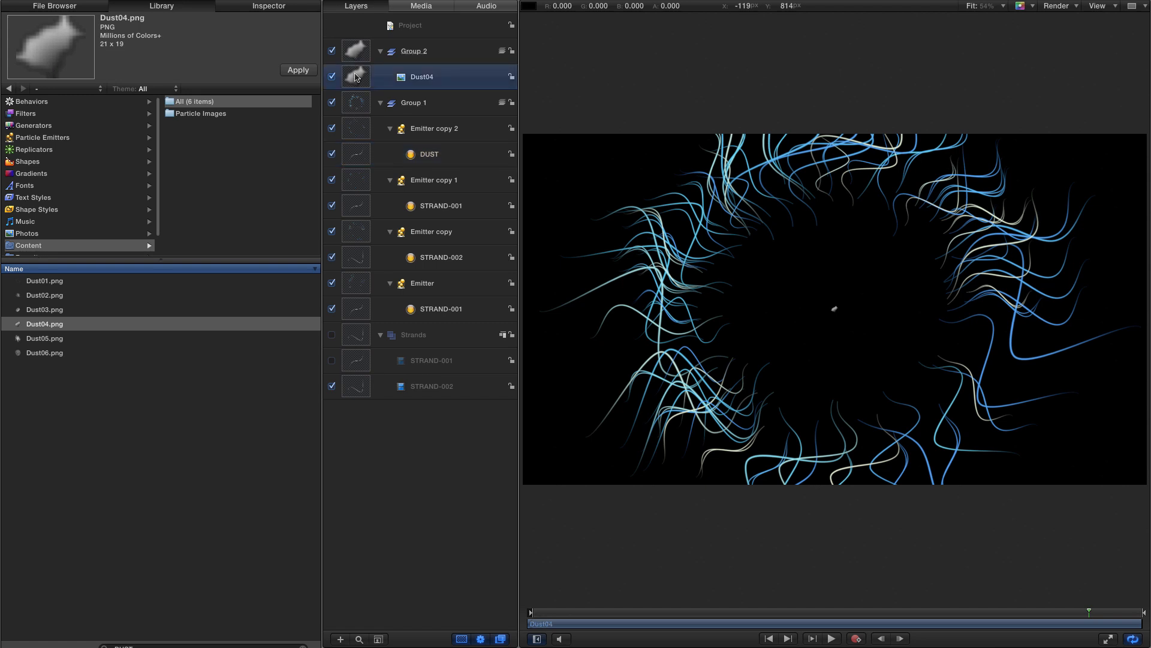
{"action": "left_click_drag", "start_coordinate": [355, 77], "coordinate": [411, 157]}
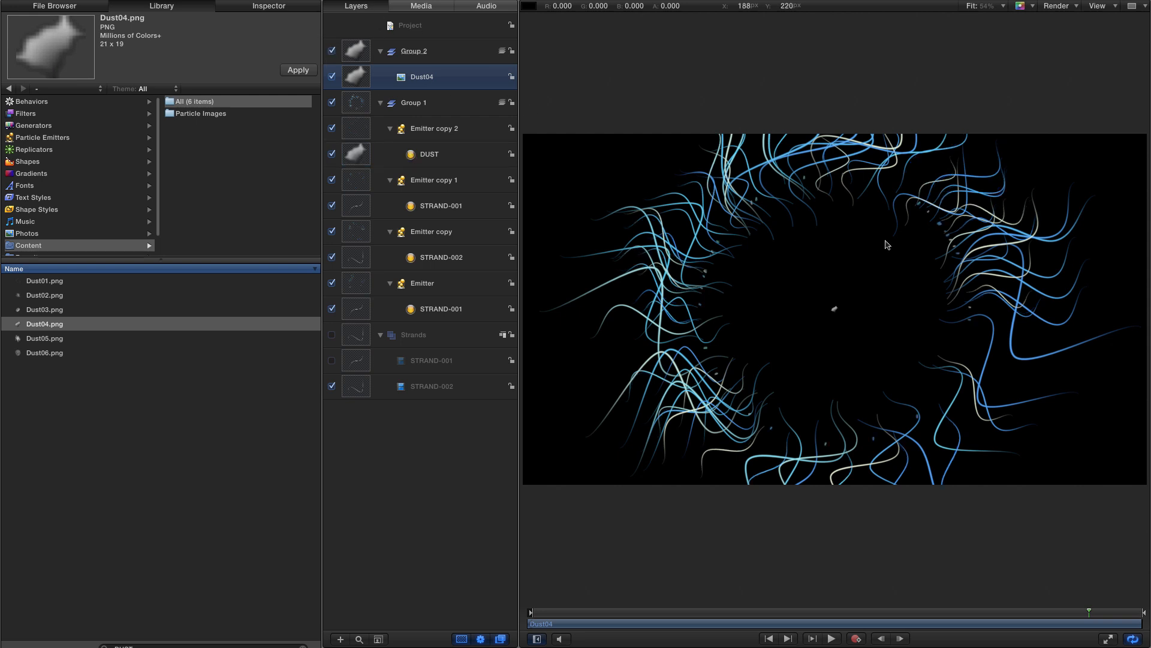
{"action": "left_click", "coordinate": [332, 51]}
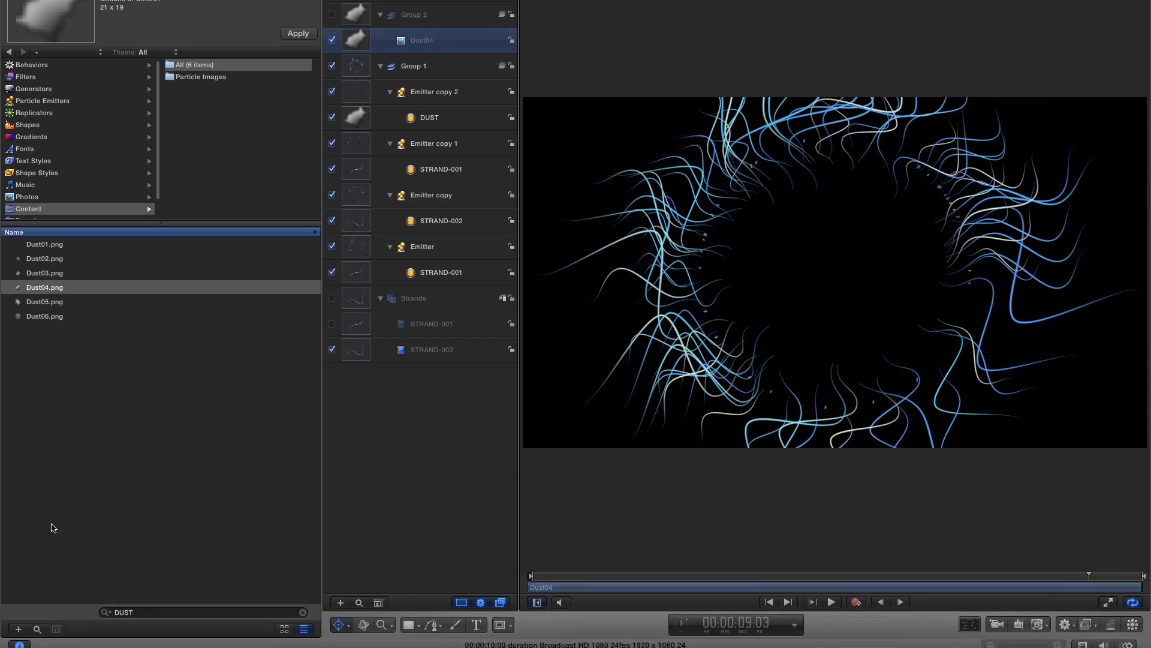
- Clear the library search and set Emitter copy 2's radius to about 361
{"action": "left_click", "coordinate": [303, 606]}
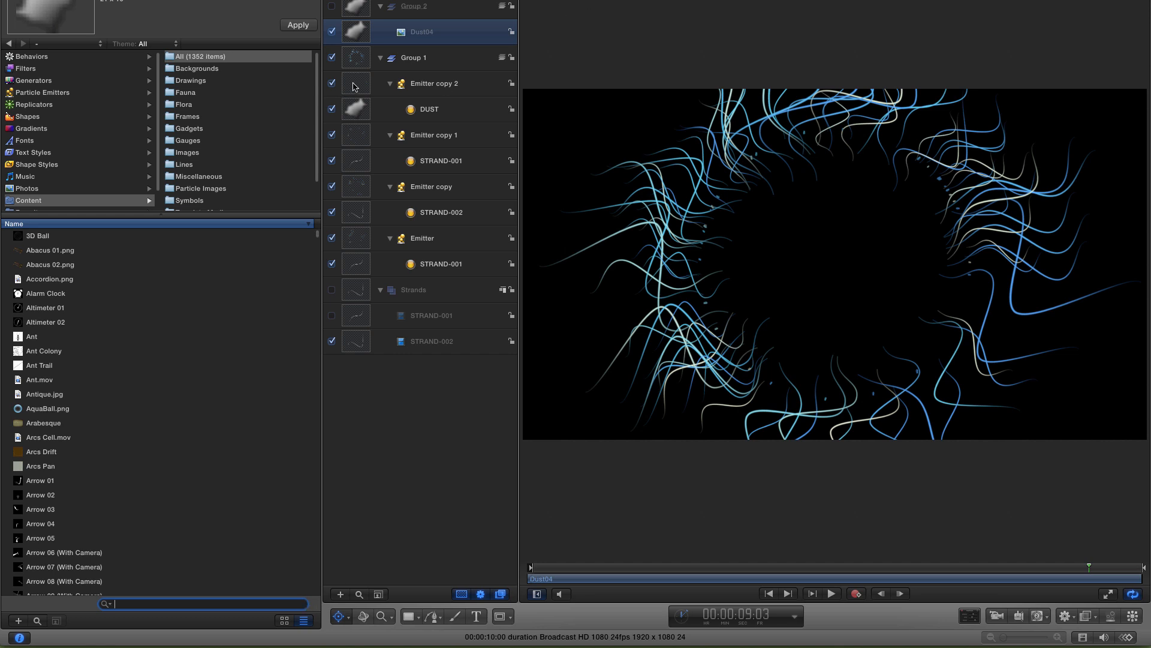
{"action": "left_click", "coordinate": [456, 89]}
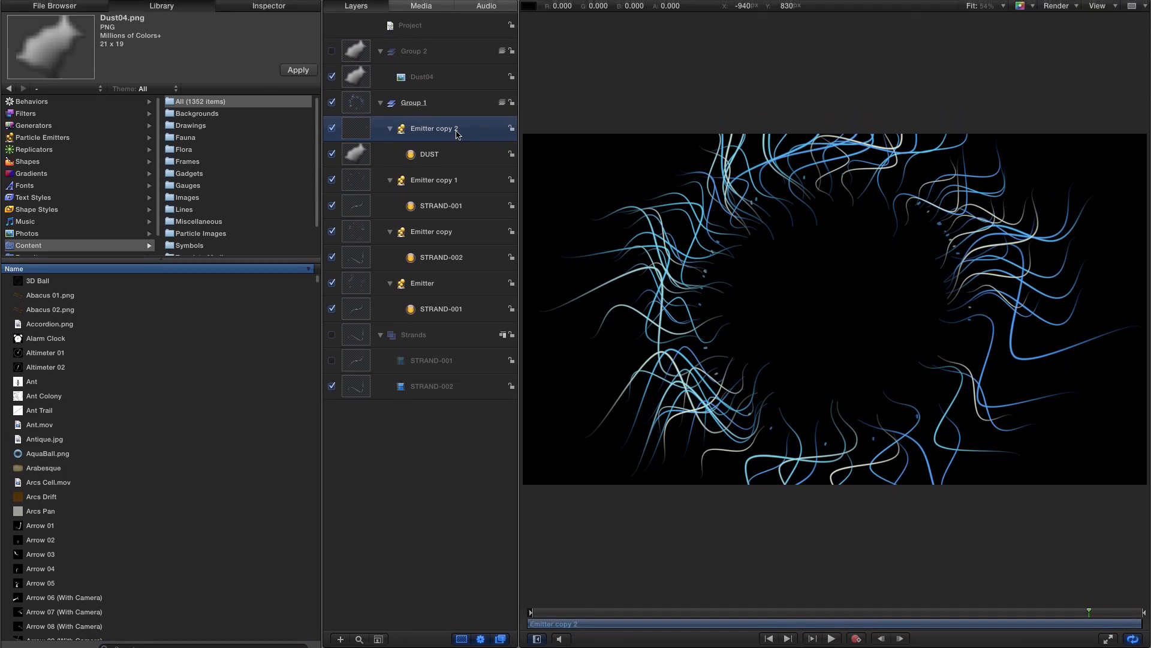
{"action": "left_click", "coordinate": [278, 7]}
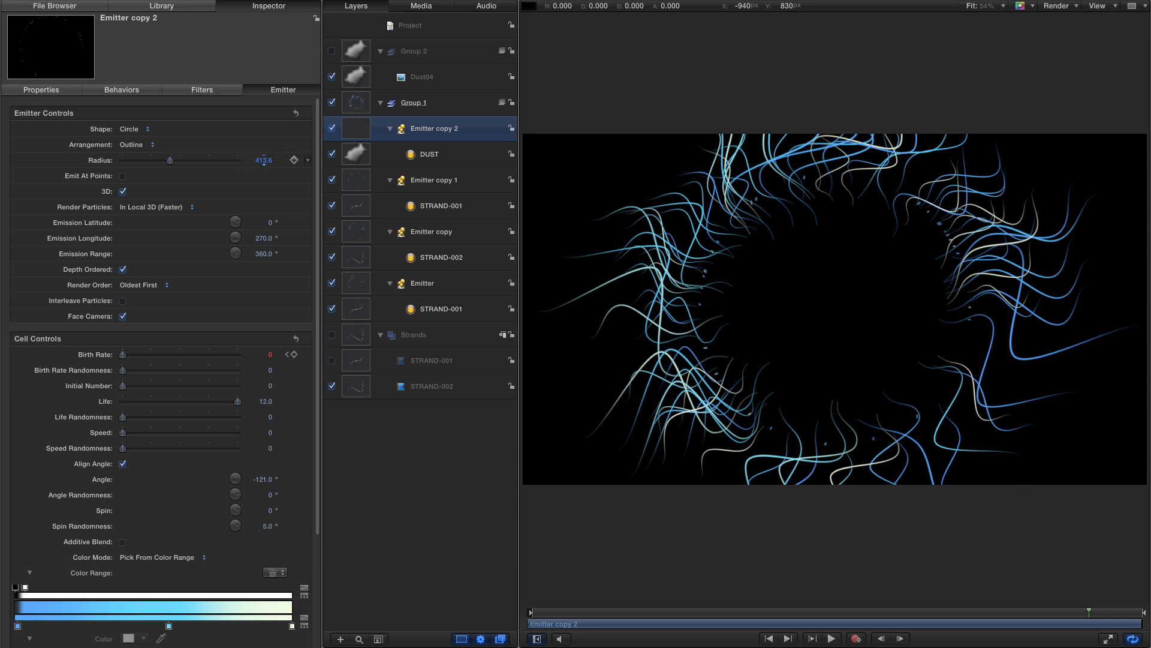
{"action": "mouse_move", "coordinate": [264, 160]}
{"action": "left_mouse_down"}
{"action": "mouse_move", "coordinate": [252, 161]}
{"action": "mouse_move", "coordinate": [262, 159]}
{"action": "left_mouse_up"}
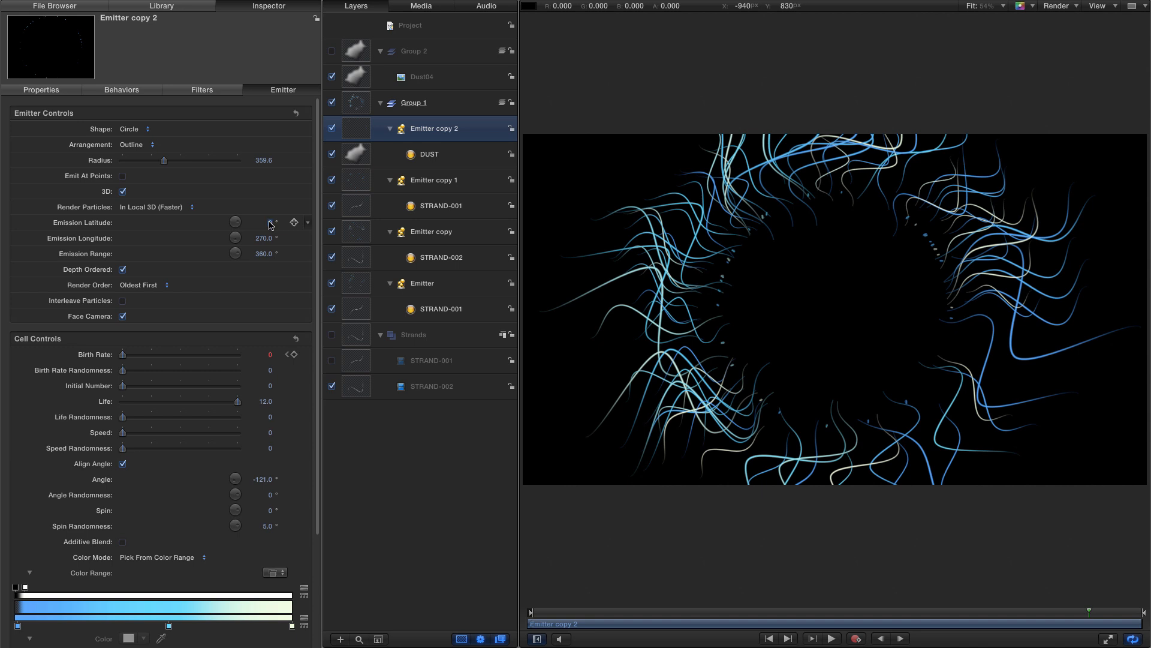
- Set Emitter copy 2's emission latitude to 90°, emission longitude to 90° and emission range to 180°
{"action": "type", "text": "90"}
{"action": "key", "text": "Tab"}
{"action": "type", "text": "90"}
{"action": "key", "text": "Tab"}
{"action": "type", "text": "180"}
{"action": "key", "text": "Return"}
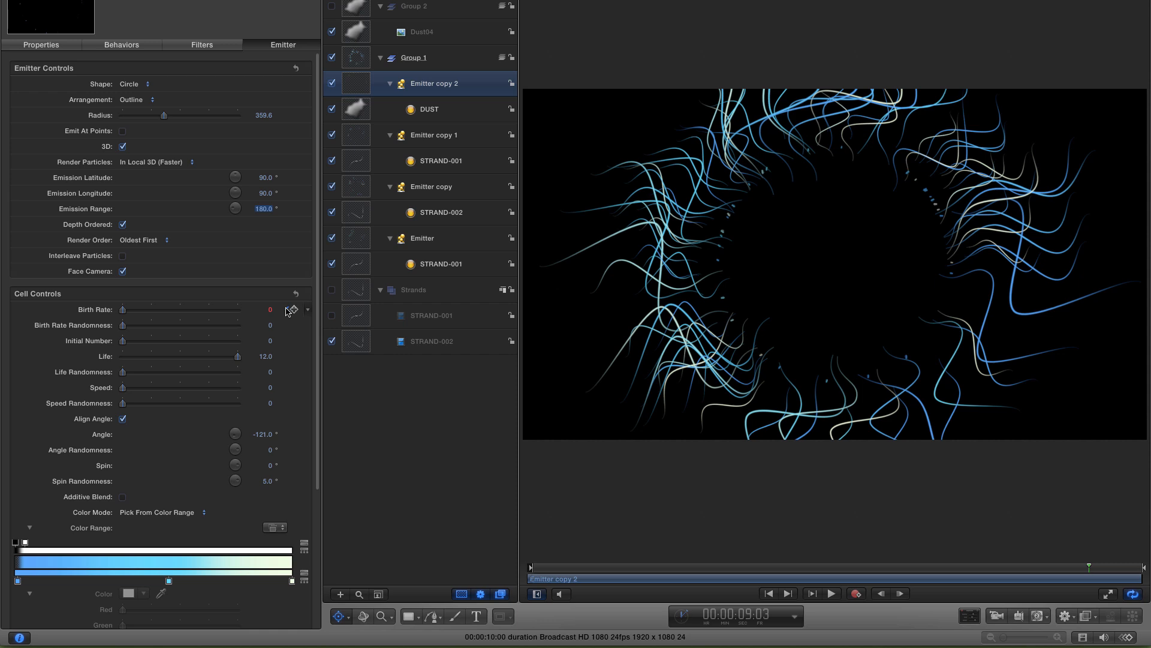
- Replace the birth rate keyframe at about 1 second with a birth rate of 75
{"action": "left_click", "coordinate": [287, 310]}
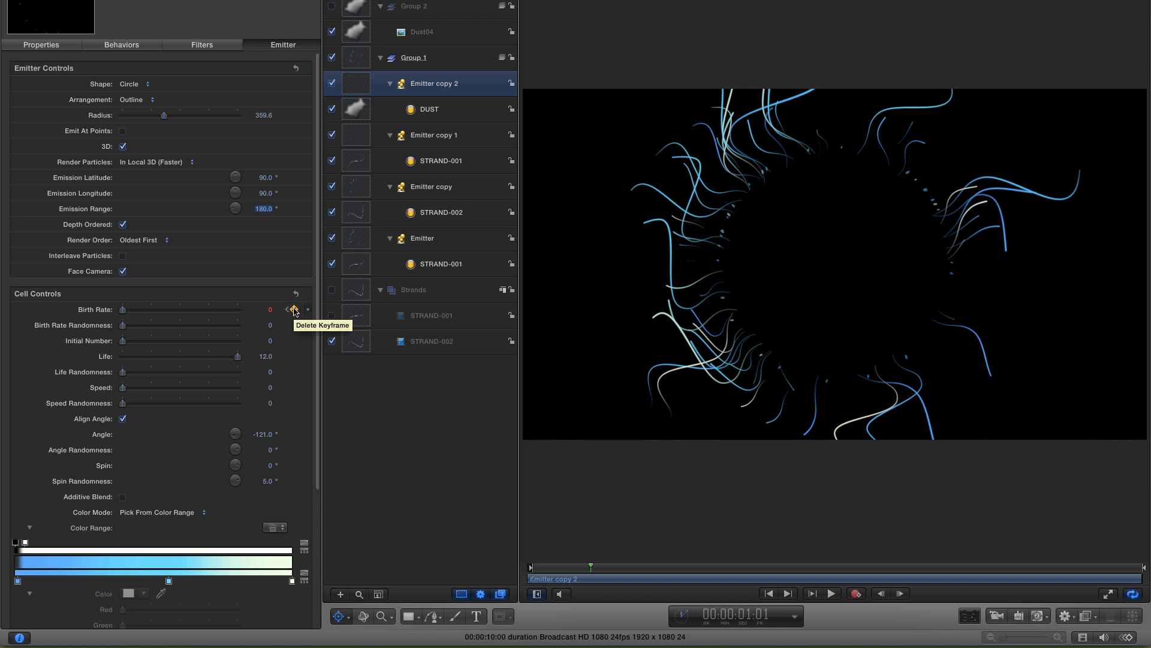
{"action": "left_click", "coordinate": [294, 310]}
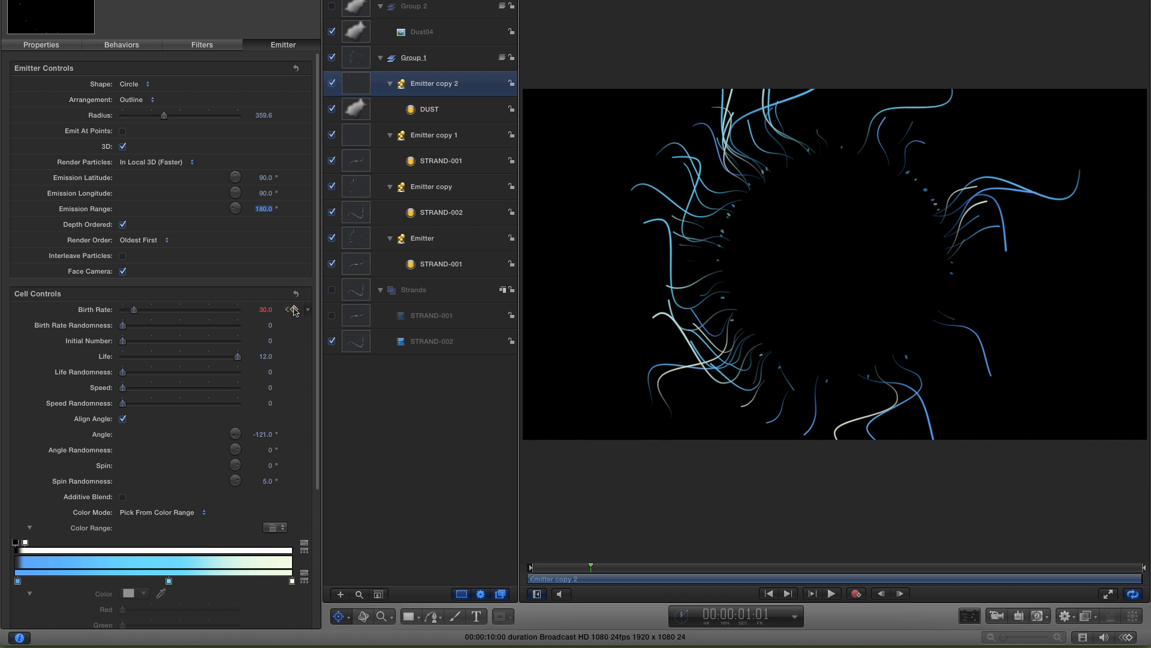
{"action": "left_click", "coordinate": [287, 311]}
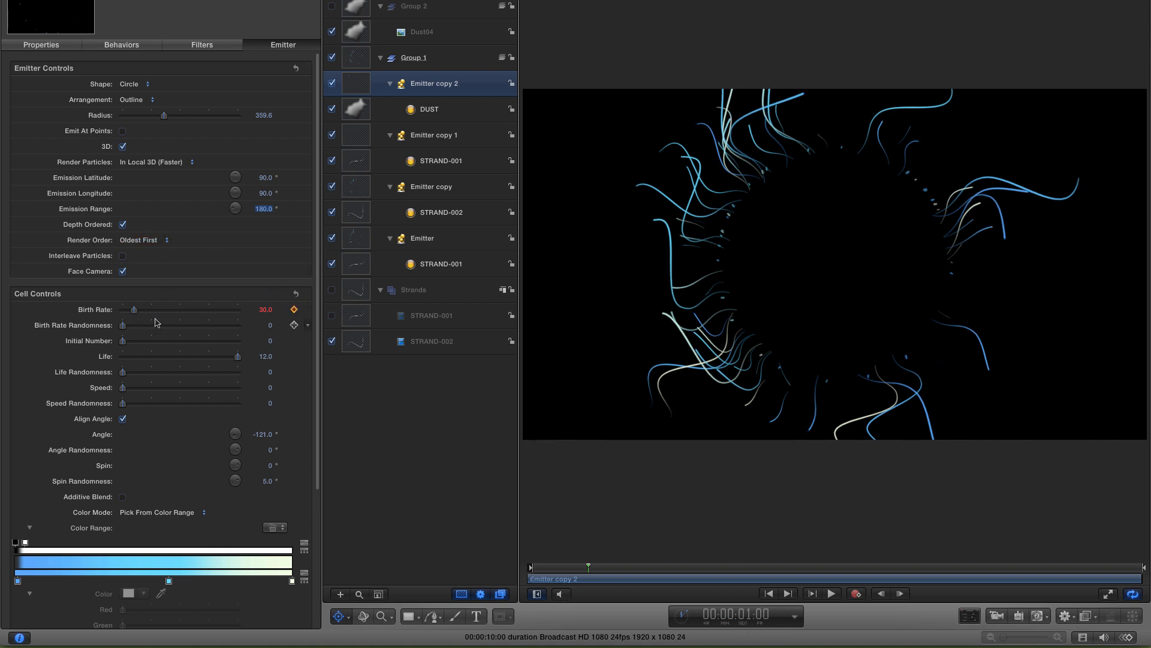
{"action": "left_click", "coordinate": [264, 310]}
{"action": "type", "text": "75"}
{"action": "key", "text": "Return"}
- Set the DUST particles' life to 7 and spin randomness to 180°
{"action": "left_click", "coordinate": [266, 357]}
{"action": "type", "text": "7"}
{"action": "key", "text": "Return"}
{"action": "scroll", "coordinate": [318, 453], "scroll_direction": "down", "scroll_amount": 5}
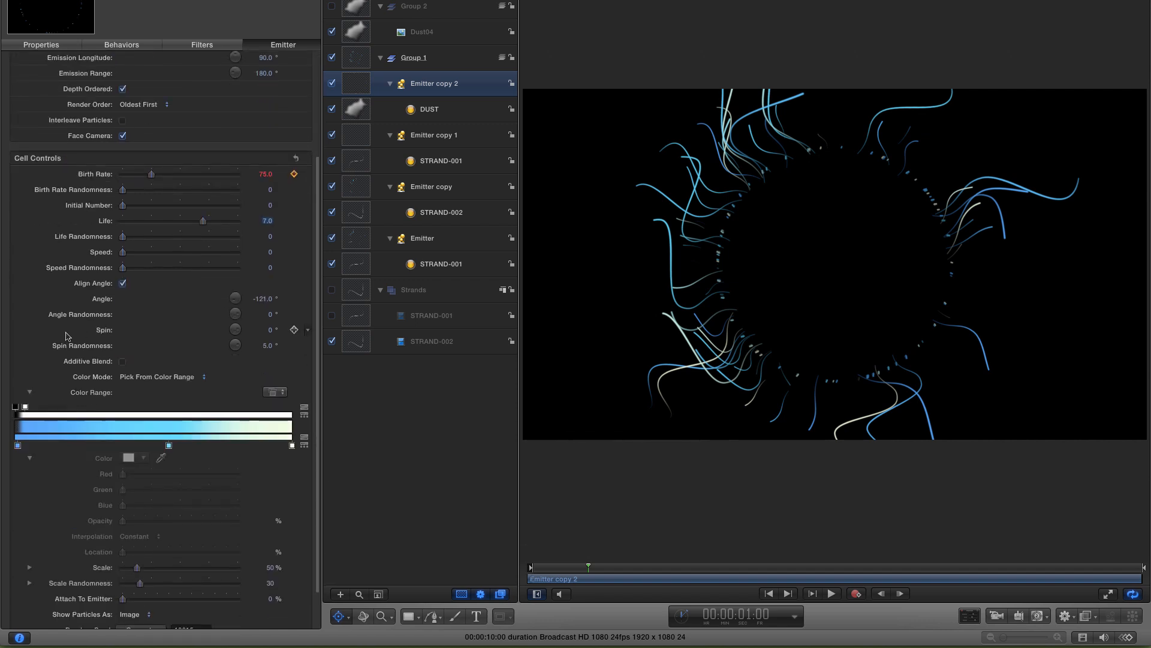
{"action": "left_click", "coordinate": [267, 347]}
{"action": "type", "text": "180"}
{"action": "key", "text": "Return"}
- Move the color range's end opacity tag to 100% and set its opacity to 0%
{"action": "left_click", "coordinate": [271, 409]}
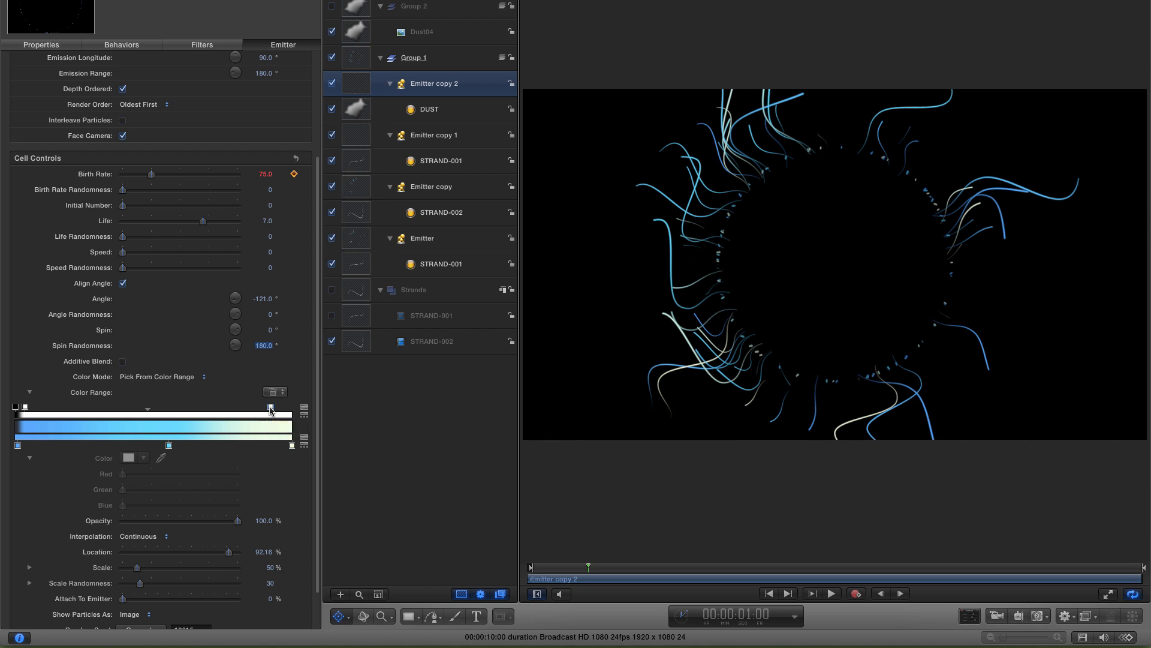
{"action": "left_click_drag", "start_coordinate": [270, 408], "coordinate": [294, 409]}
{"action": "left_click_drag", "start_coordinate": [238, 521], "coordinate": [106, 520]}
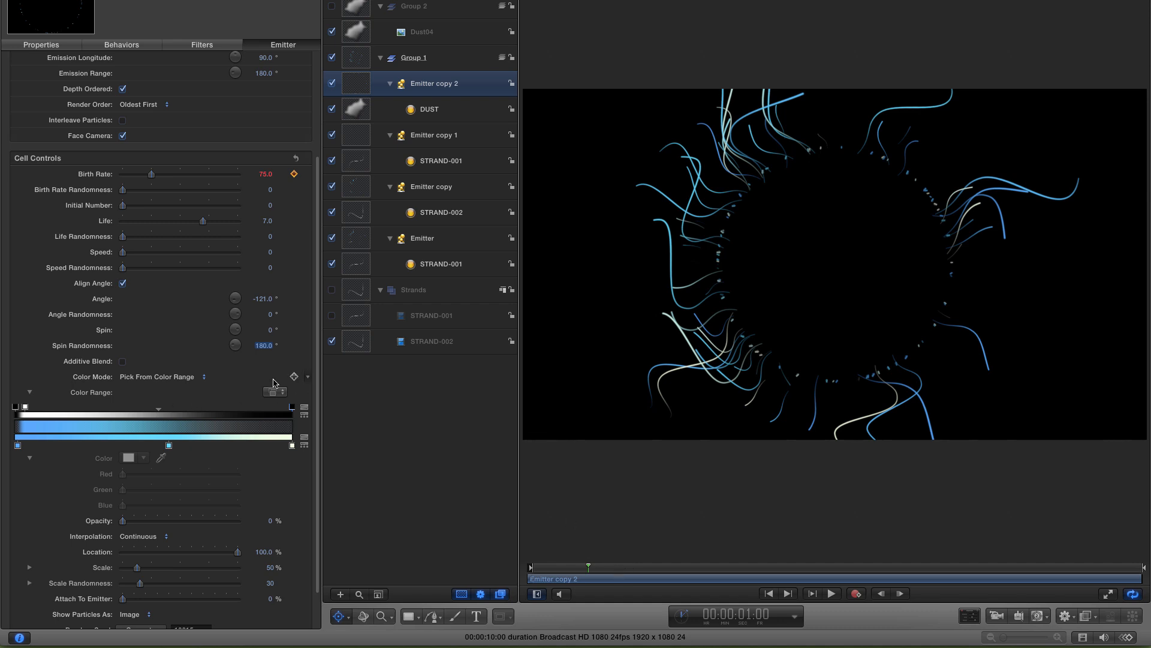
{"action": "scroll", "coordinate": [274, 383], "scroll_direction": "down", "scroll_amount": 3}
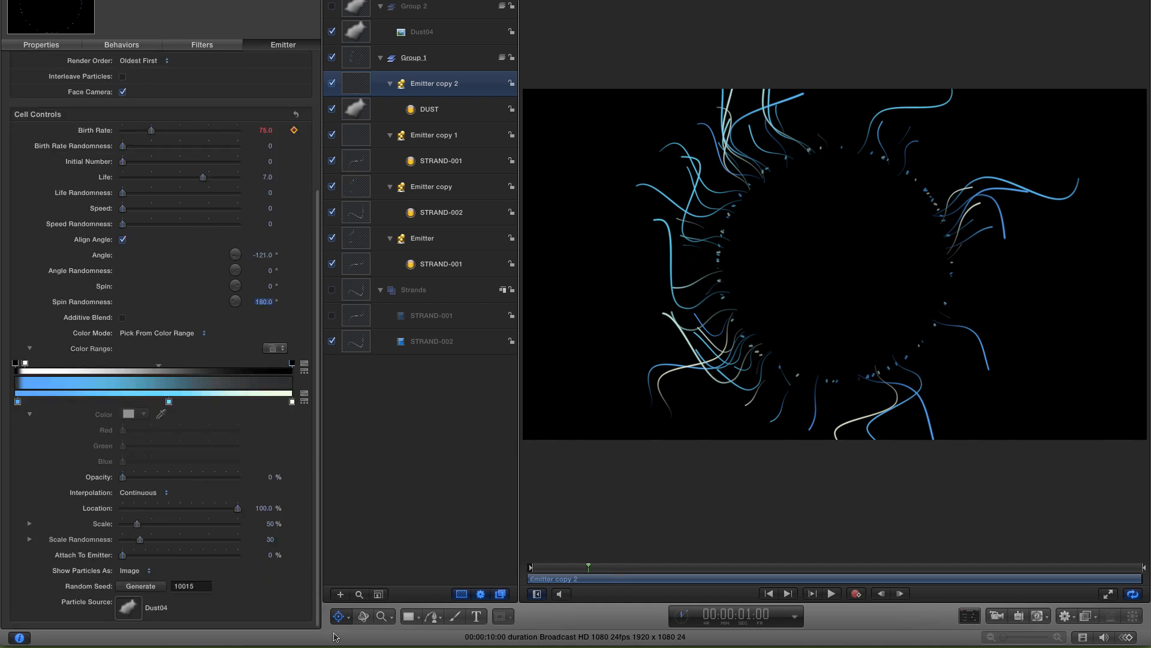
{"action": "left_click", "coordinate": [271, 524]}
{"action": "type", "text": "30"}
{"action": "key", "text": "Return"}
{"action": "key", "text": "super+z"}
- Set the particles' scale randomness to 50
{"action": "left_click", "coordinate": [273, 539]}
{"action": "type", "text": "50"}
{"action": "key", "text": "Return"}
- Set the particle speed to 100 and speed randomness to 300, and play back the animation
{"action": "left_click", "coordinate": [271, 208]}
{"action": "key", "text": "Tab"}
{"action": "type", "text": "3"}
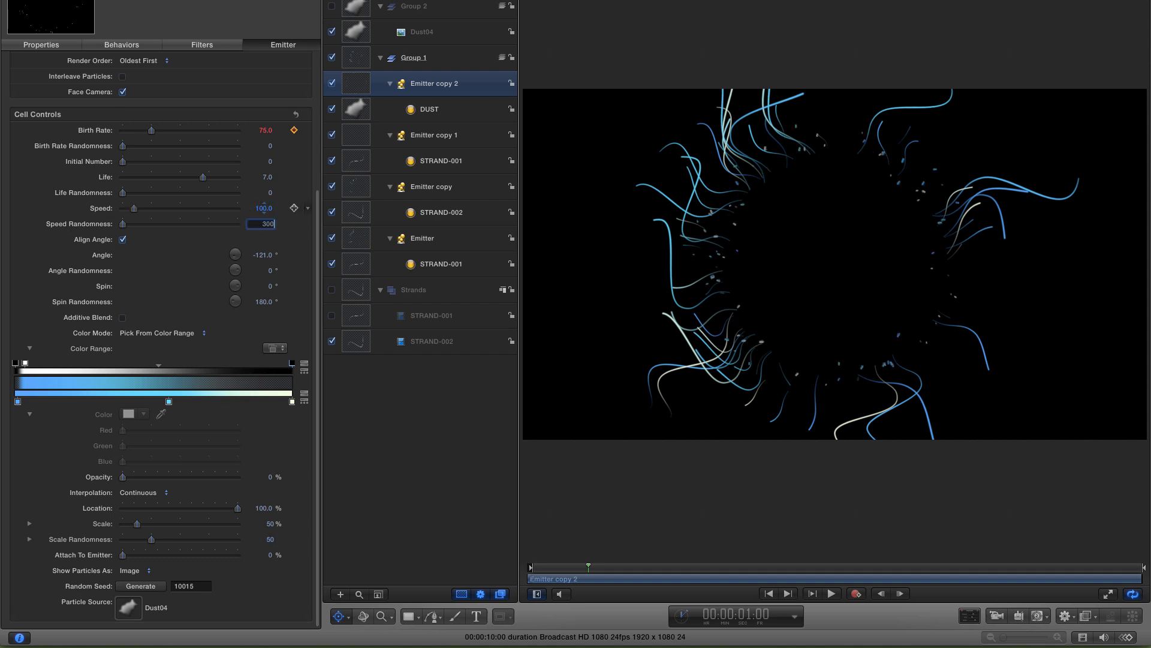
{"action": "key", "text": "Return"}
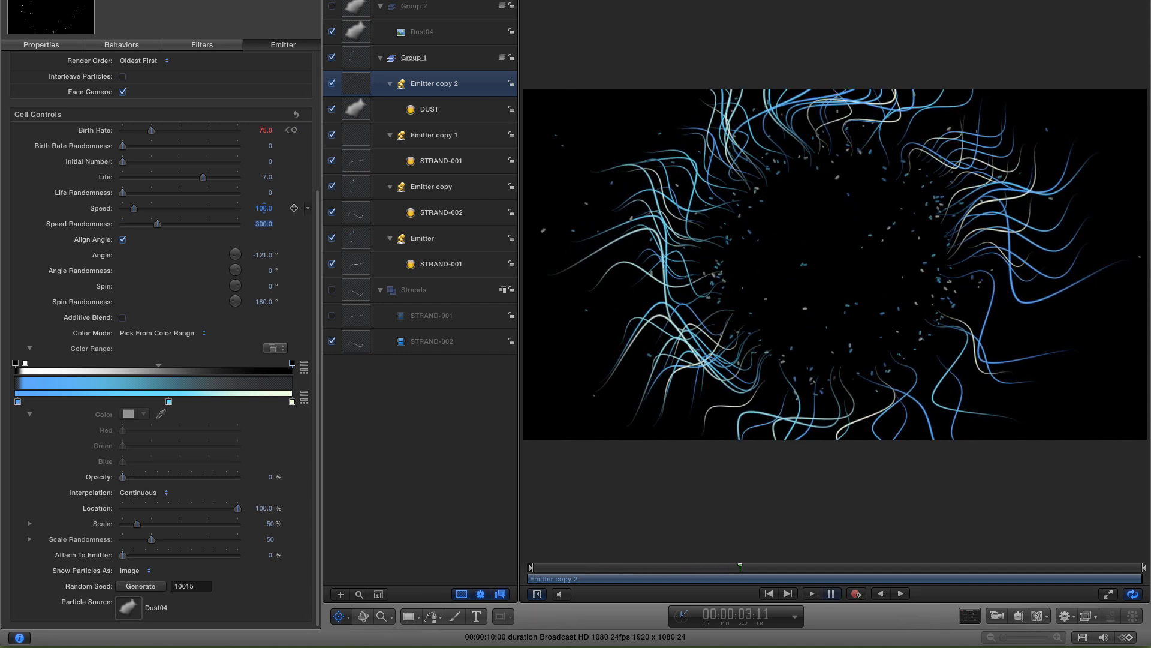
{"action": "key", "text": "space"}
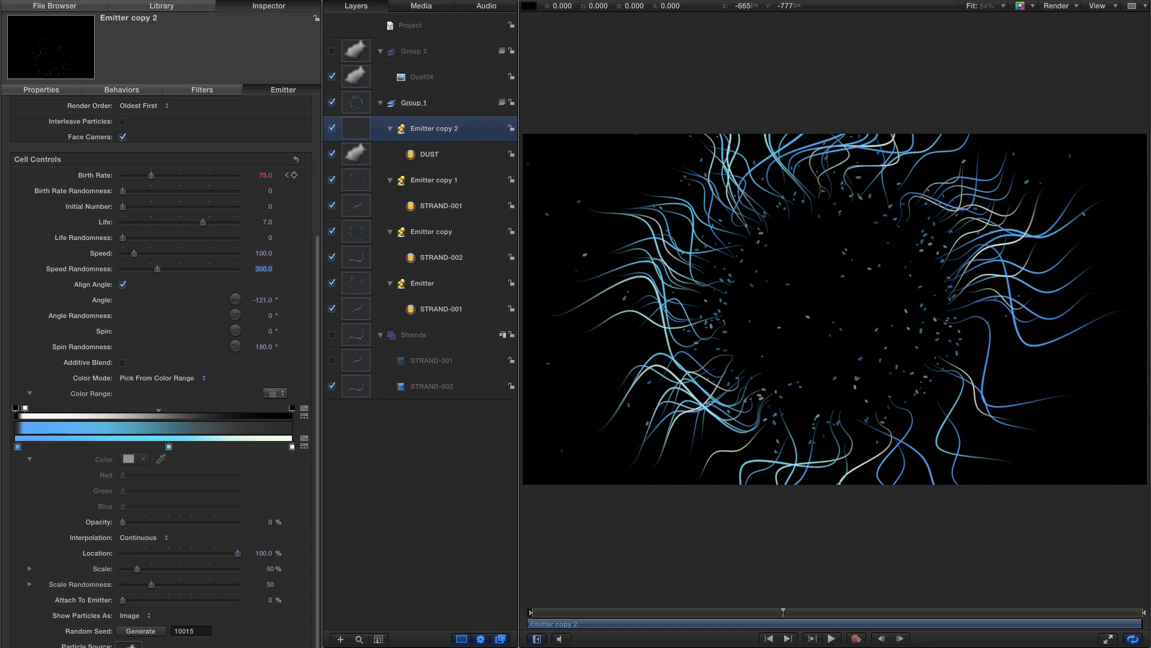
- Apply the Glow filter from the library to the Emitter layer
{"action": "left_click", "coordinate": [361, 285]}
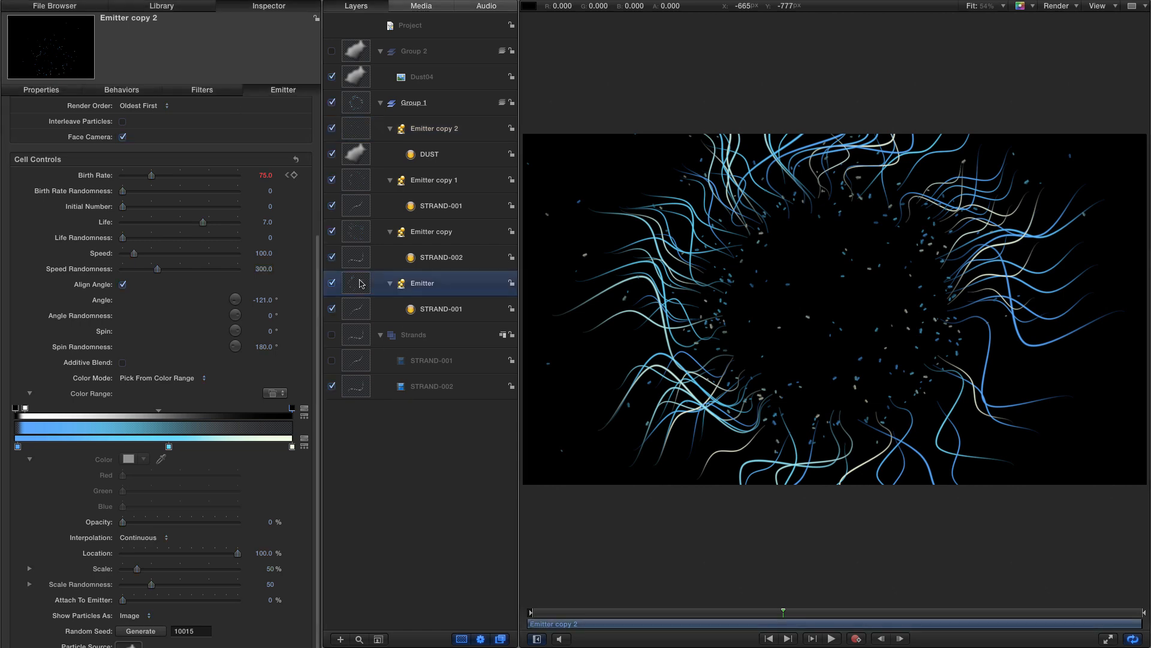
{"action": "left_click", "coordinate": [175, 6]}
{"action": "left_click", "coordinate": [26, 112]}
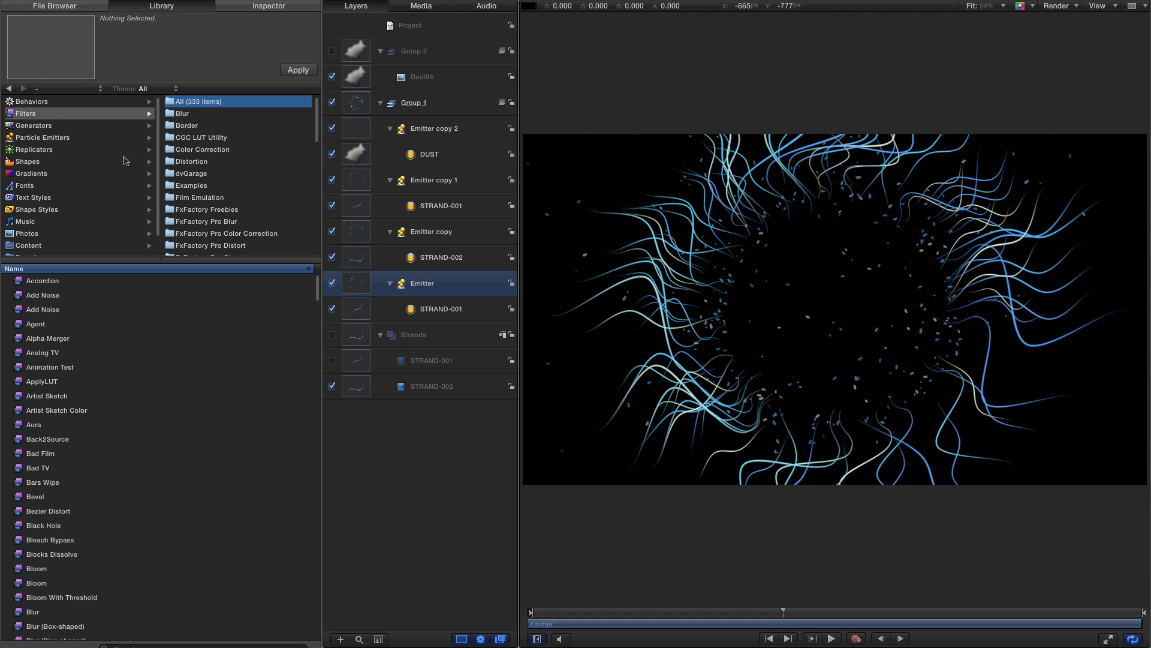
{"action": "scroll", "coordinate": [220, 206], "scroll_direction": "down", "scroll_amount": 5}
{"action": "left_click", "coordinate": [191, 213]}
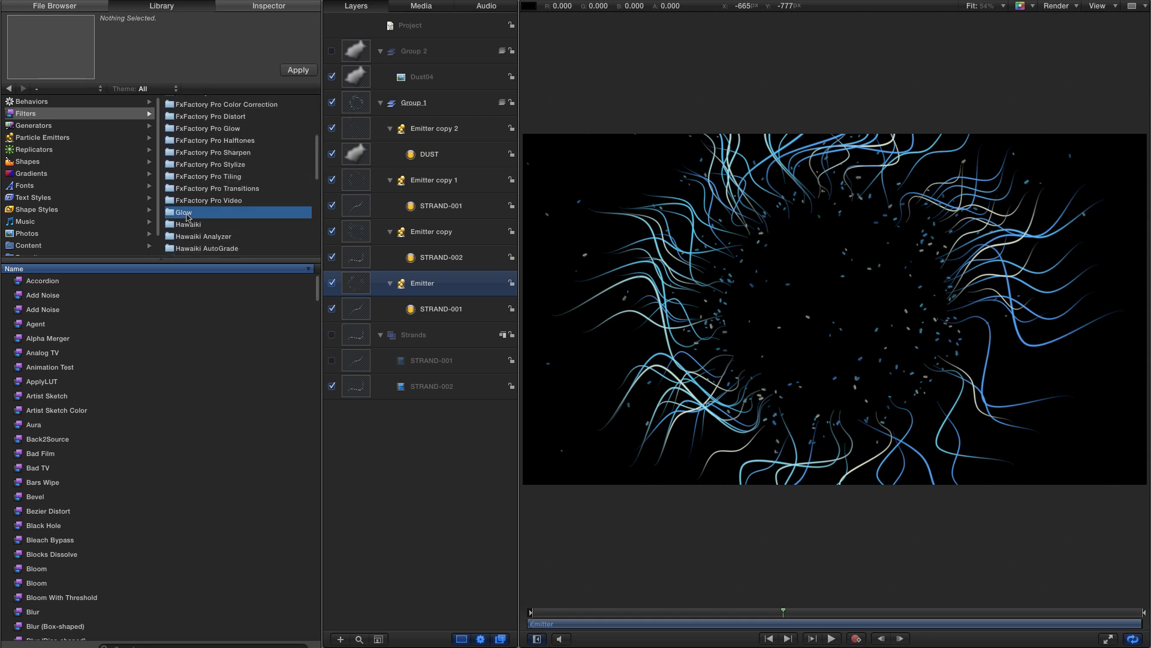
{"action": "left_click_drag", "start_coordinate": [20, 340], "coordinate": [352, 285]}
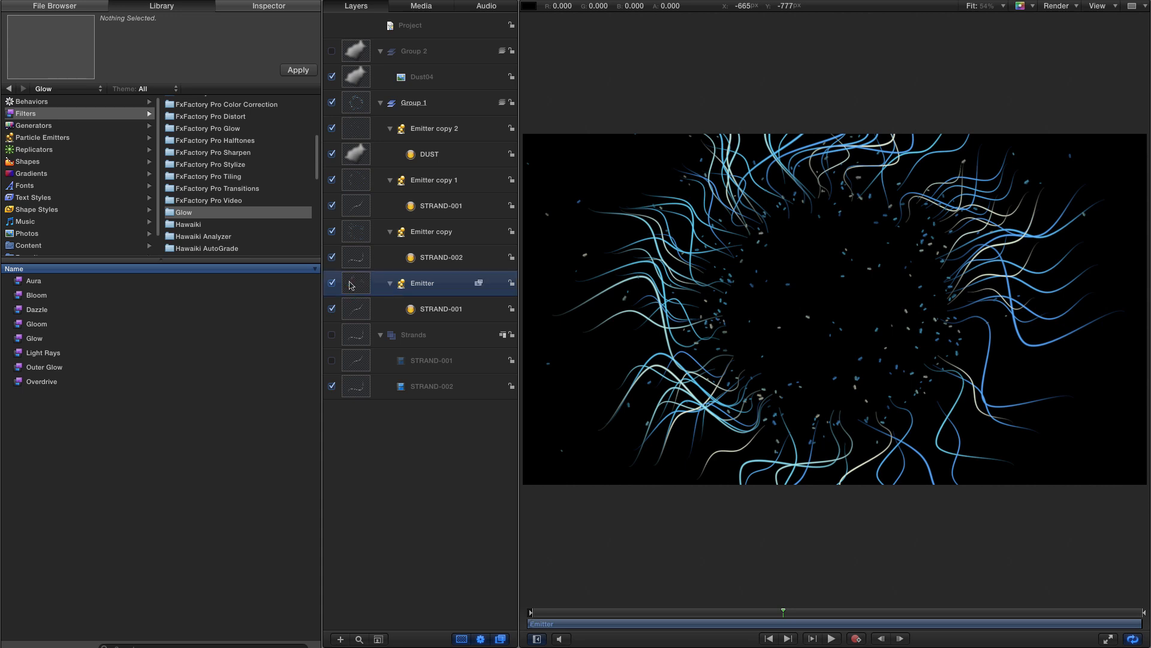
- Set the Glow filter's radius to 100 and threshold to 0.25
{"action": "left_click", "coordinate": [271, 7]}
{"action": "left_click", "coordinate": [267, 130]}
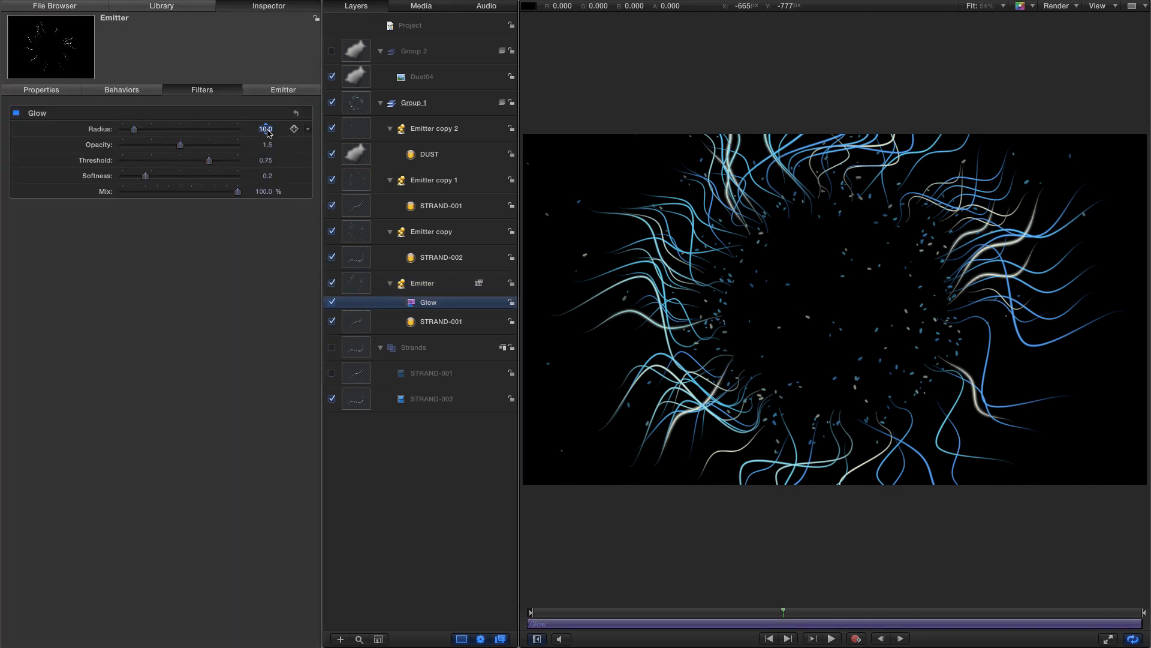
{"action": "type", "text": "100"}
{"action": "key", "text": "Tab"}
{"action": "key", "text": "Tab"}
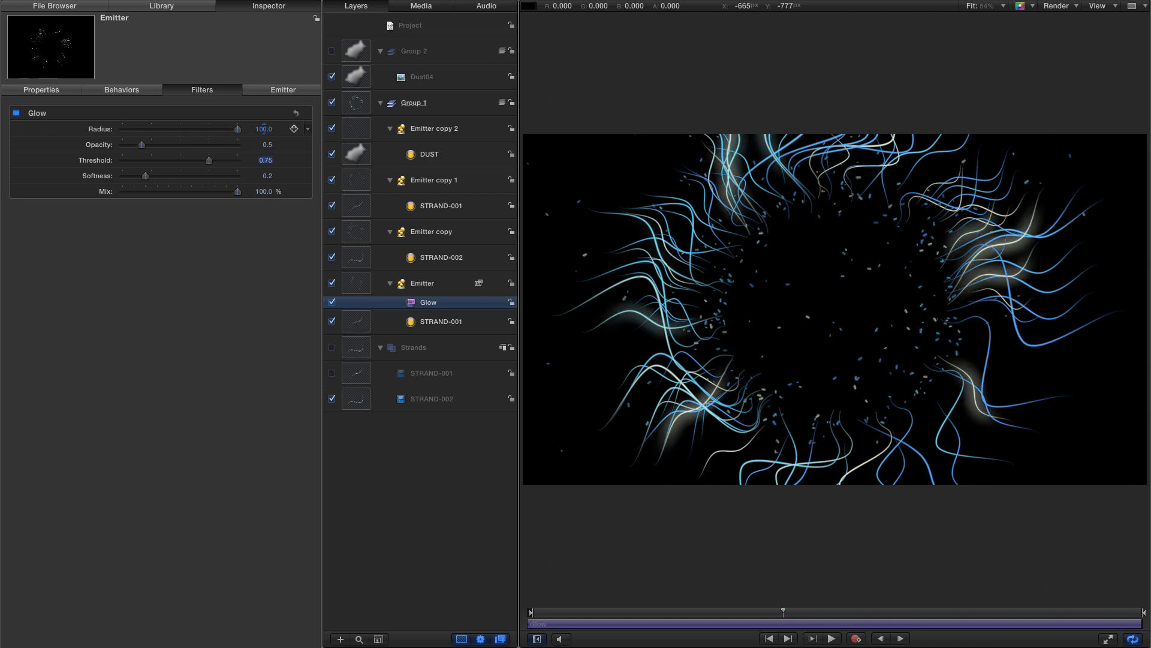
{"action": "key", "text": "BackSpace"}
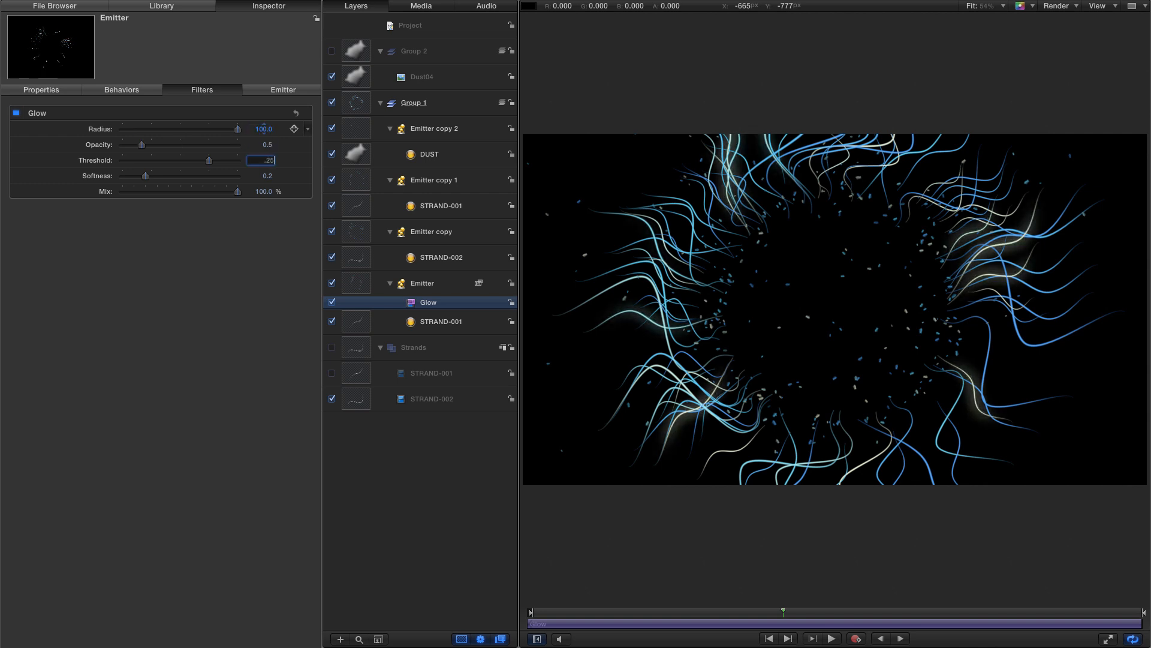
{"action": "type", "text": ".25"}
{"action": "key", "text": "Return"}
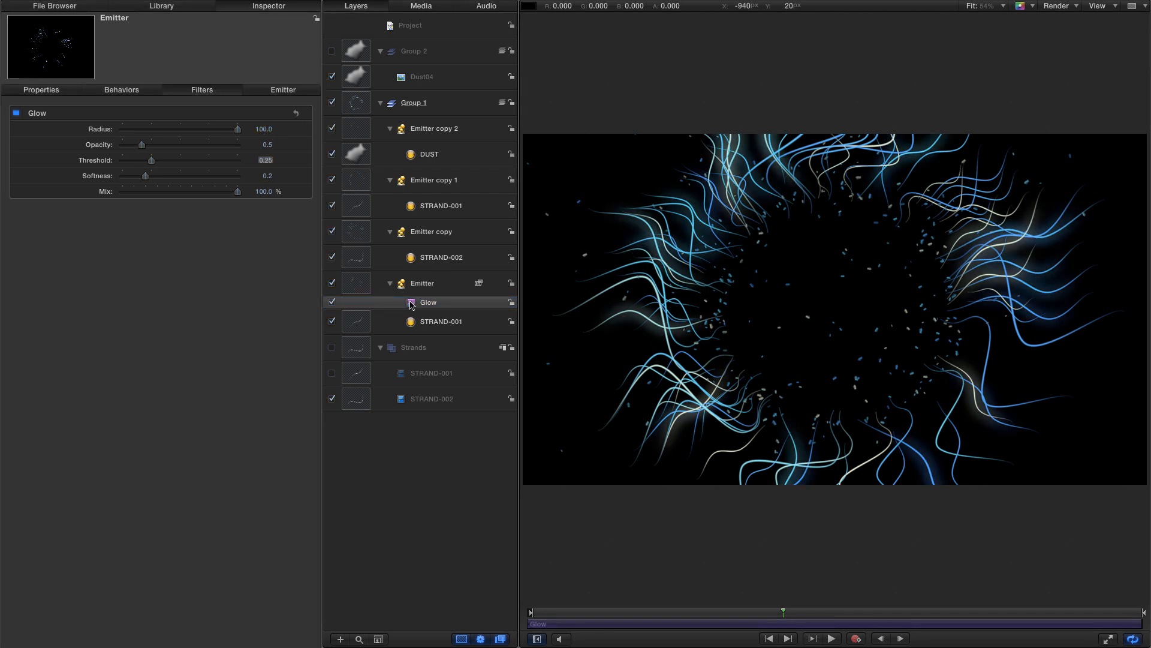
- Copy the Glow filter onto Emitter copy and set the copy's radius to 50 and opacity to 1.0
{"action": "left_click_drag", "start_coordinate": [413, 306], "coordinate": [355, 233]}
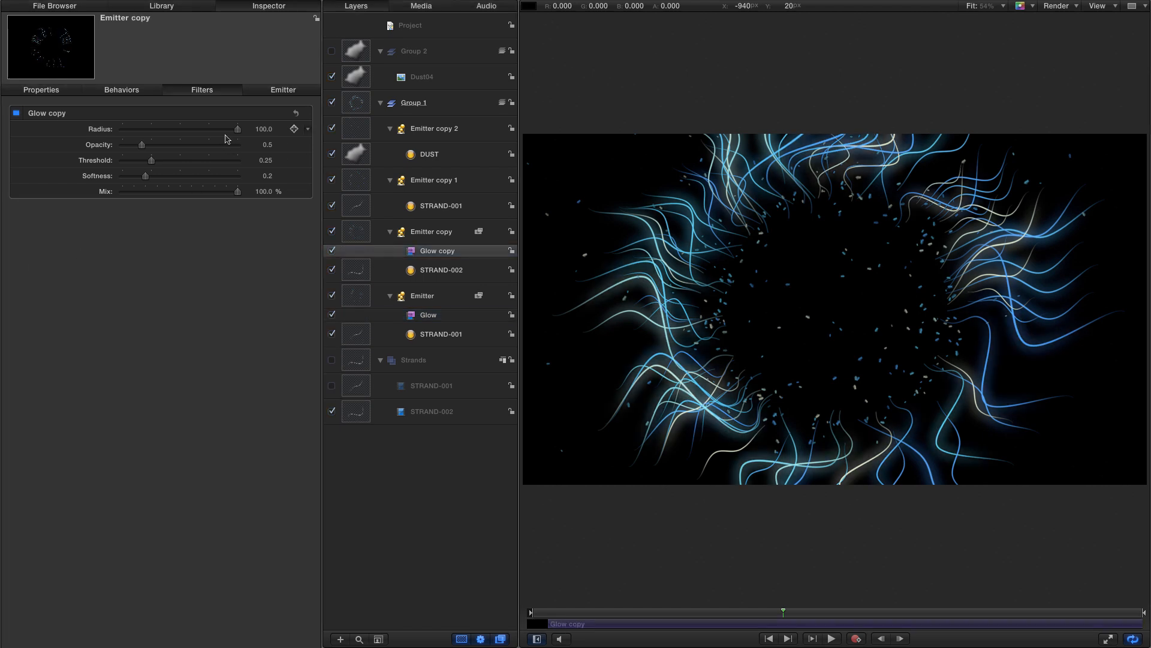
{"action": "left_click", "coordinate": [262, 128]}
{"action": "type", "text": "50"}
{"action": "key", "text": "Return"}
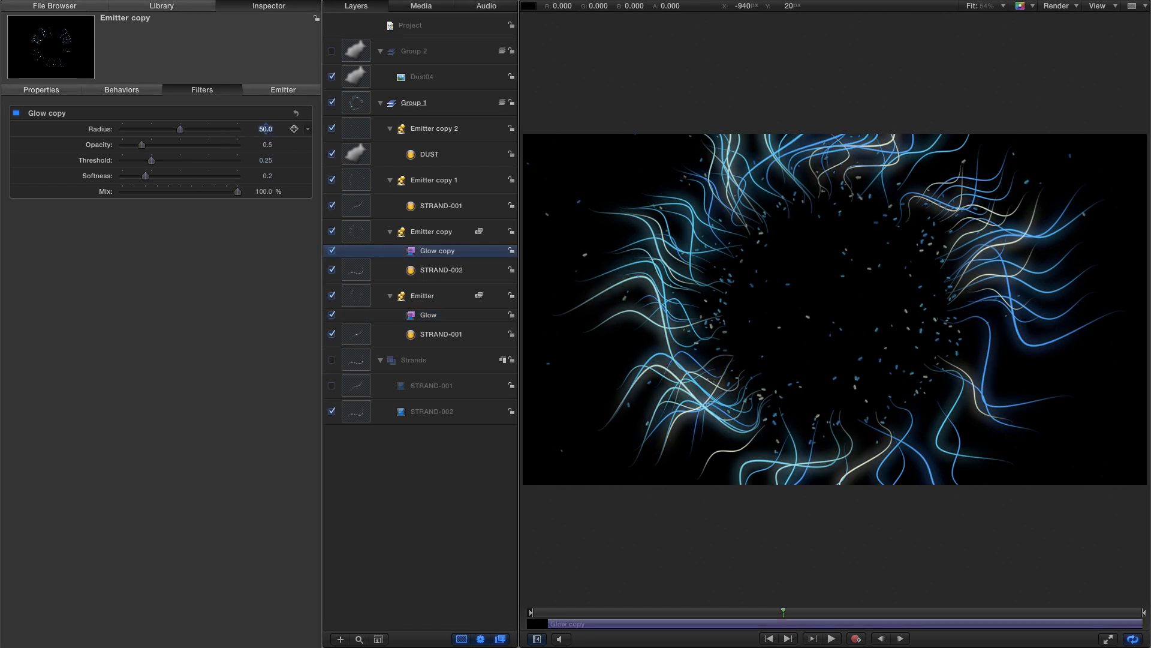
{"action": "key", "text": "Tab"}
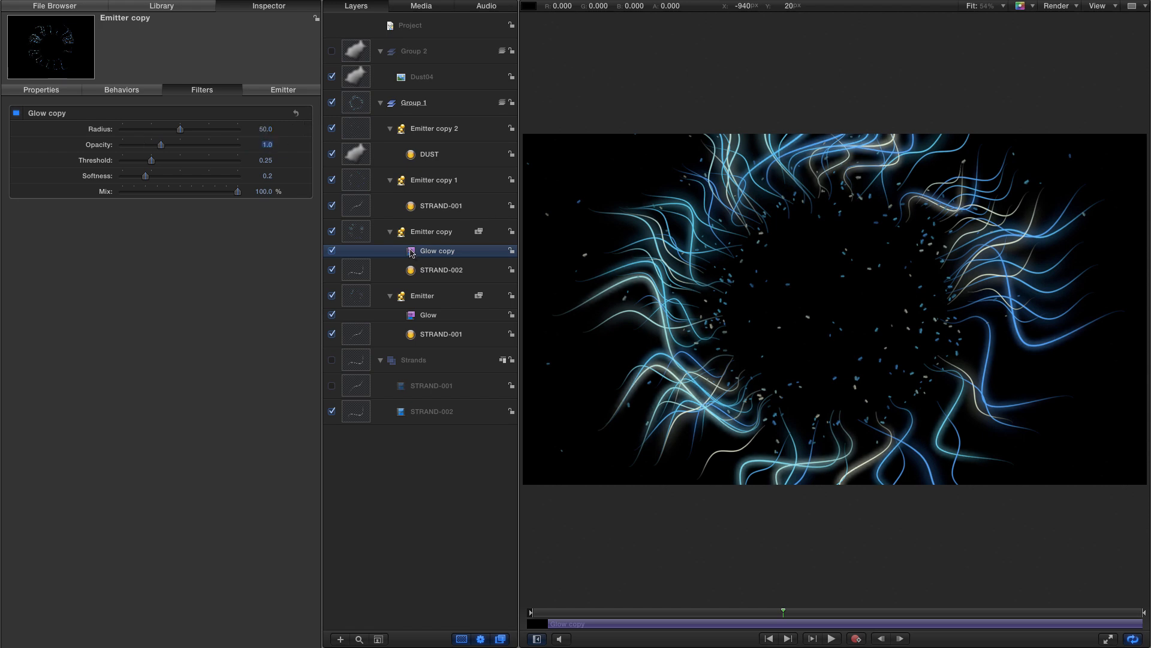
- Copy the glow onto Emitter copy 1 and set its radius to 100, opacity 0.5 and threshold 0
{"action": "left_click_drag", "start_coordinate": [412, 252], "coordinate": [351, 179]}
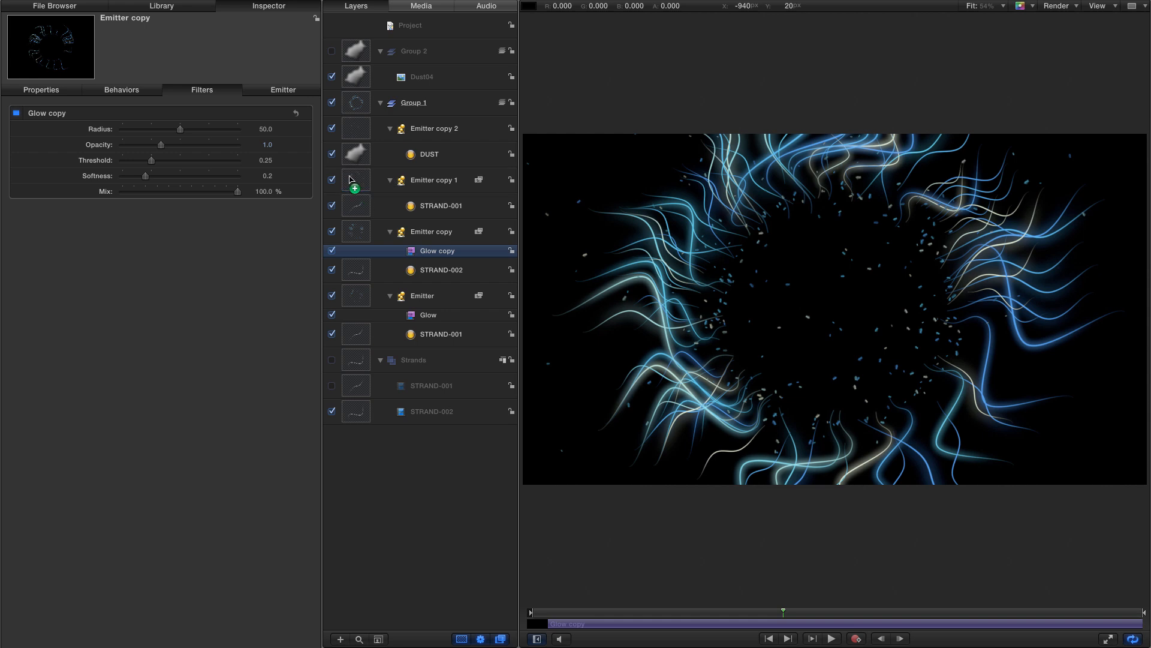
{"action": "left_click", "coordinate": [265, 129]}
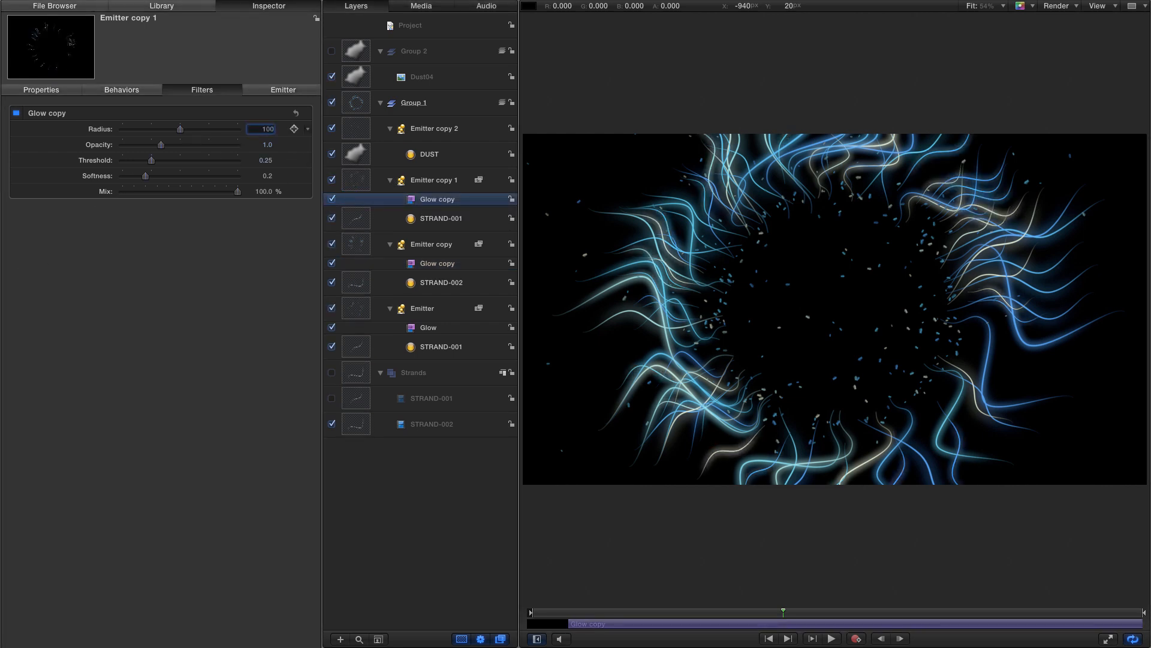
{"action": "key", "text": "Tab"}
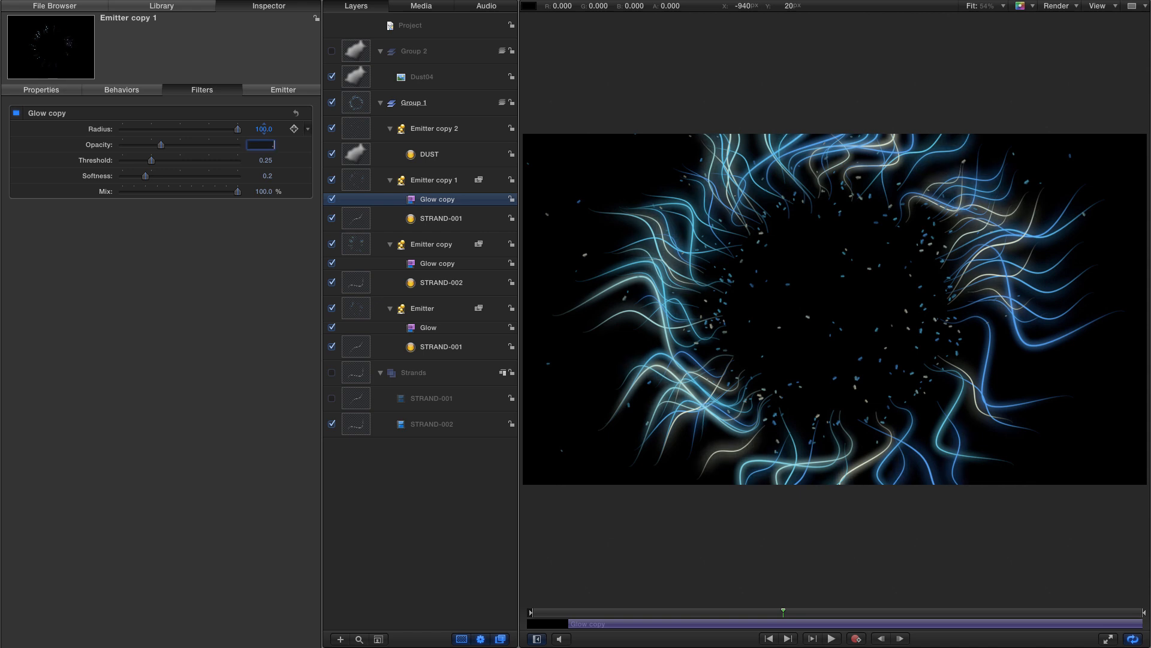
{"action": "type", "text": "0.5"}
{"action": "key", "text": "Tab"}
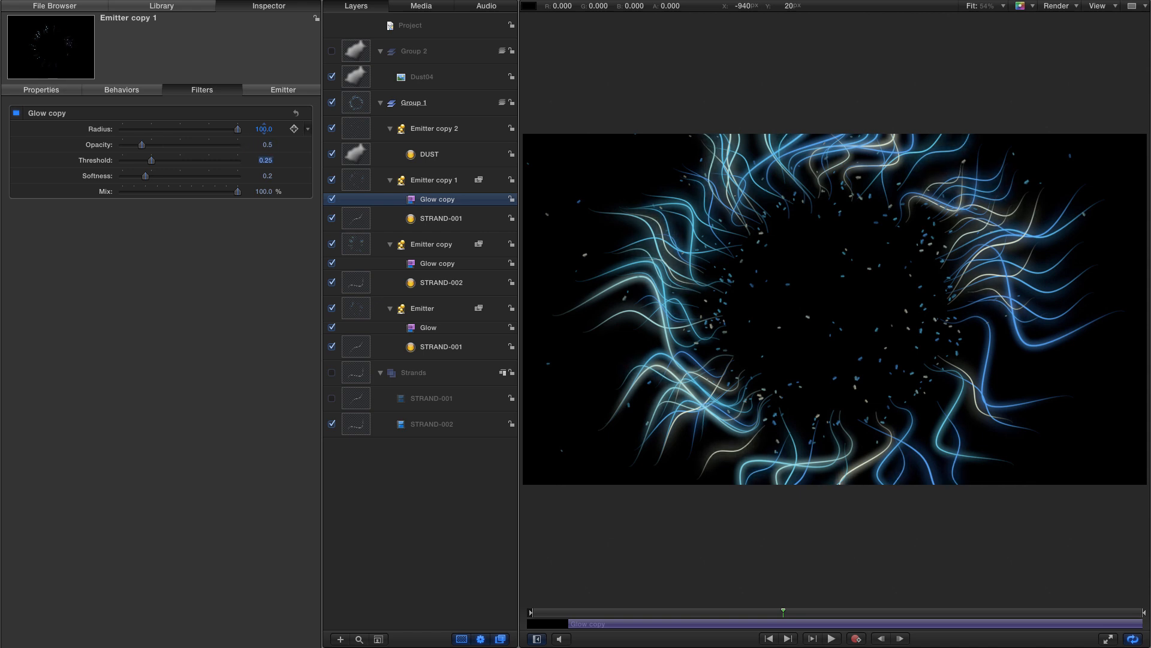
{"action": "type", "text": "0"}
{"action": "key", "text": "Return"}
- Copy the glow onto Emitter copy 2 and set its radius to 50 and opacity to 1
{"action": "left_click_drag", "start_coordinate": [413, 202], "coordinate": [354, 129]}
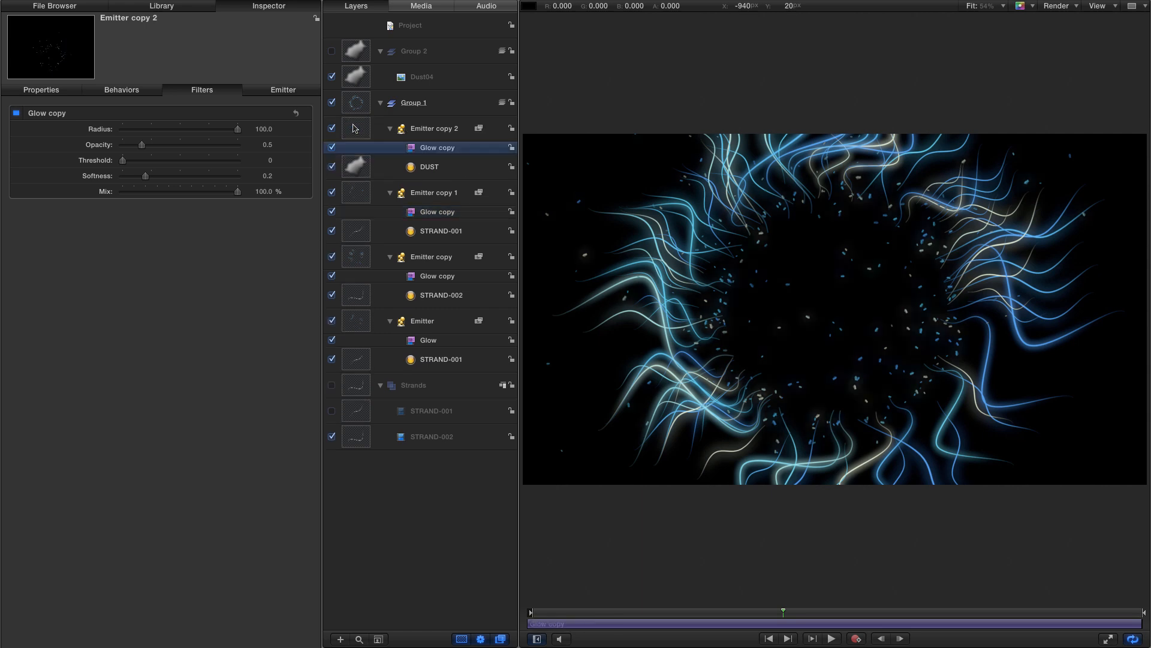
{"action": "left_click", "coordinate": [261, 129]}
{"action": "type", "text": "50"}
{"action": "key", "text": "Return"}
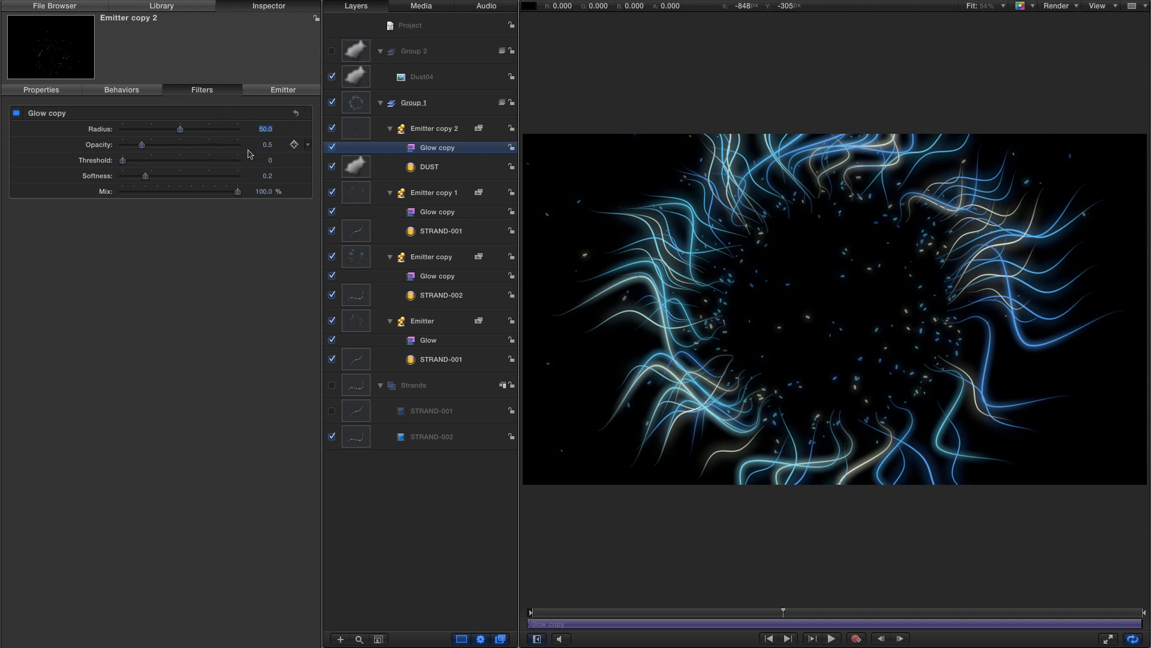
{"action": "left_click", "coordinate": [268, 145]}
{"action": "type", "text": "1"}
{"action": "key", "text": "Return"}
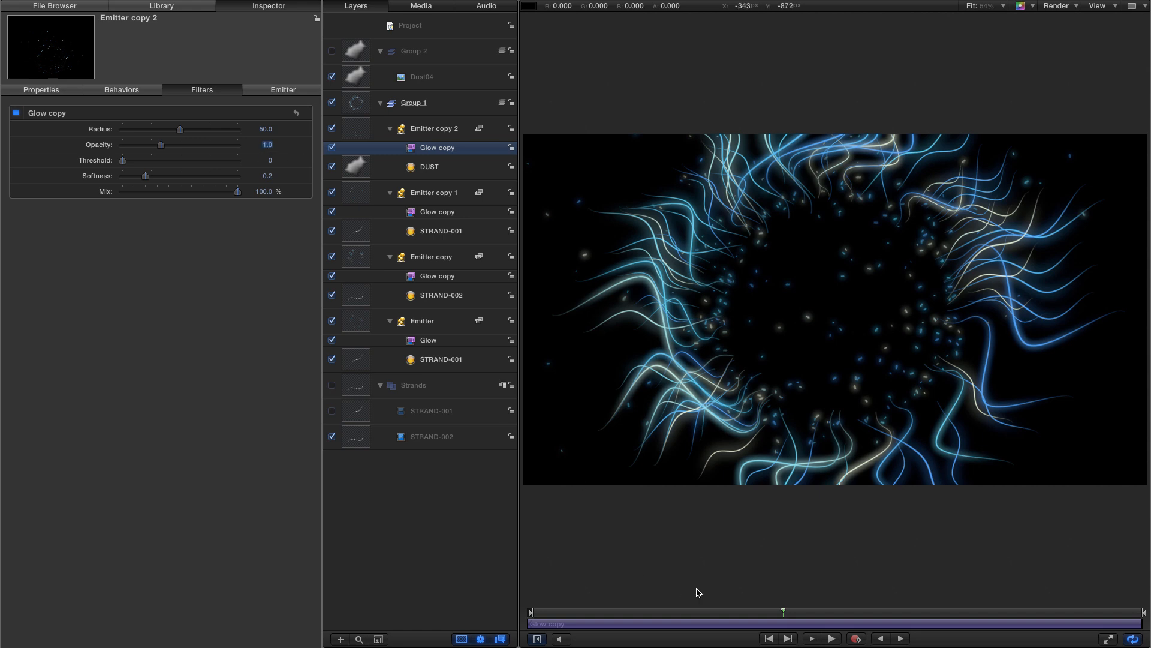
- Collapse all four emitter layers in the layers list
{"action": "left_click", "coordinate": [390, 128]}
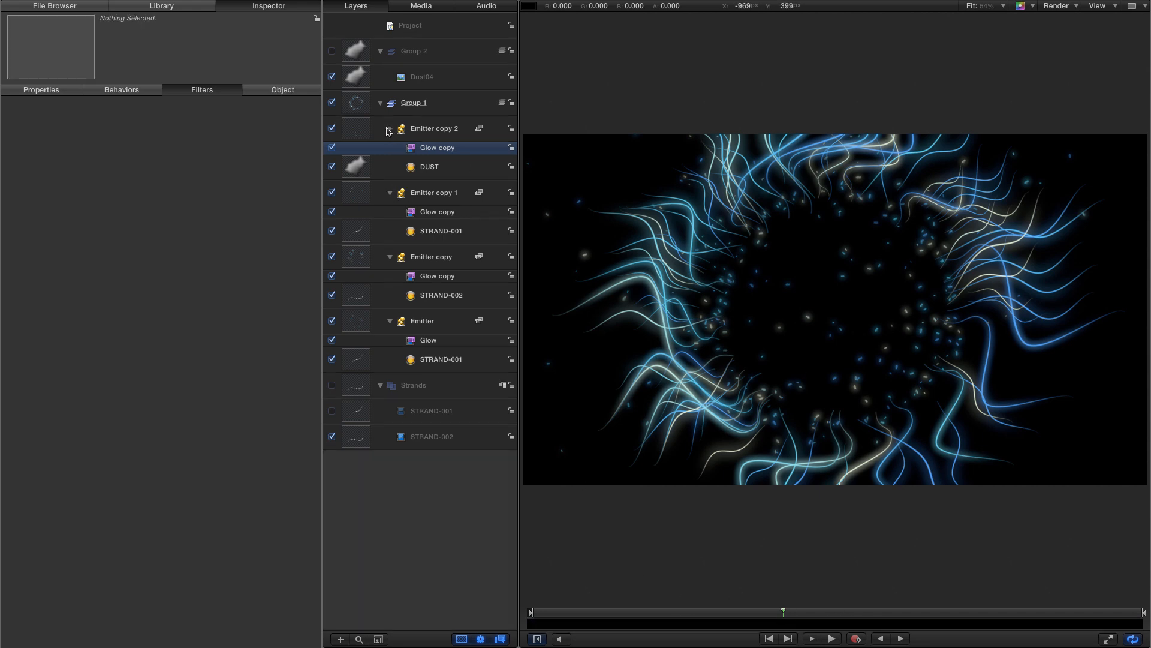
{"action": "left_click", "coordinate": [390, 157]}
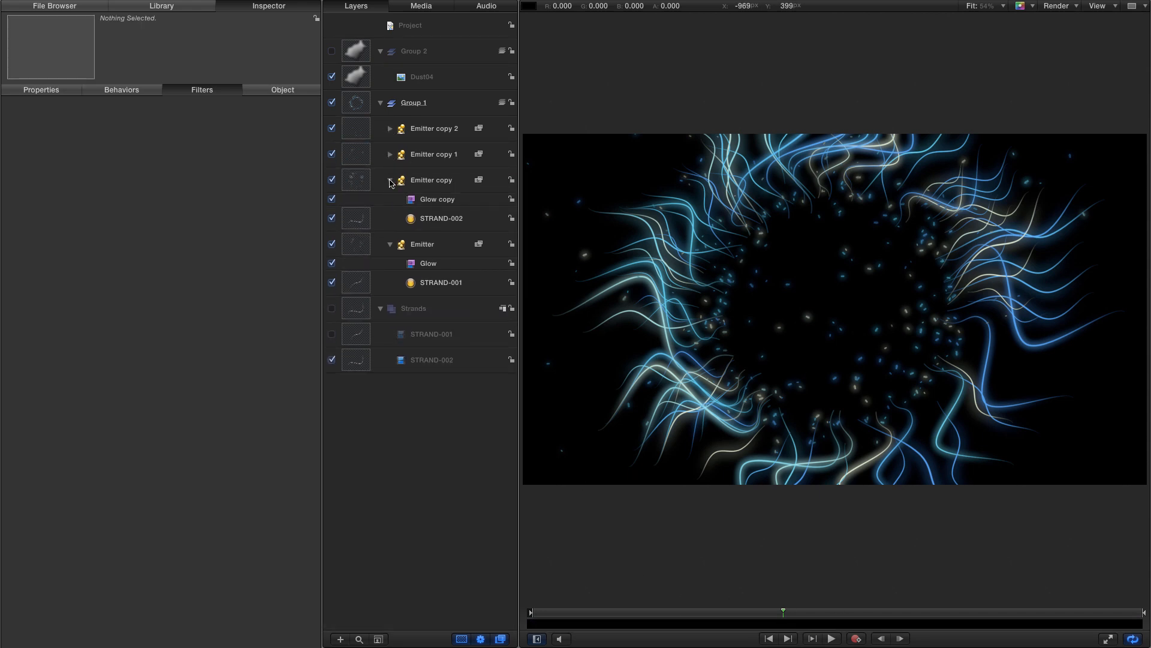
{"action": "left_click", "coordinate": [390, 180]}
{"action": "left_click", "coordinate": [389, 209]}
- Select all four emitters and change their shared blend mode
{"action": "left_click", "coordinate": [359, 125]}
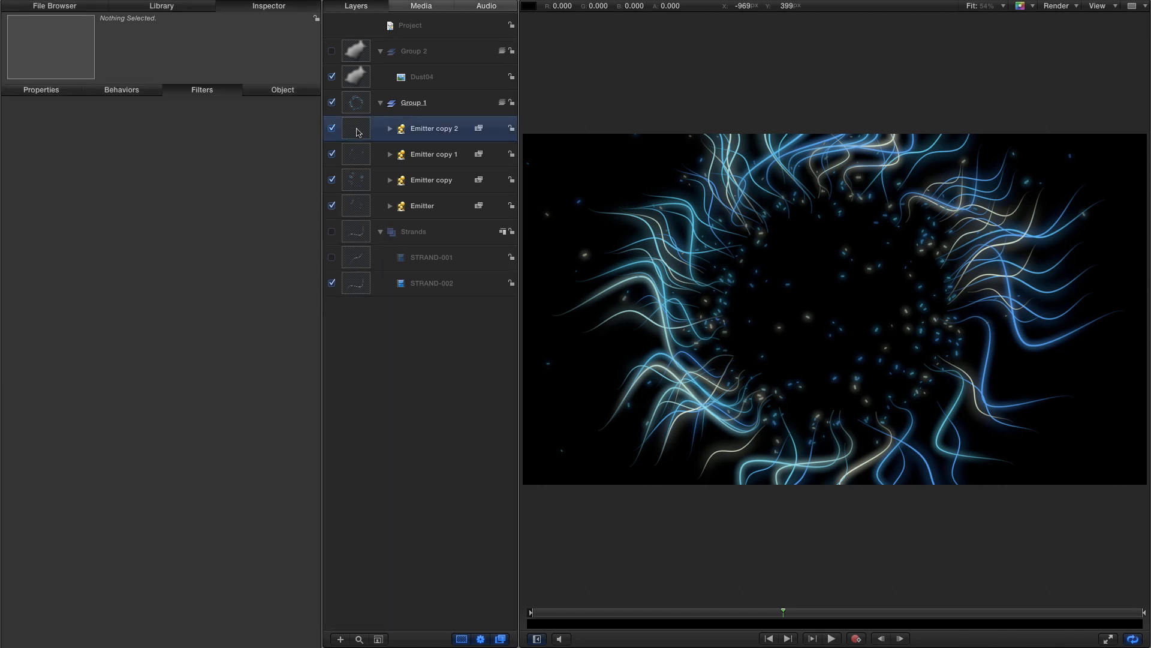
{"action": "left_click", "coordinate": [354, 207], "text": "shift"}
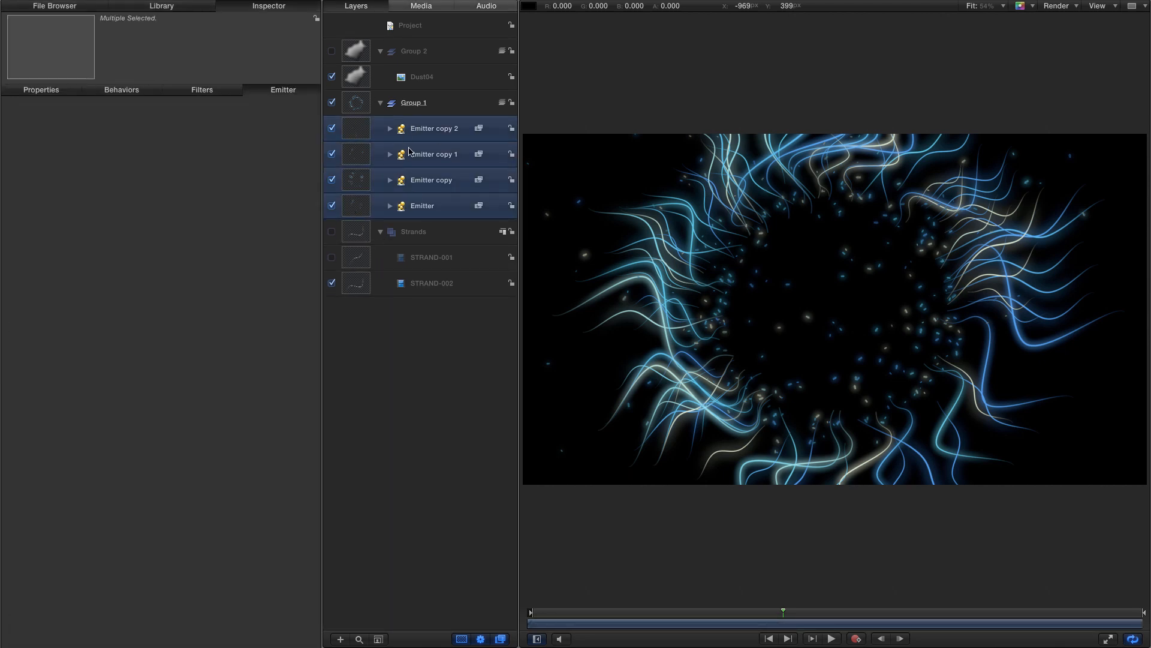
{"action": "left_click", "coordinate": [37, 91]}
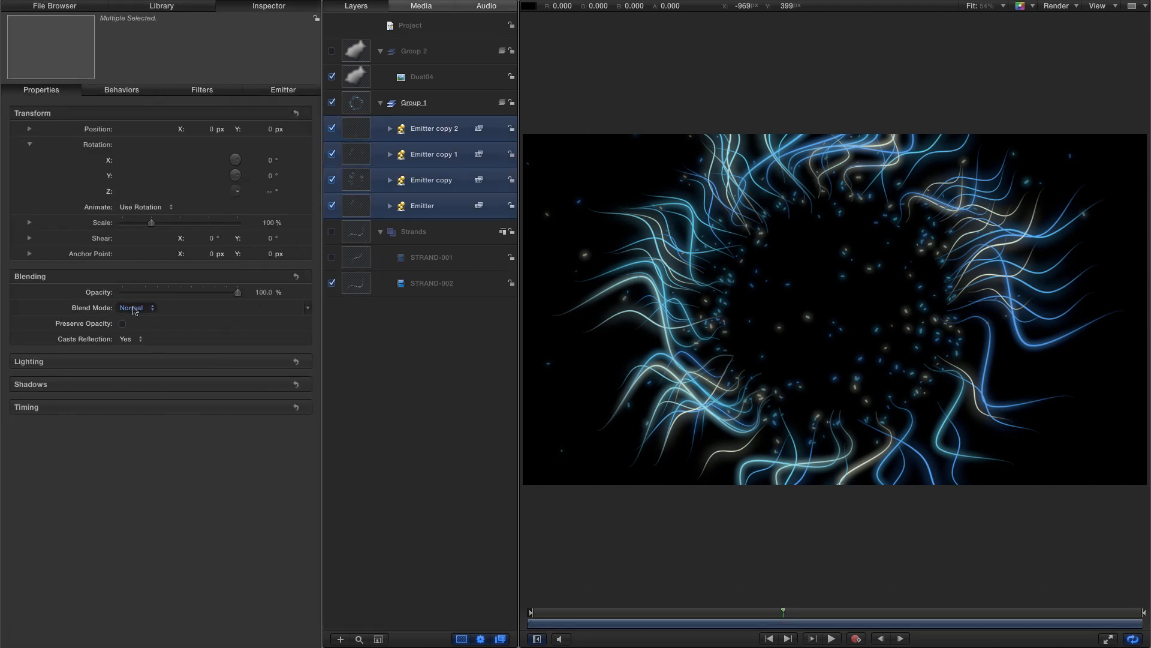
{"action": "left_click", "coordinate": [133, 310]}
{"action": "left_click", "coordinate": [141, 384]}
- Step through the four emitters, checking each one's Emitter and Cell Controls, including Additive Blend
{"action": "left_click", "coordinate": [422, 205]}
{"action": "left_click", "coordinate": [283, 89]}
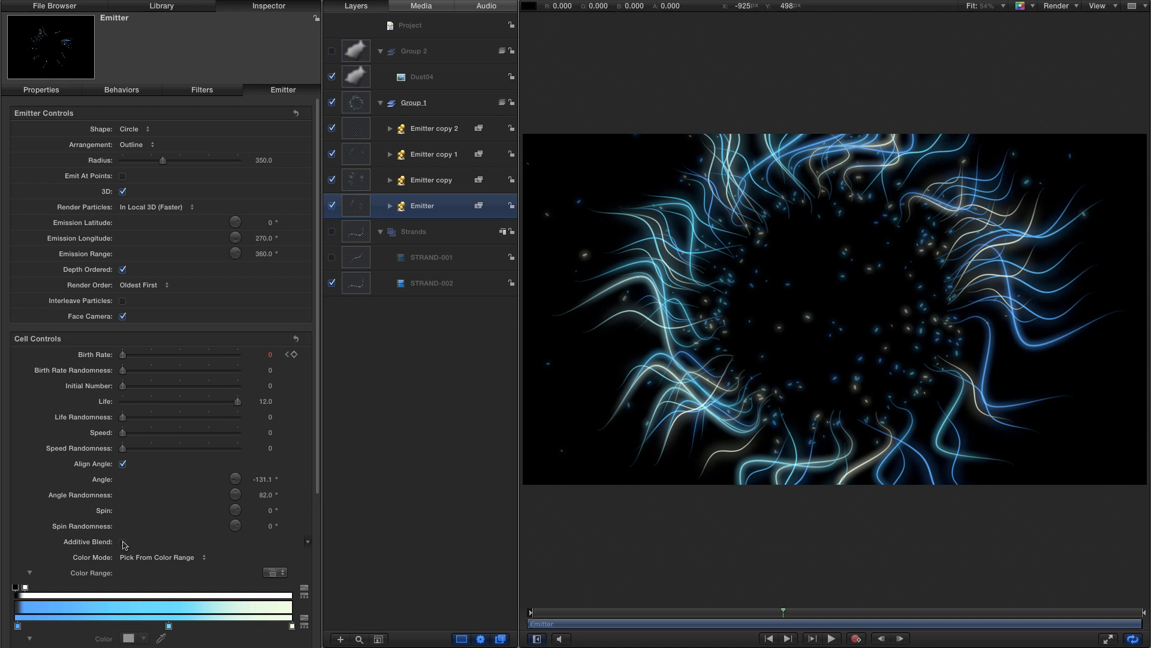
{"action": "key", "text": "Up"}
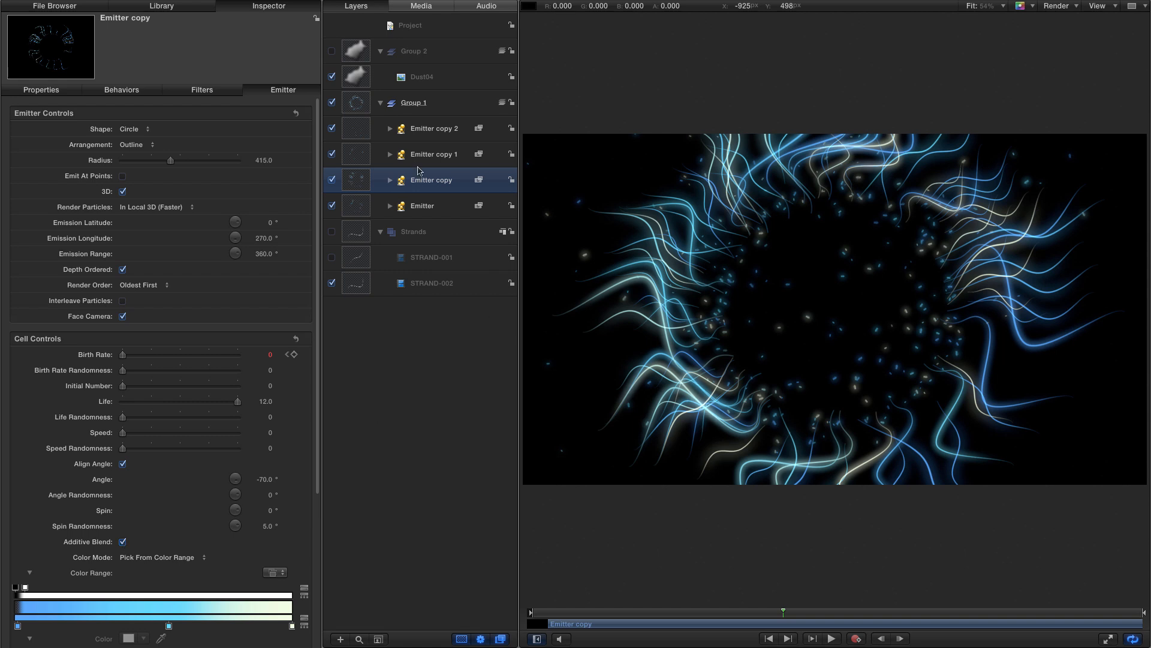
{"action": "key", "text": "Up"}
{"action": "left_click", "coordinate": [123, 542]}
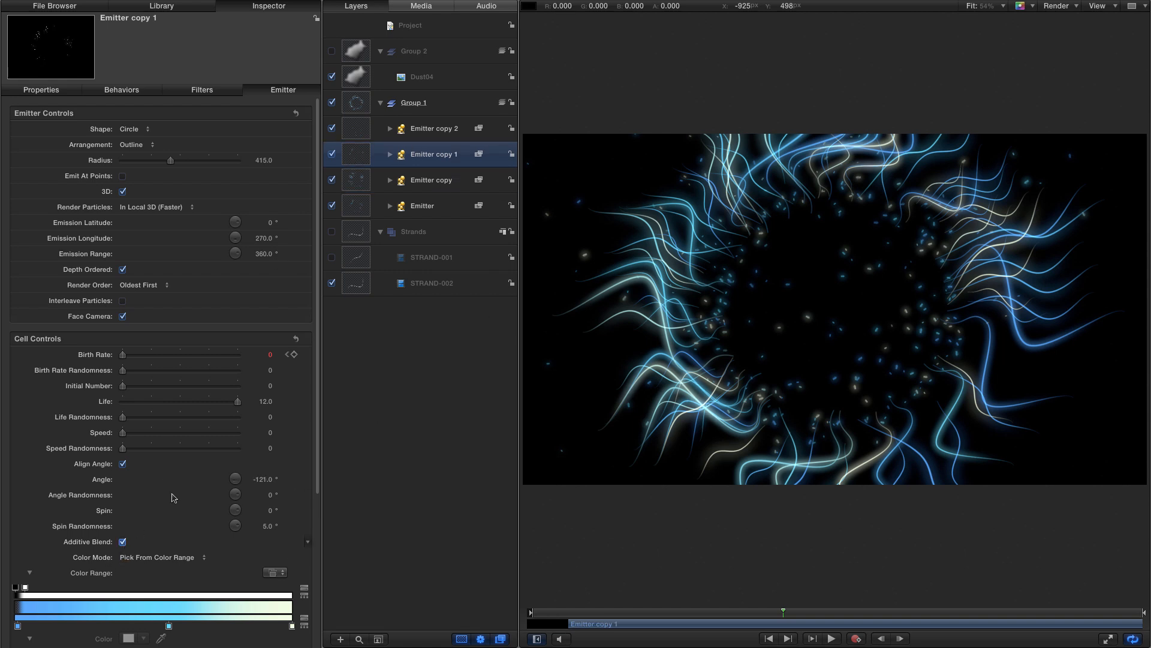
{"action": "left_click", "coordinate": [351, 129]}
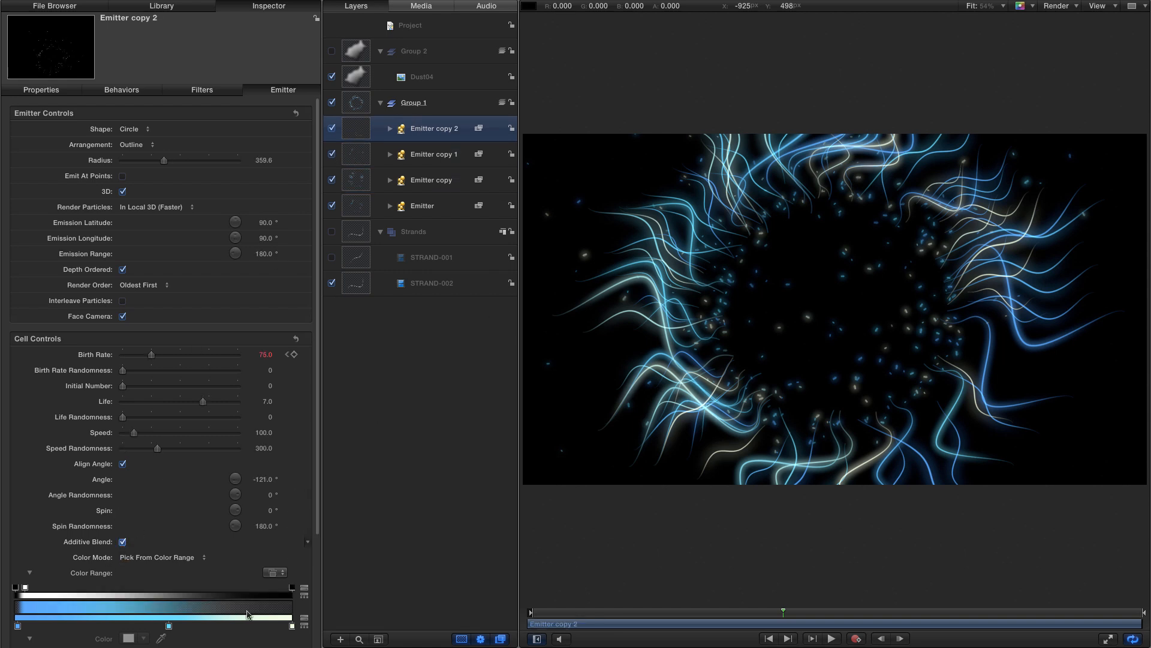
{"action": "left_click", "coordinate": [865, 612]}
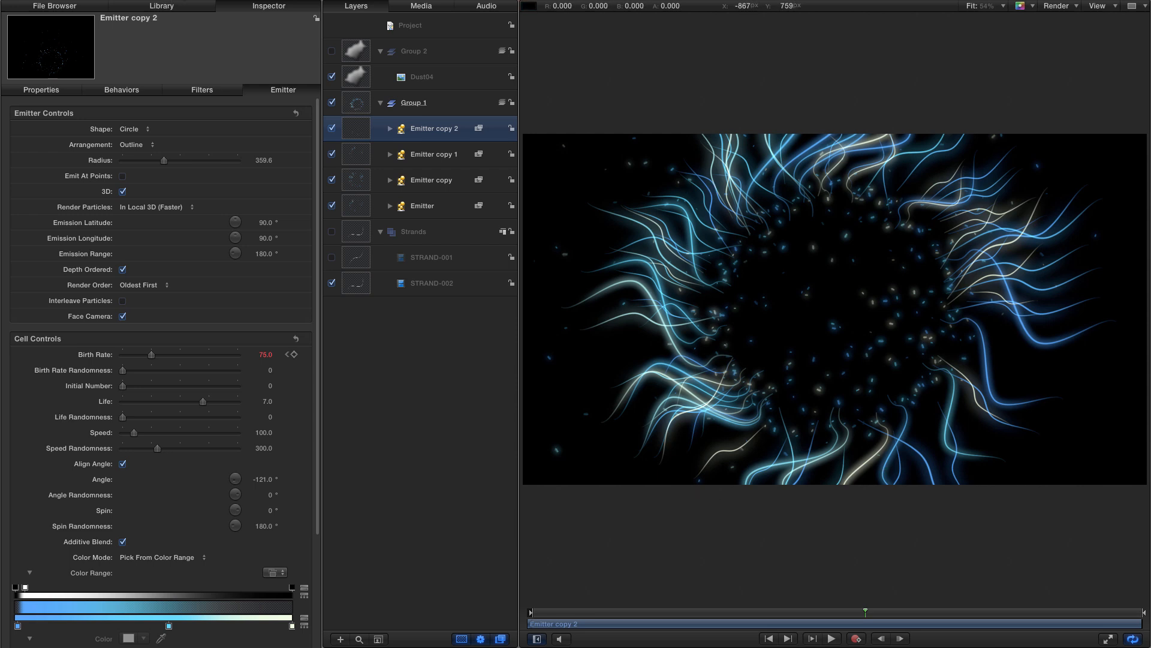
- Set the project's background to Solid
{"action": "left_click", "coordinate": [410, 26]}
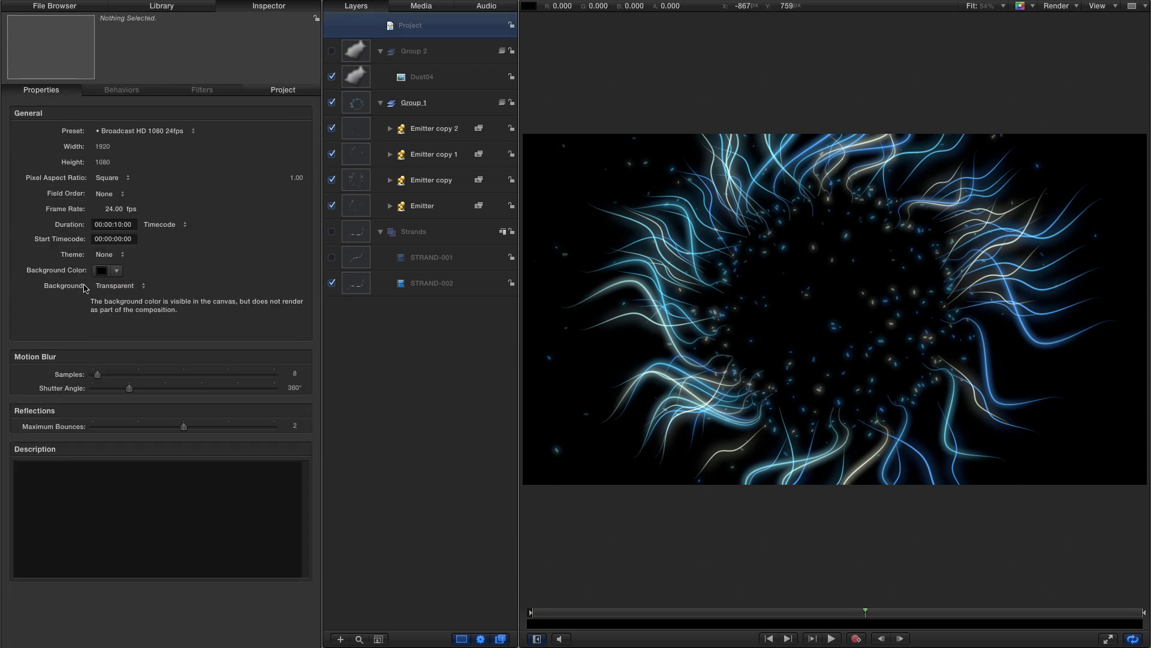
{"action": "left_click", "coordinate": [131, 287]}
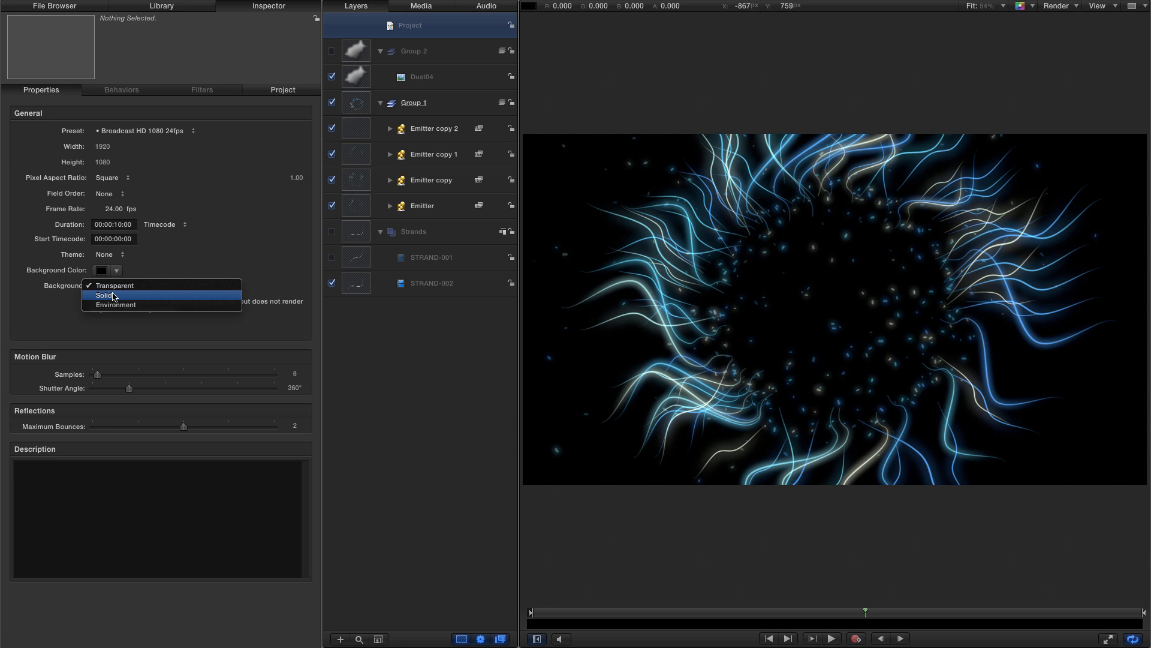
{"action": "left_click", "coordinate": [114, 296]}
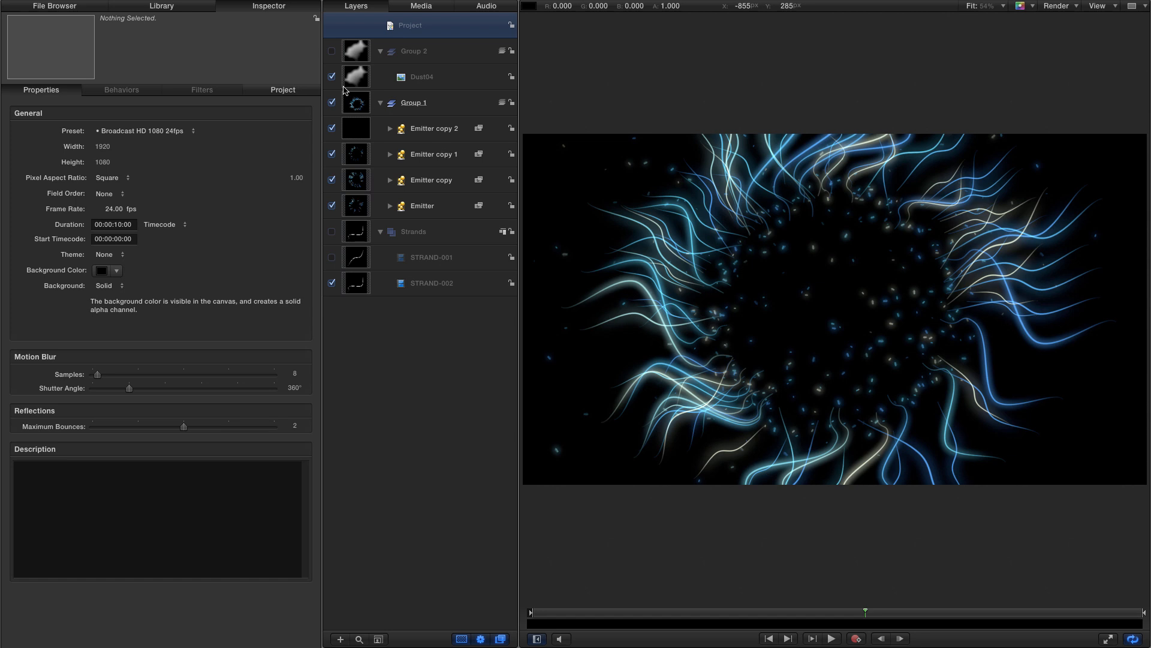
- Add a Color Solid generator to the project as a new group
{"action": "left_click", "coordinate": [165, 6]}
{"action": "left_click", "coordinate": [33, 126]}
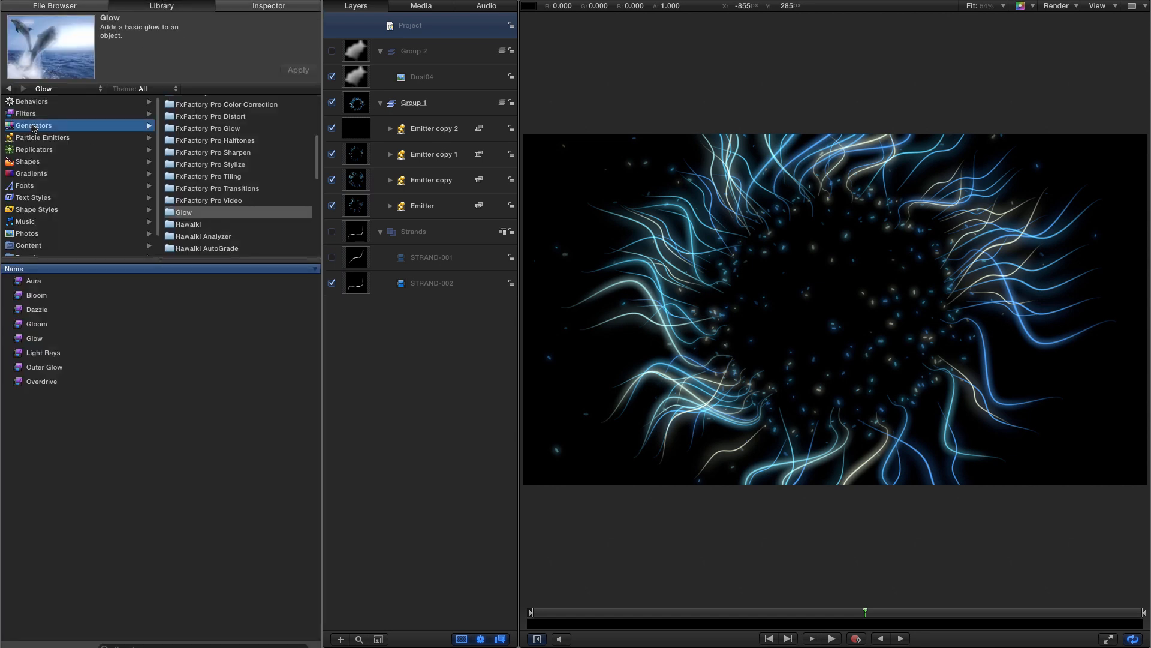
{"action": "left_click", "coordinate": [192, 149]}
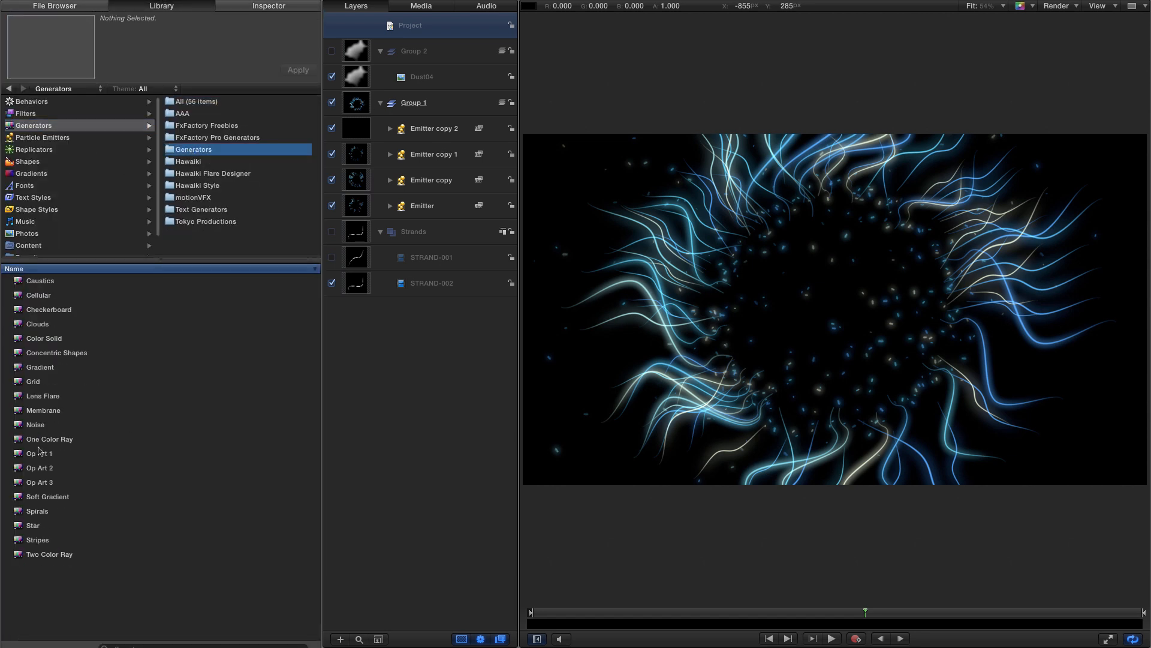
{"action": "left_click_drag", "start_coordinate": [23, 340], "coordinate": [340, 297]}
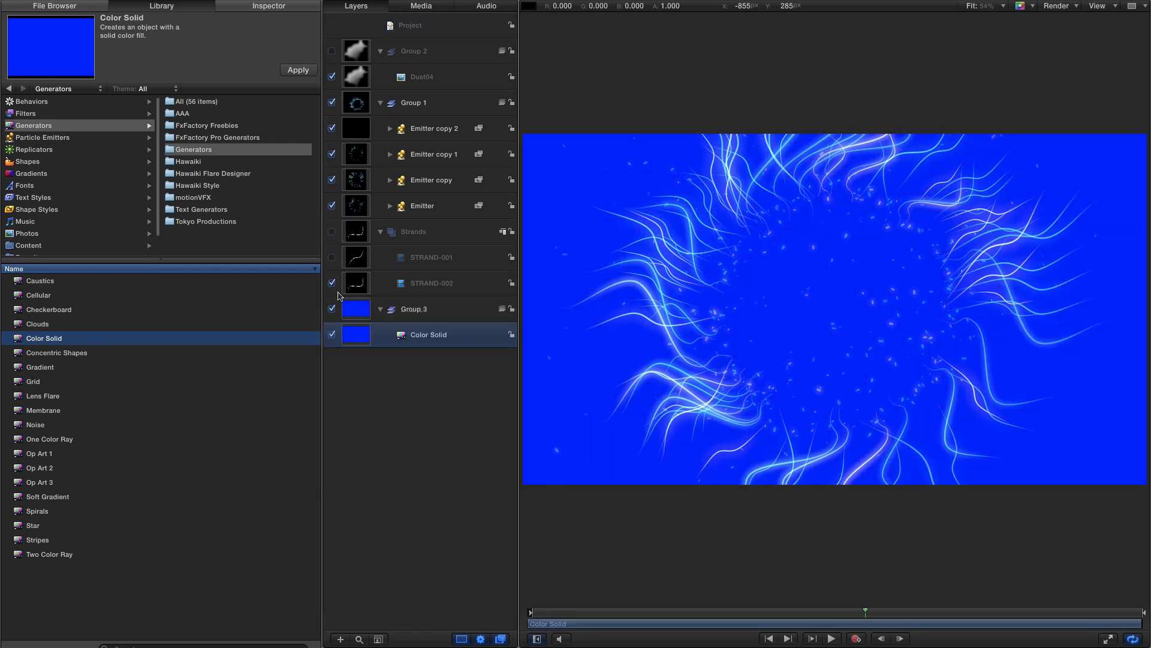
- Set the Color Solid's color to a dark navy blue
{"action": "left_click", "coordinate": [274, 7]}
{"action": "left_click", "coordinate": [129, 175]}
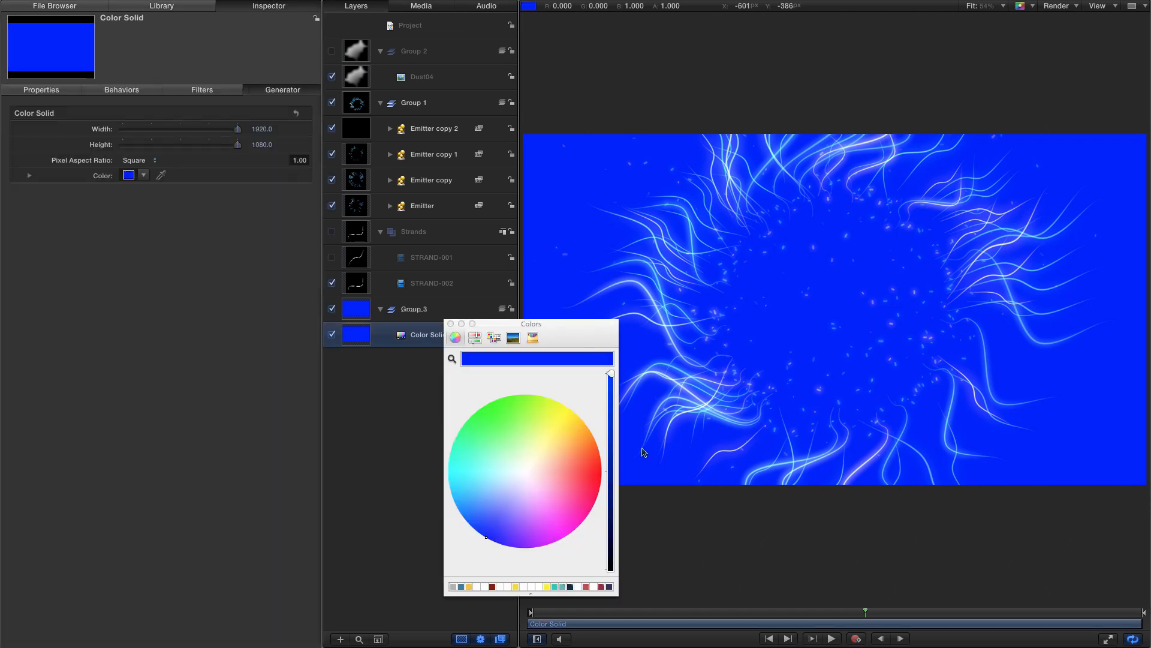
{"action": "left_click_drag", "start_coordinate": [611, 451], "coordinate": [616, 522]}
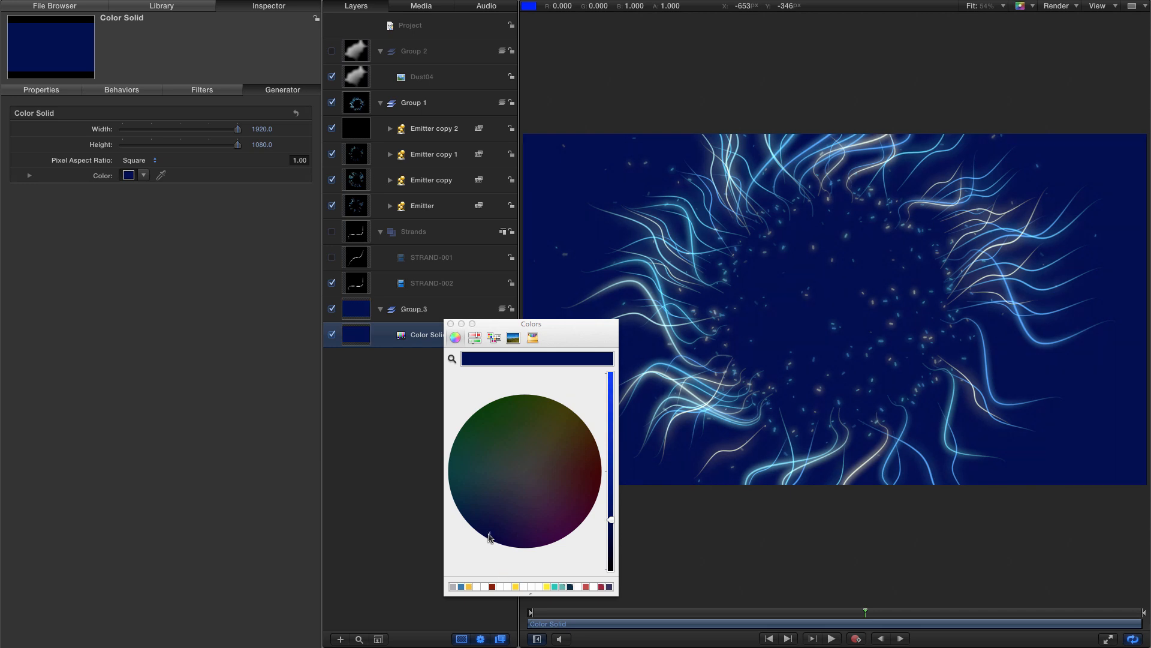
{"action": "left_click_drag", "start_coordinate": [487, 535], "coordinate": [501, 521]}
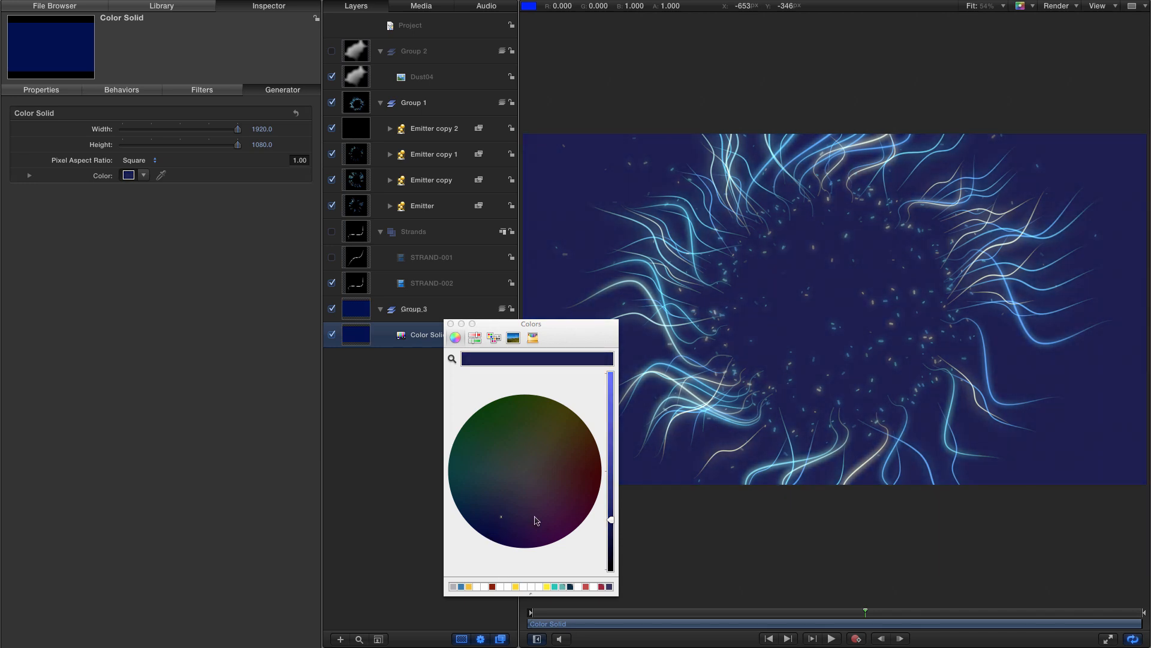
{"action": "left_click_drag", "start_coordinate": [611, 520], "coordinate": [611, 544]}
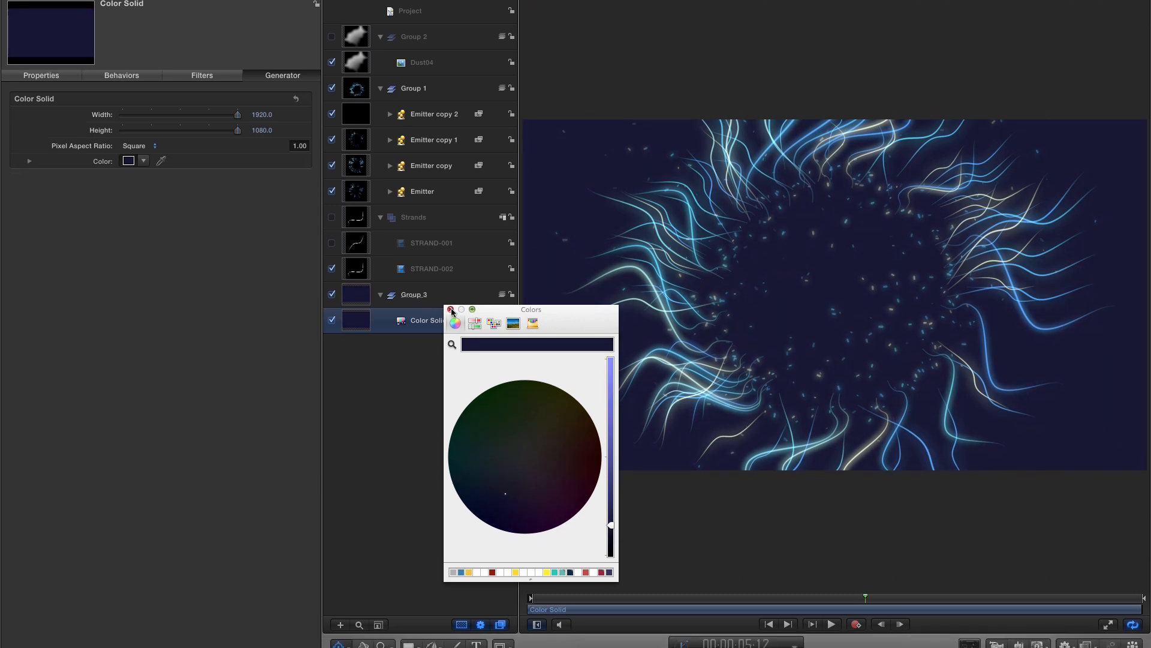
{"action": "left_click", "coordinate": [450, 323]}
- Draw a circle centred on the canvas with the Circle tool
{"action": "left_click", "coordinate": [411, 617]}
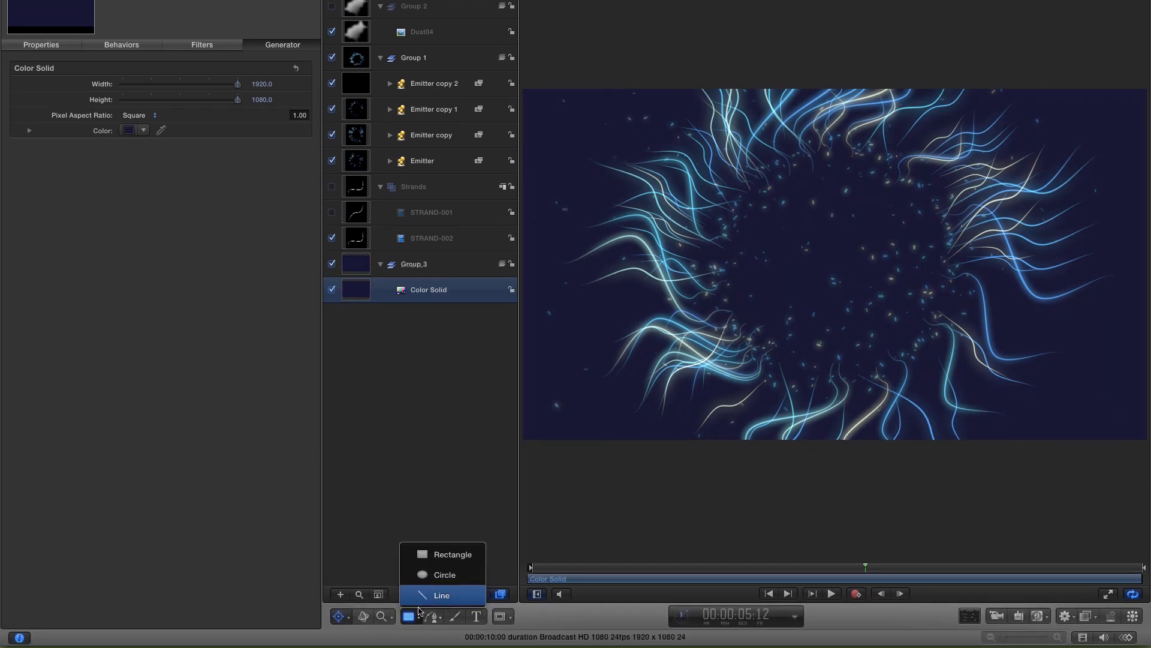
{"action": "left_click", "coordinate": [441, 576]}
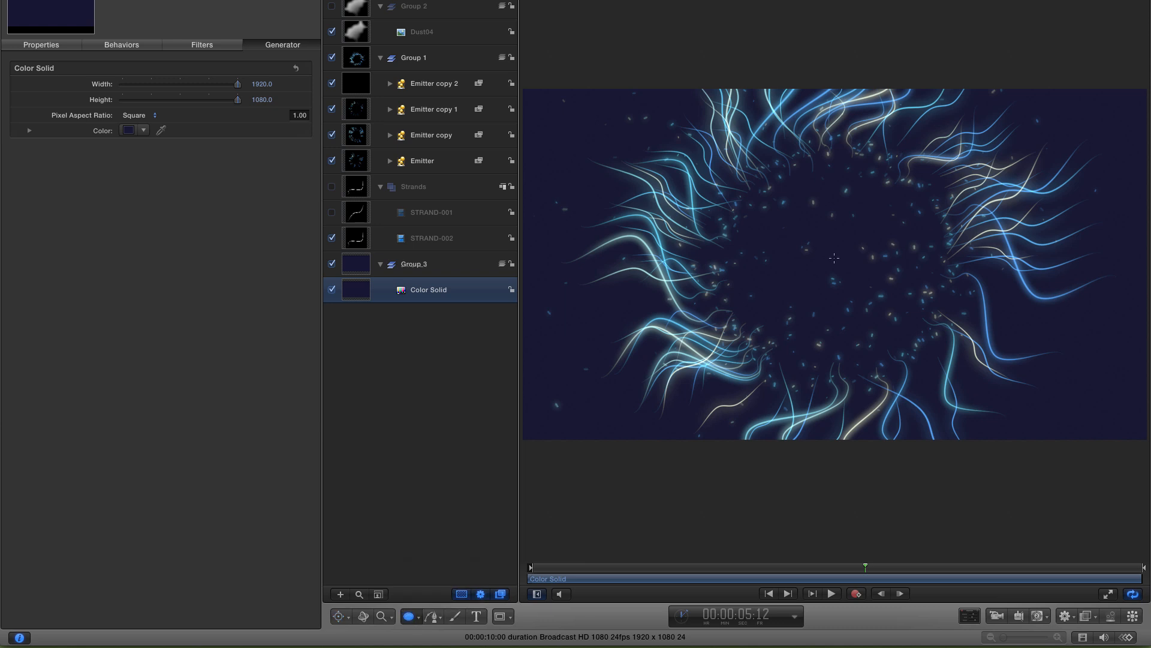
{"action": "left_click_drag", "start_coordinate": [834, 258], "coordinate": [959, 379]}
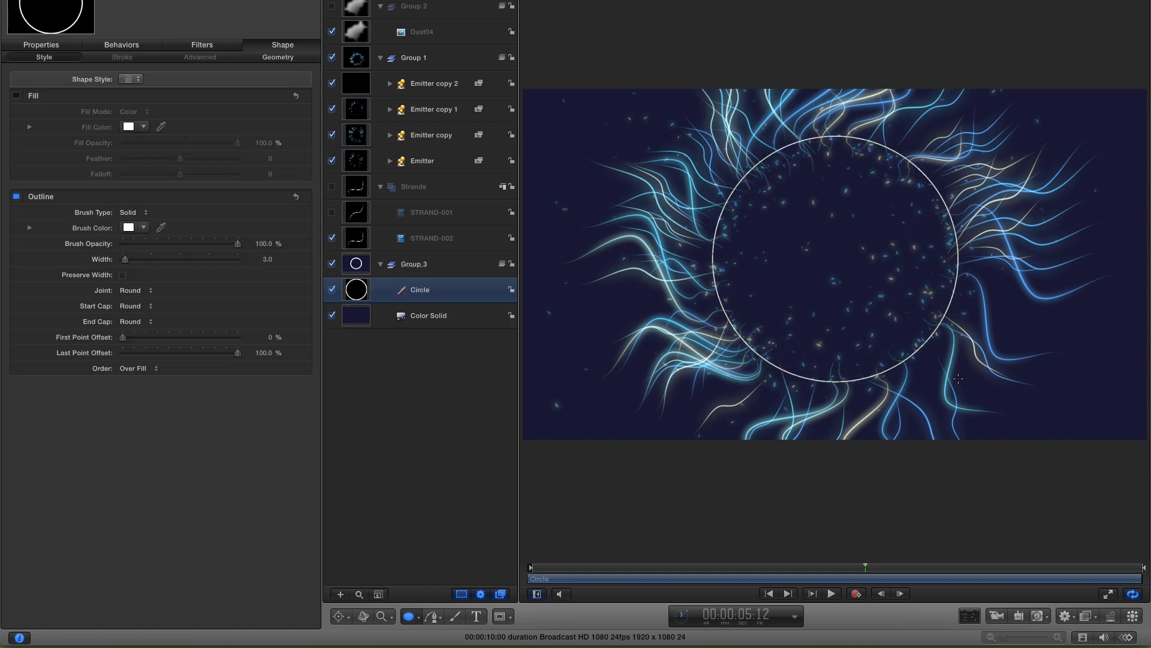
- Turn off the circle's outline, enable its fill and pick a muted dark blue fill color
{"action": "left_click", "coordinate": [16, 197]}
{"action": "left_click", "coordinate": [17, 96]}
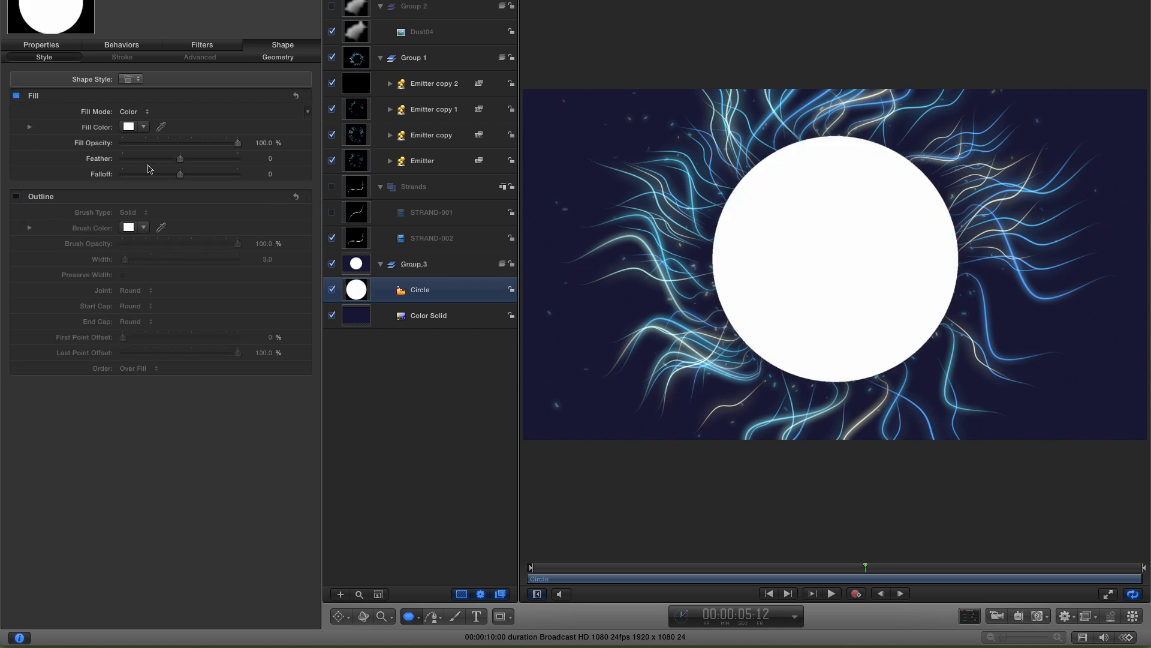
{"action": "left_click", "coordinate": [129, 127]}
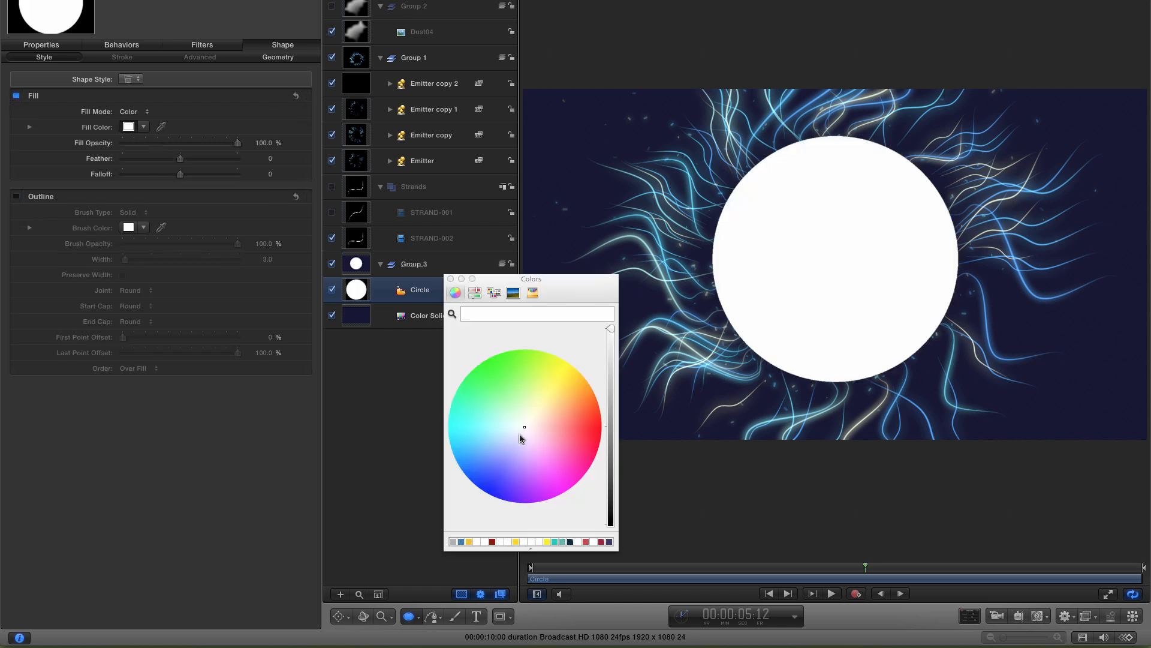
{"action": "left_click_drag", "start_coordinate": [519, 435], "coordinate": [500, 463]}
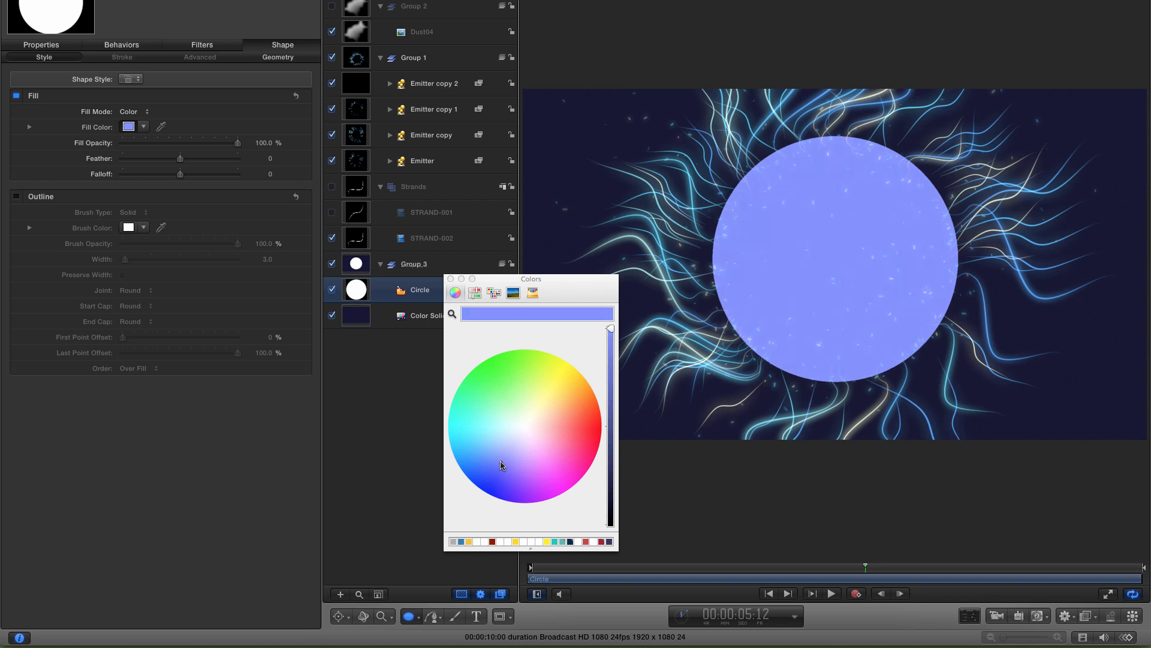
{"action": "left_click_drag", "start_coordinate": [611, 329], "coordinate": [616, 433]}
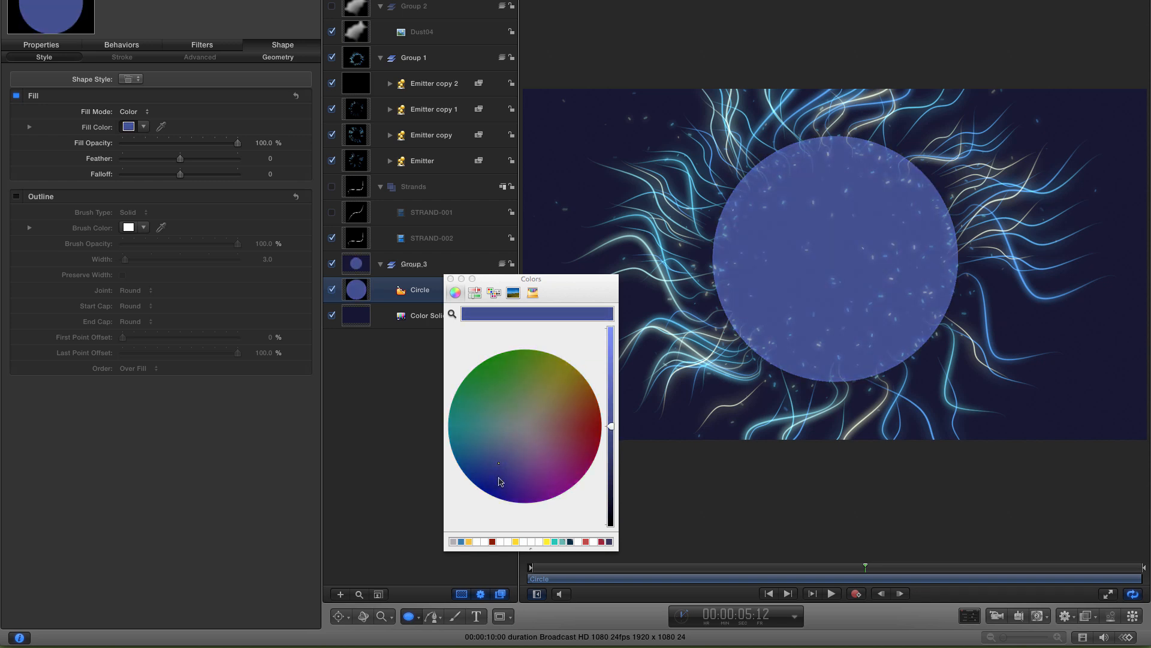
{"action": "left_click_drag", "start_coordinate": [501, 467], "coordinate": [496, 472]}
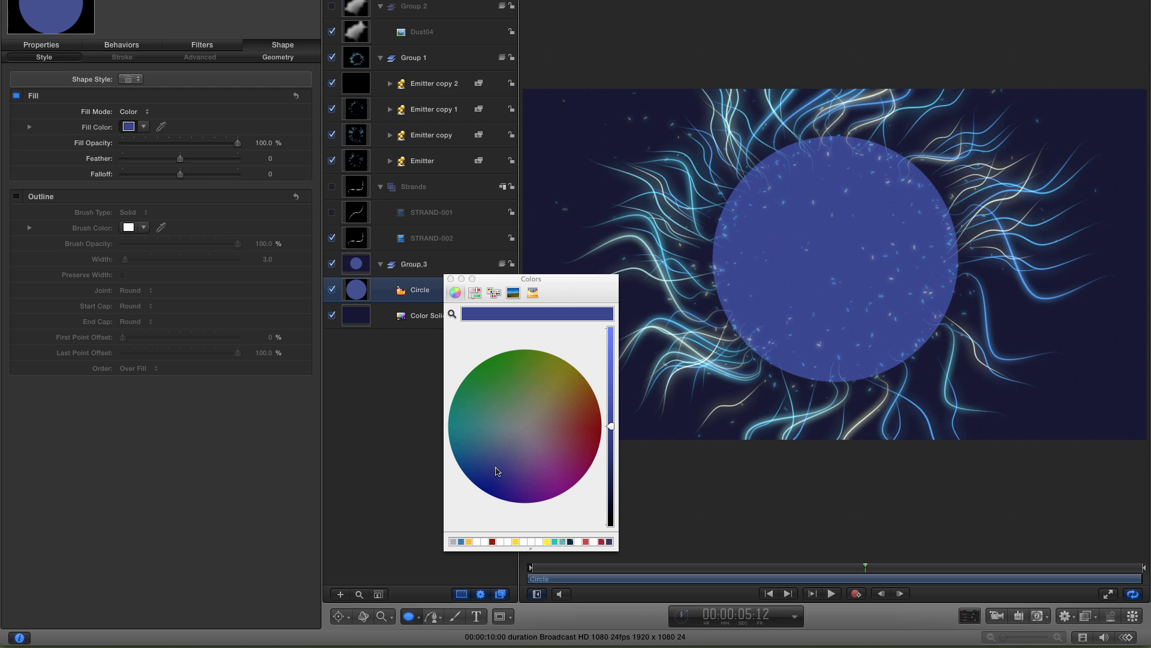
{"action": "left_click_drag", "start_coordinate": [610, 427], "coordinate": [610, 453]}
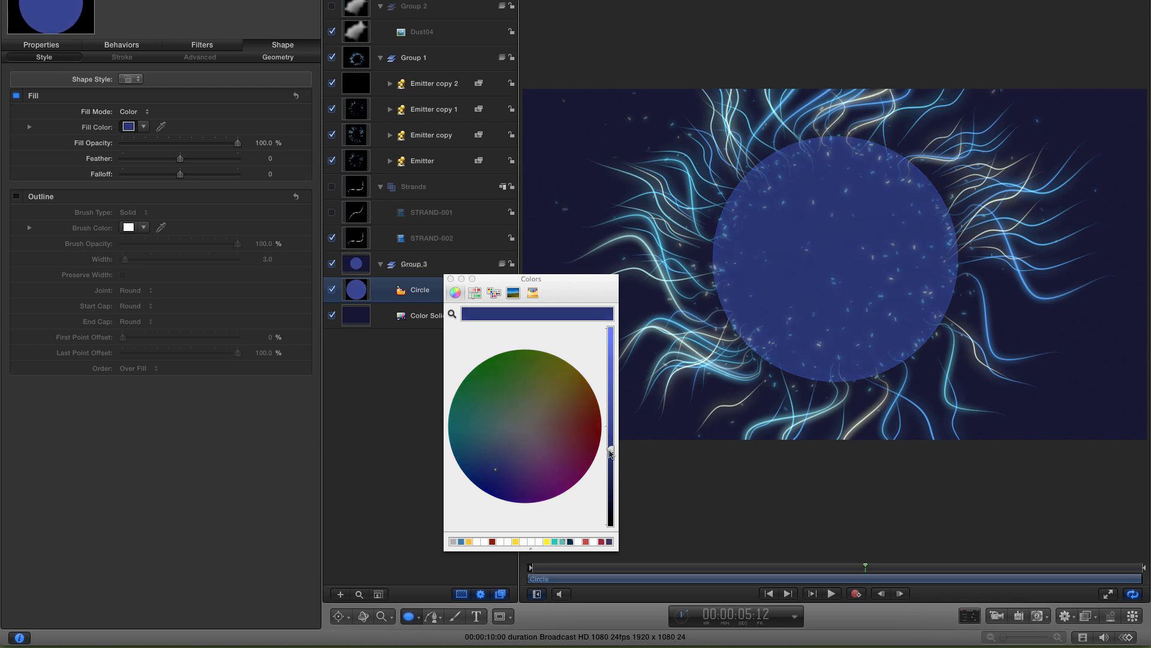
{"action": "left_click", "coordinate": [503, 467]}
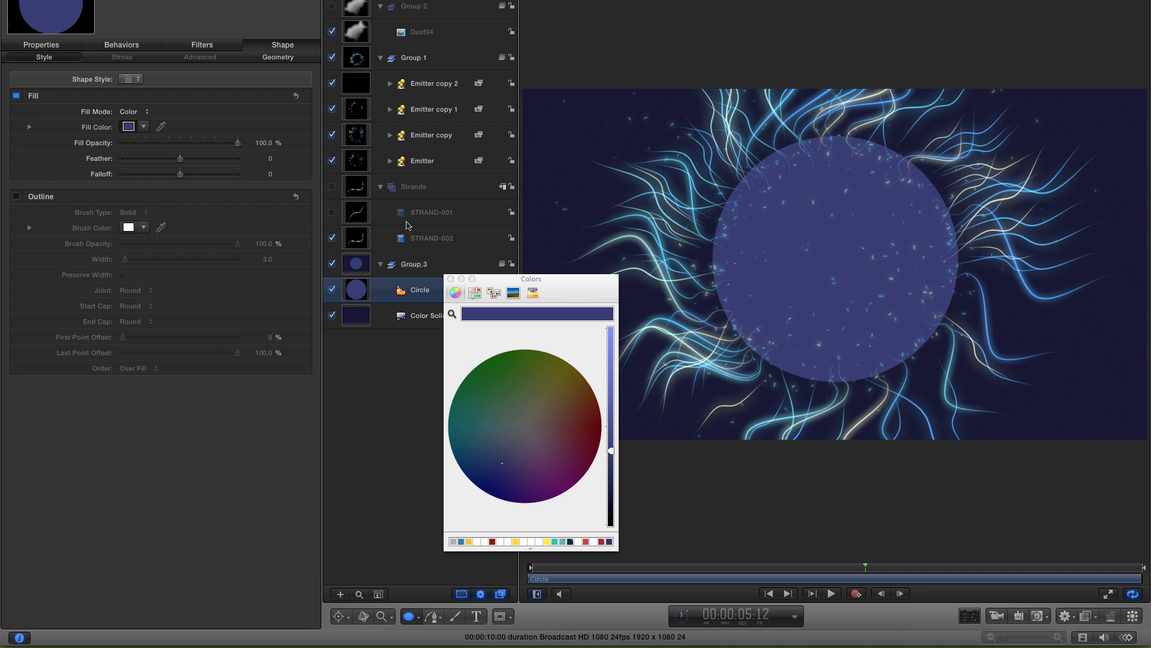
- Set the circle's fill Feather to -600
{"action": "left_click", "coordinate": [270, 159]}
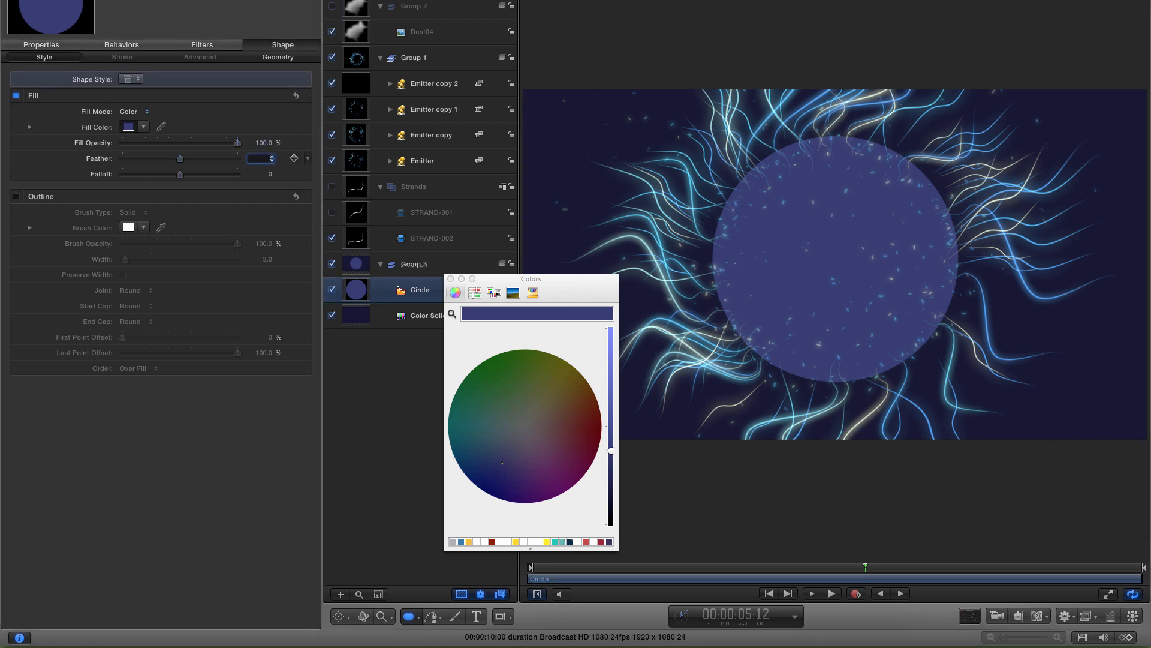
{"action": "type", "text": "-600"}
{"action": "key", "text": "Return"}
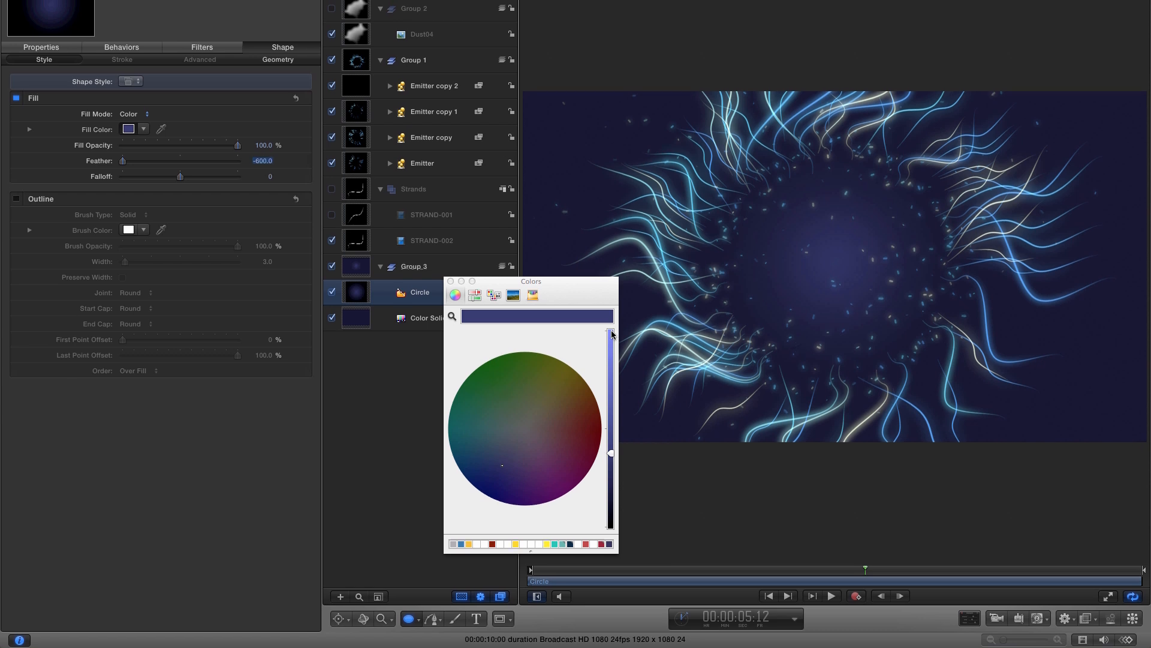
{"action": "left_click", "coordinate": [451, 324]}
- Add a Vignette filter from the Stylize filters to Group_3 and shrink its inner ellipse slightly
{"action": "left_click", "coordinate": [144, 6]}
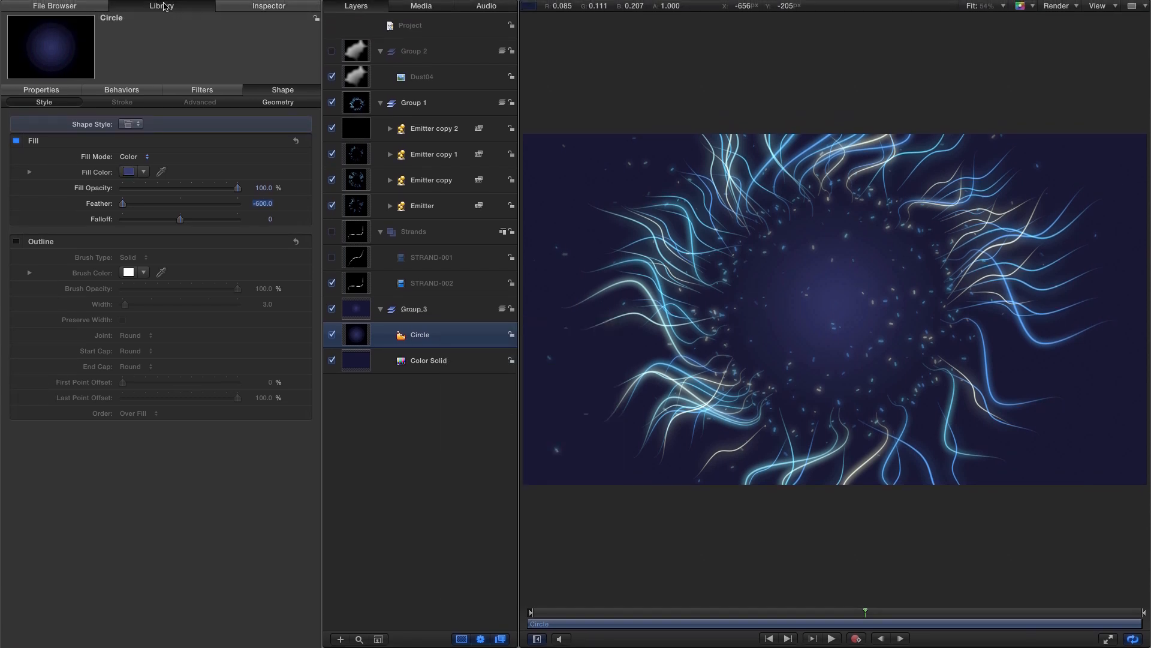
{"action": "left_click", "coordinate": [24, 113]}
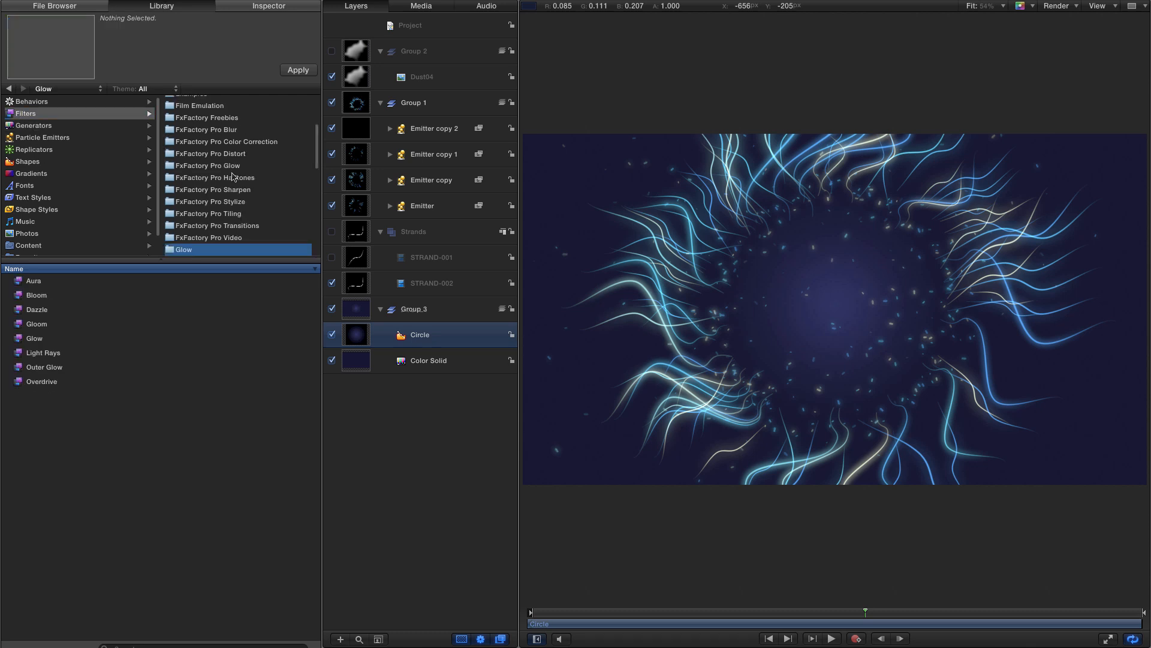
{"action": "scroll", "coordinate": [240, 227], "scroll_direction": "down", "scroll_amount": 5}
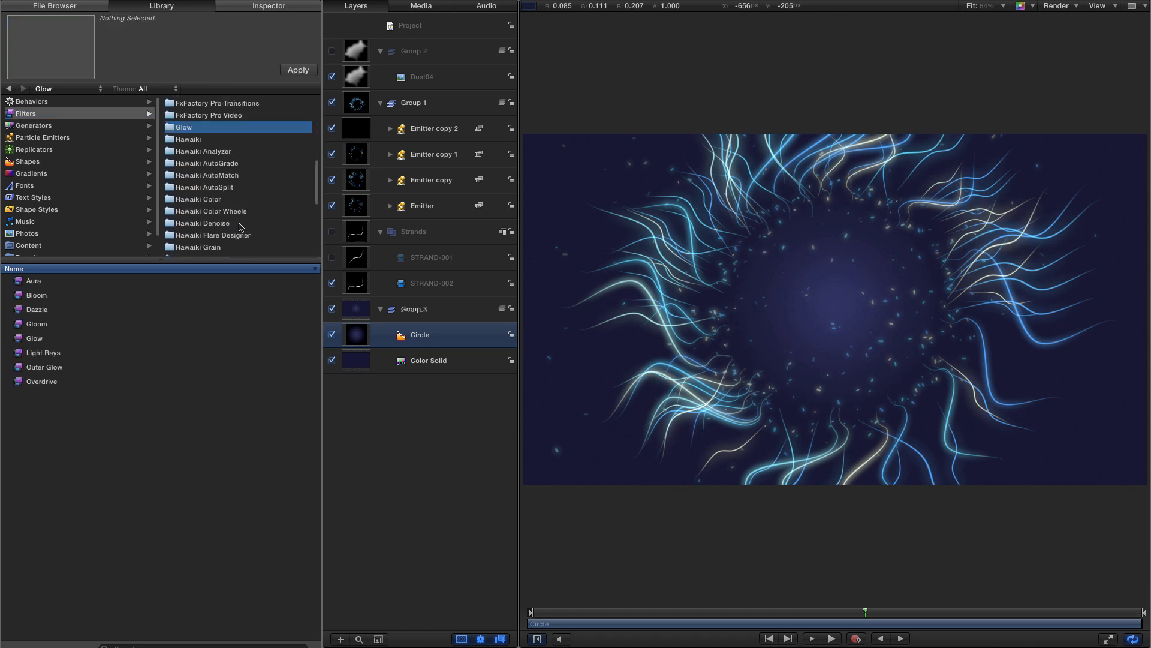
{"action": "scroll", "coordinate": [239, 225], "scroll_direction": "down", "scroll_amount": 5}
{"action": "left_click", "coordinate": [198, 210]}
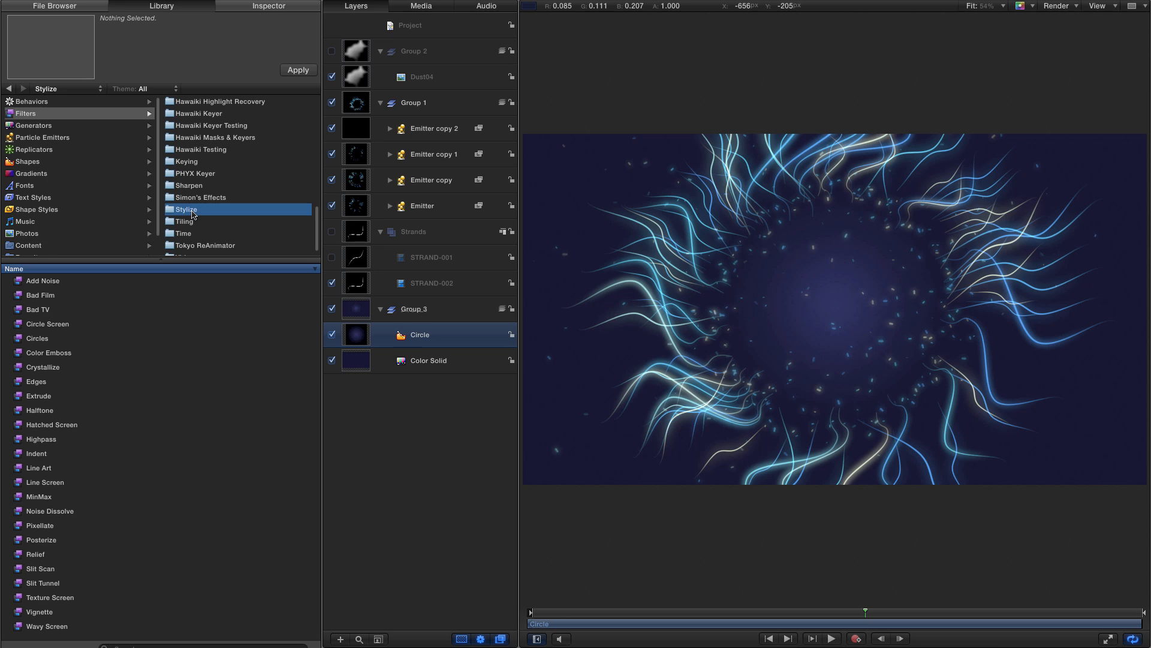
{"action": "left_click", "coordinate": [19, 612]}
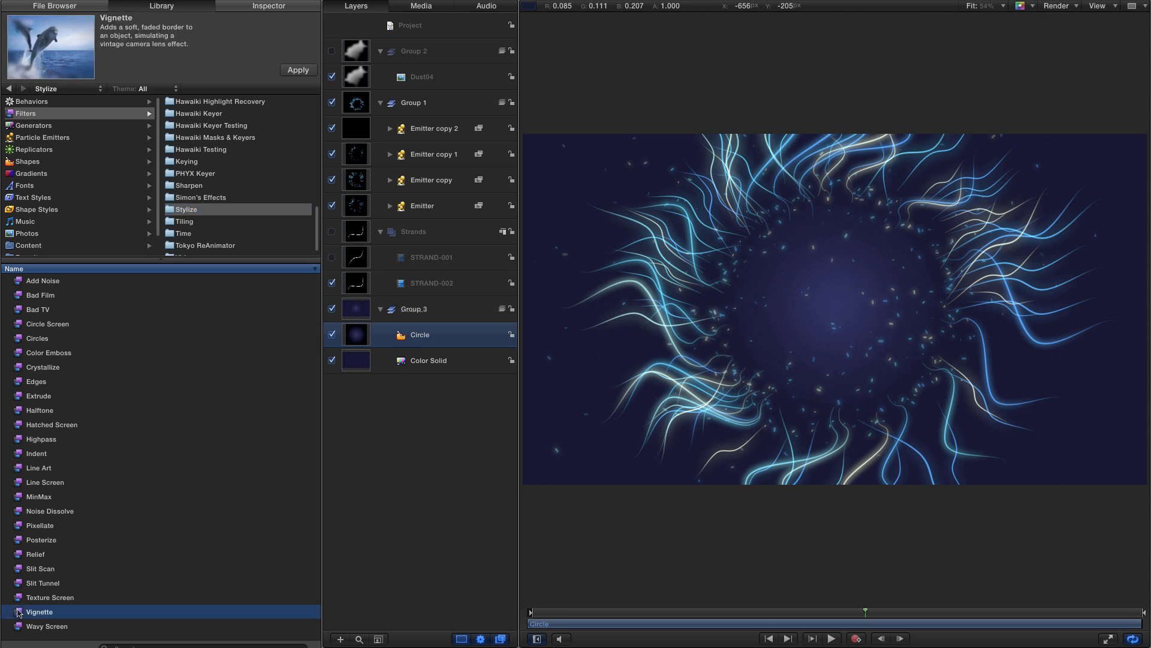
{"action": "left_click_drag", "start_coordinate": [19, 613], "coordinate": [355, 309]}
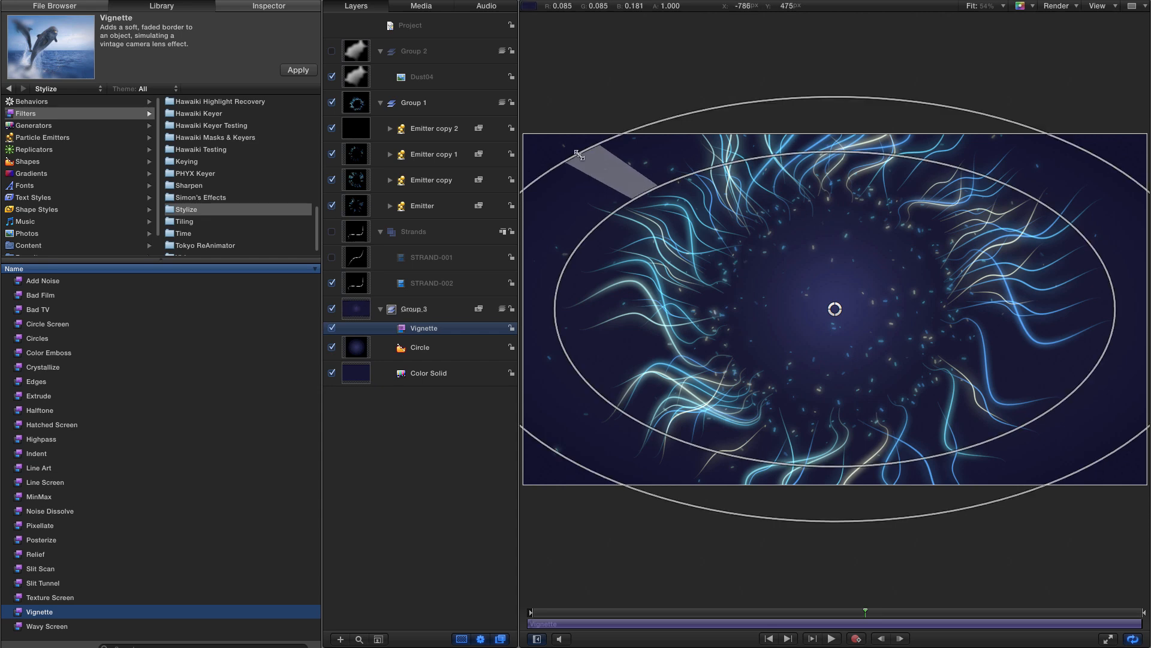
{"action": "left_click_drag", "start_coordinate": [611, 170], "coordinate": [653, 179]}
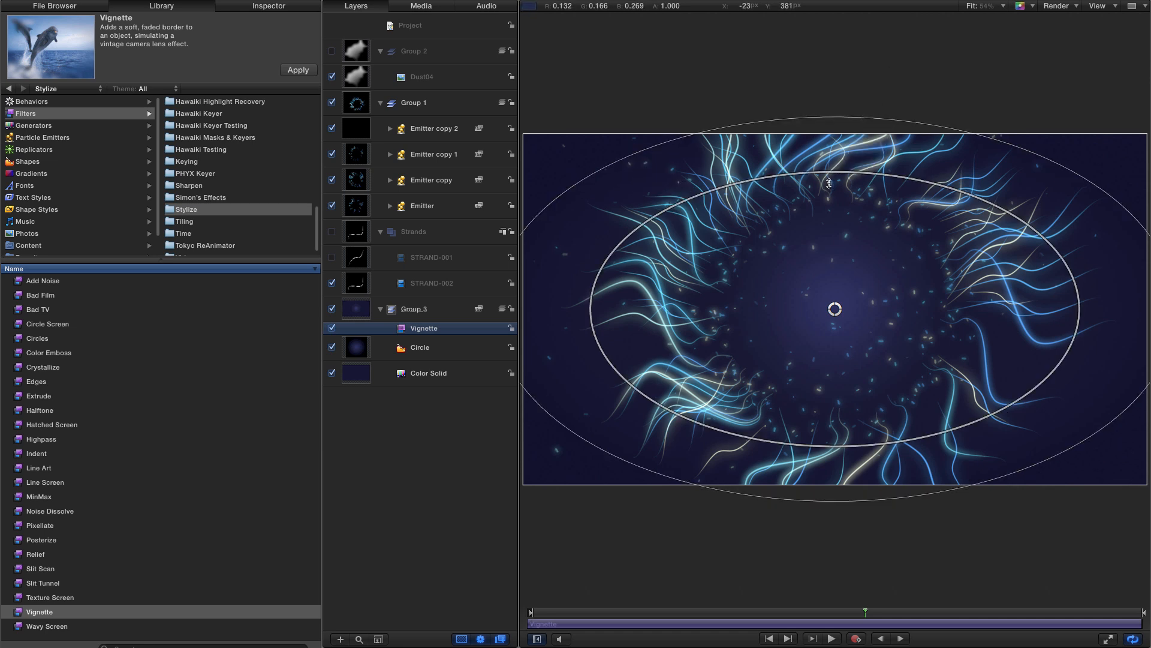
{"action": "key", "text": "super+slash"}
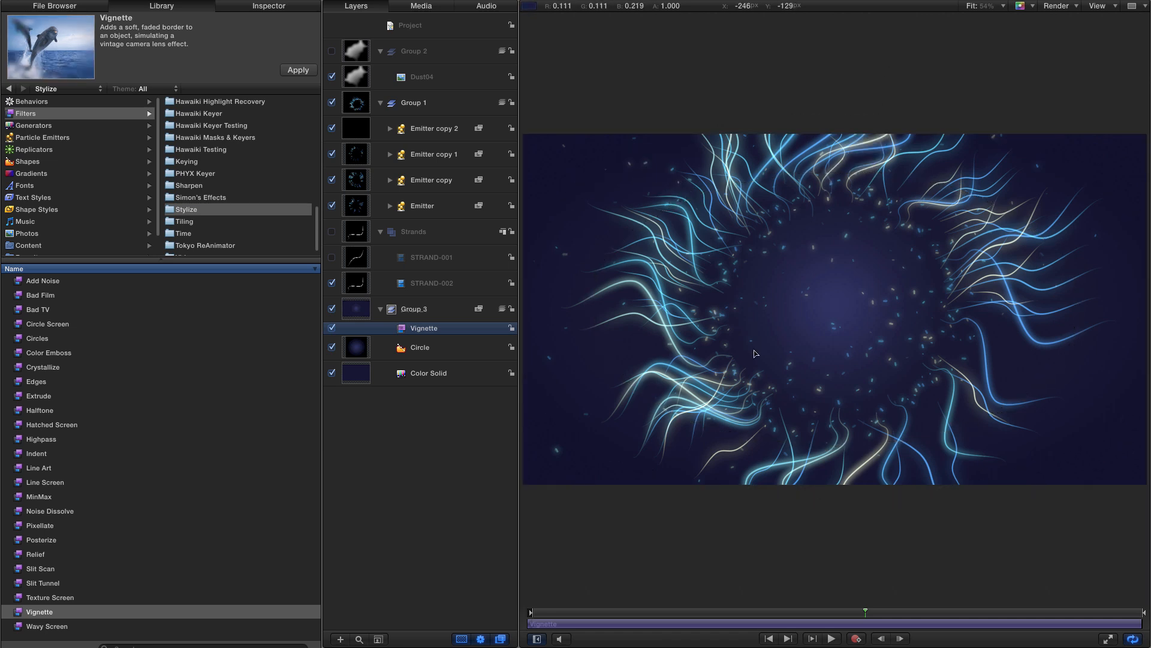
- Toggle the Vignette filter off and back on to compare the background
{"action": "left_click", "coordinate": [332, 328]}
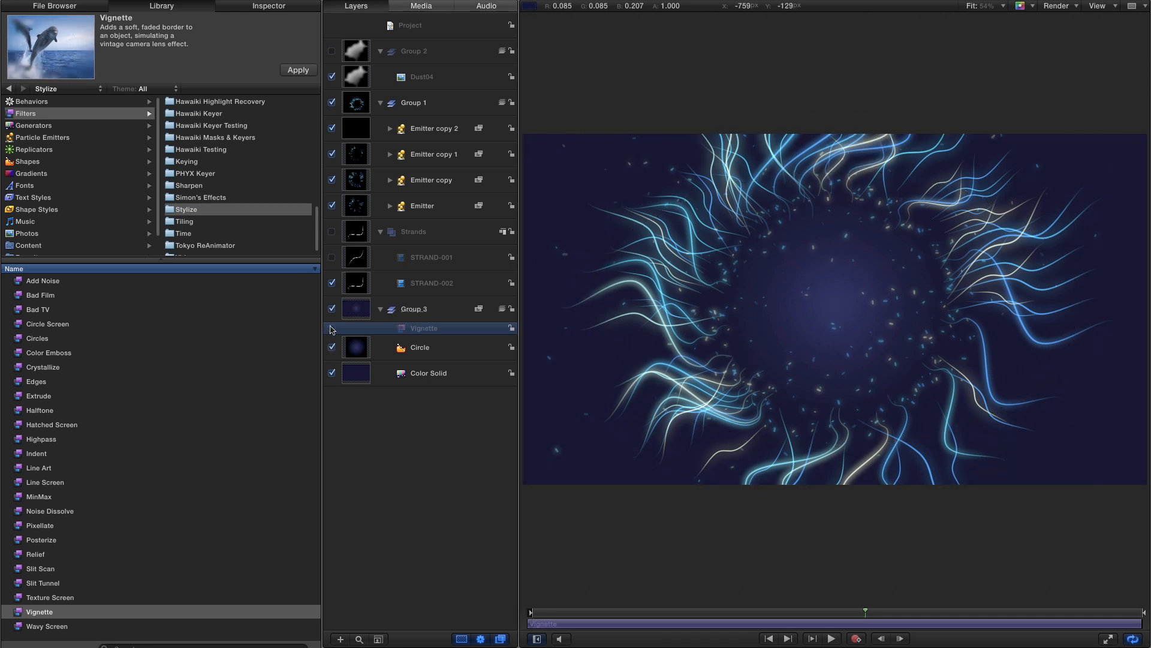
{"action": "left_click", "coordinate": [331, 328]}
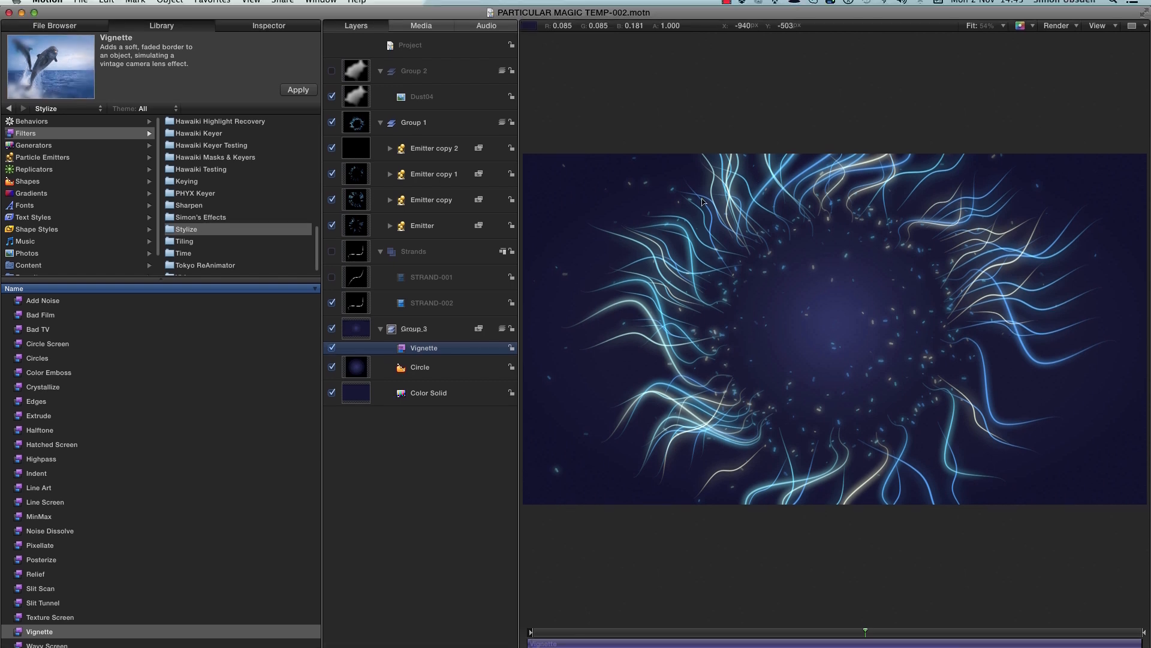
- Add a new camera and set its Y rotation to -60°
{"action": "left_click", "coordinate": [169, 7]}
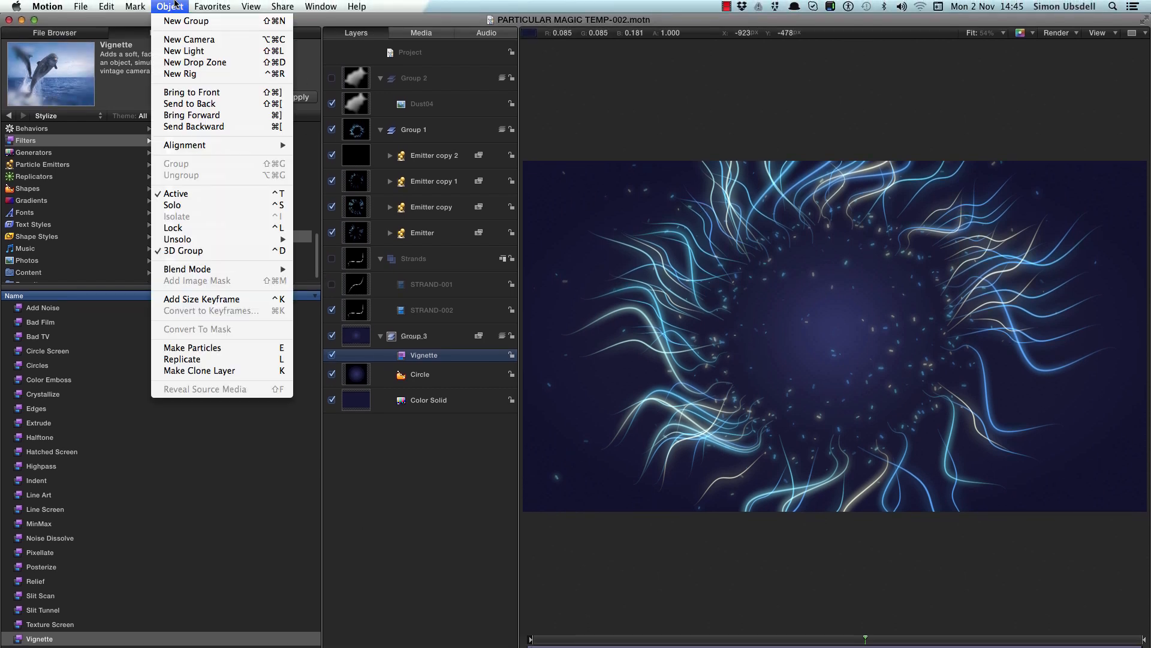
{"action": "left_click", "coordinate": [189, 39]}
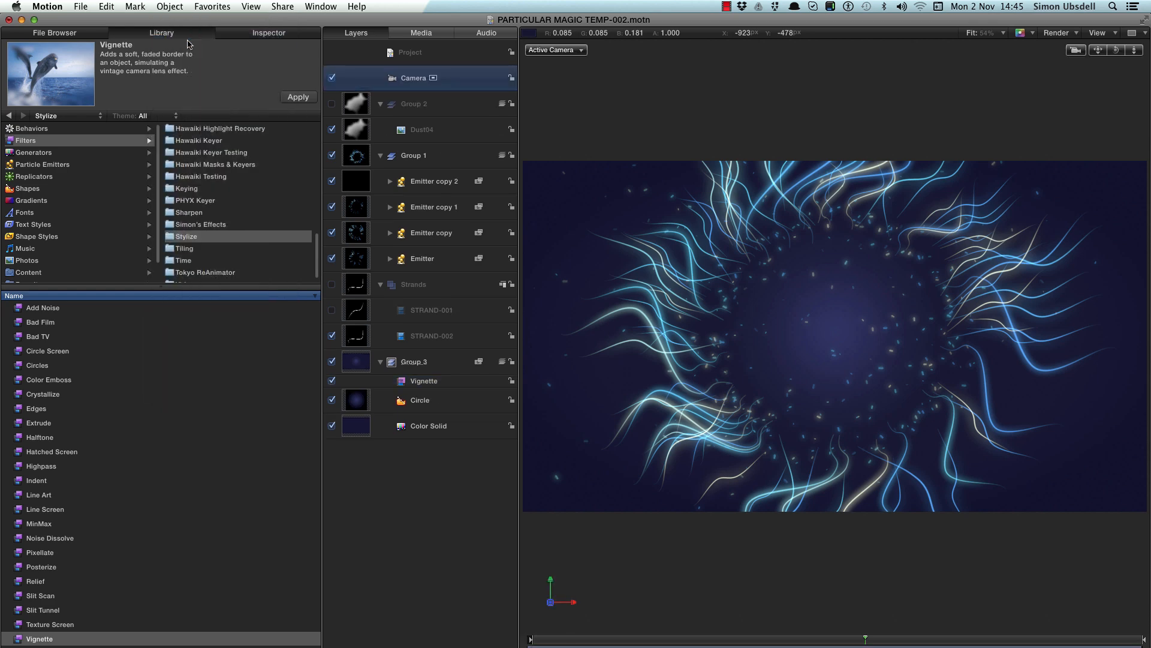
{"action": "left_click", "coordinate": [255, 35]}
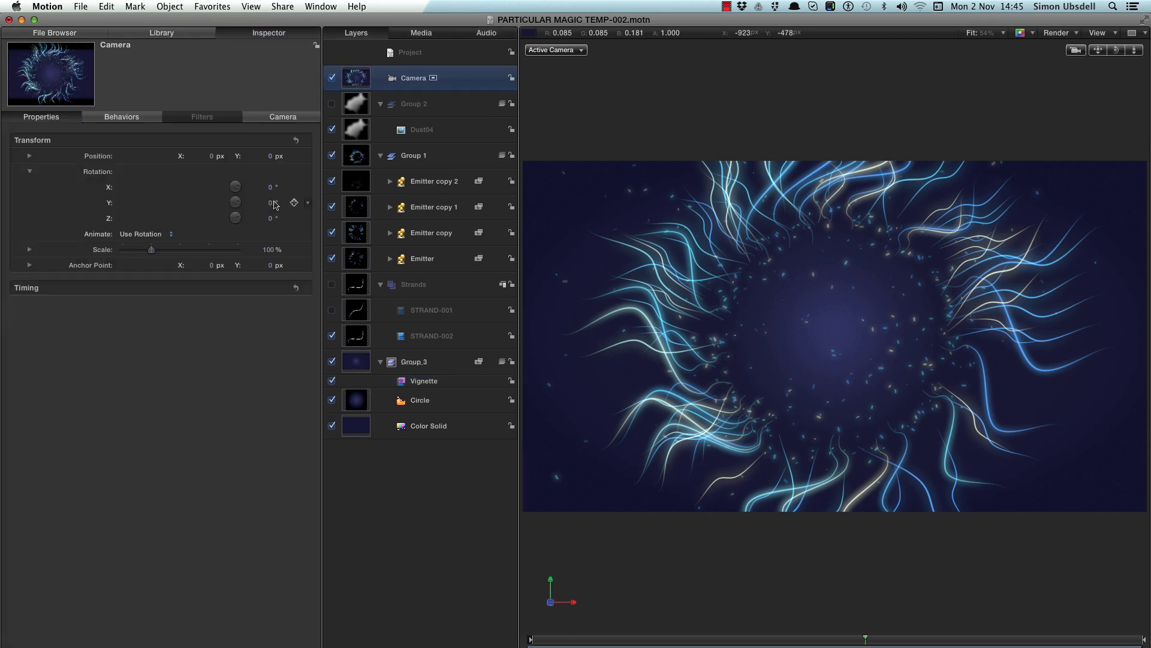
{"action": "left_click_drag", "start_coordinate": [271, 204], "coordinate": [254, 202]}
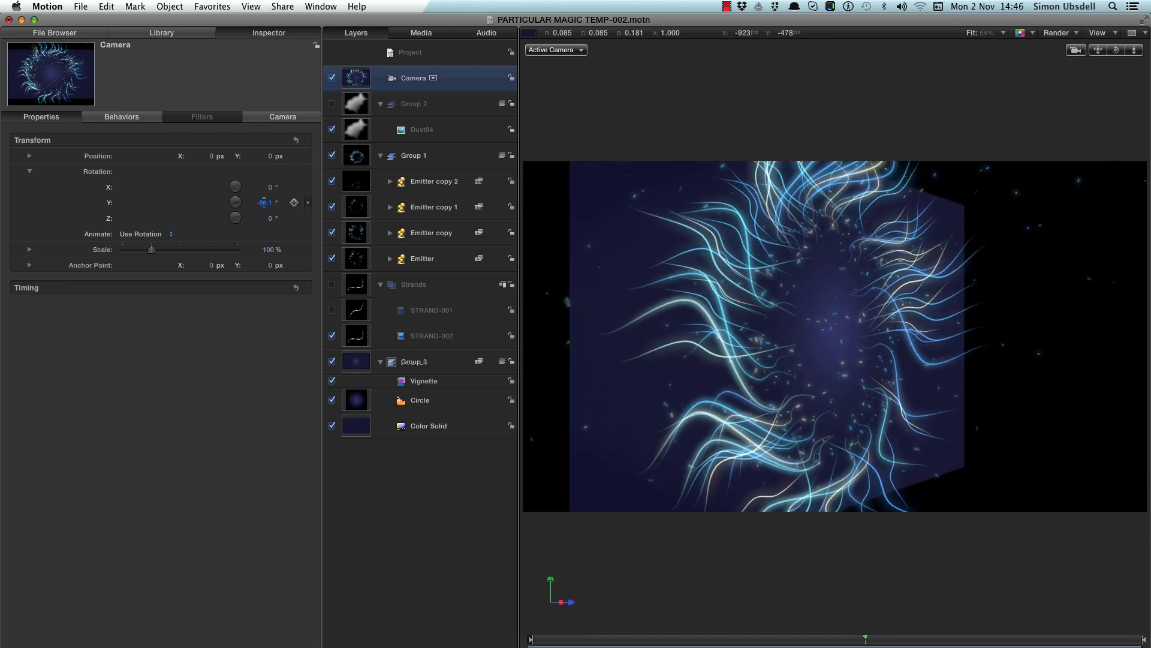
{"action": "left_click", "coordinate": [262, 202]}
{"action": "type", "text": "-60"}
{"action": "key", "text": "Return"}
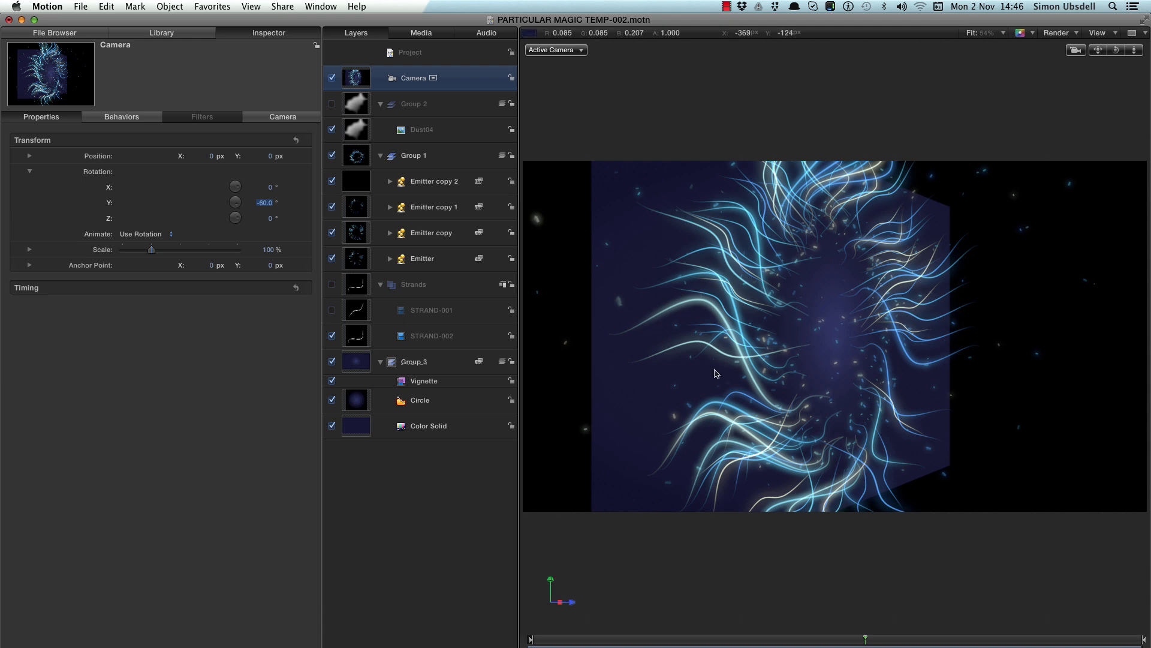
- Add a Zoom Blur filter from the Blur filters to Group_3
{"action": "left_click", "coordinate": [358, 363]}
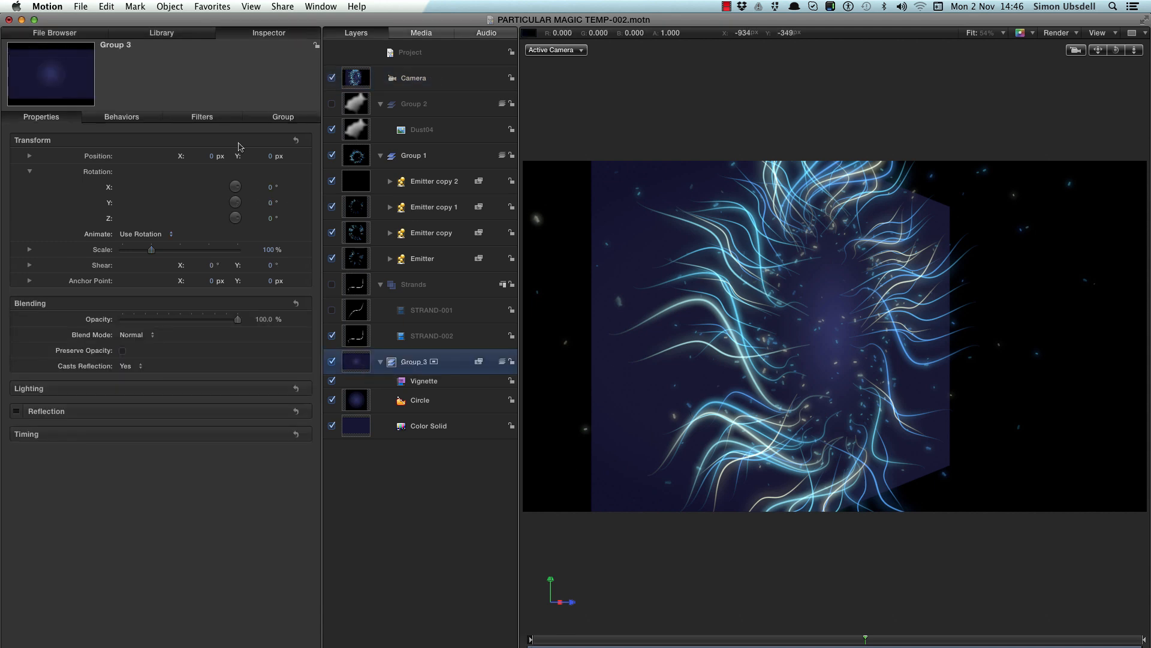
{"action": "left_click", "coordinate": [169, 32]}
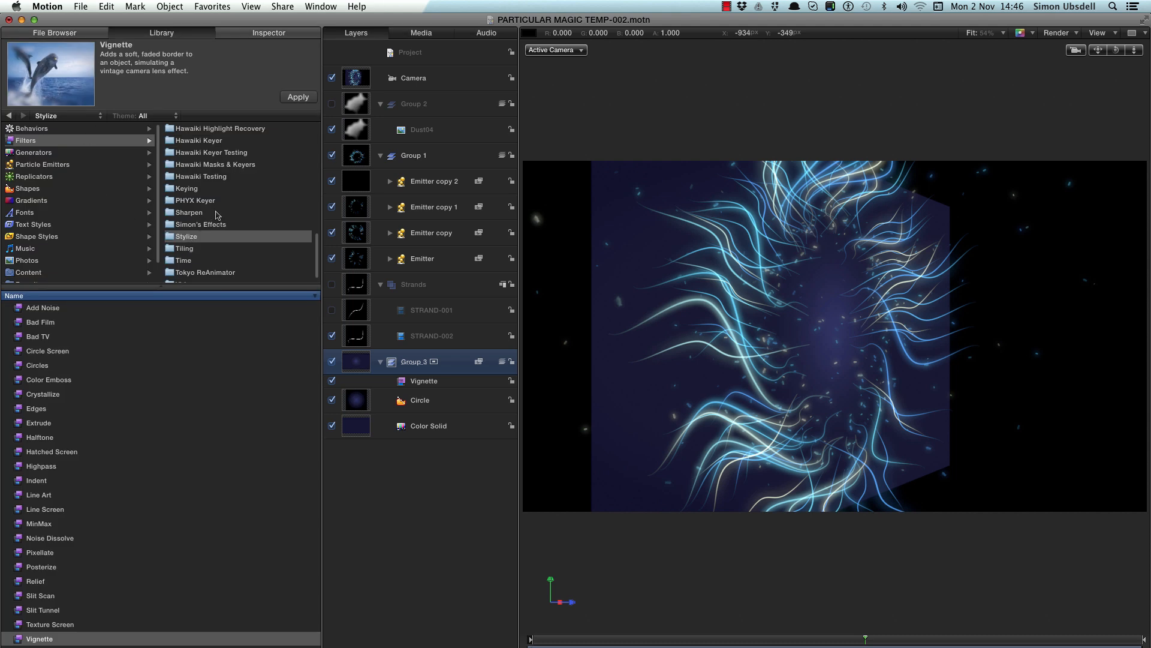
{"action": "scroll", "coordinate": [217, 215], "scroll_direction": "up", "scroll_amount": 10}
{"action": "left_click", "coordinate": [183, 141]}
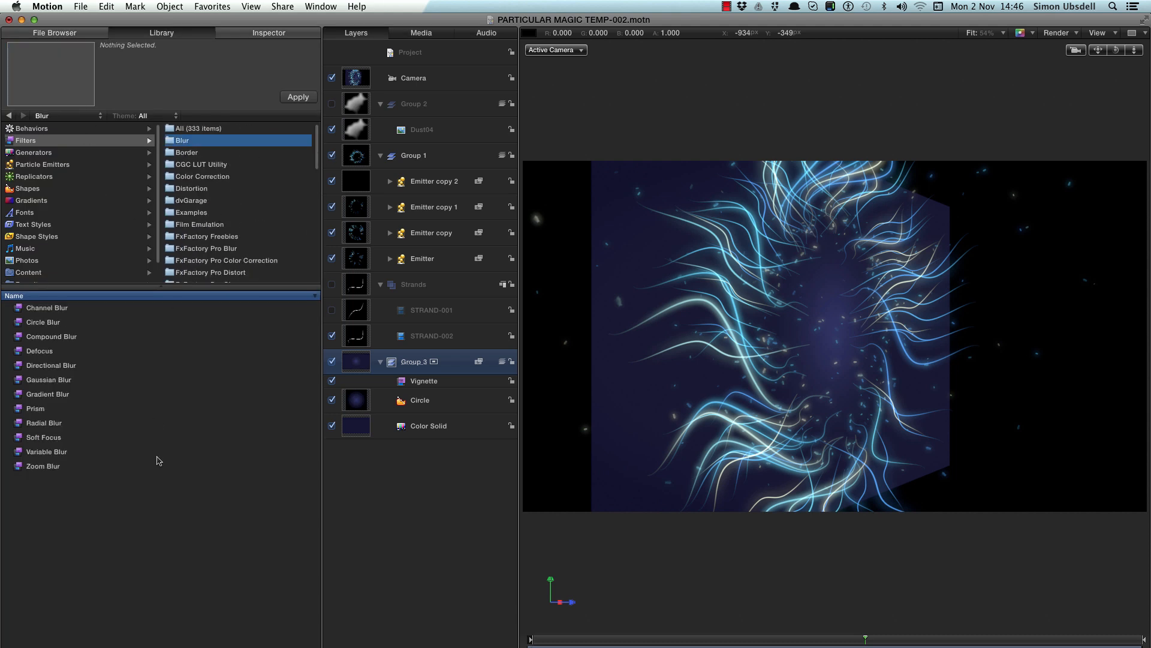
{"action": "left_click", "coordinate": [18, 467]}
{"action": "left_click_drag", "start_coordinate": [17, 467], "coordinate": [410, 400]}
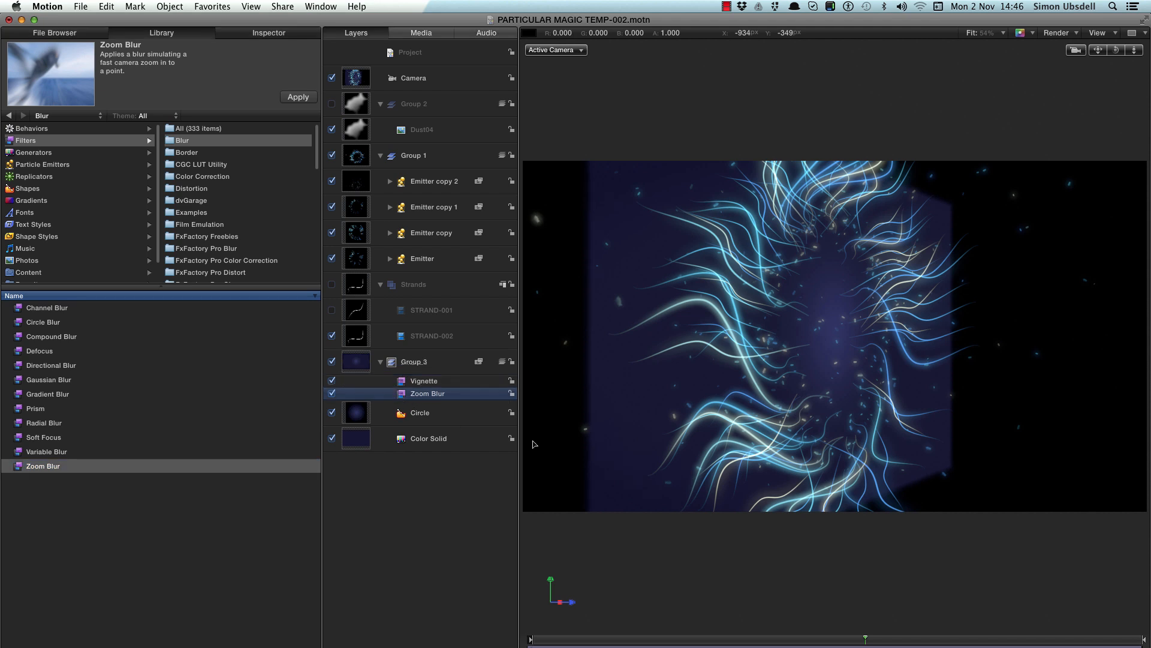
- Set the Zoom Blur Amount to 32
{"action": "key", "text": "super+3"}
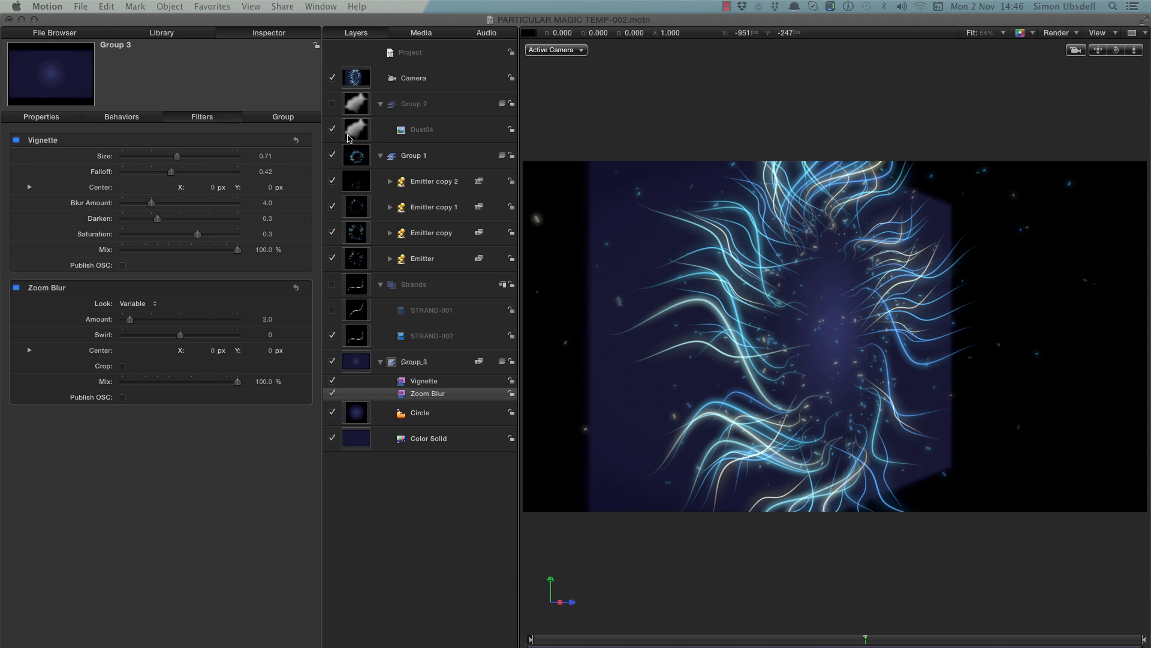
{"action": "double_click", "coordinate": [267, 321]}
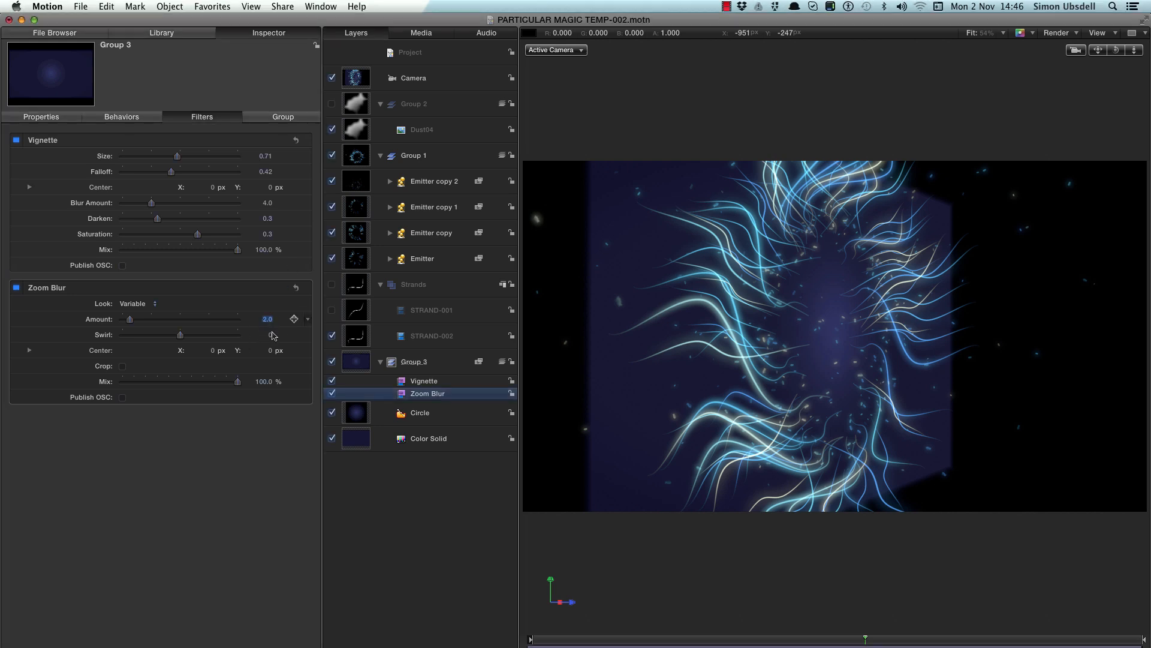
{"action": "type", "text": "32"}
{"action": "key", "text": "Return"}
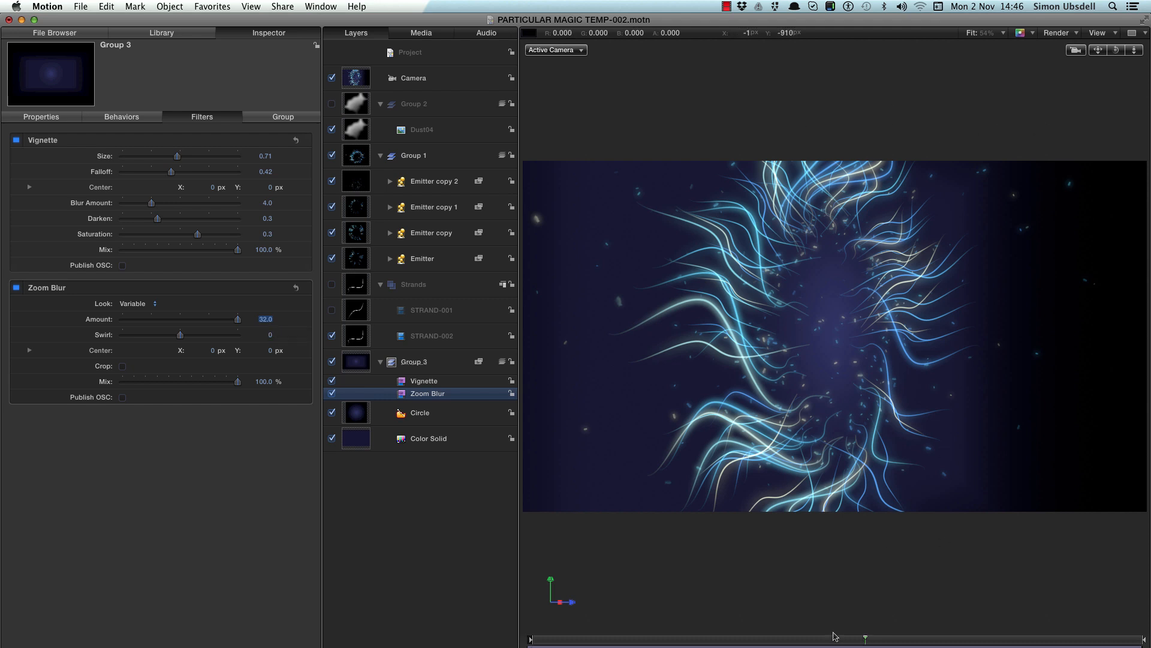
{"action": "left_click_drag", "start_coordinate": [854, 643], "coordinate": [801, 641]}
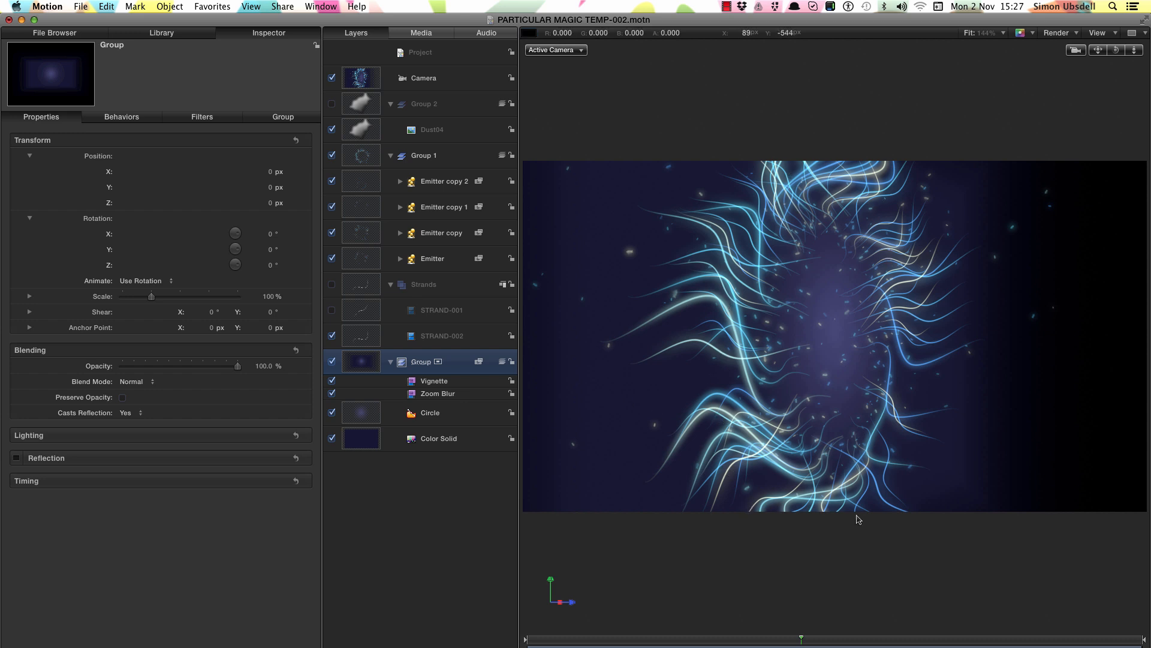
- Inspect the Emitter's Render Particles setting in its emitter controls
{"action": "left_click", "coordinate": [366, 261]}
{"action": "left_click", "coordinate": [289, 118]}
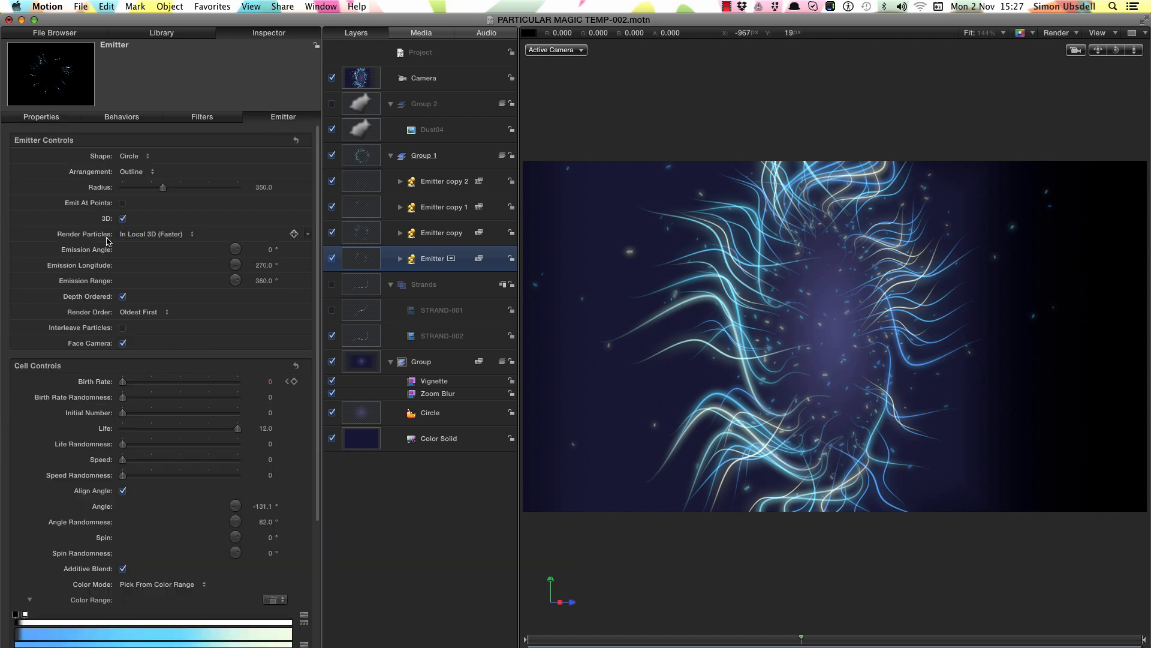
{"action": "left_click", "coordinate": [151, 234]}
- Add a new light and set its Intensity to 1200%
{"action": "left_click", "coordinate": [171, 6]}
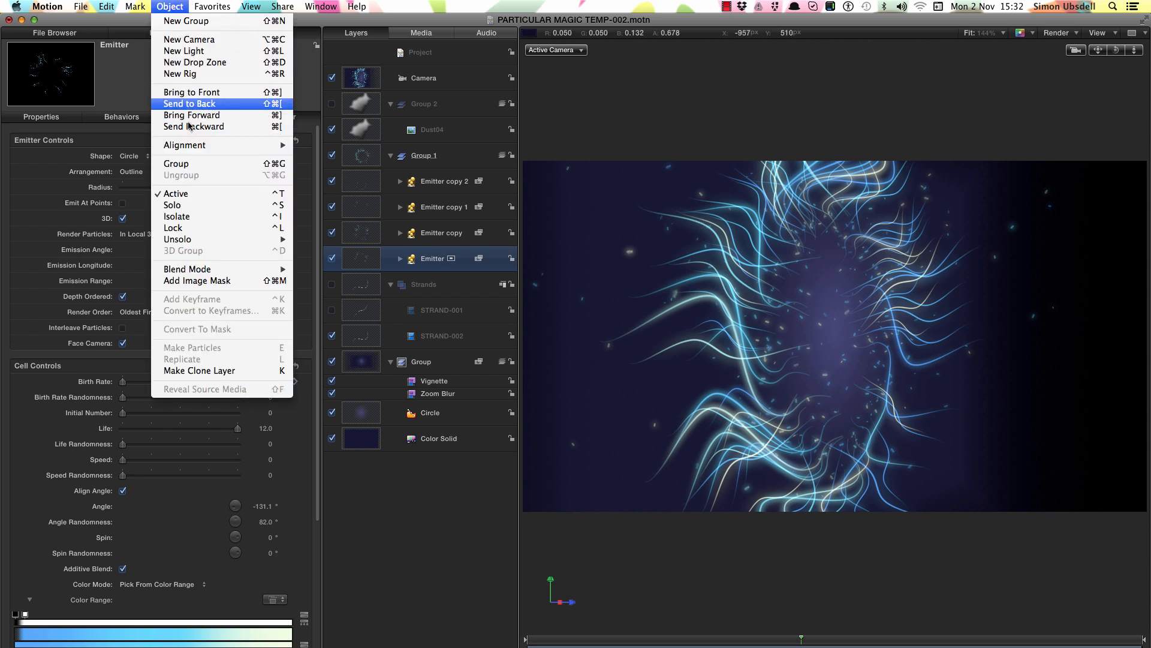
{"action": "left_click", "coordinate": [196, 50]}
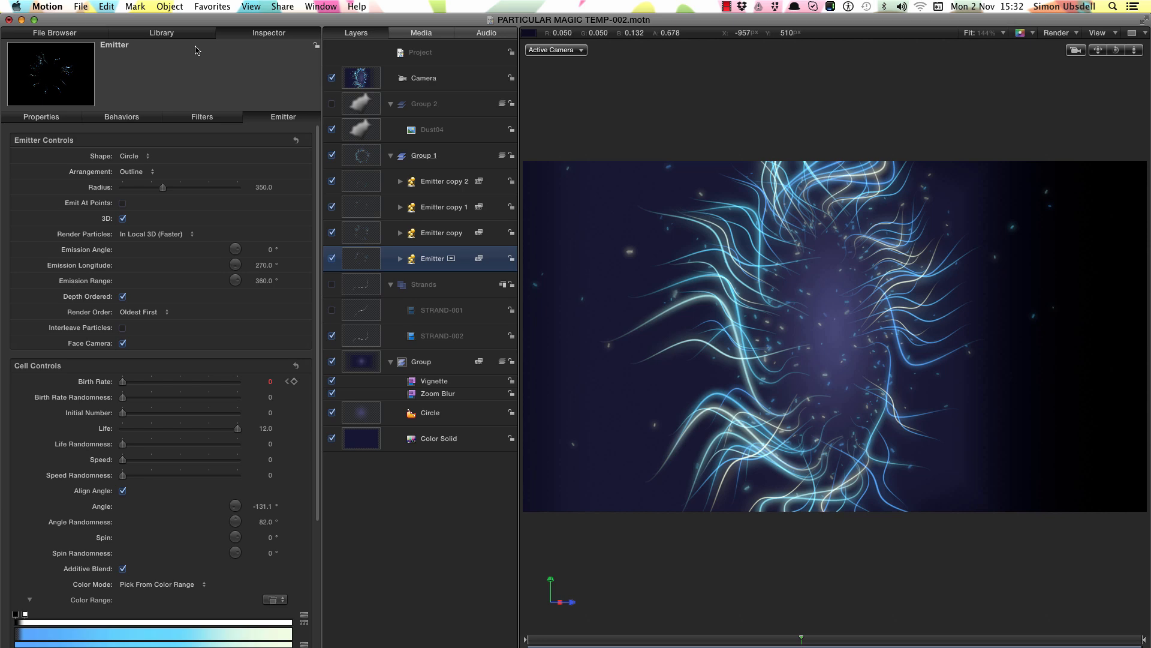
{"action": "left_click", "coordinate": [262, 188]}
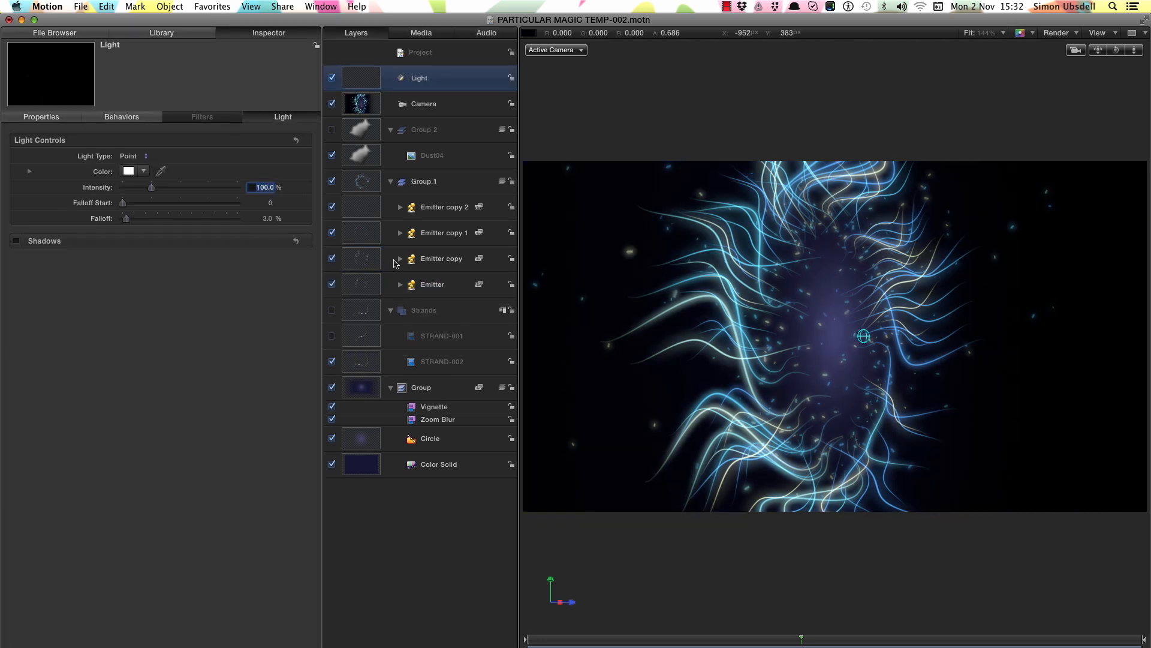
{"action": "type", "text": "1200"}
{"action": "key", "text": "Return"}
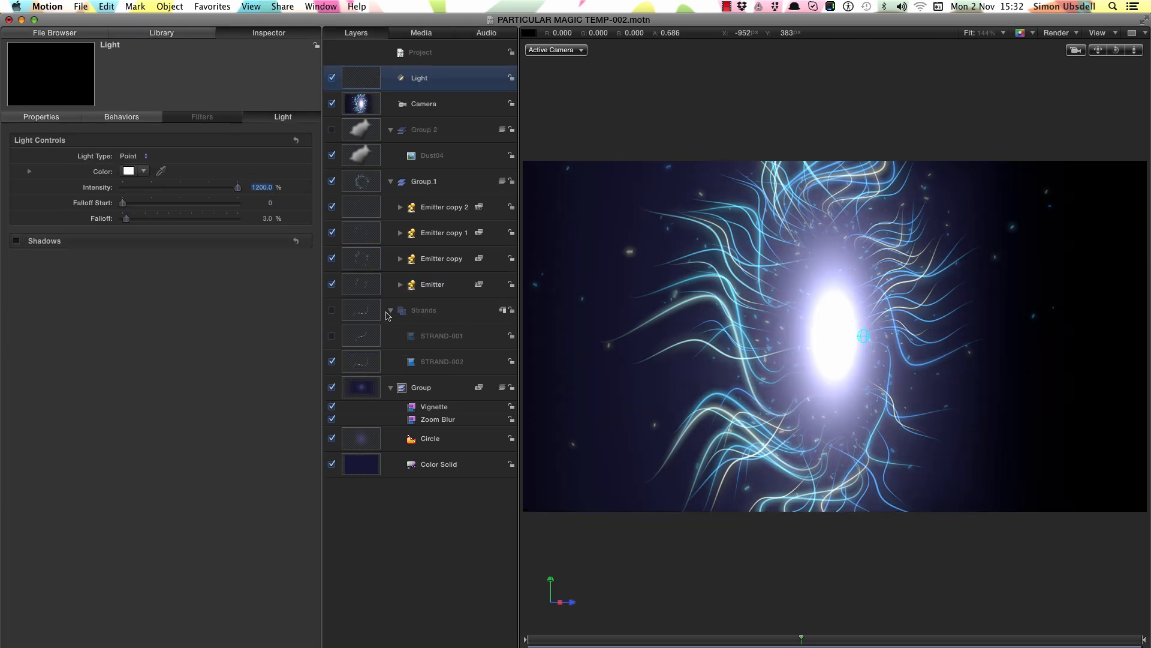
- Set the light's Falloff to 15% and its Falloff Start to 150
{"action": "left_click", "coordinate": [267, 218]}
{"action": "type", "text": "15"}
{"action": "key", "text": "Return"}
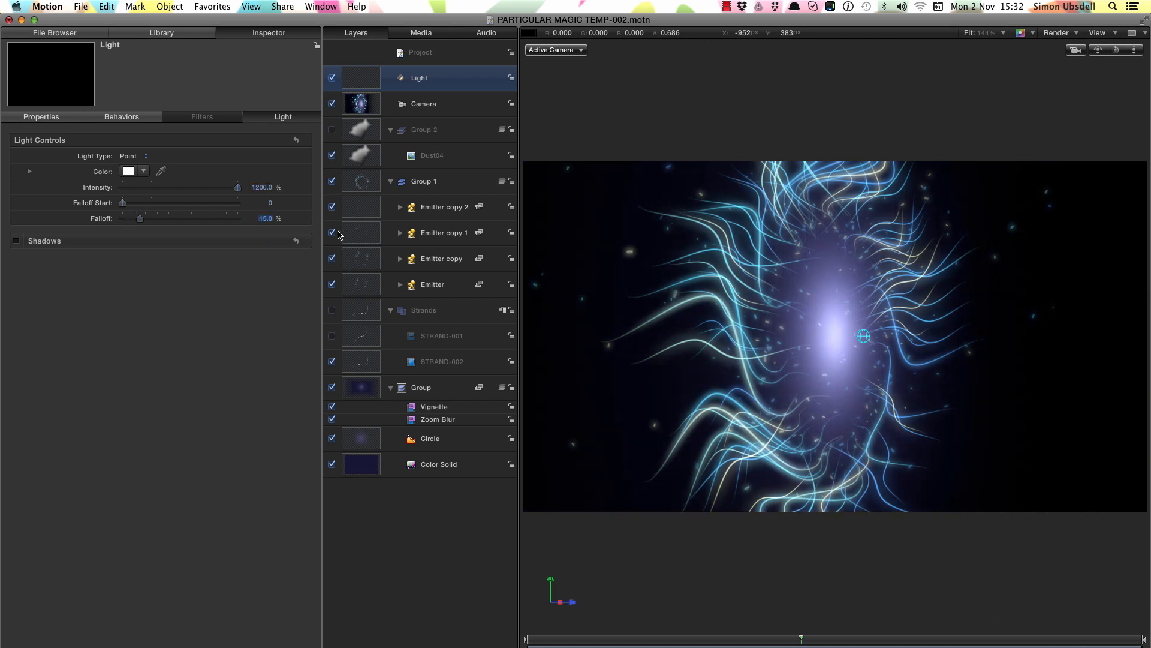
{"action": "left_click", "coordinate": [269, 204]}
{"action": "type", "text": "150"}
{"action": "key", "text": "Return"}
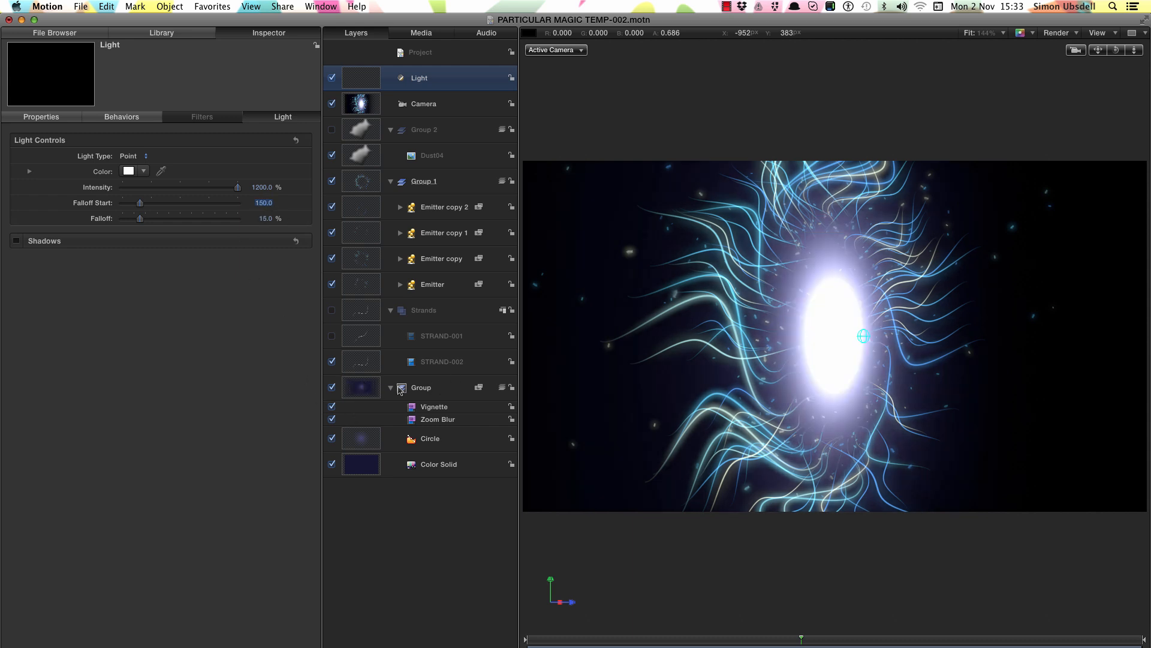
- Rename the background group as BG
{"action": "left_click", "coordinate": [426, 390]}
{"action": "double_click", "coordinate": [453, 388]}
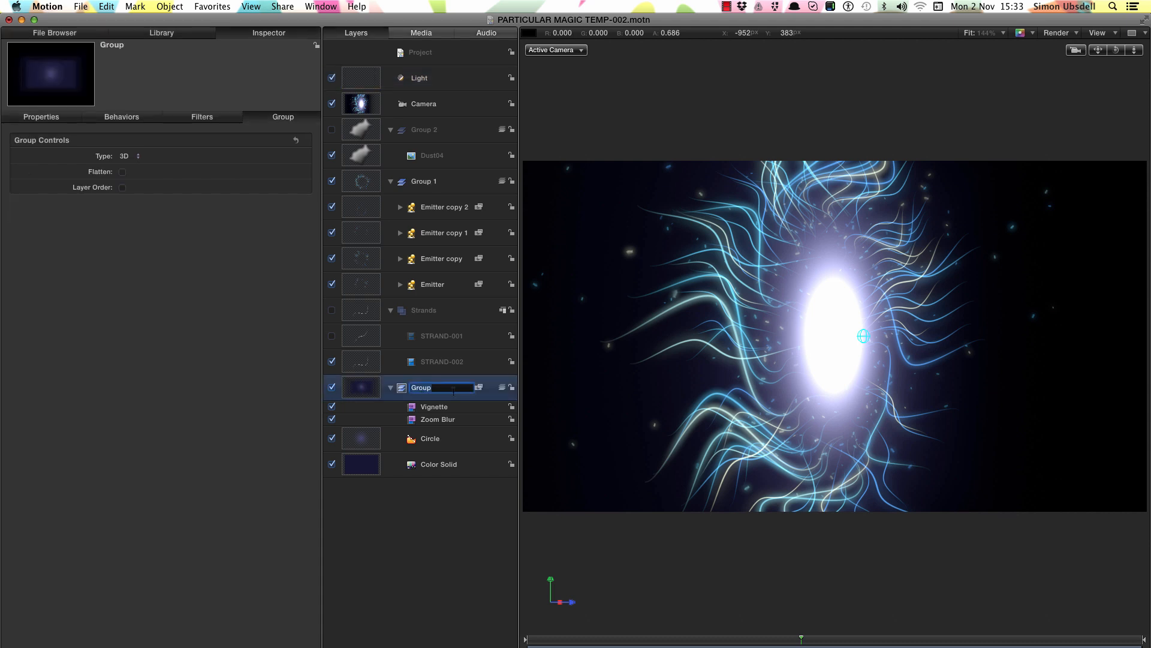
{"action": "type", "text": "BG"}
{"action": "key", "text": "Return"}
- Set the BG group's Z position to -50 px
{"action": "left_click", "coordinate": [51, 113]}
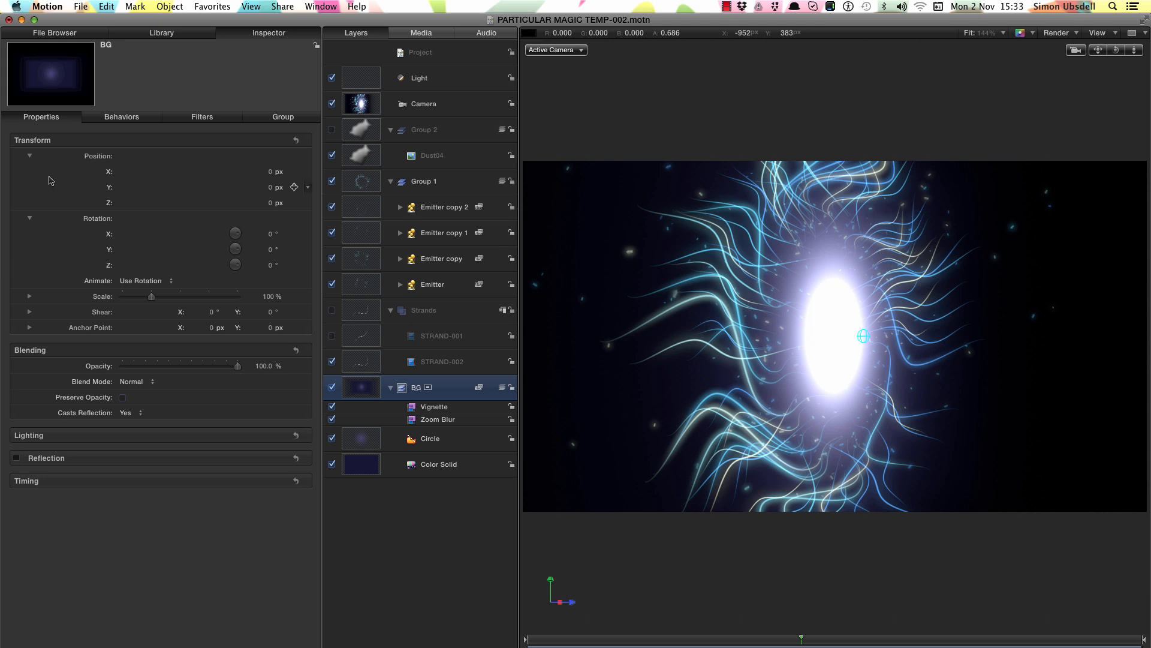
{"action": "left_click", "coordinate": [271, 203]}
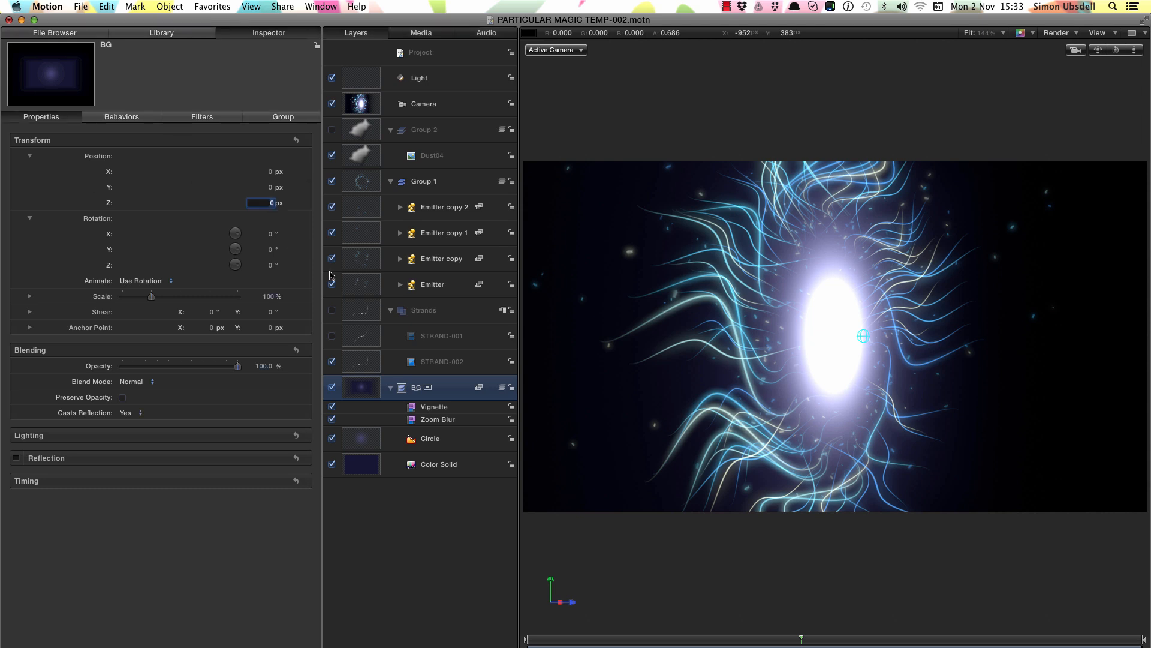
{"action": "type", "text": "-50"}
{"action": "key", "text": "Return"}
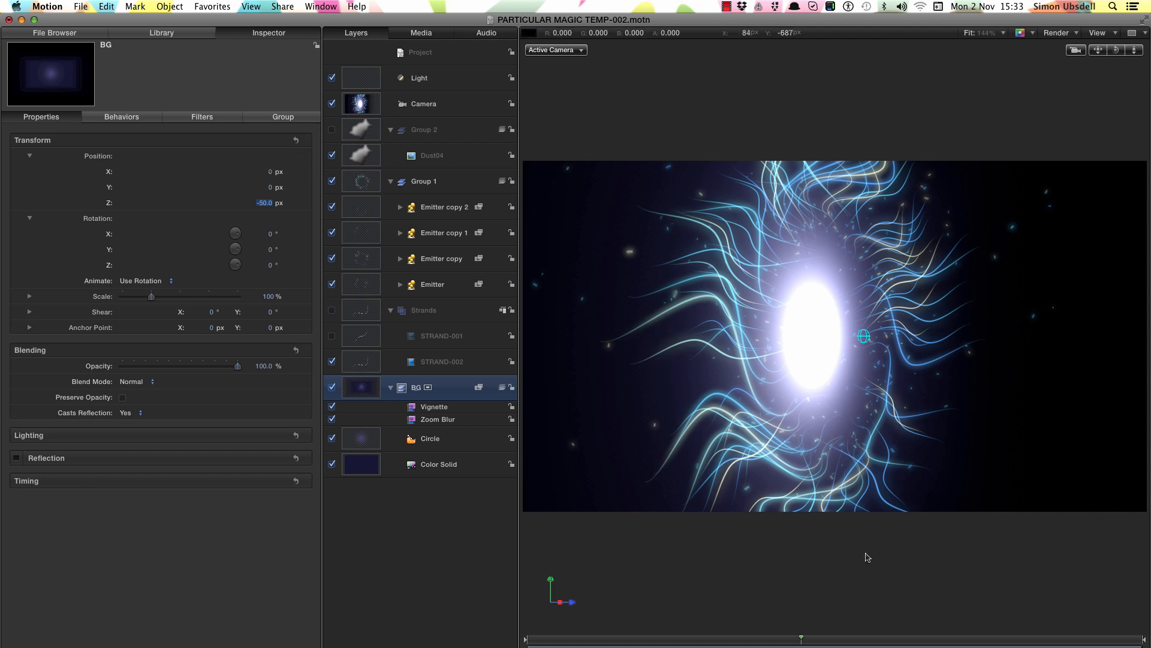
- Turn off the camera and move the light up and left to about X -165 px, Y 334 px
{"action": "left_click", "coordinate": [331, 104]}
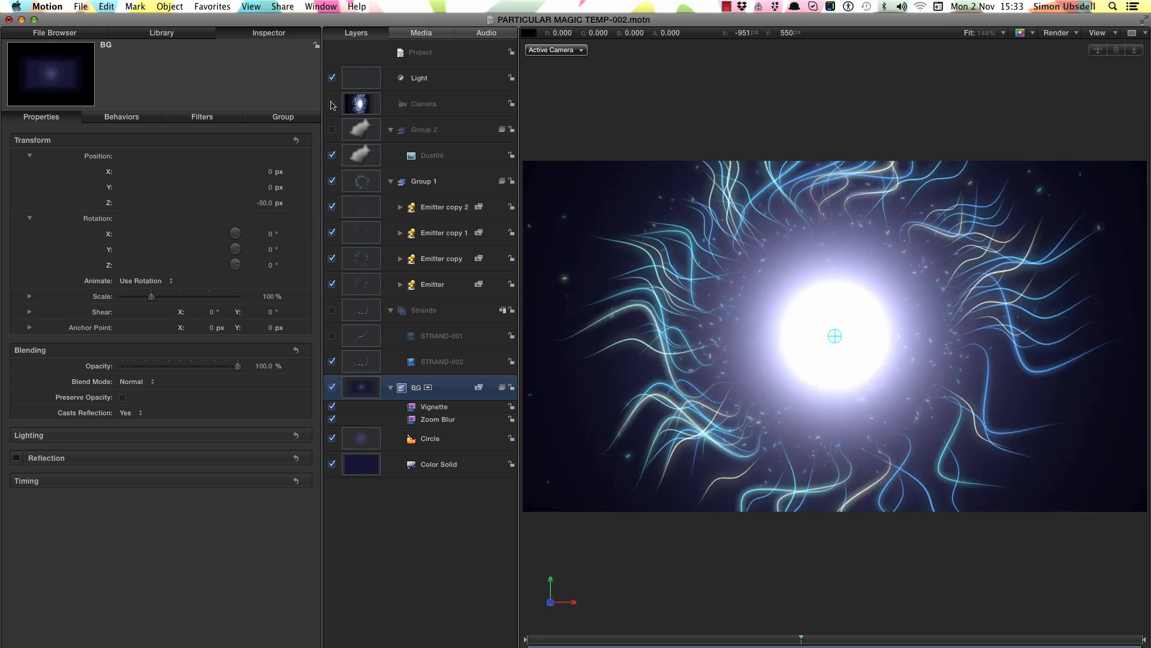
{"action": "left_click", "coordinate": [365, 78]}
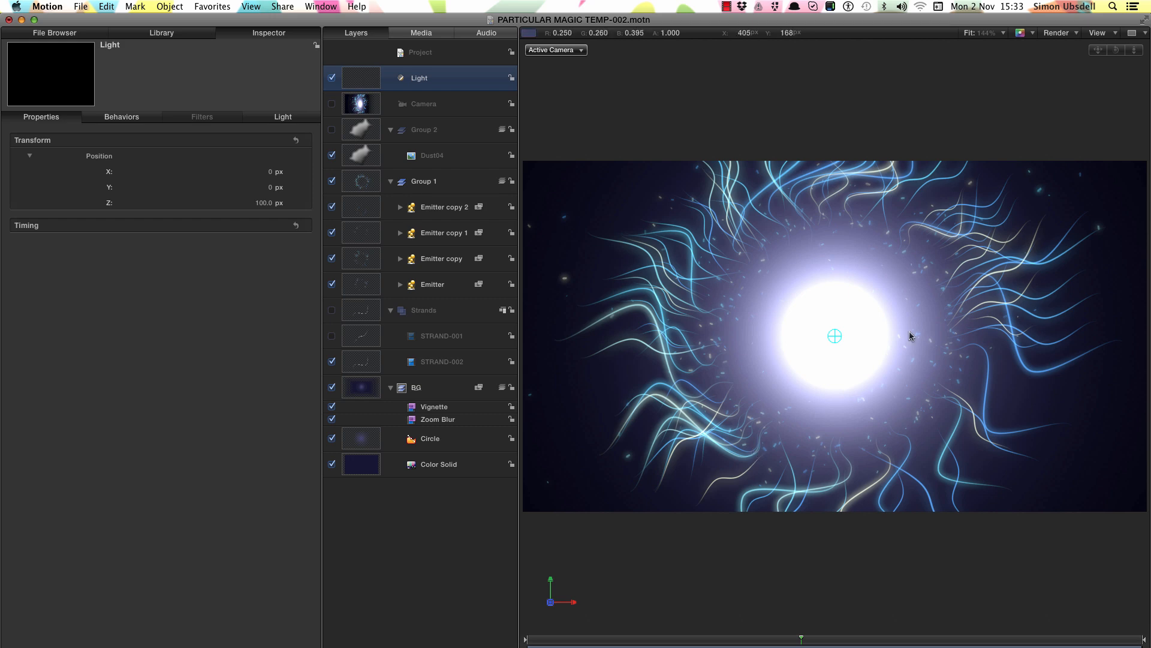
{"action": "left_click", "coordinate": [1096, 40]}
{"action": "left_click", "coordinate": [1066, 103]}
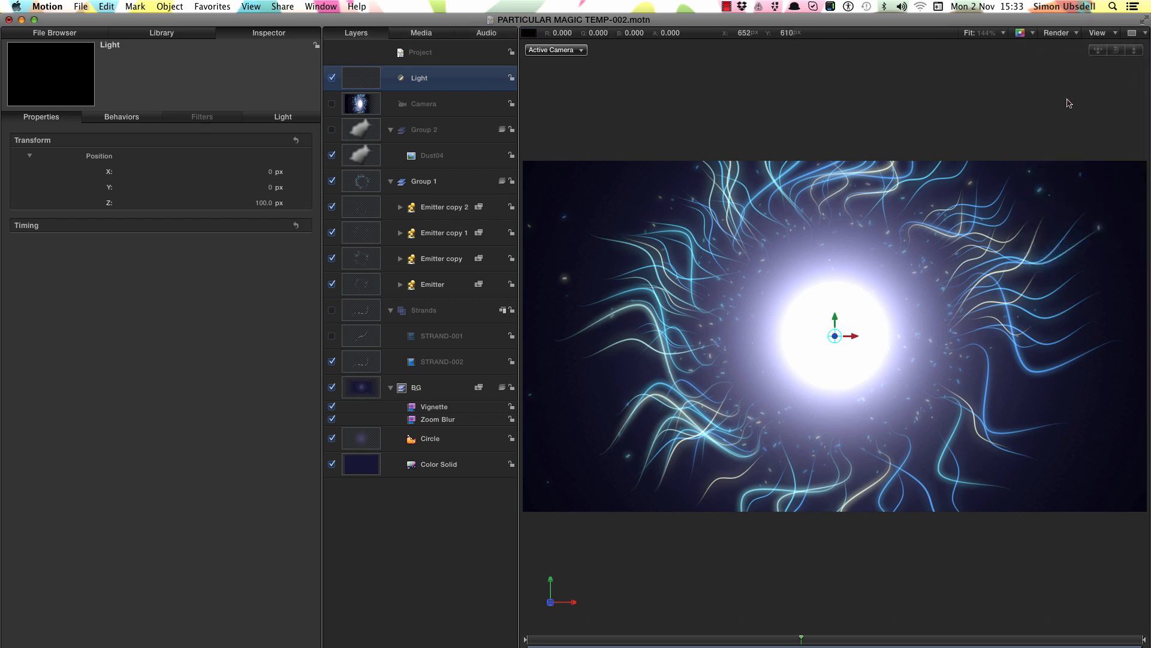
{"action": "left_click_drag", "start_coordinate": [836, 318], "coordinate": [782, 195]}
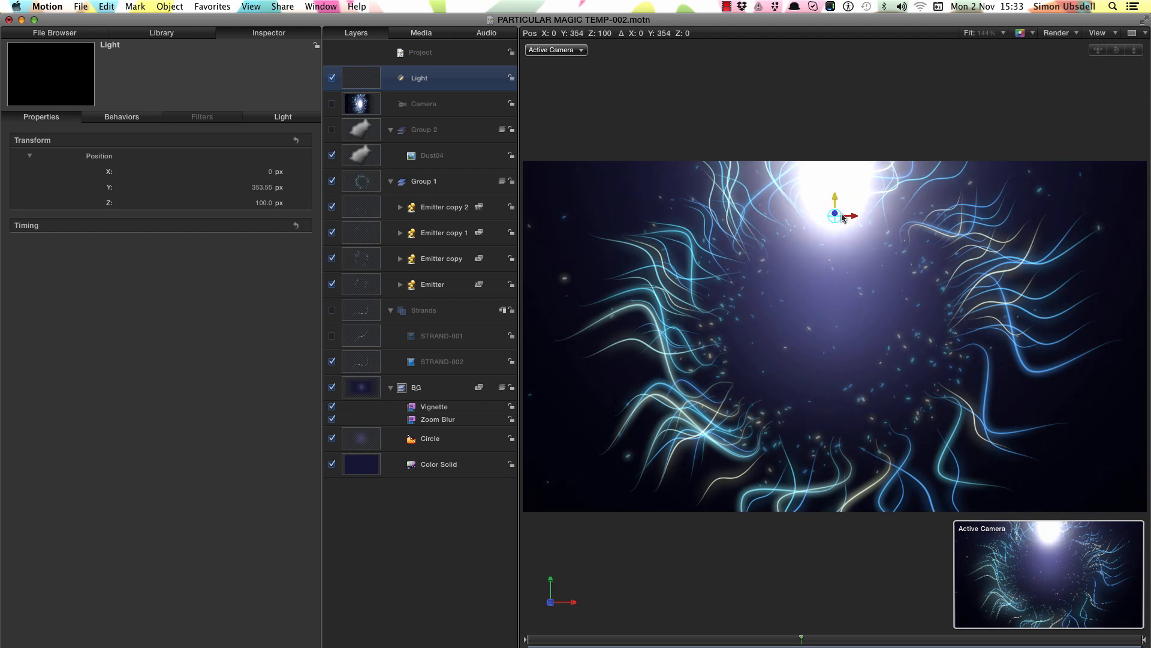
{"action": "left_click_drag", "start_coordinate": [856, 215], "coordinate": [780, 206]}
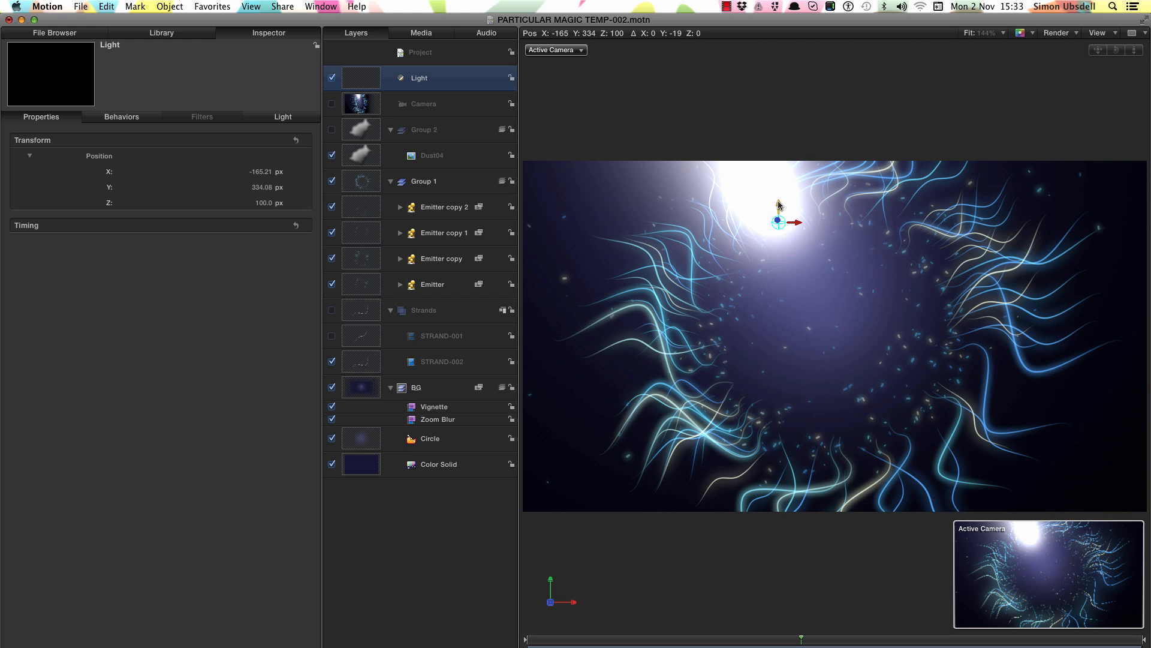
- Set the light's Intensity to 1000%
{"action": "left_click", "coordinate": [283, 117]}
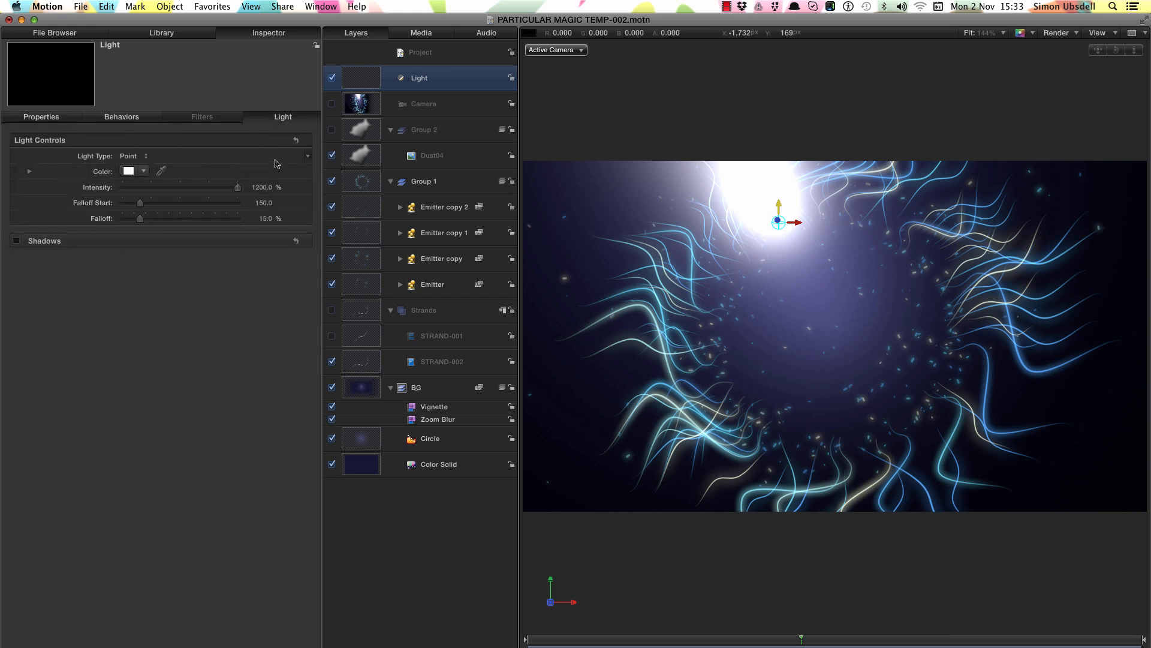
{"action": "left_click", "coordinate": [263, 187]}
{"action": "type", "text": "1000"}
{"action": "key", "text": "Return"}
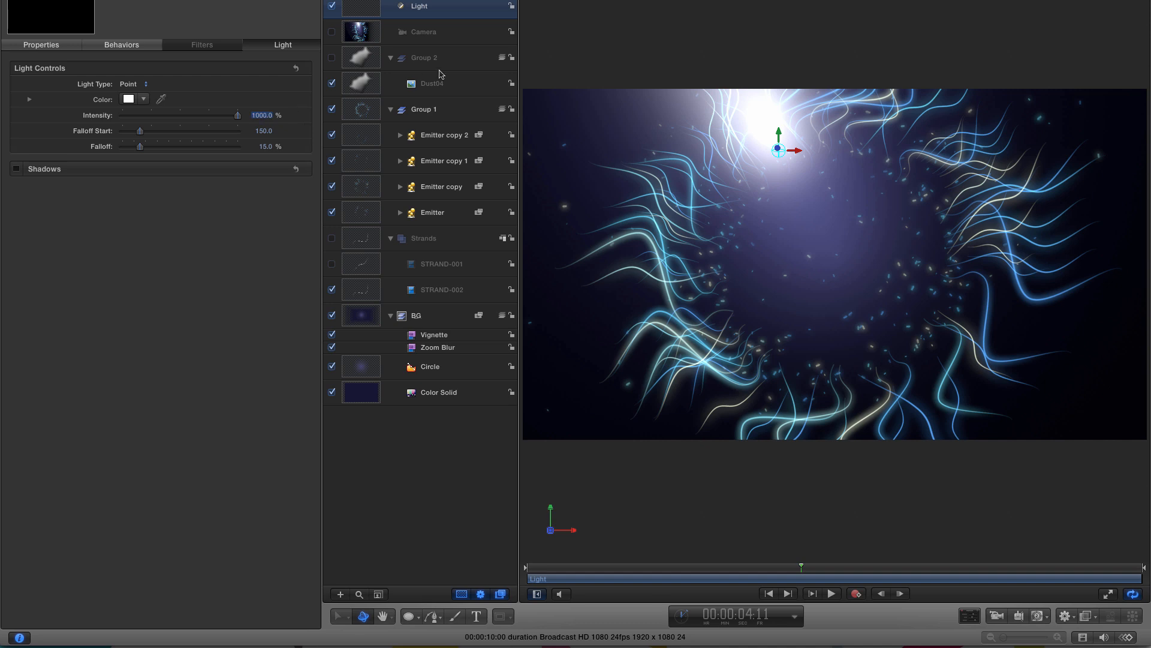
- Move the playhead to 00:00:01:00
{"action": "double_click", "coordinate": [754, 615]}
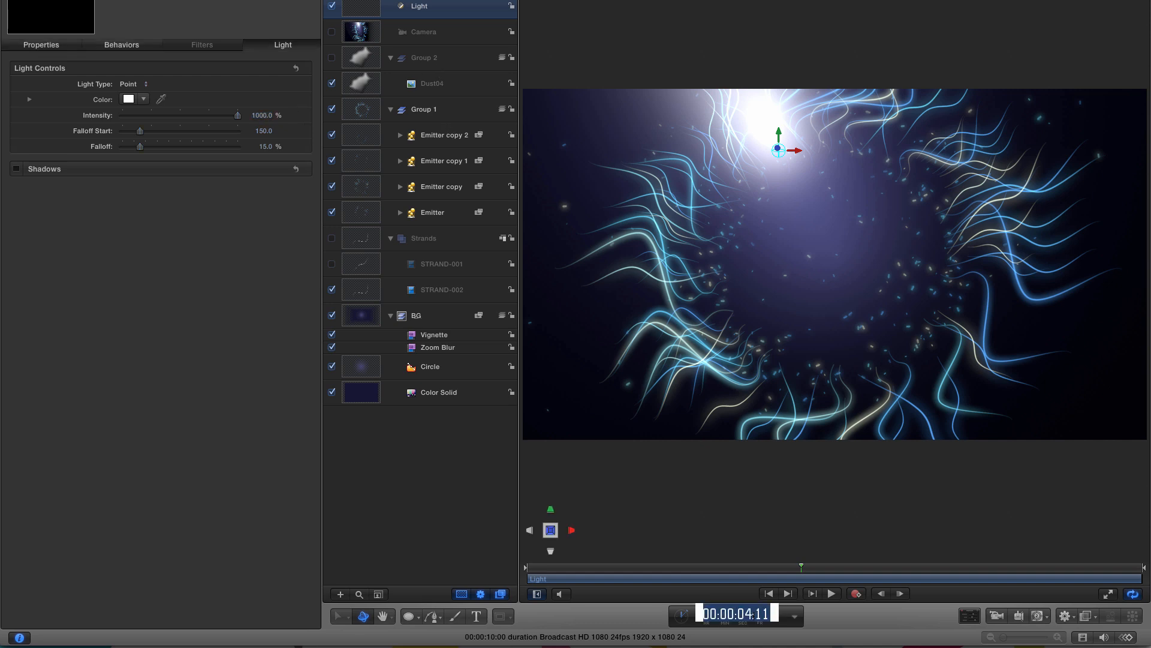
{"action": "type", "text": "100"}
{"action": "key", "text": "Return"}
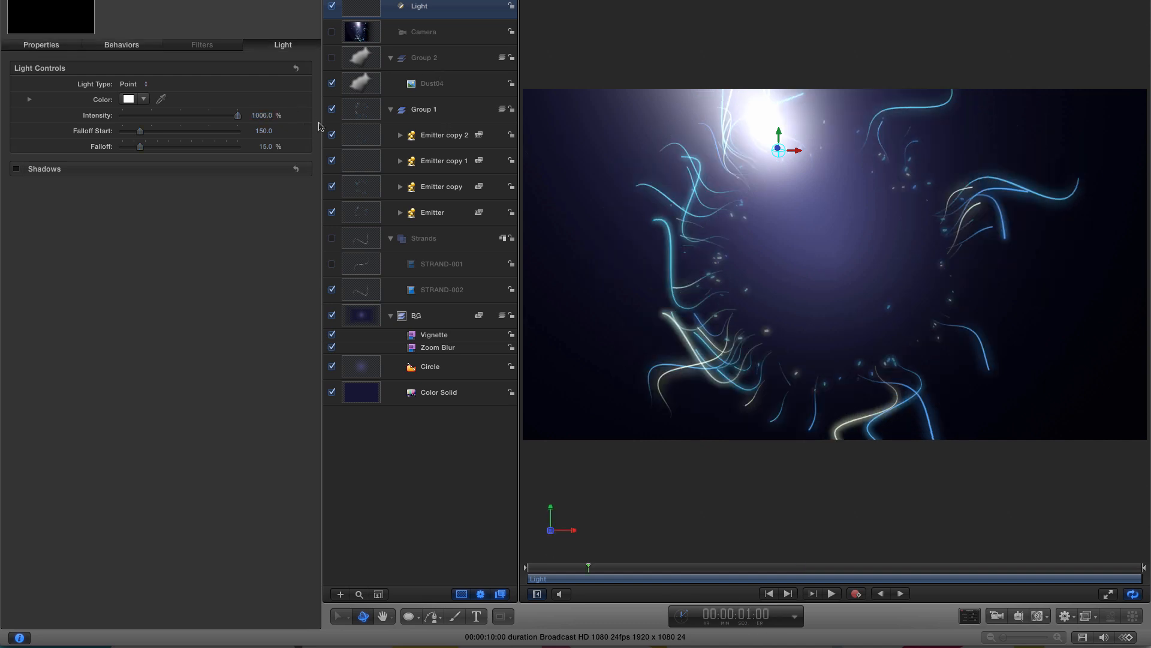
- Animate the light's Intensity from 0% at the start to 1000% at 00:00:01:00 with keyframes
{"action": "mouse_move", "coordinate": [294, 118]}
{"action": "left_click", "coordinate": [294, 115]}
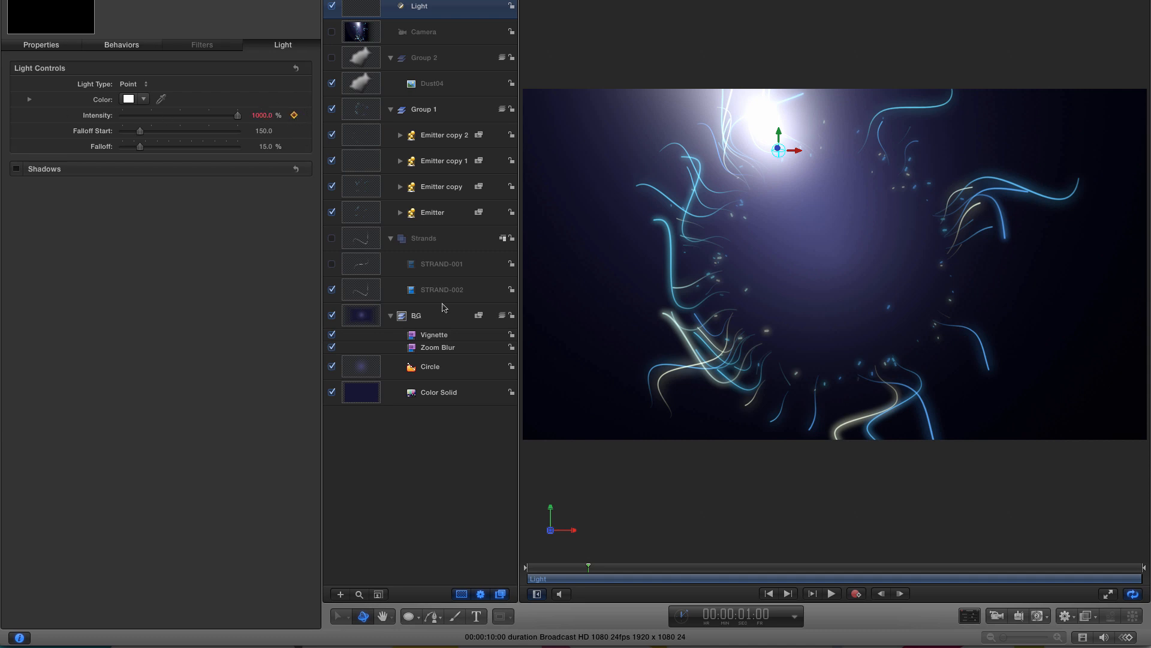
{"action": "left_click", "coordinate": [769, 593]}
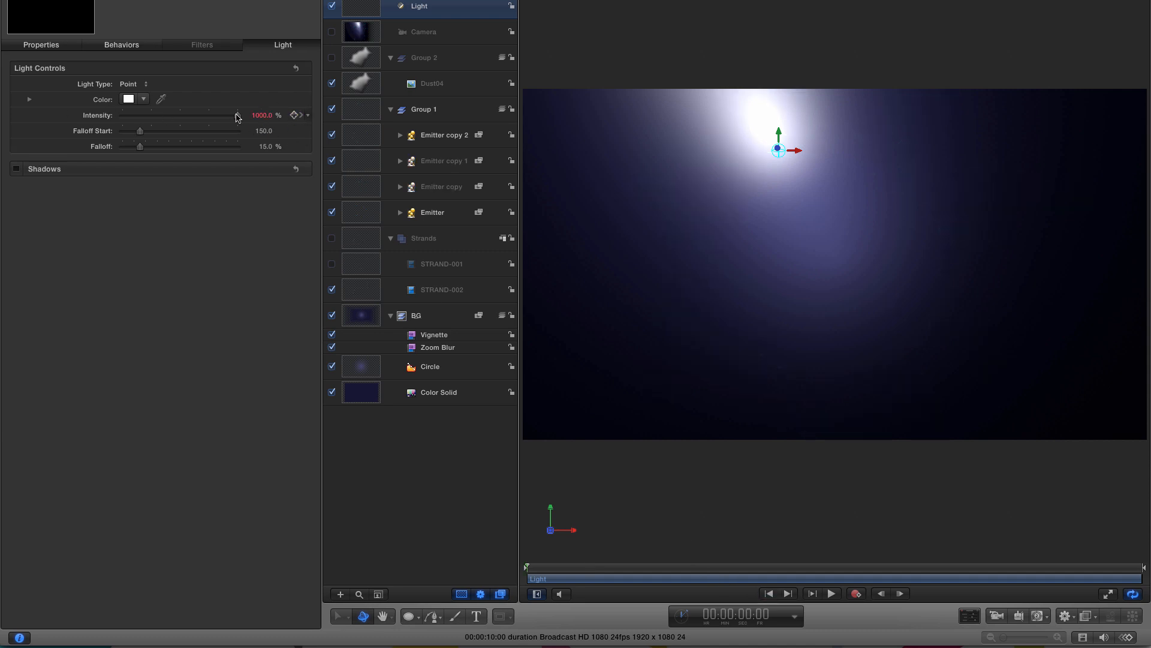
{"action": "left_click_drag", "start_coordinate": [237, 116], "coordinate": [115, 128]}
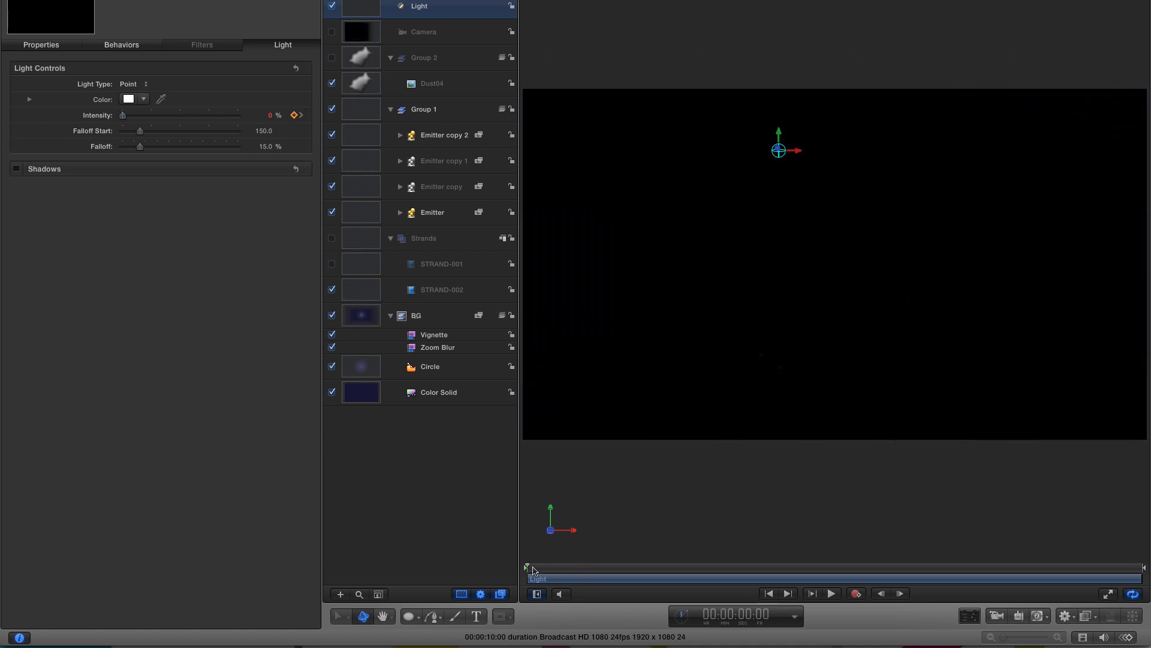
{"action": "left_click_drag", "start_coordinate": [534, 570], "coordinate": [611, 574]}
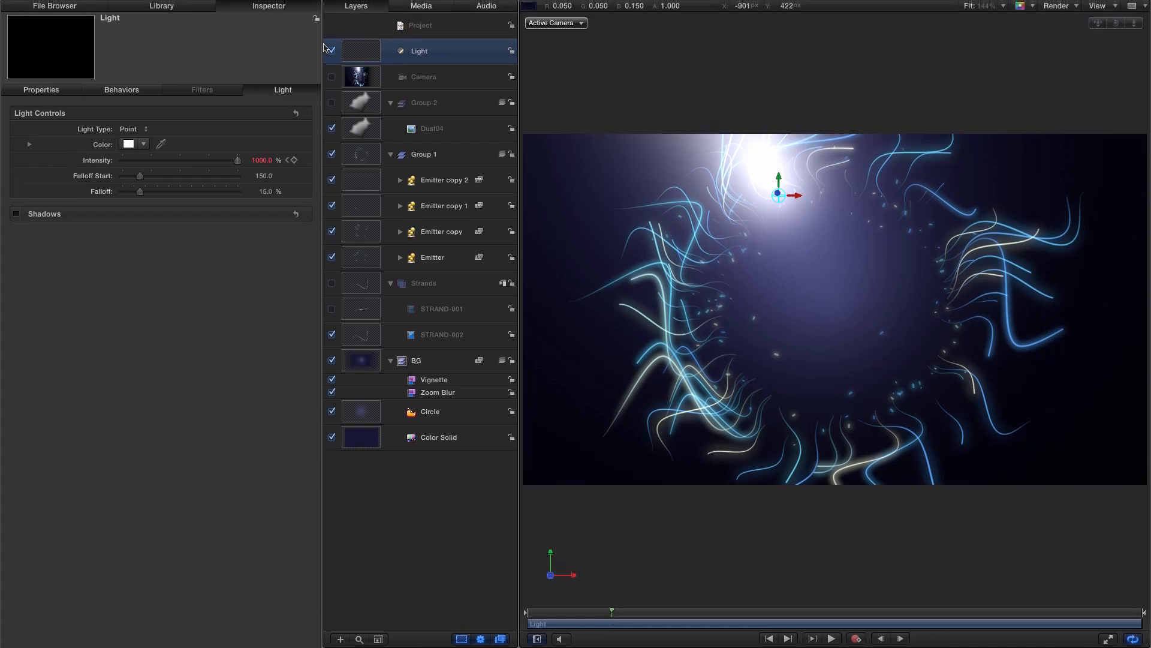
- Duplicate the light and move the copy toward the lower right of the frame
{"action": "right_click", "coordinate": [364, 48]}
{"action": "left_click", "coordinate": [385, 87]}
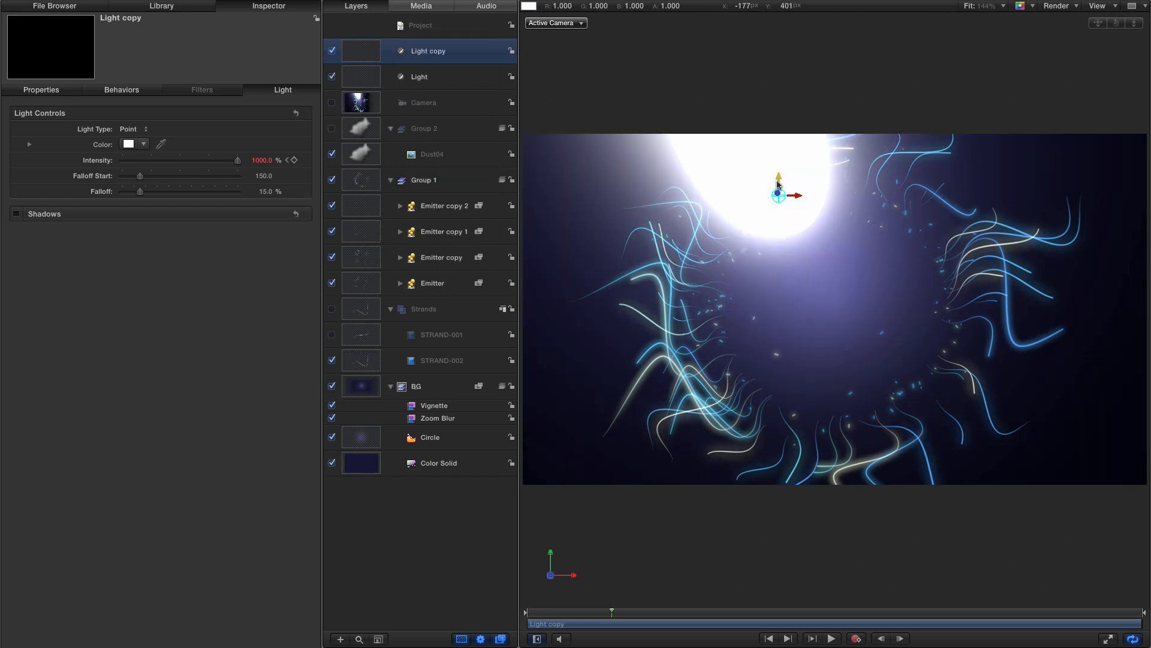
{"action": "left_click_drag", "start_coordinate": [781, 175], "coordinate": [916, 410]}
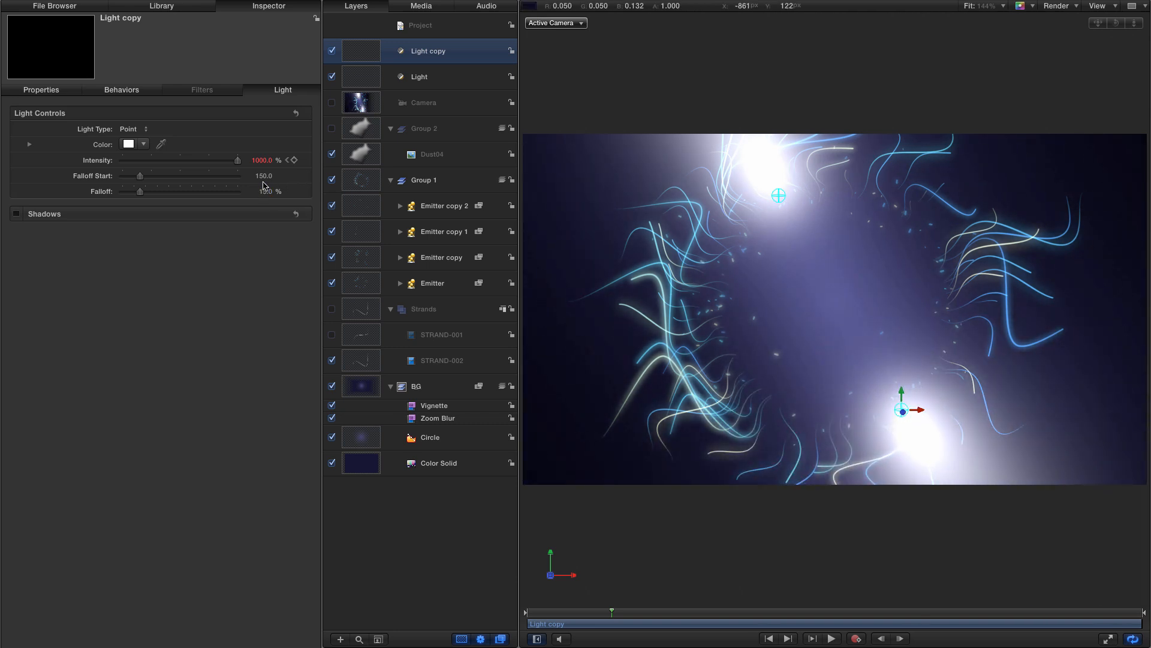
- Jump to the copy's 1-second Intensity keyframe and set its Intensity to 750%
{"action": "left_click", "coordinate": [290, 161]}
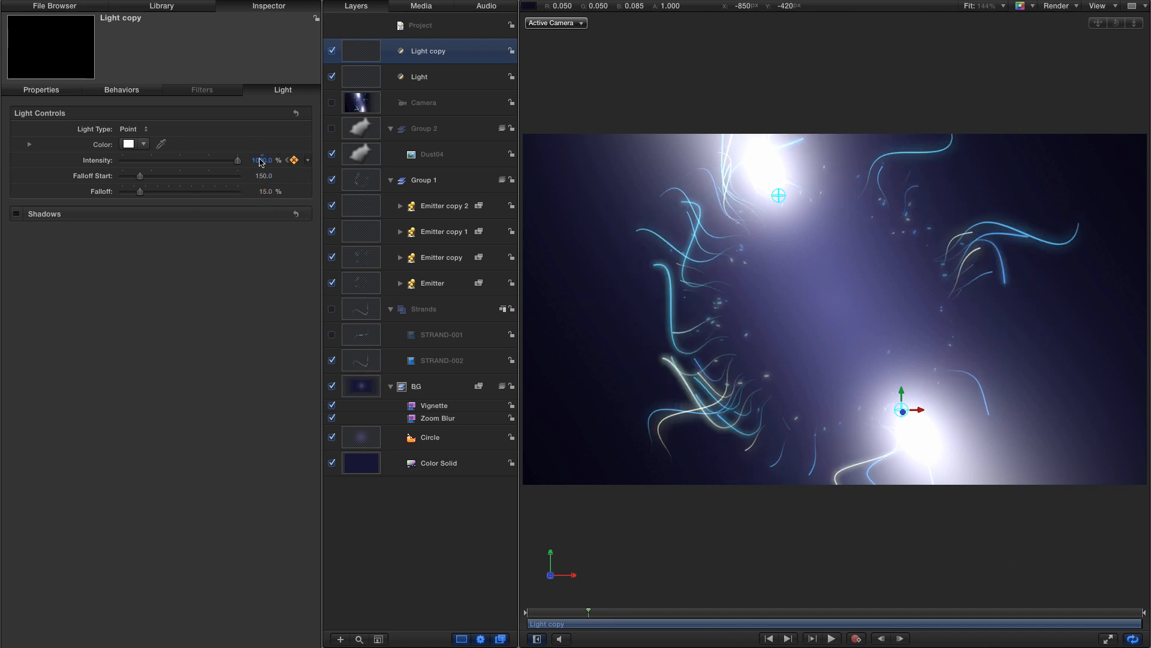
{"action": "left_click", "coordinate": [262, 160]}
{"action": "type", "text": "750"}
{"action": "key", "text": "Return"}
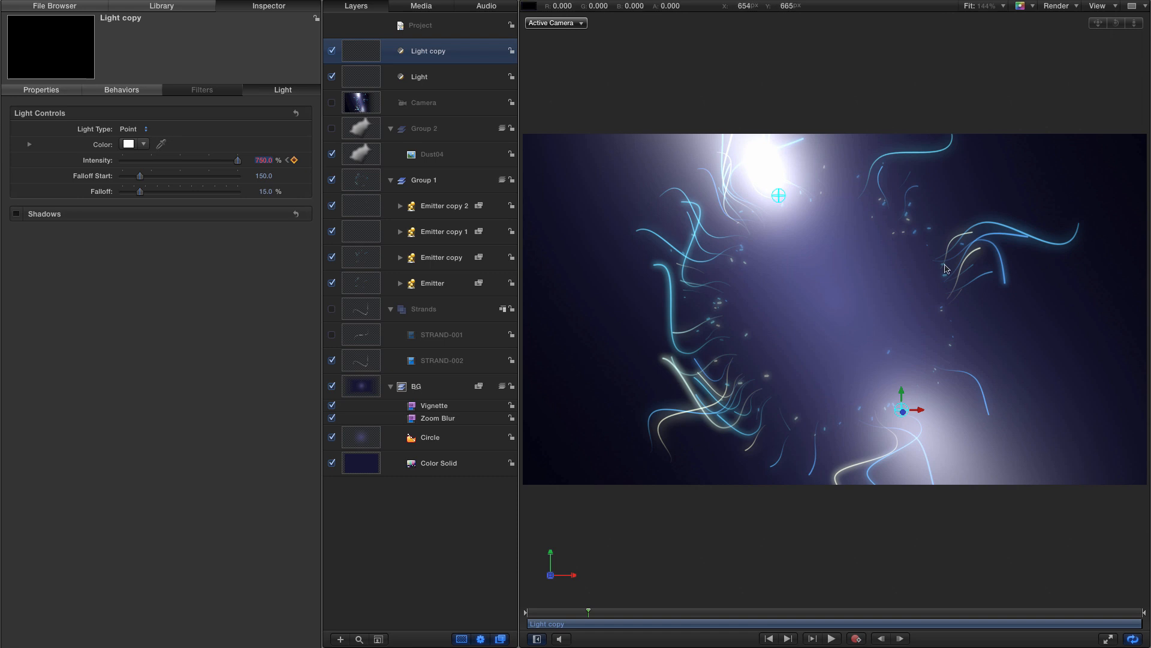
{"action": "left_click", "coordinate": [1098, 7]}
{"action": "key", "text": "Escape"}
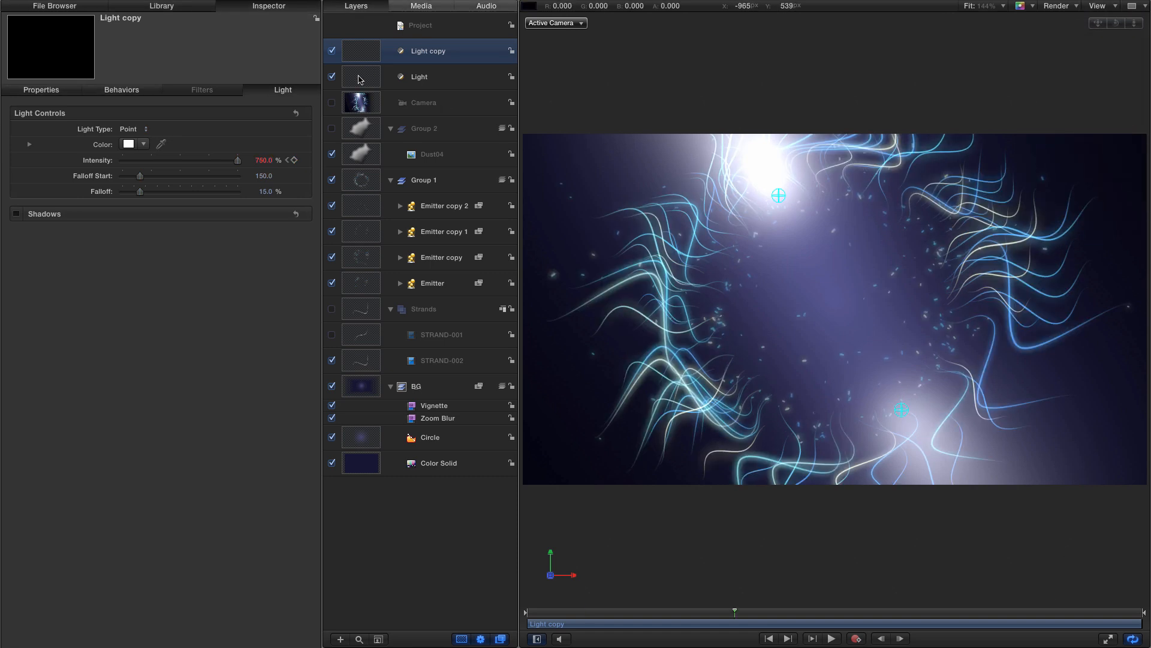
- Select the original light, jump to its 1-second keyframe, and set its Intensity to 900%
{"action": "left_click", "coordinate": [360, 79]}
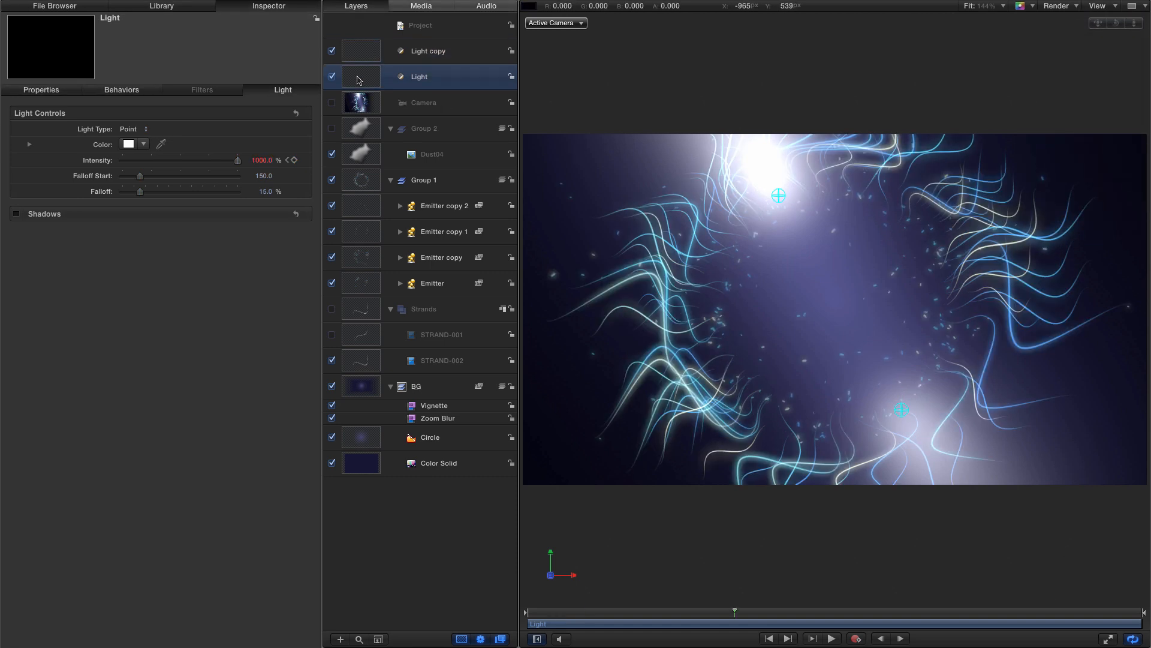
{"action": "left_click", "coordinate": [292, 160]}
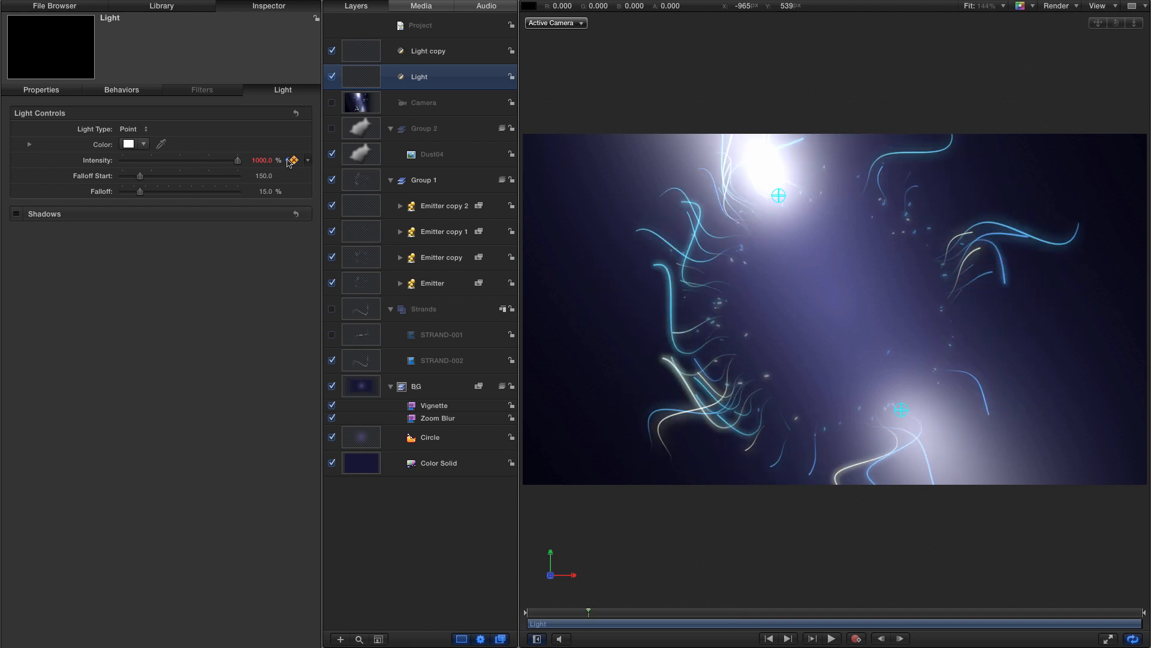
{"action": "double_click", "coordinate": [263, 160]}
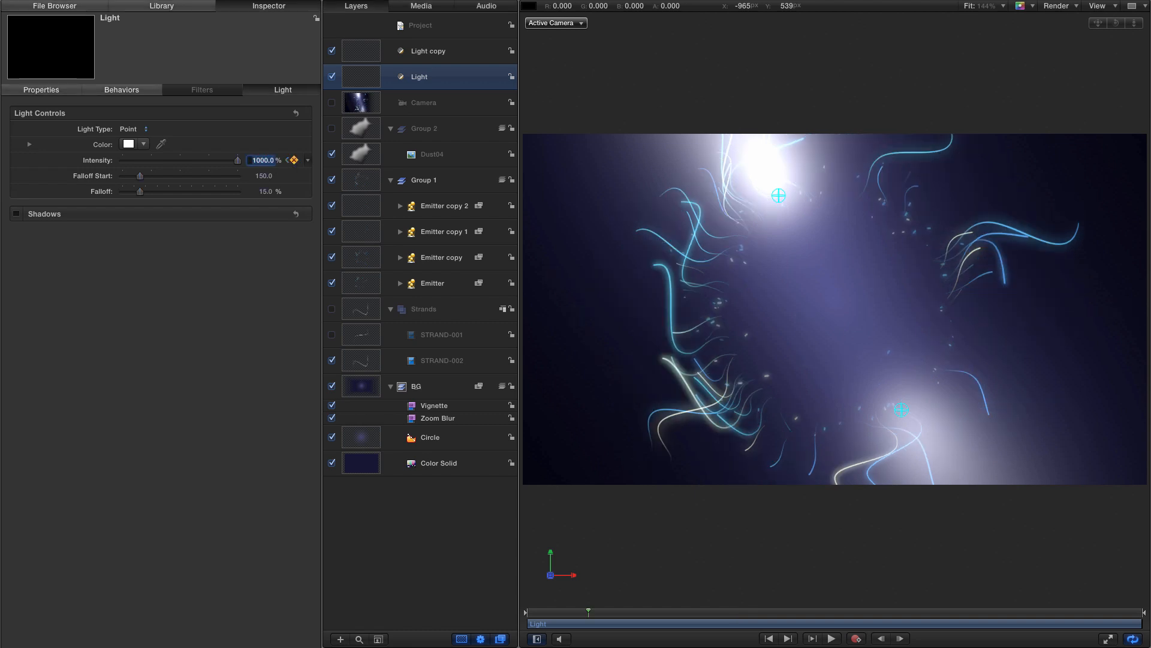
{"action": "type", "text": "900"}
{"action": "key", "text": "Return"}
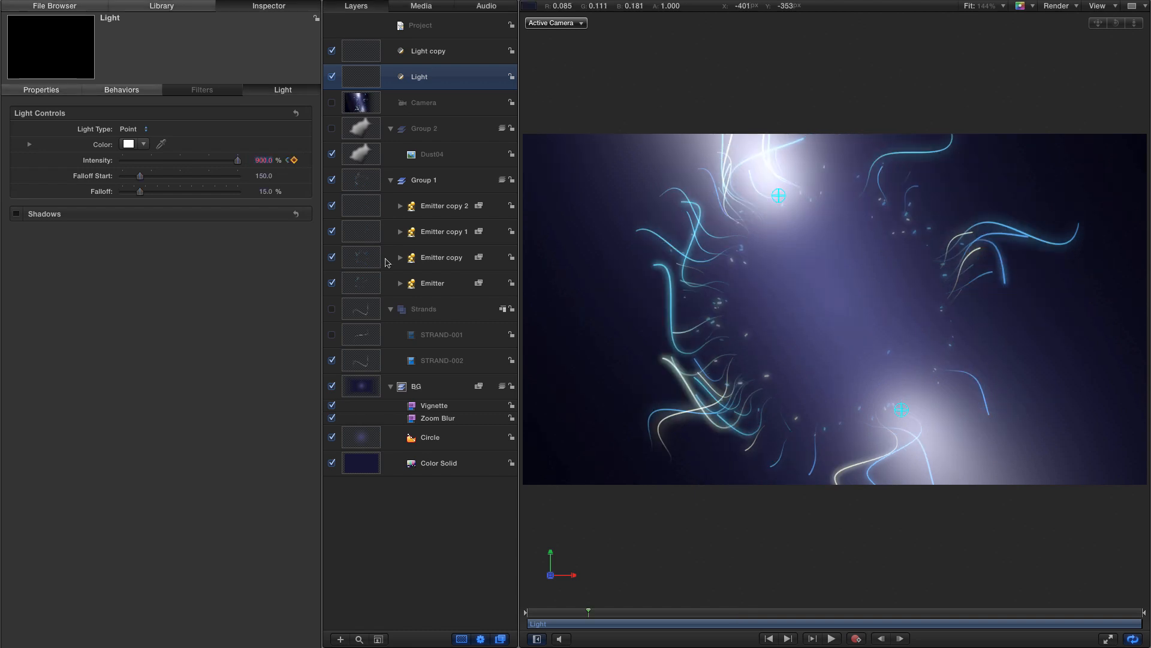
- Play back the animation to preview the two lights
{"action": "left_click", "coordinate": [842, 612]}
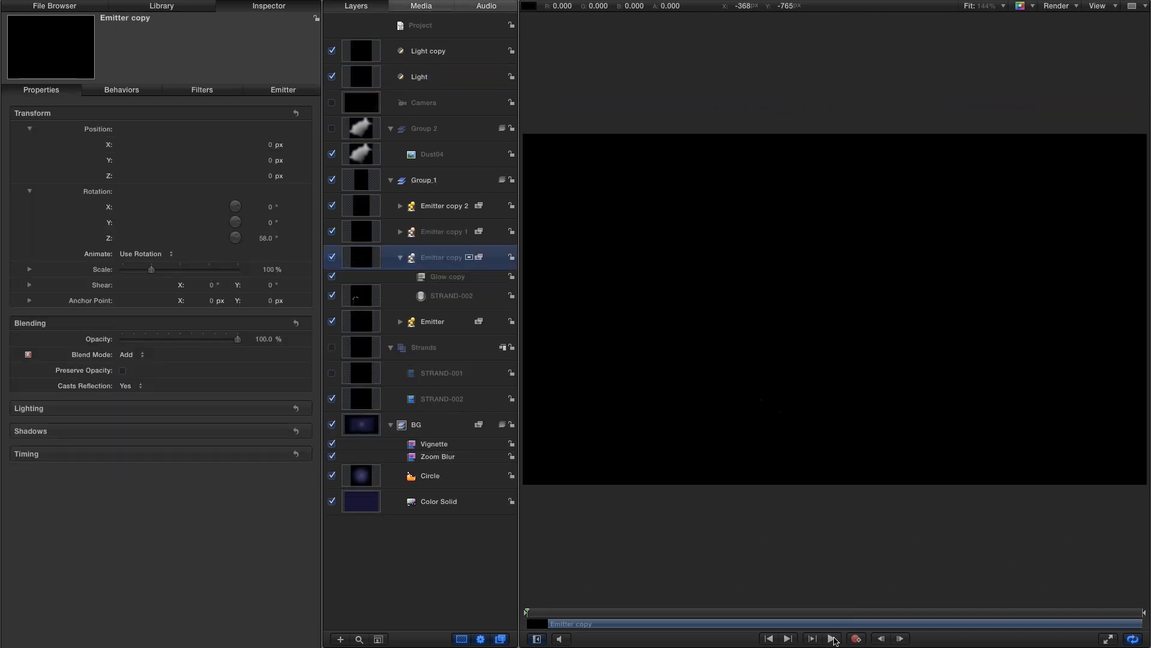
{"action": "left_click", "coordinate": [833, 639]}
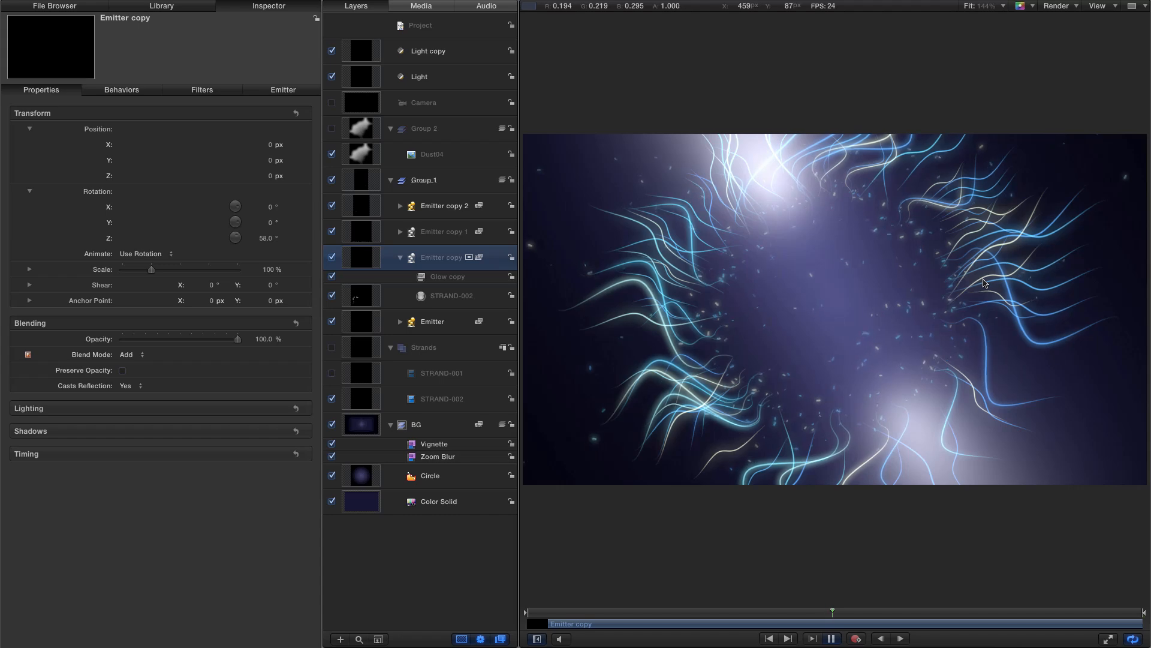
{"action": "key", "text": "space"}
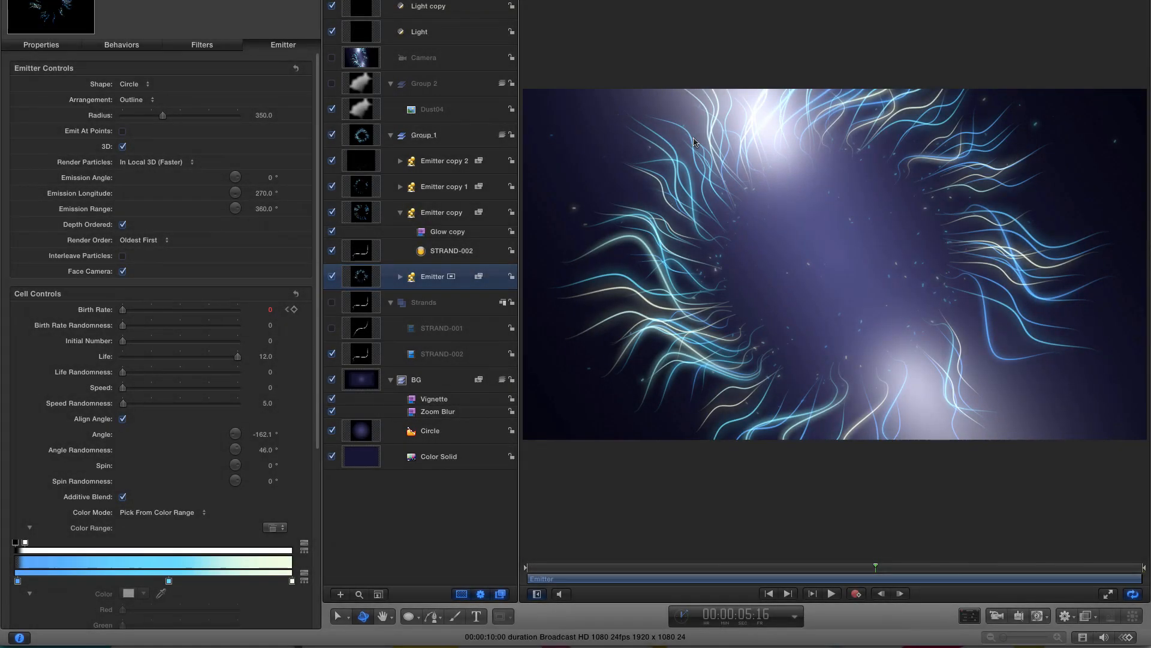
- At the start frame, keyframe the camera's position and set its X rotation to 12° and Y rotation to -75°
{"action": "left_click", "coordinate": [360, 58]}
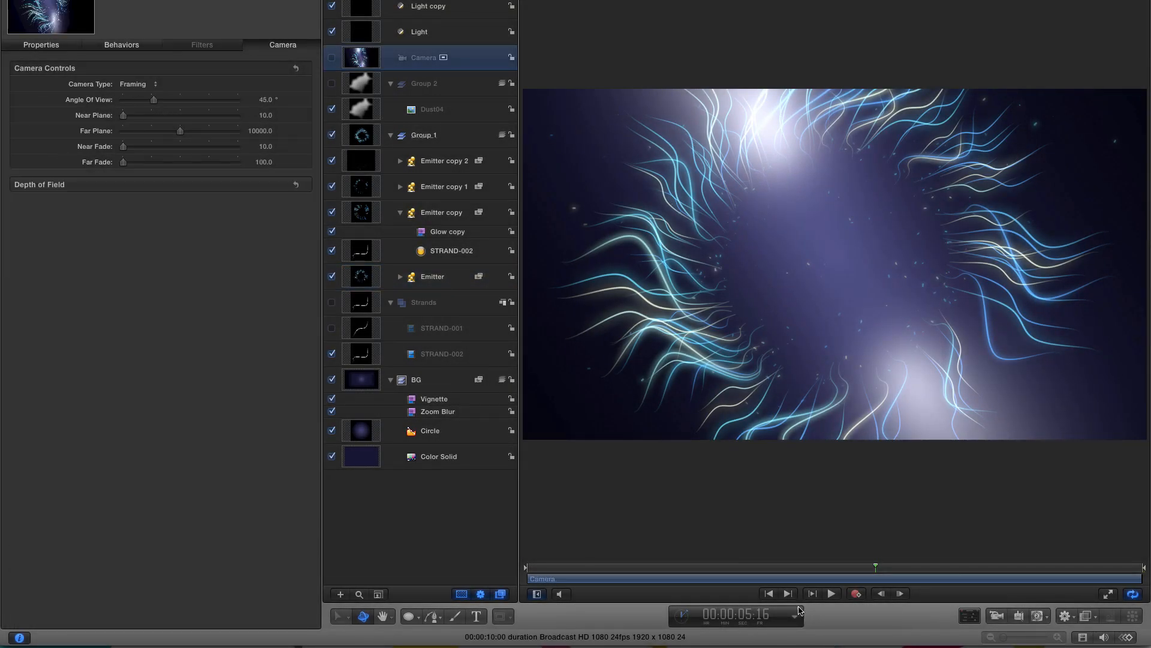
{"action": "left_click", "coordinate": [769, 593]}
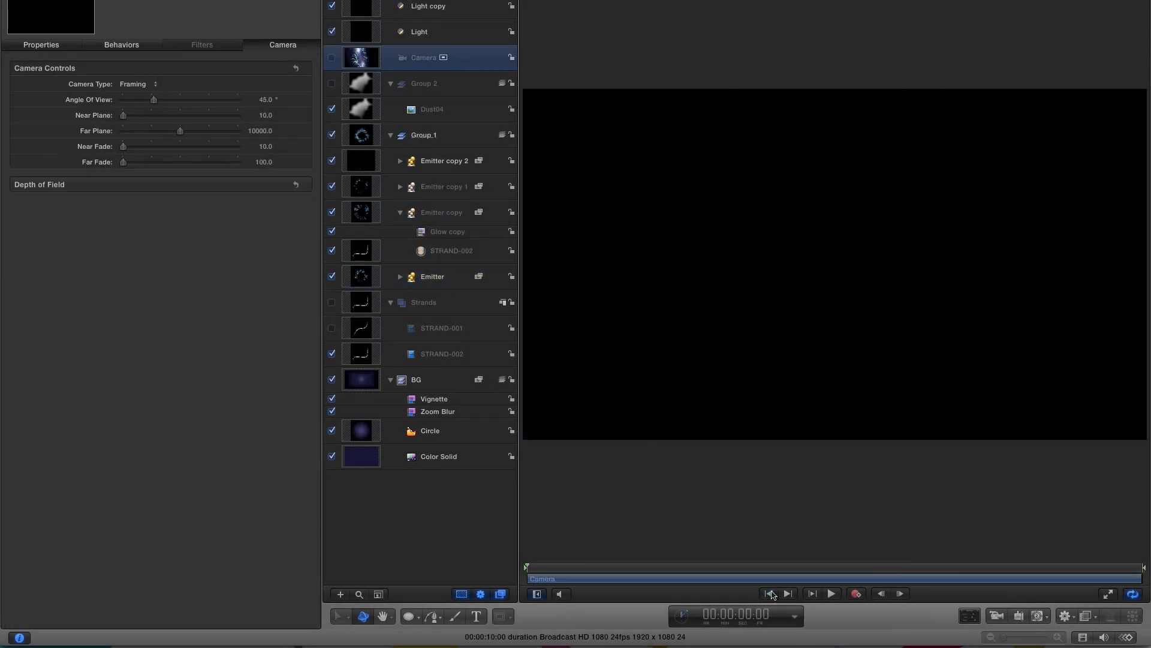
{"action": "left_click", "coordinate": [42, 46]}
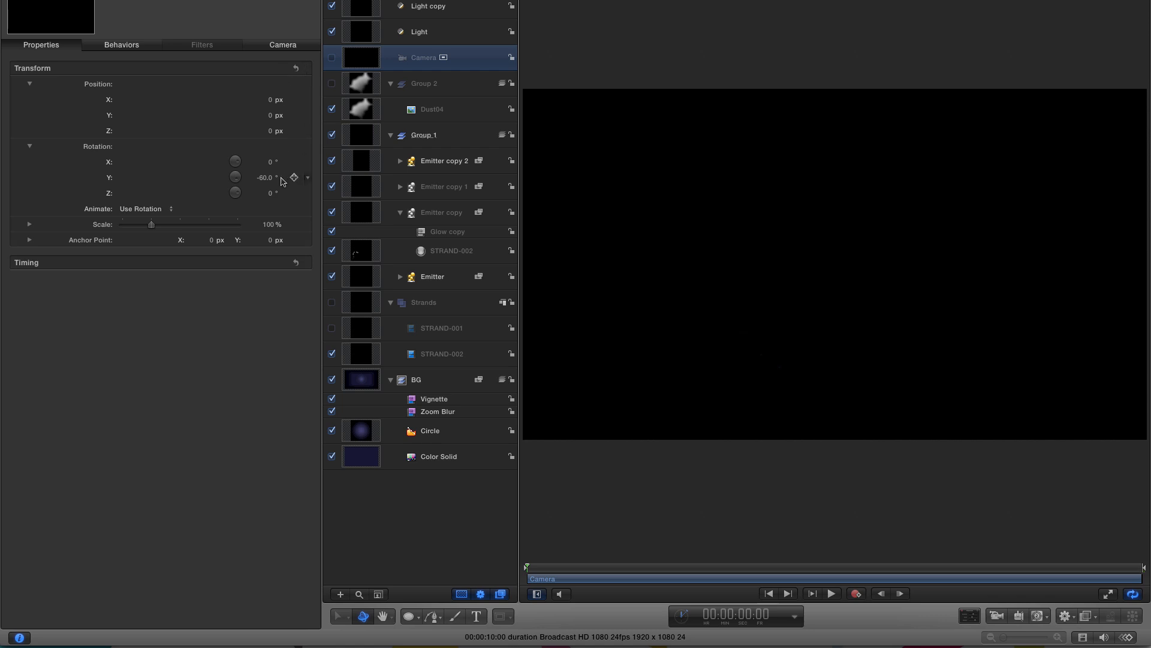
{"action": "left_click", "coordinate": [294, 84]}
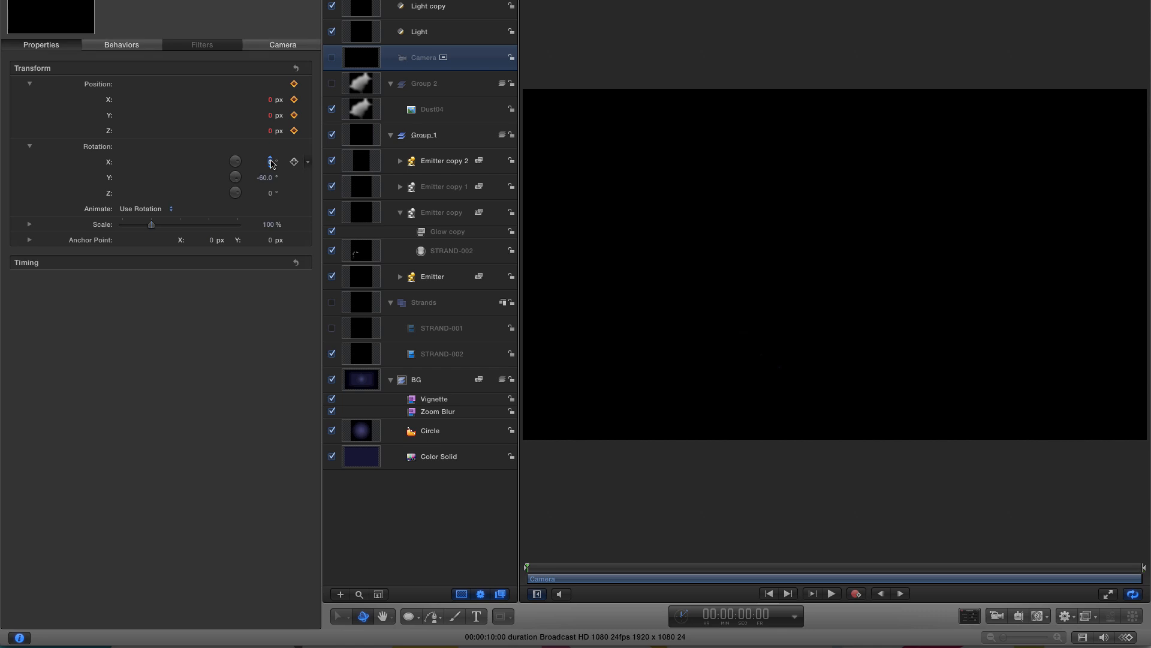
{"action": "left_click", "coordinate": [271, 162]}
{"action": "type", "text": "12"}
{"action": "key", "text": "Return"}
{"action": "left_click", "coordinate": [294, 177]}
{"action": "left_click", "coordinate": [264, 178]}
{"action": "key", "text": "BackSpace"}
{"action": "type", "text": "-75"}
{"action": "key", "text": "Return"}
- Set the camera's position to X -50, Y -90, Z -1100 px and turn the camera on
{"action": "left_click", "coordinate": [270, 99]}
{"action": "key", "text": "Return"}
{"action": "left_click", "coordinate": [270, 115]}
{"action": "type", "text": "-90"}
{"action": "key", "text": "Return"}
{"action": "type", "text": "-1100"}
{"action": "key", "text": "Return"}
{"action": "left_click", "coordinate": [332, 58]}
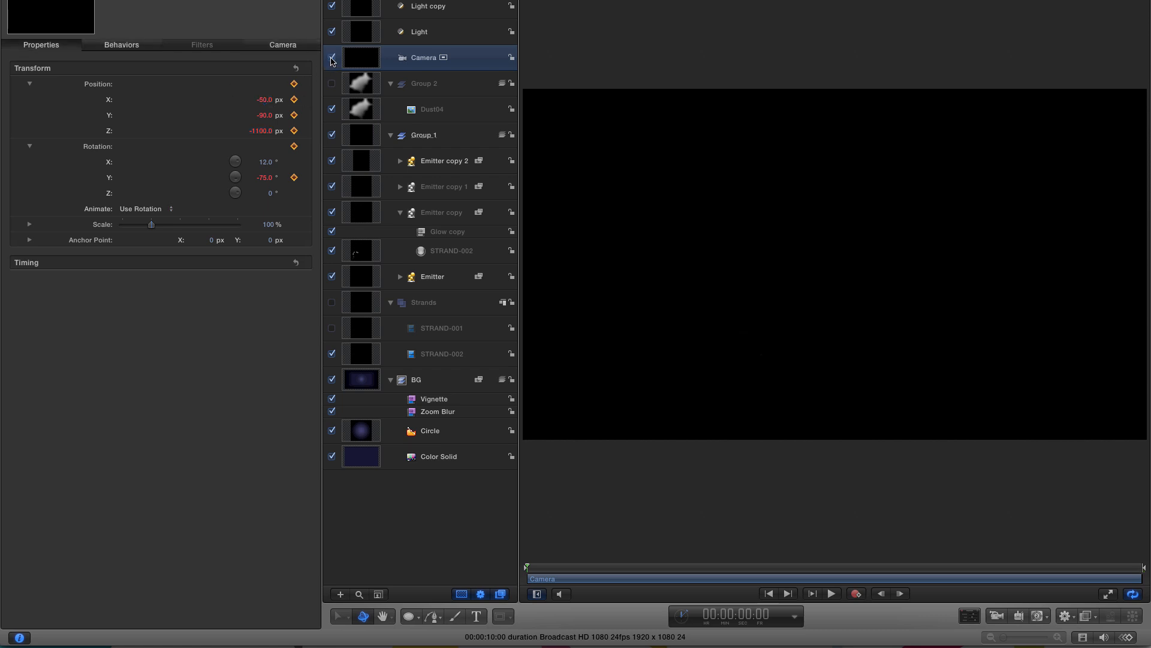
- Move the playhead to 00:00:03:20 and show the camera's Y rotation in the Keyframe Editor
{"action": "left_click", "coordinate": [746, 612]}
{"action": "type", "text": "320"}
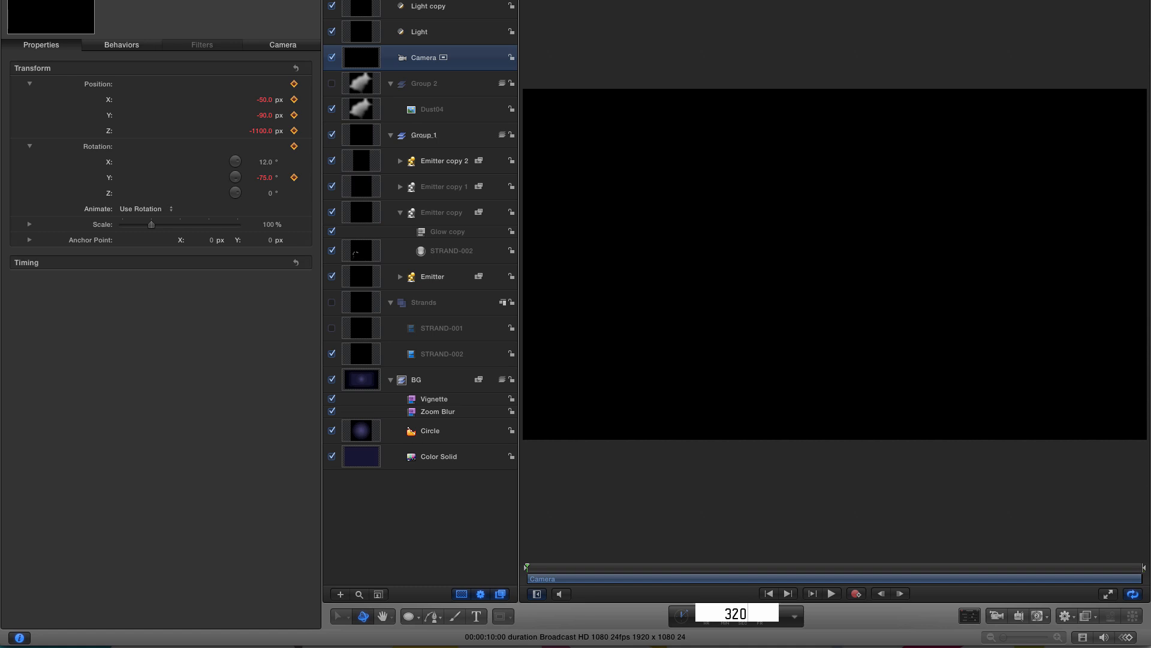
{"action": "key", "text": "Return"}
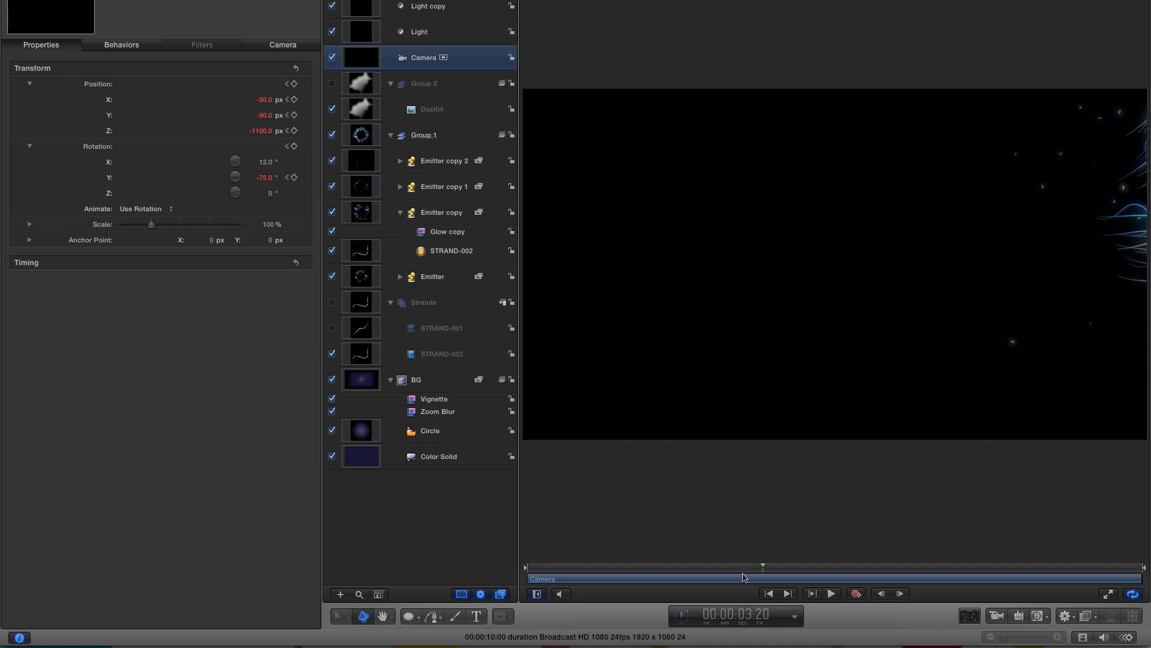
{"action": "right_click", "coordinate": [90, 177]}
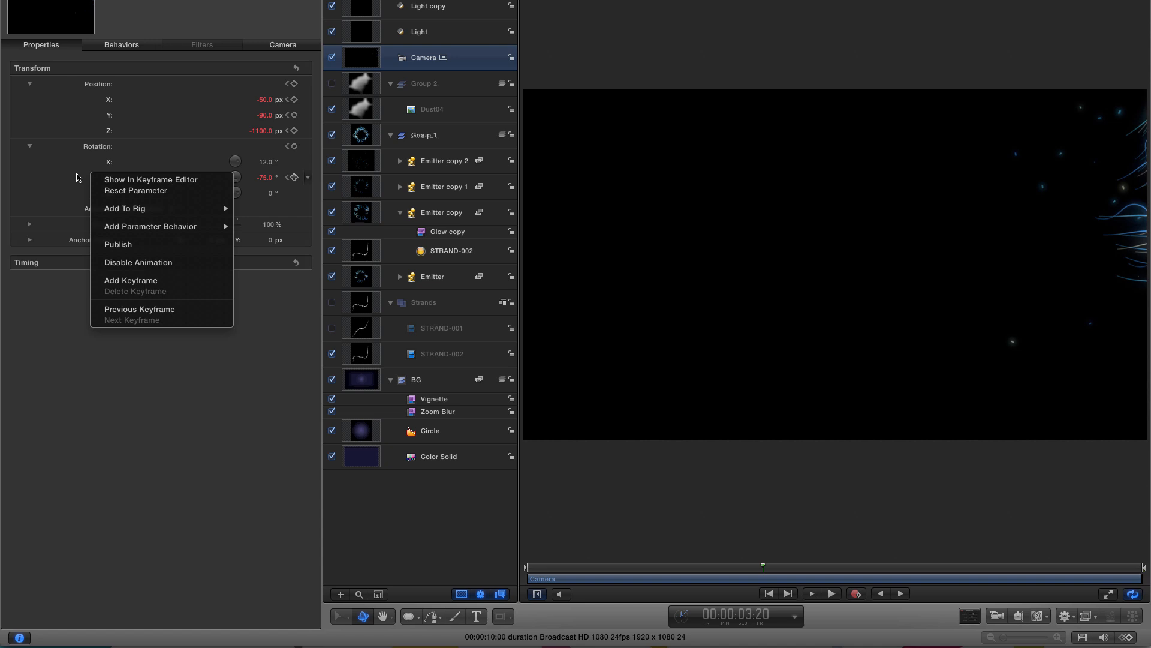
{"action": "left_click", "coordinate": [155, 180]}
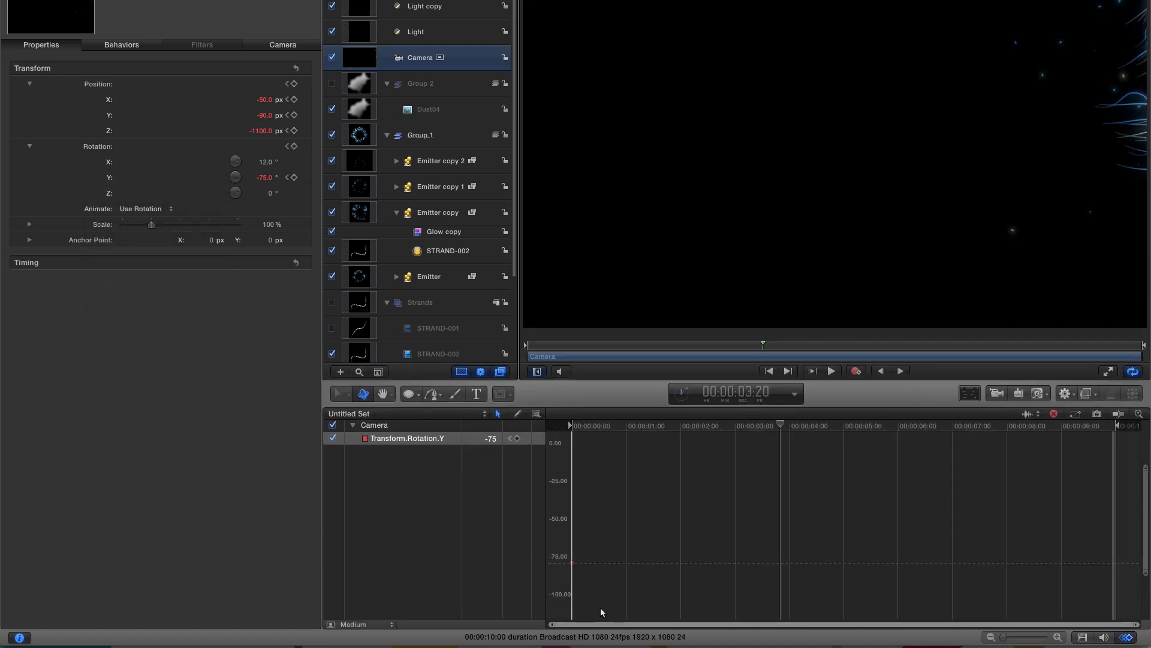
- Add a keyframe for the camera's Y rotation and set it to 7°
{"action": "left_click", "coordinate": [517, 438]}
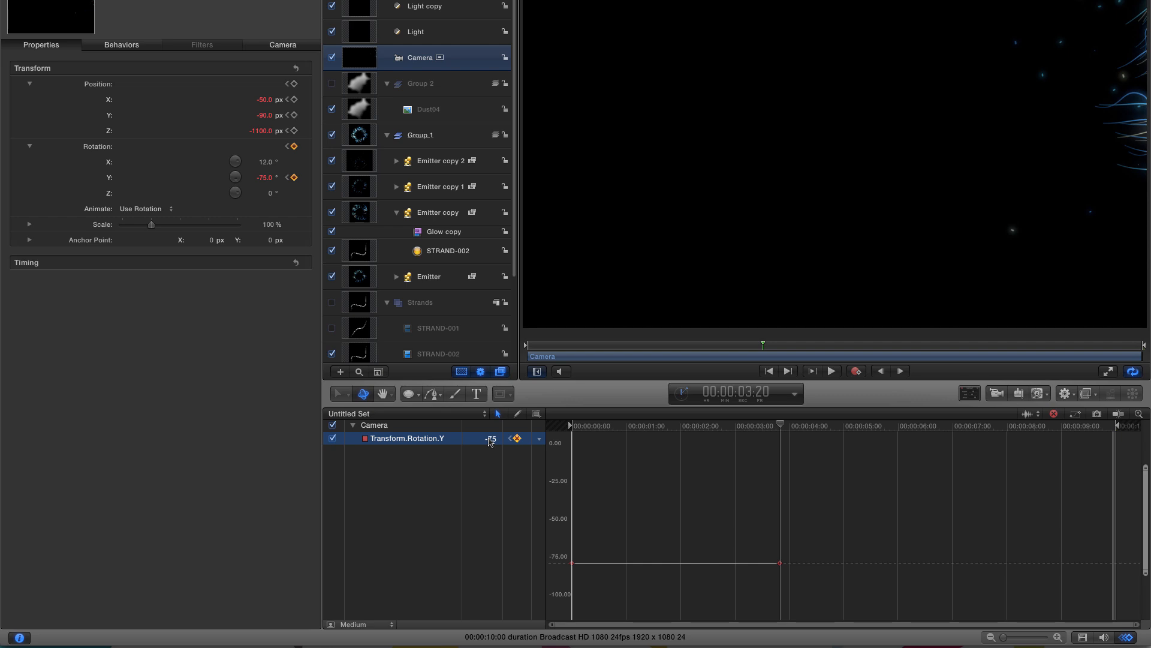
{"action": "double_click", "coordinate": [491, 440]}
{"action": "type", "text": "7"}
{"action": "key", "text": "Return"}
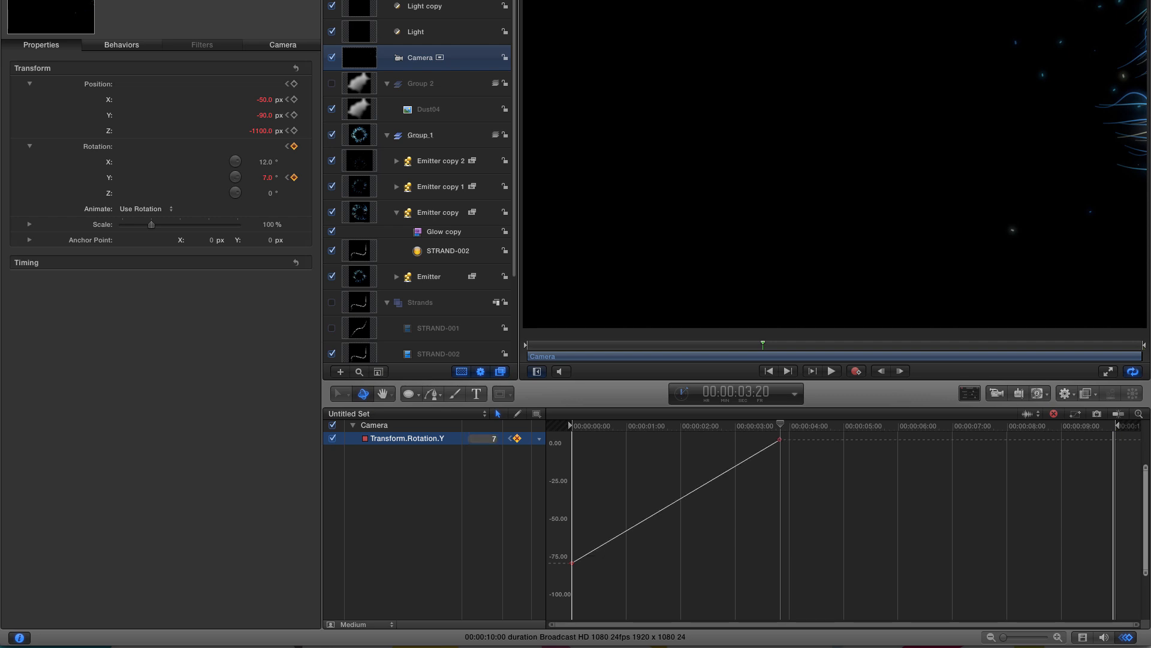
- At 00:00:07:12, set the camera's Y rotation to -80°
{"action": "left_click", "coordinate": [751, 390]}
{"action": "type", "text": "7"}
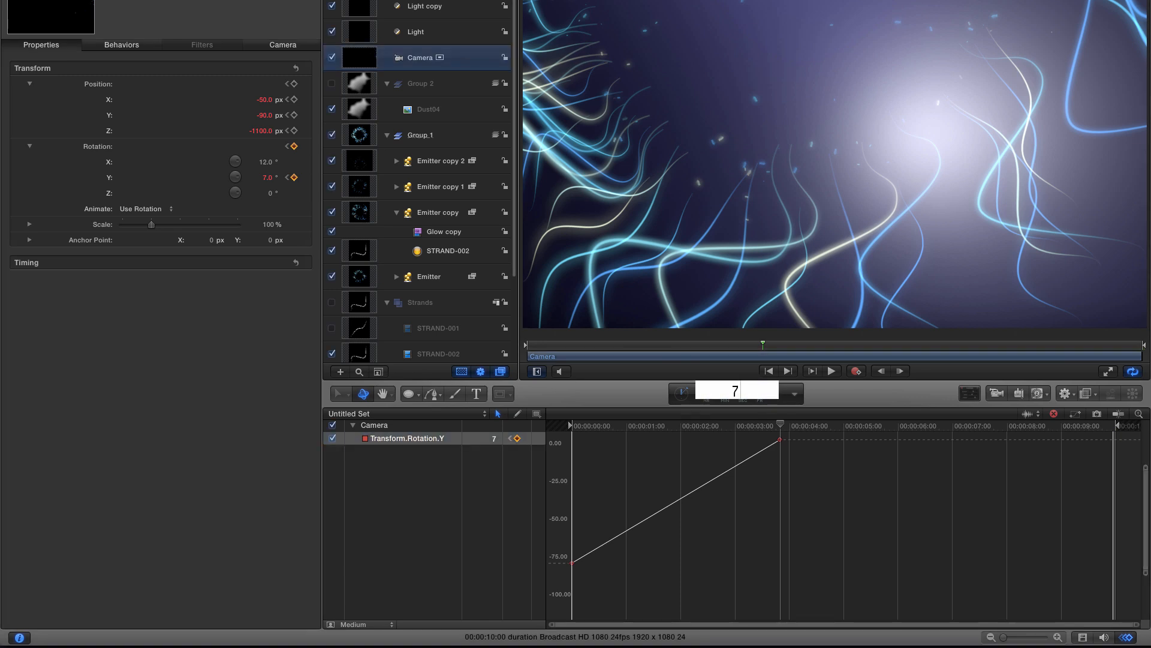
{"action": "type", "text": ":12"}
{"action": "key", "text": "Return"}
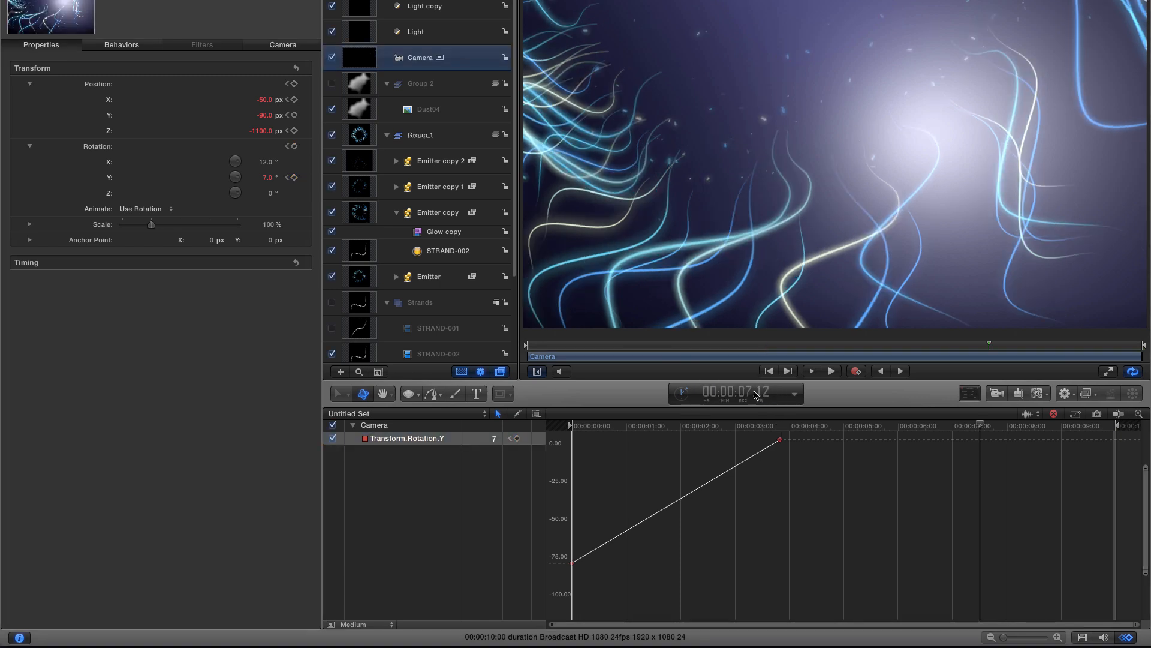
{"action": "left_click", "coordinate": [492, 439]}
{"action": "left_click", "coordinate": [492, 439]}
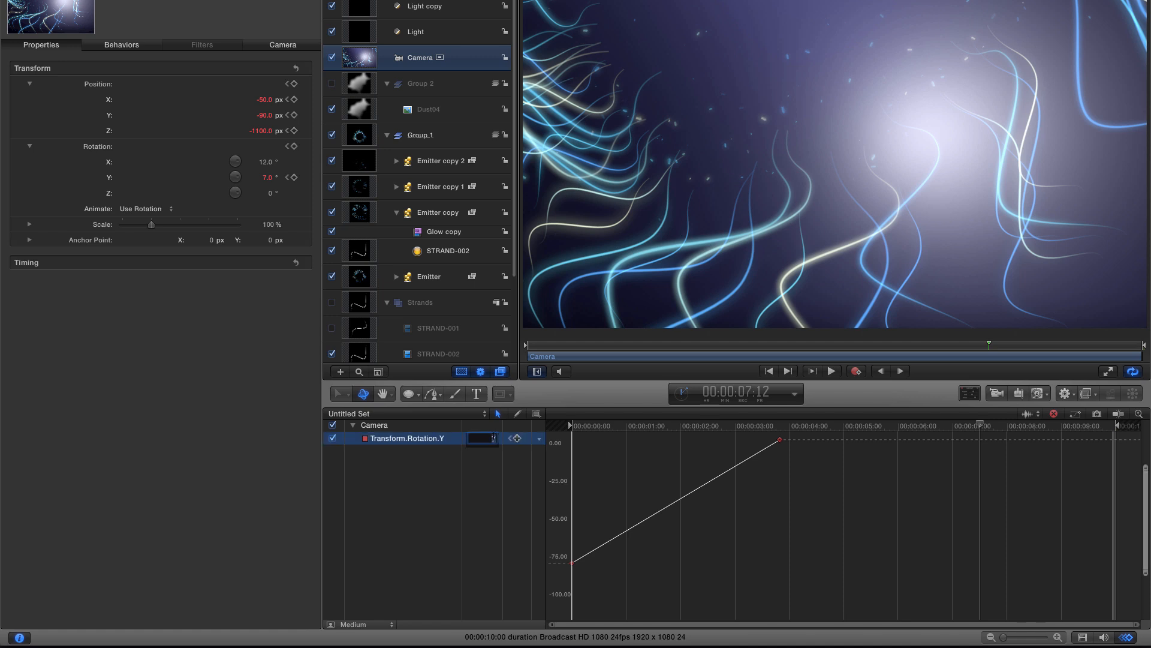
{"action": "type", "text": "-80"}
{"action": "key", "text": "Return"}
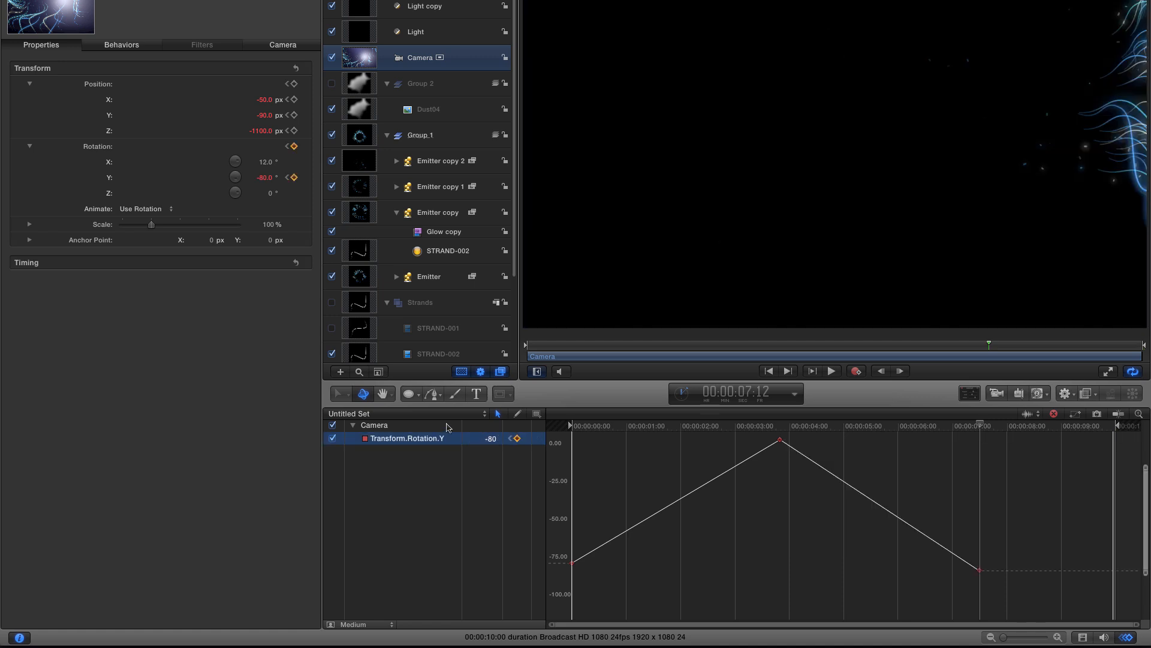
- At the end of the timeline, set the camera's Y rotation to -30°
{"action": "left_click", "coordinate": [789, 371]}
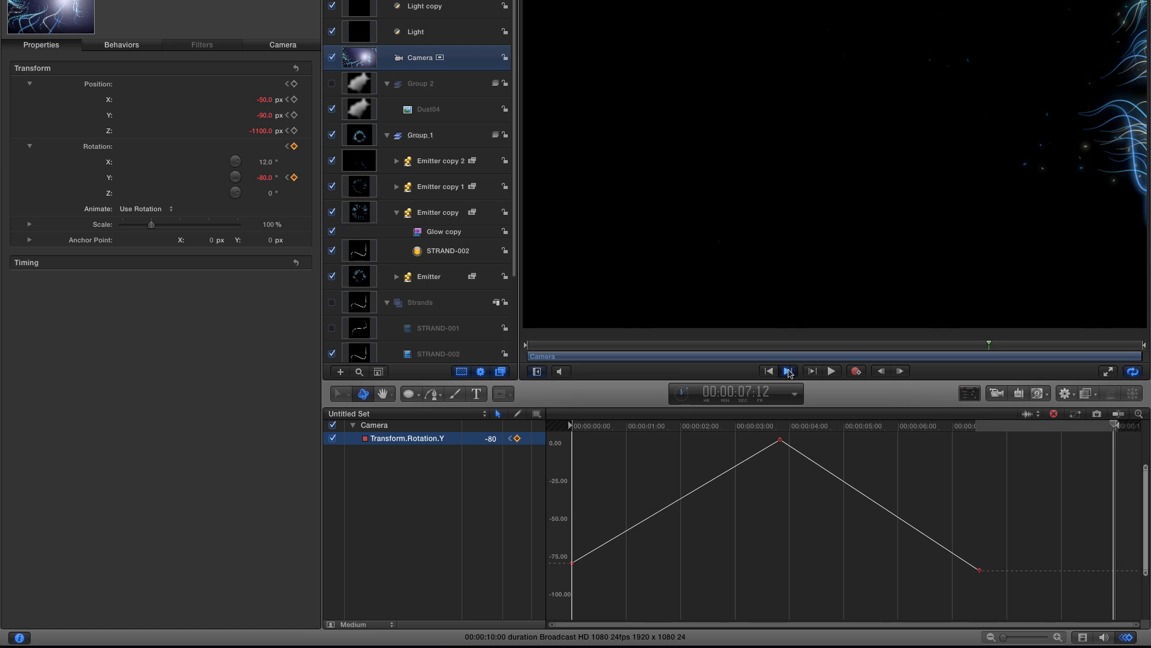
{"action": "left_click", "coordinate": [491, 438]}
{"action": "left_click", "coordinate": [487, 438]}
{"action": "type", "text": "-30"}
{"action": "key", "text": "Return"}
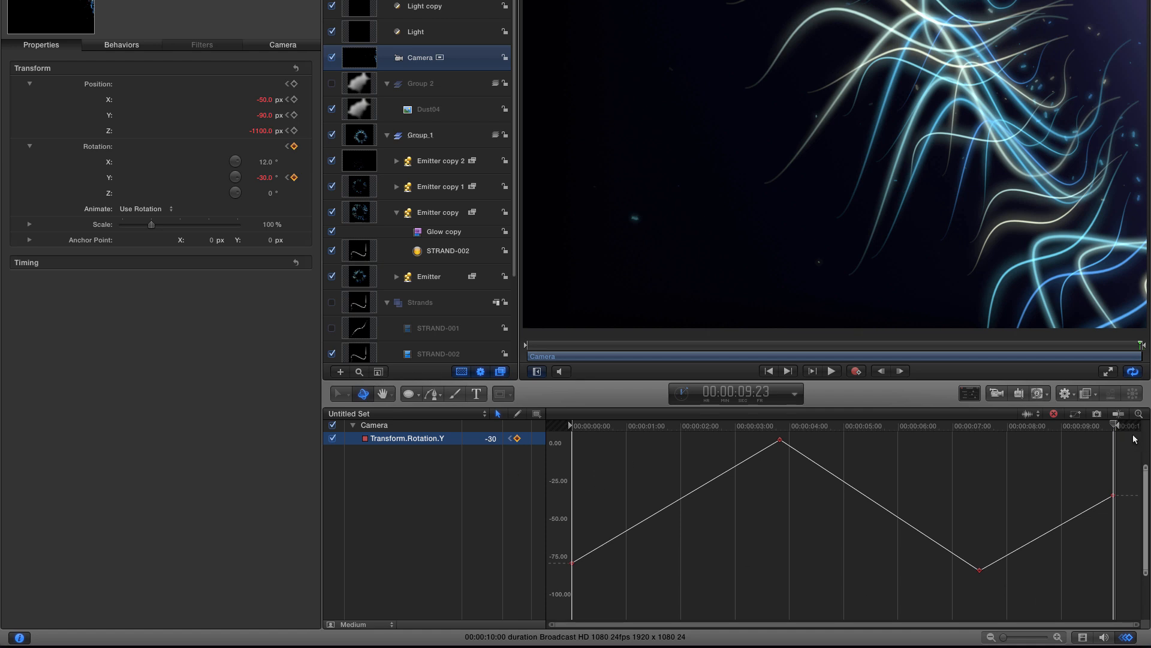
- Select all Y rotation keyframes and change their interpolation to Bezier
{"action": "left_click_drag", "start_coordinate": [1133, 435], "coordinate": [565, 594]}
{"action": "right_click", "coordinate": [572, 564]}
{"action": "mouse_move", "coordinate": [635, 605]}
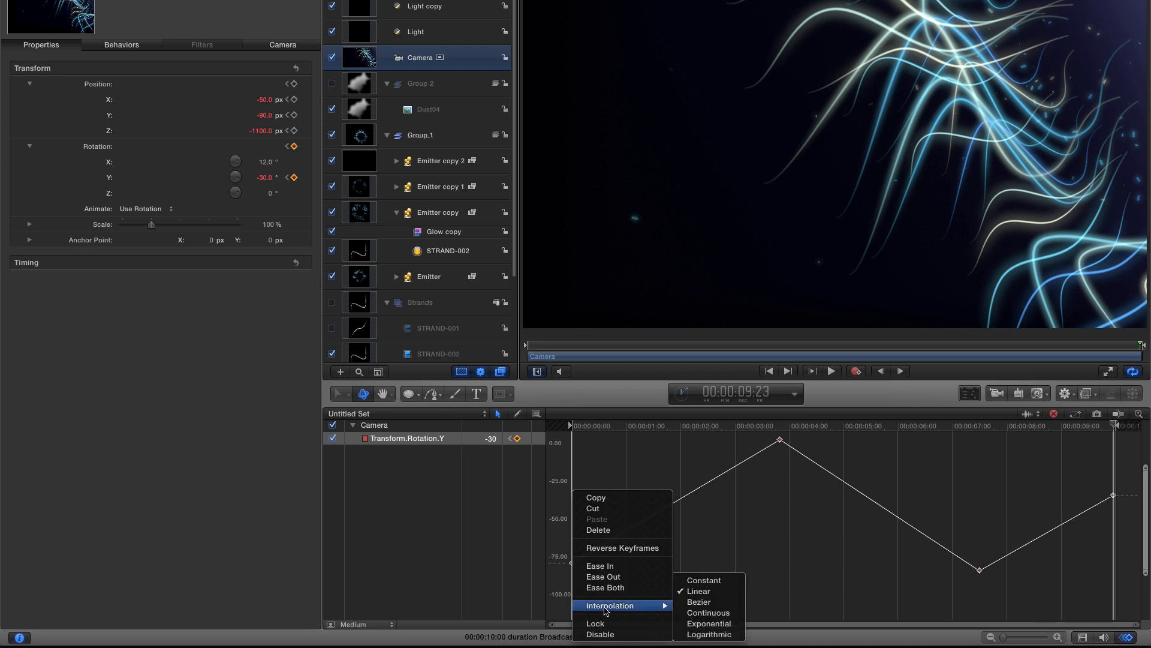
{"action": "left_click", "coordinate": [721, 605]}
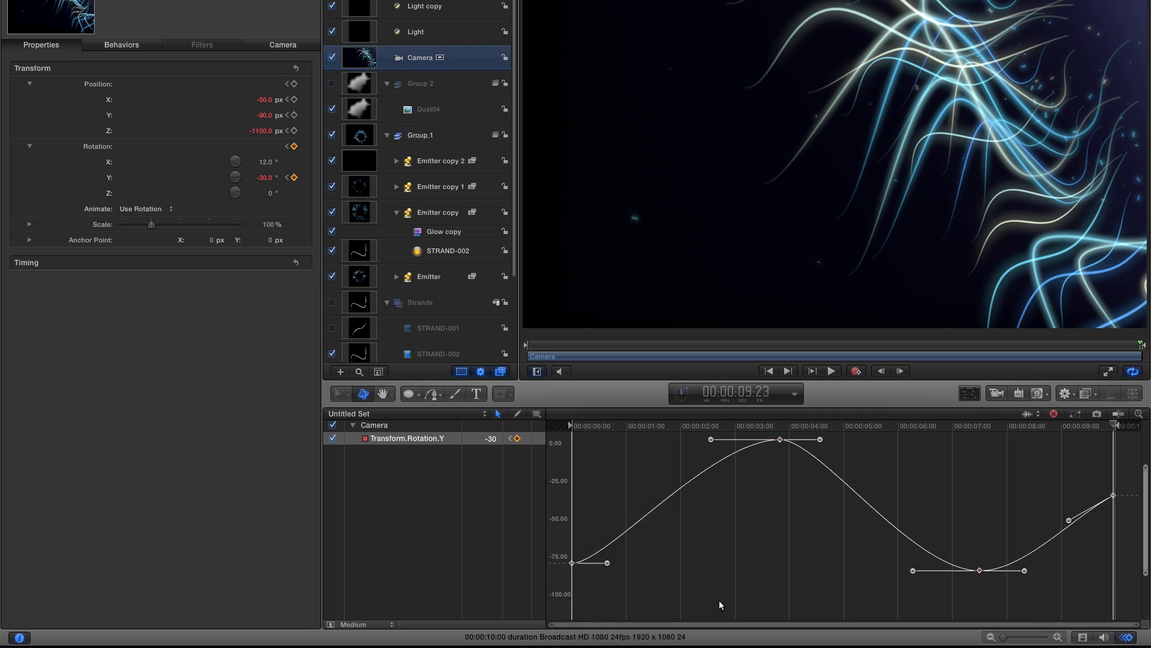
{"action": "left_click", "coordinate": [719, 605]}
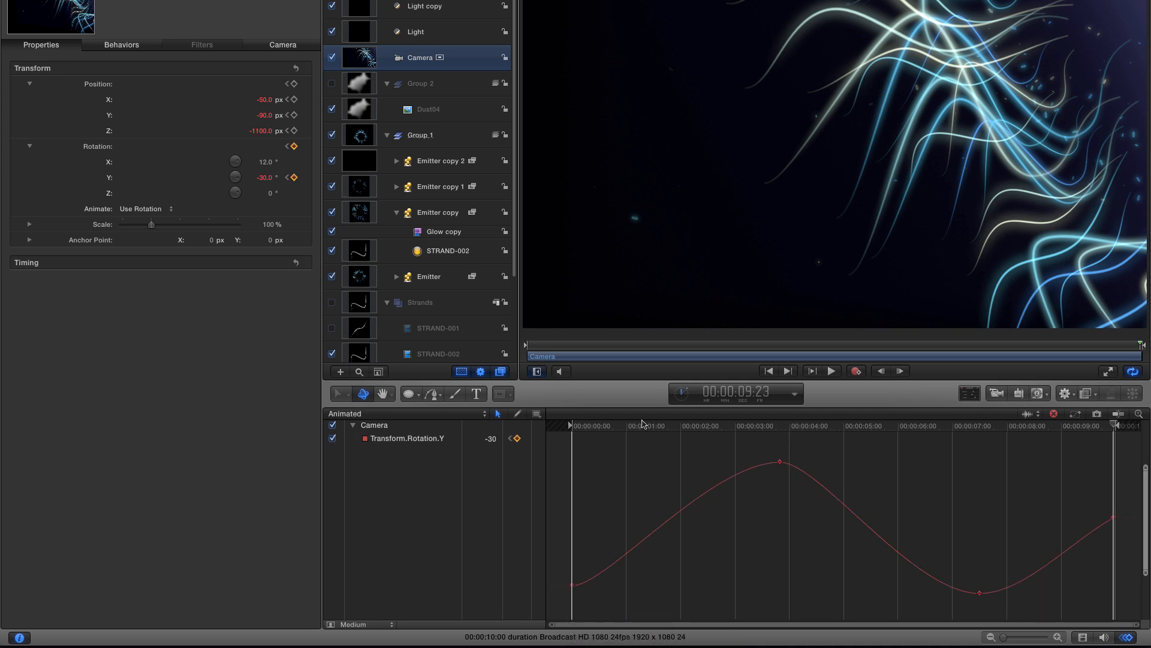
- Show the camera's Z position in the keyframe editor and, at 00:00:05:00, set it to 575
{"action": "key", "text": "super+Tab"}
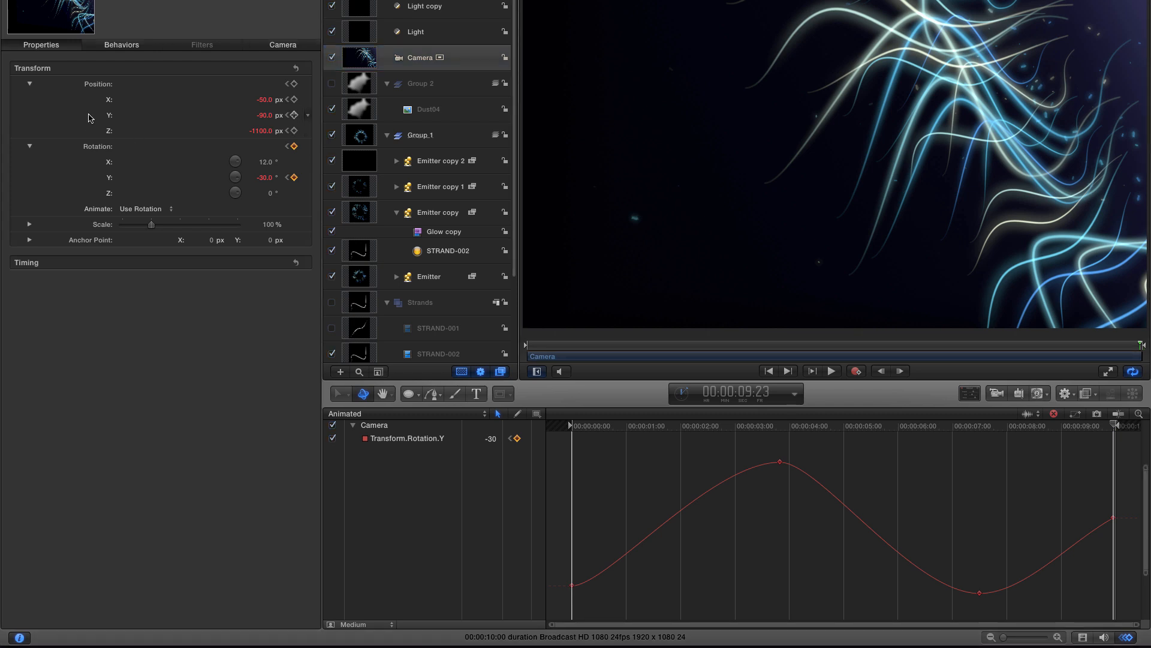
{"action": "right_click", "coordinate": [97, 133]}
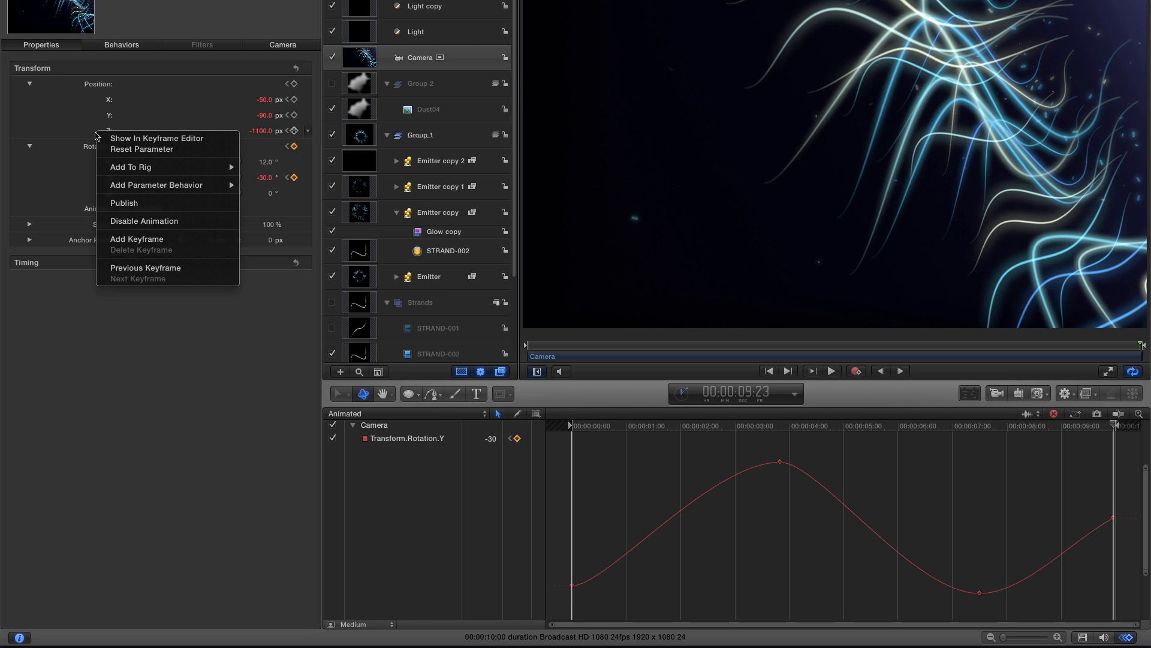
{"action": "left_click", "coordinate": [127, 138]}
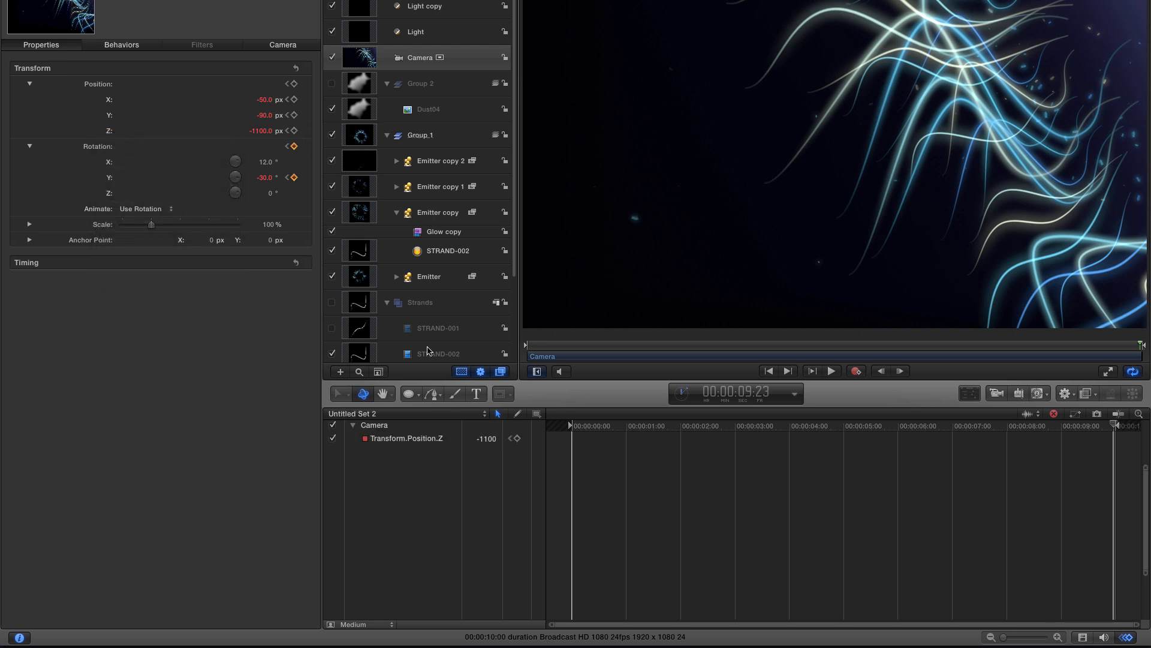
{"action": "key", "text": "Home"}
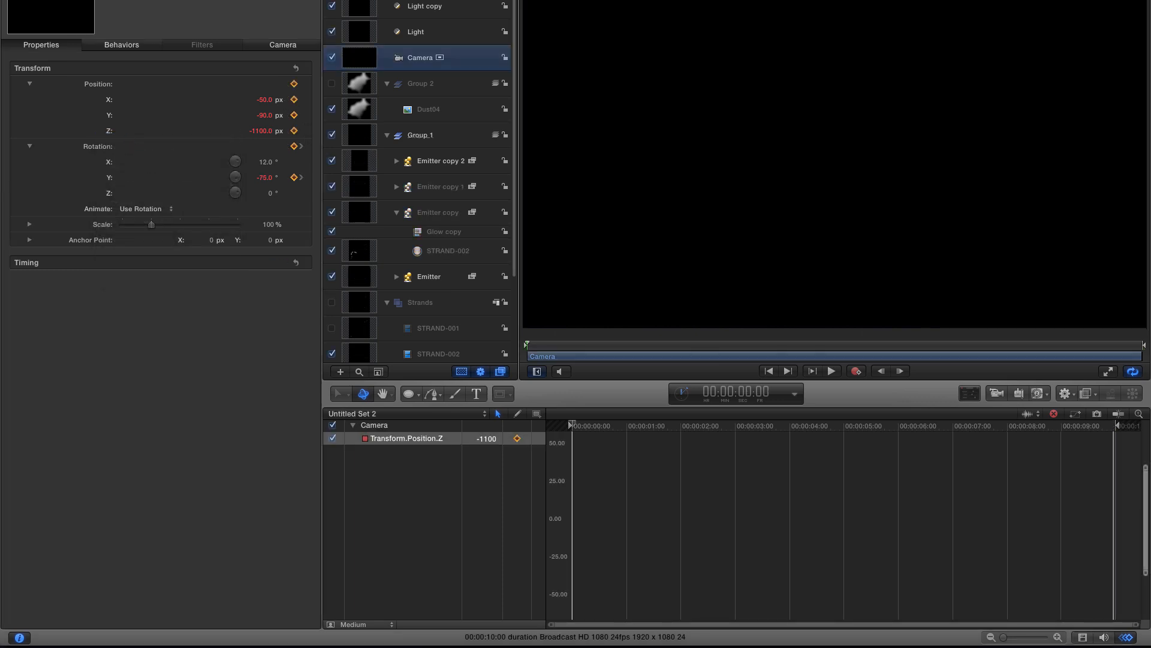
{"action": "double_click", "coordinate": [754, 392]}
{"action": "type", "text": "5:00"}
{"action": "key", "text": "Return"}
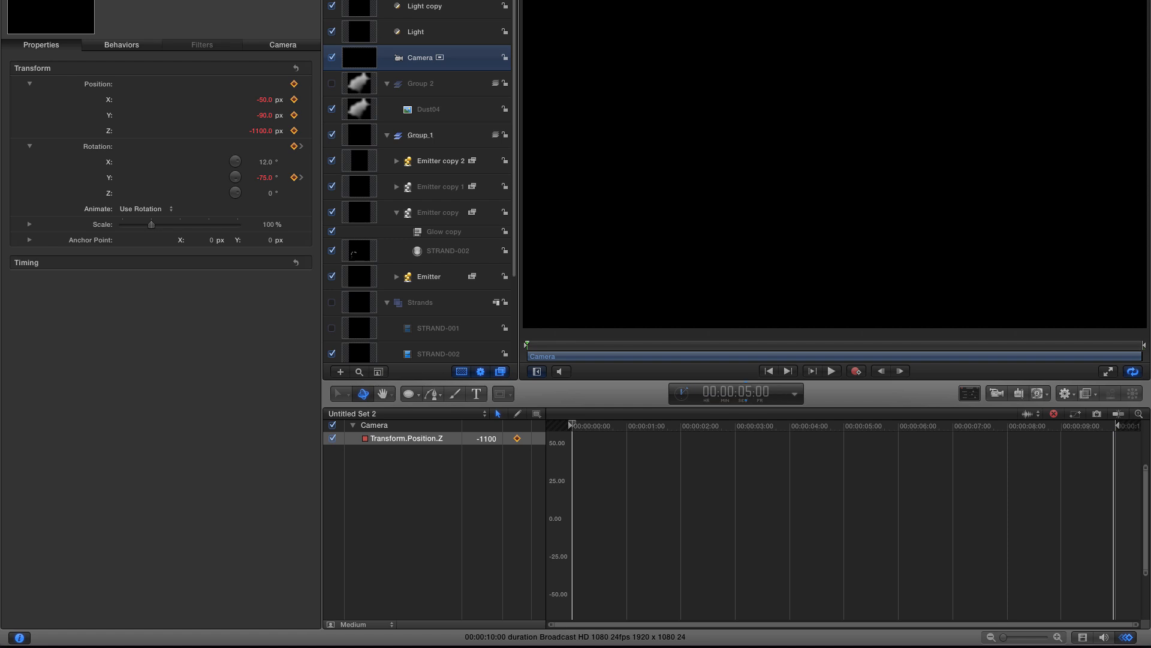
{"action": "left_click", "coordinate": [488, 439]}
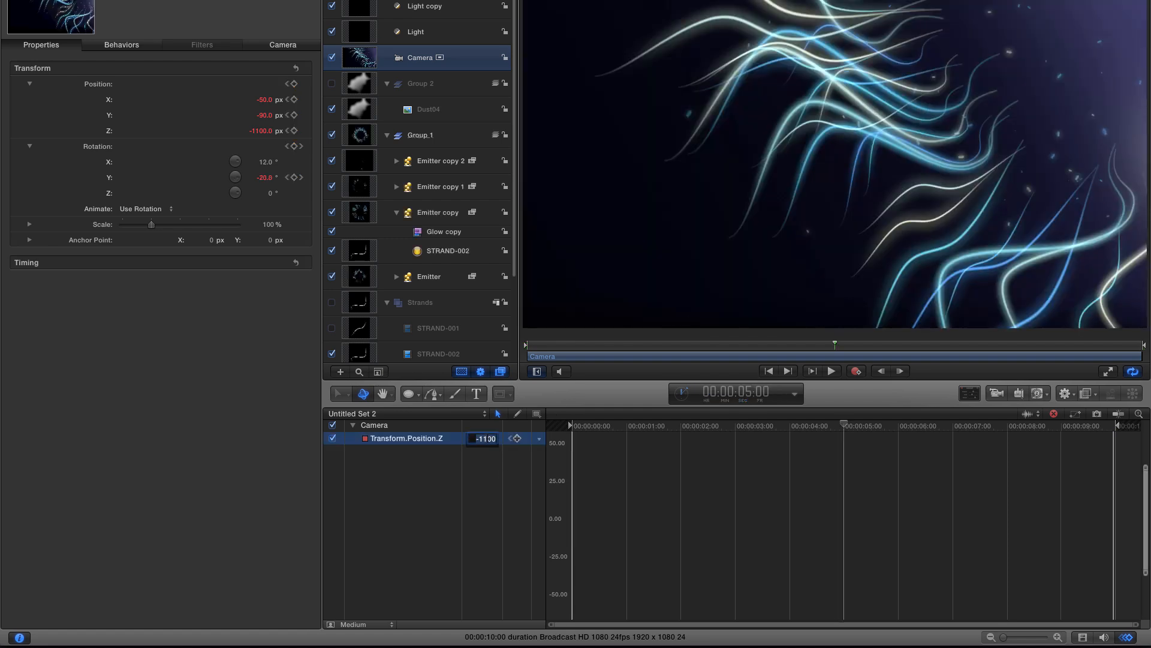
{"action": "type", "text": "575"}
{"action": "key", "text": "Return"}
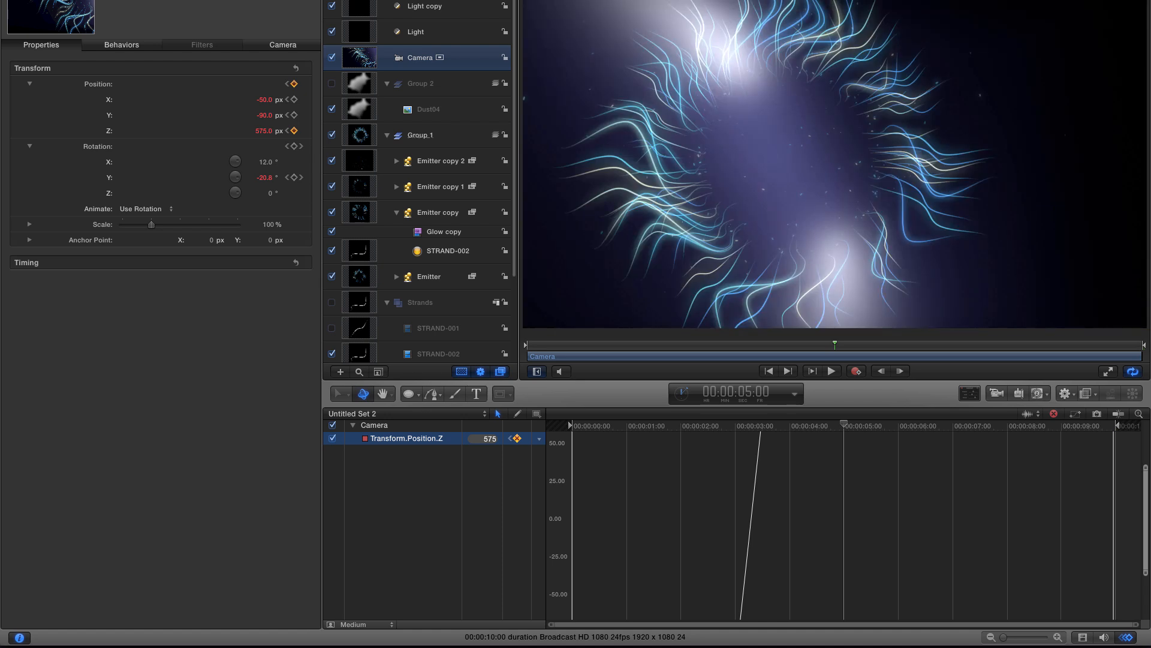
- Fit the curves to the window and, at the end of the timeline, set the camera's Z position to -975
{"action": "left_click", "coordinate": [1076, 415]}
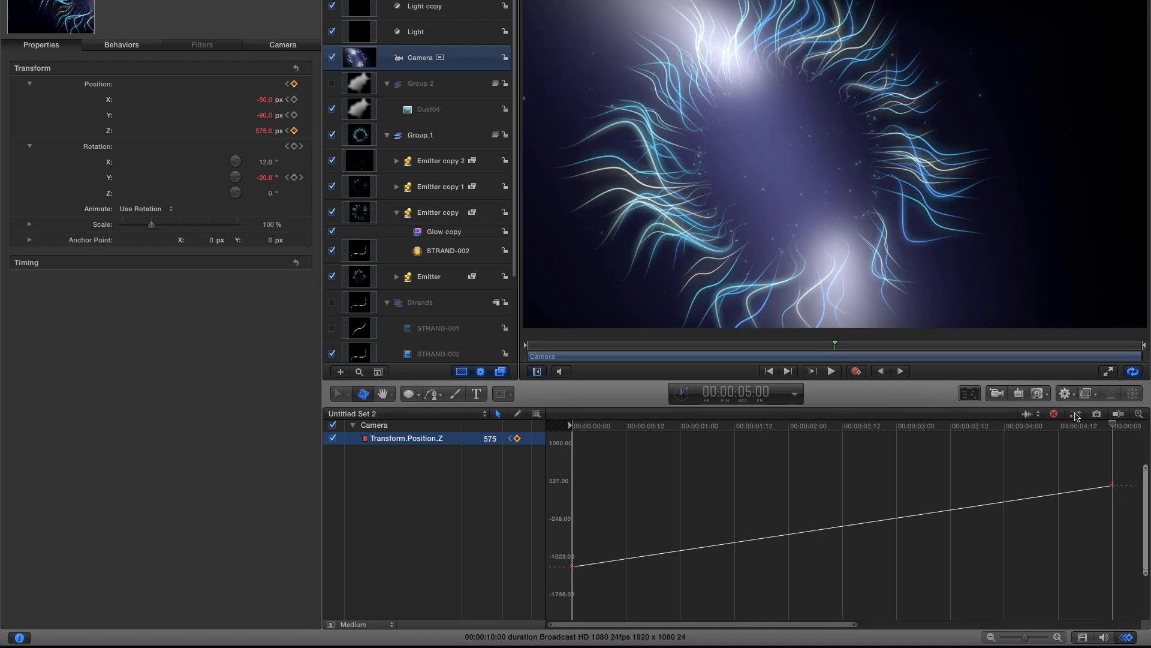
{"action": "left_click", "coordinate": [788, 371]}
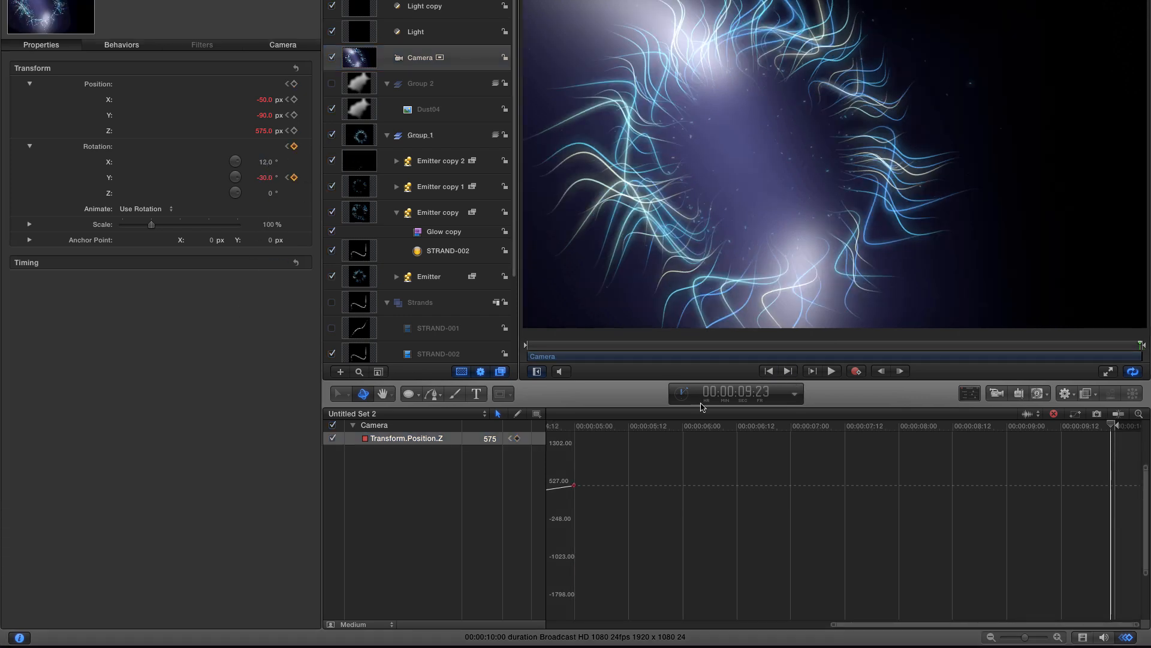
{"action": "left_click", "coordinate": [490, 440]}
{"action": "double_click", "coordinate": [490, 439]}
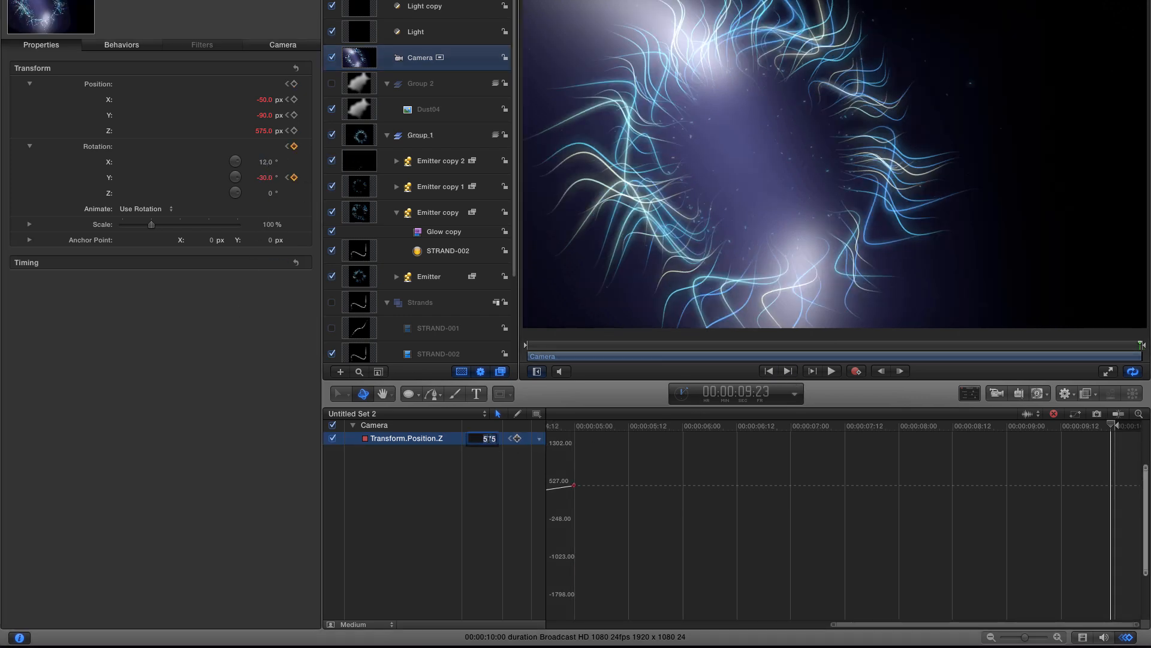
{"action": "type", "text": "-975"}
{"action": "key", "text": "Return"}
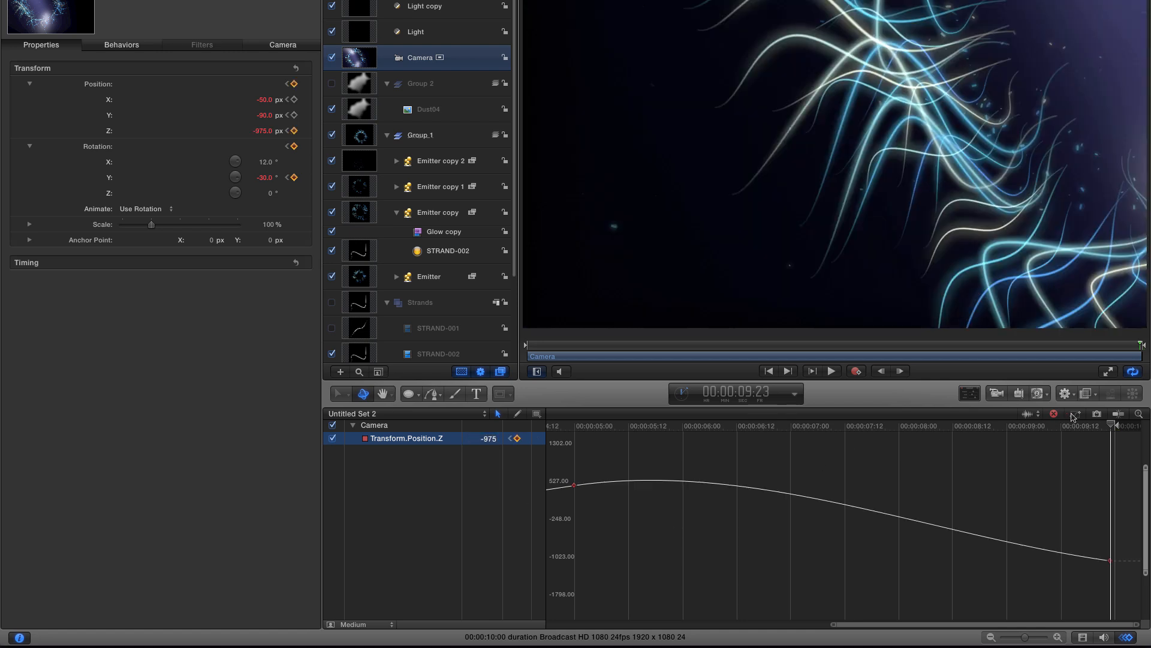
- Adjust the Bezier handles of the Z position keyframes at 5 seconds, the end and the start to smooth the curve
{"action": "key", "text": "shift+z"}
{"action": "left_click", "coordinate": [880, 497]}
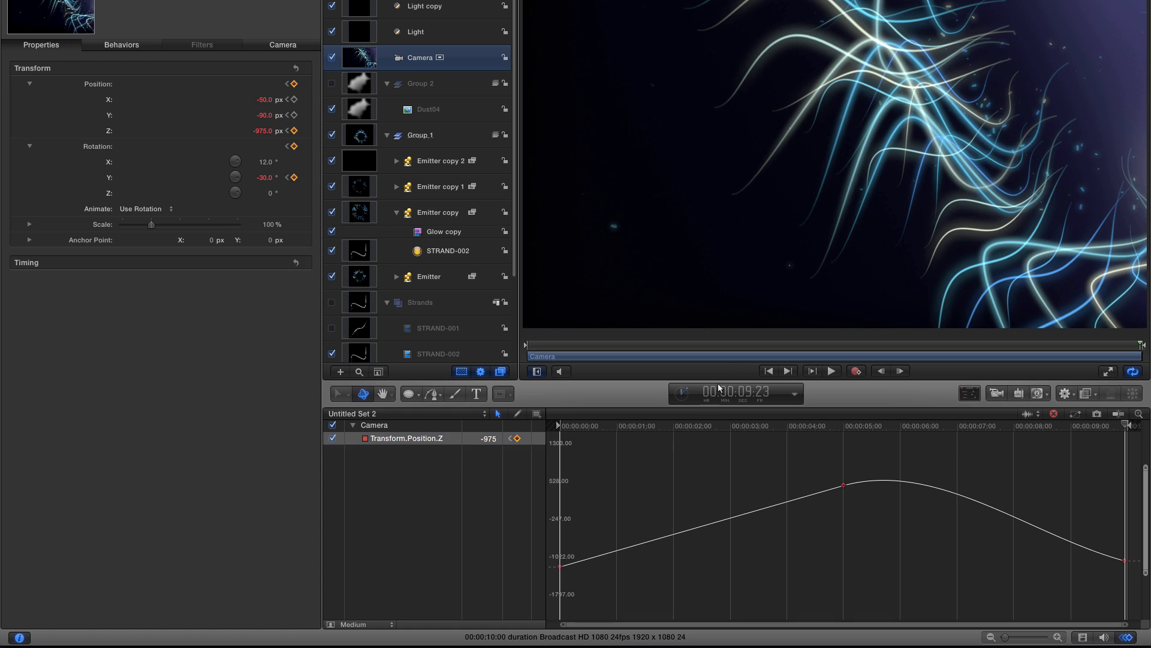
{"action": "left_click", "coordinate": [844, 486]}
{"action": "left_click_drag", "start_coordinate": [939, 460], "coordinate": [981, 487]}
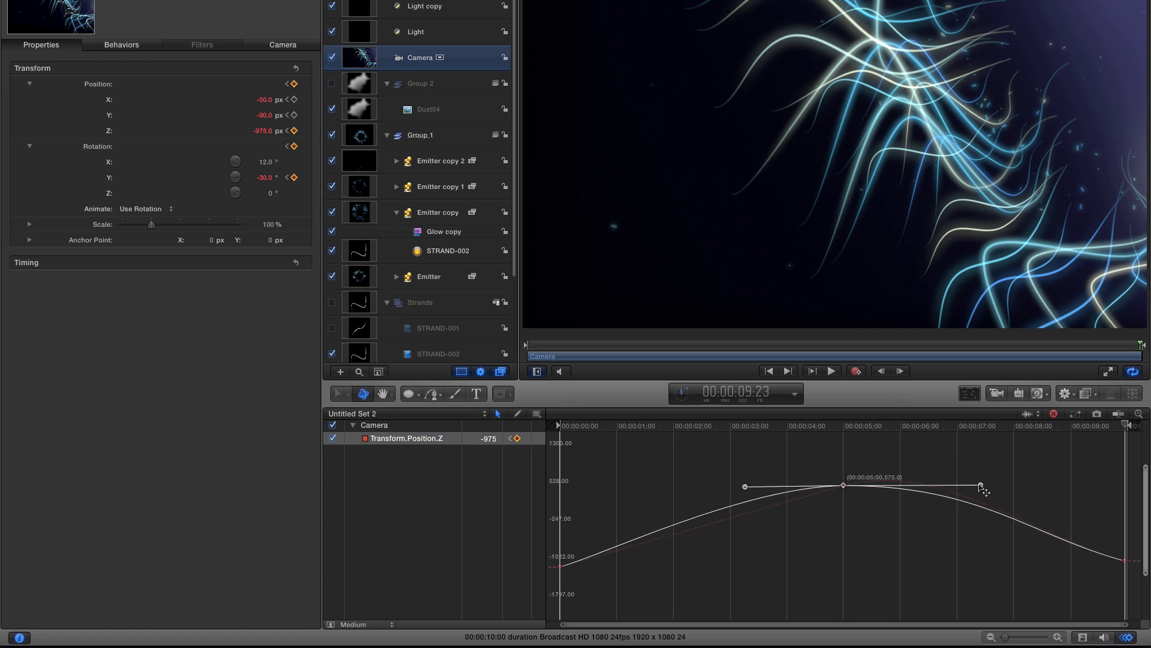
{"action": "left_click", "coordinate": [1125, 560]}
{"action": "left_click_drag", "start_coordinate": [1031, 535], "coordinate": [1034, 524]}
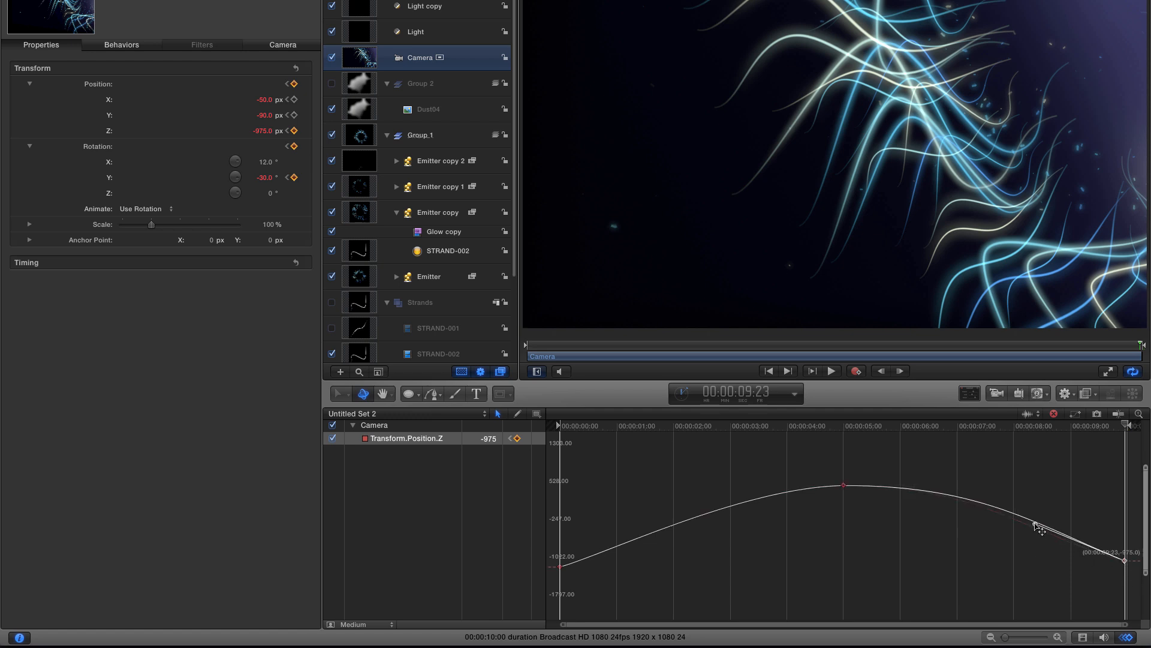
{"action": "left_click", "coordinate": [561, 566]}
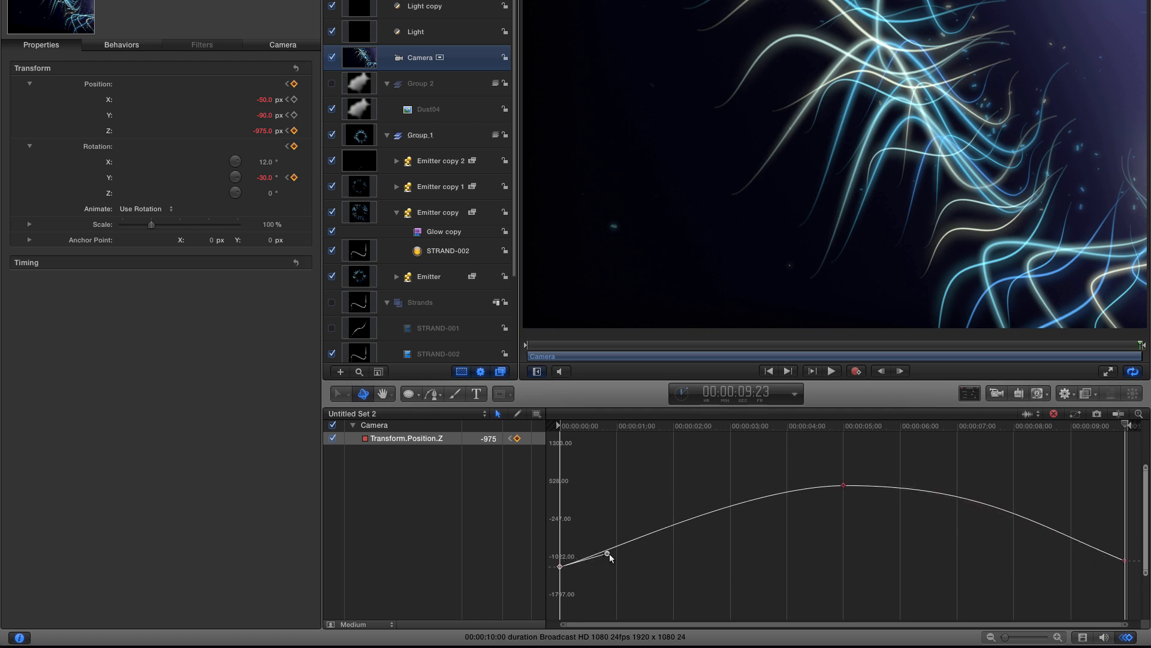
{"action": "left_click_drag", "start_coordinate": [608, 547], "coordinate": [607, 545]}
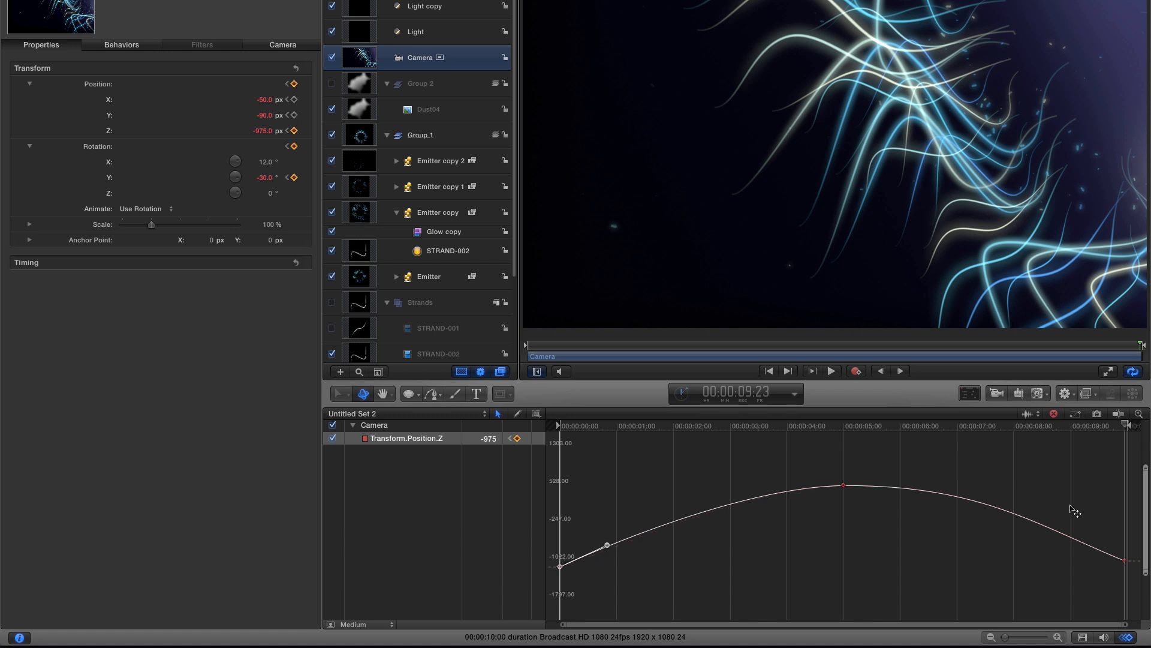
- Show the camera's X position in the keyframe editor, hiding the Z position curve
{"action": "right_click", "coordinate": [93, 99]}
{"action": "left_click", "coordinate": [118, 103]}
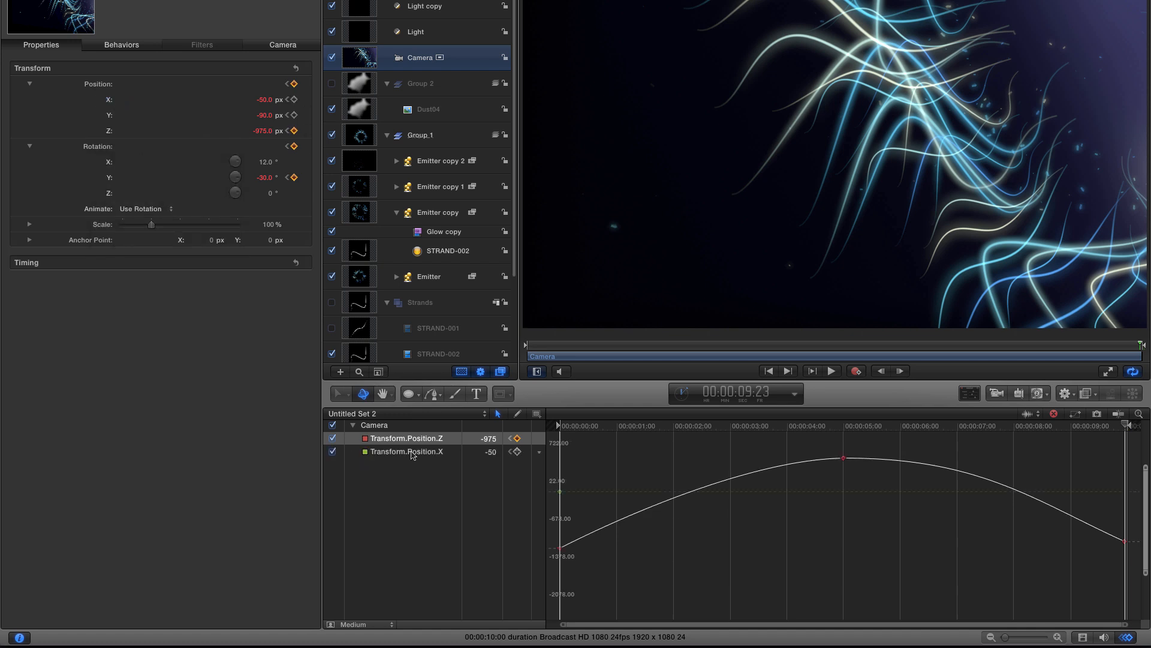
{"action": "left_click", "coordinate": [333, 439]}
{"action": "left_click", "coordinate": [409, 454]}
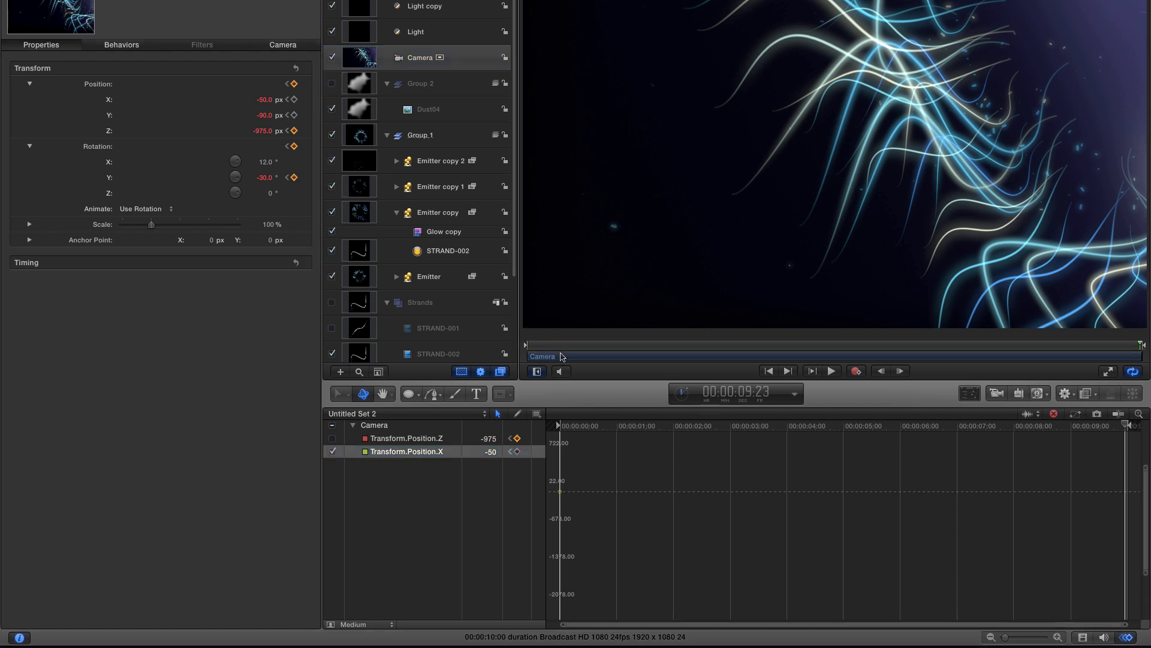
- At 00:00:06:00, set the camera's X position to -550
{"action": "left_click", "coordinate": [742, 394]}
{"action": "left_click", "coordinate": [742, 393]}
{"action": "type", "text": "600"}
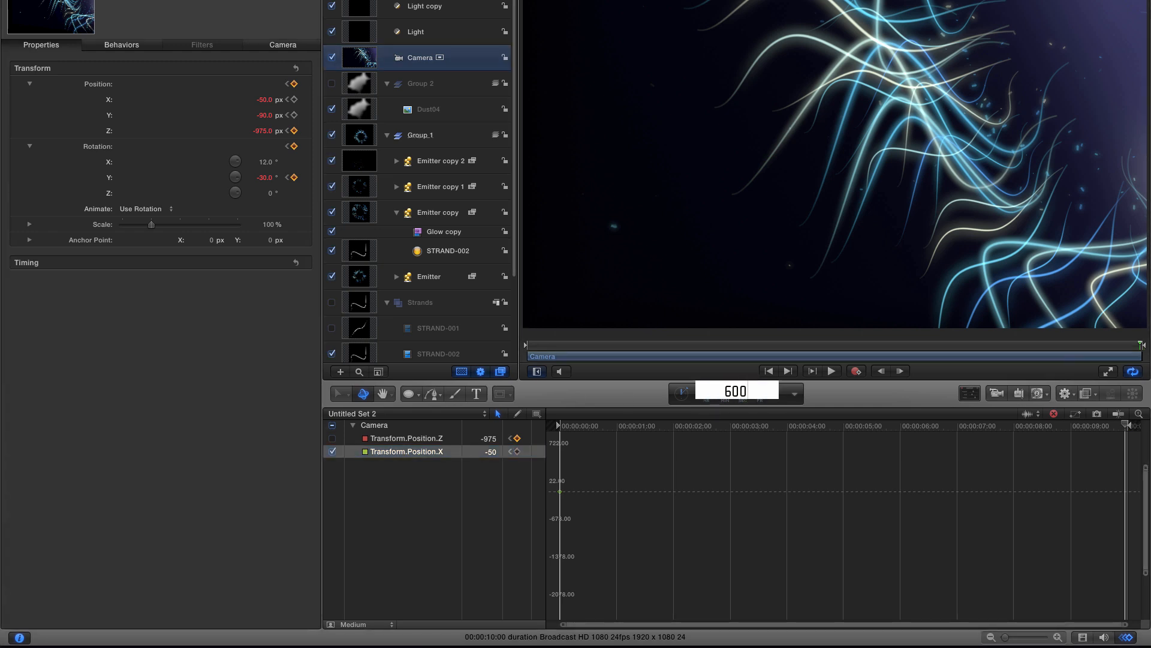
{"action": "key", "text": "Return"}
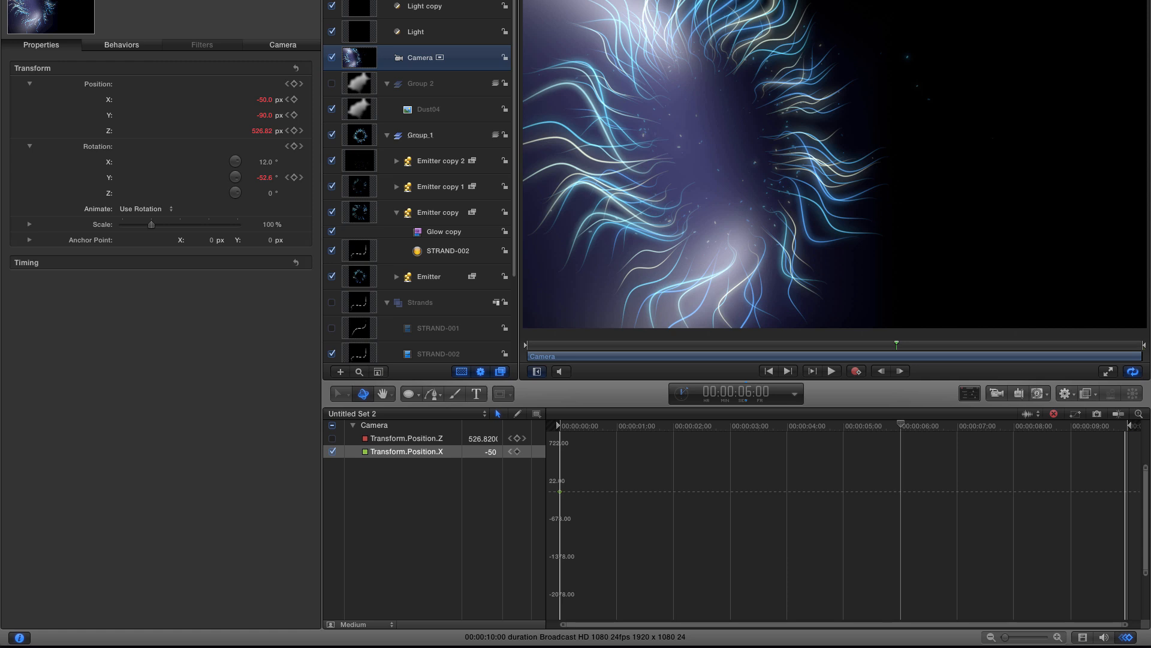
{"action": "double_click", "coordinate": [489, 439]}
{"action": "key", "text": "Return"}
{"action": "left_click", "coordinate": [488, 453]}
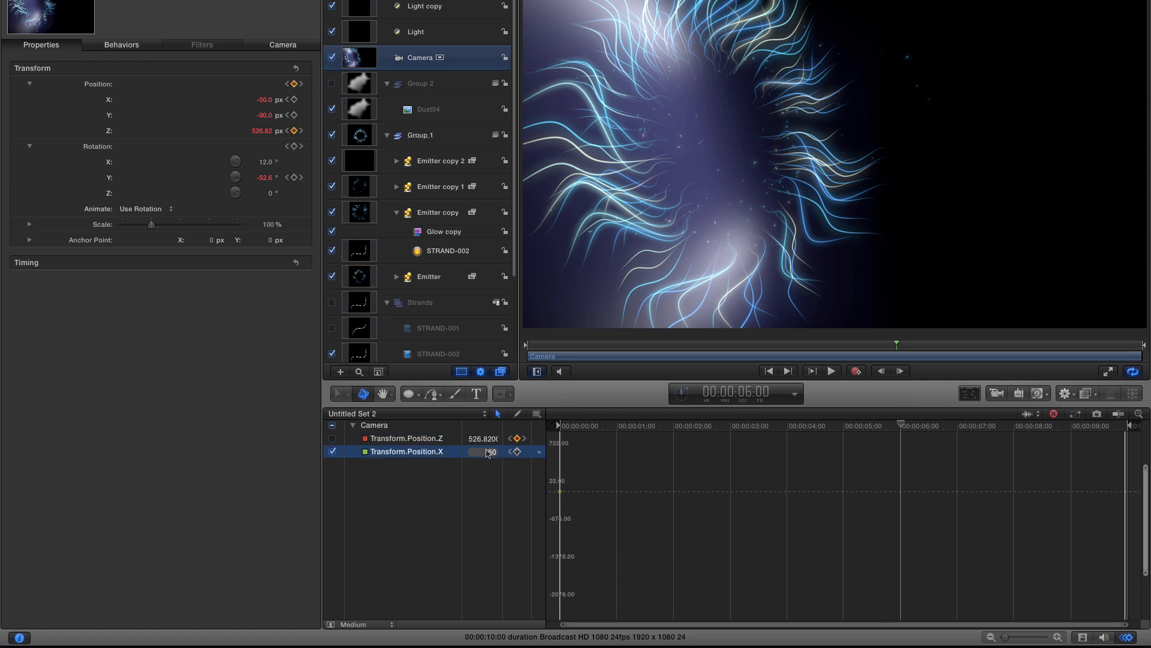
{"action": "double_click", "coordinate": [487, 453]}
{"action": "type", "text": "-550"}
{"action": "key", "text": "Return"}
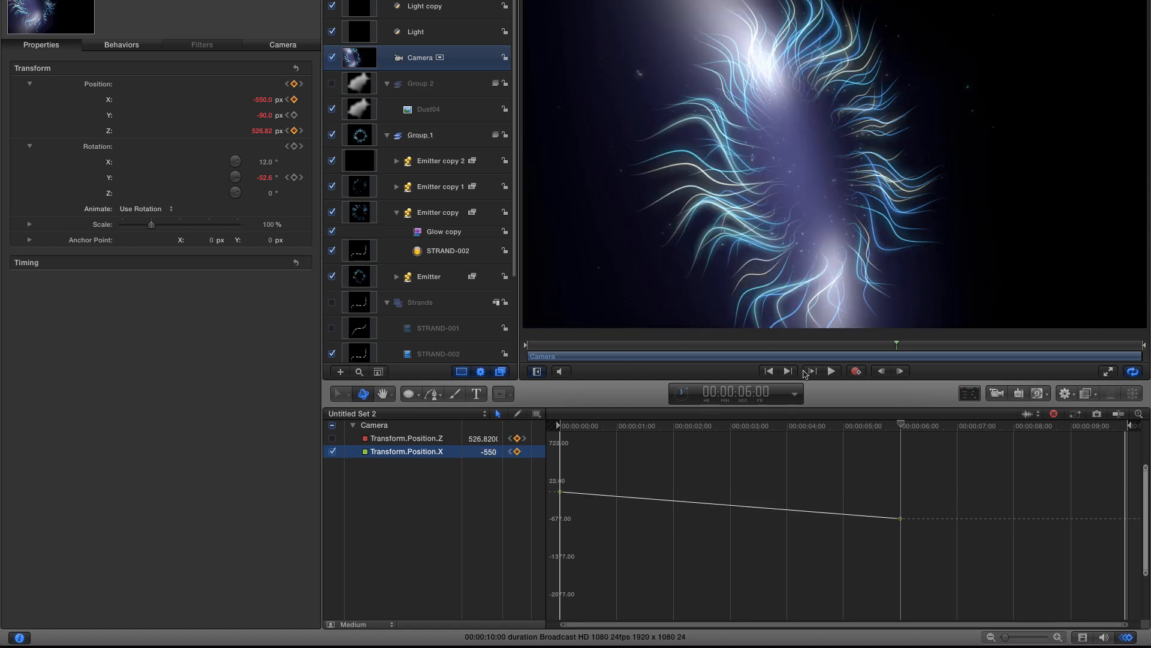
- At the end of the timeline, set the camera's X position to -265
{"action": "left_click", "coordinate": [789, 372]}
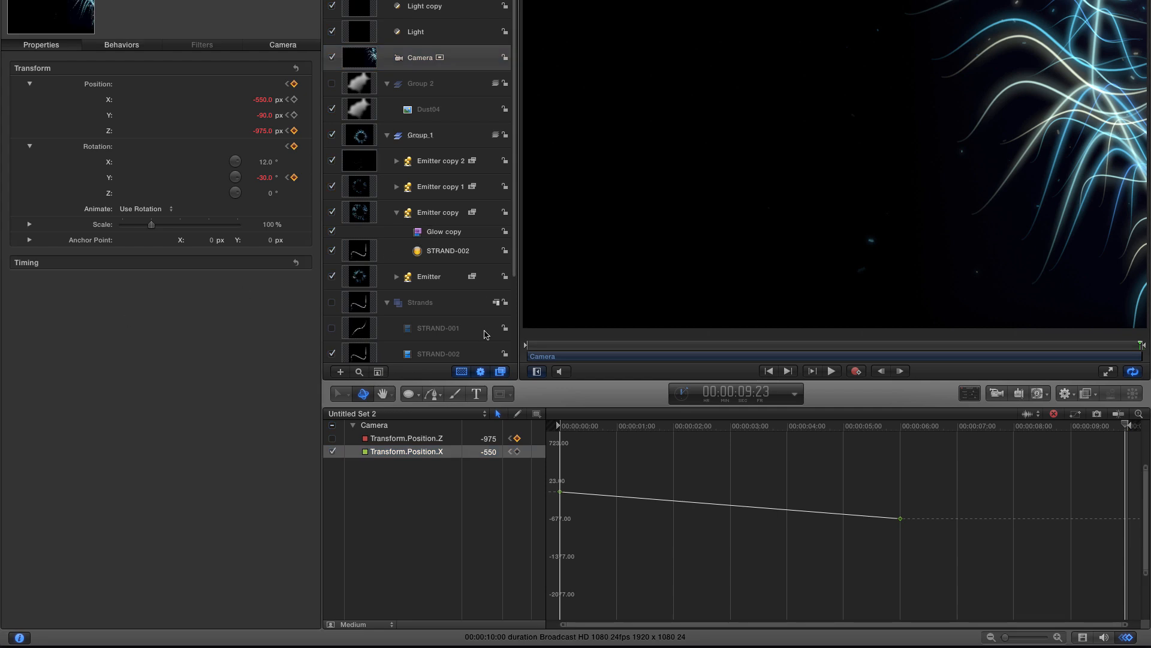
{"action": "left_click", "coordinate": [489, 451]}
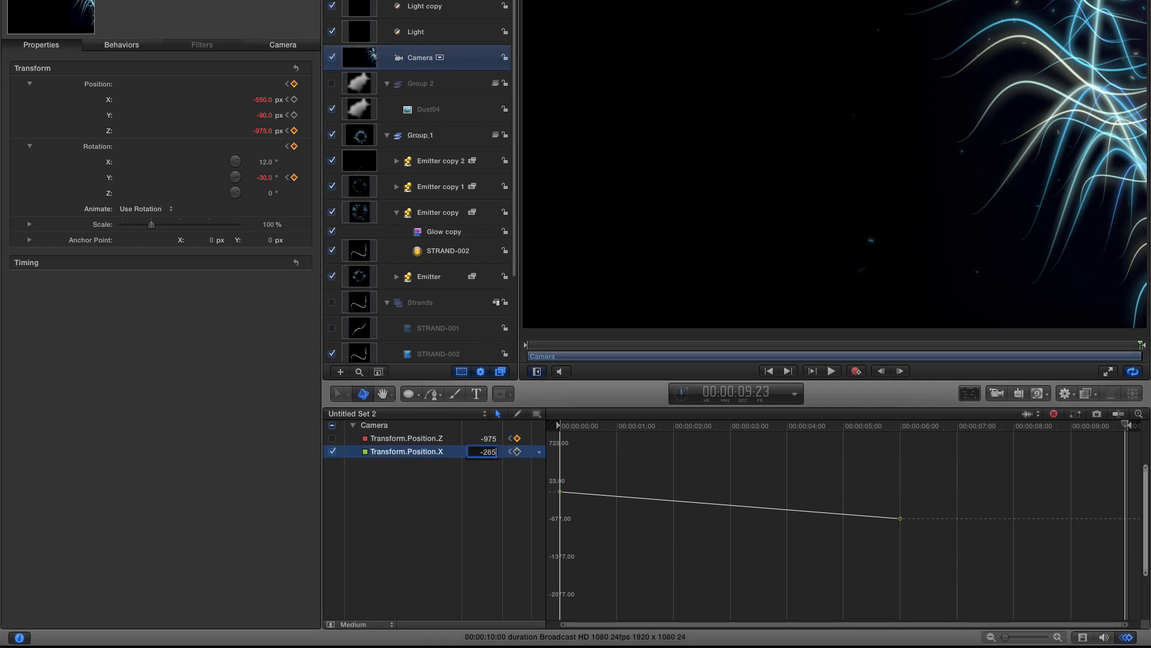
{"action": "key", "text": "Return"}
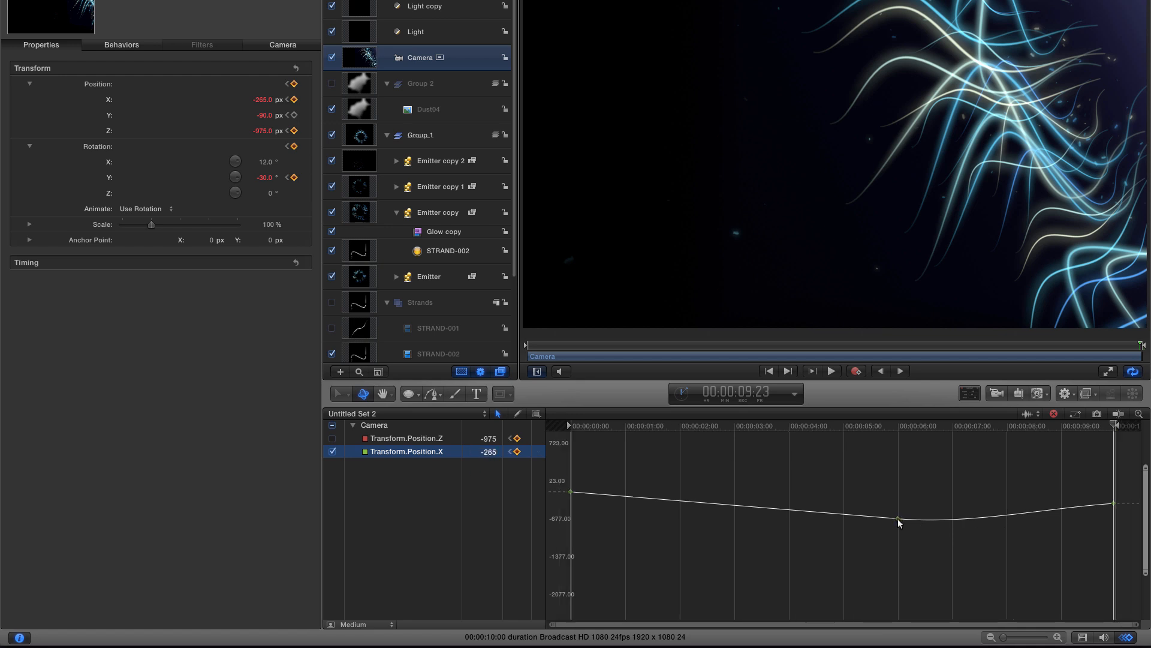
- Adjust the Bezier handles of the X position keyframes at 6 seconds, the end and the start to smooth the curve
{"action": "left_click", "coordinate": [898, 519]}
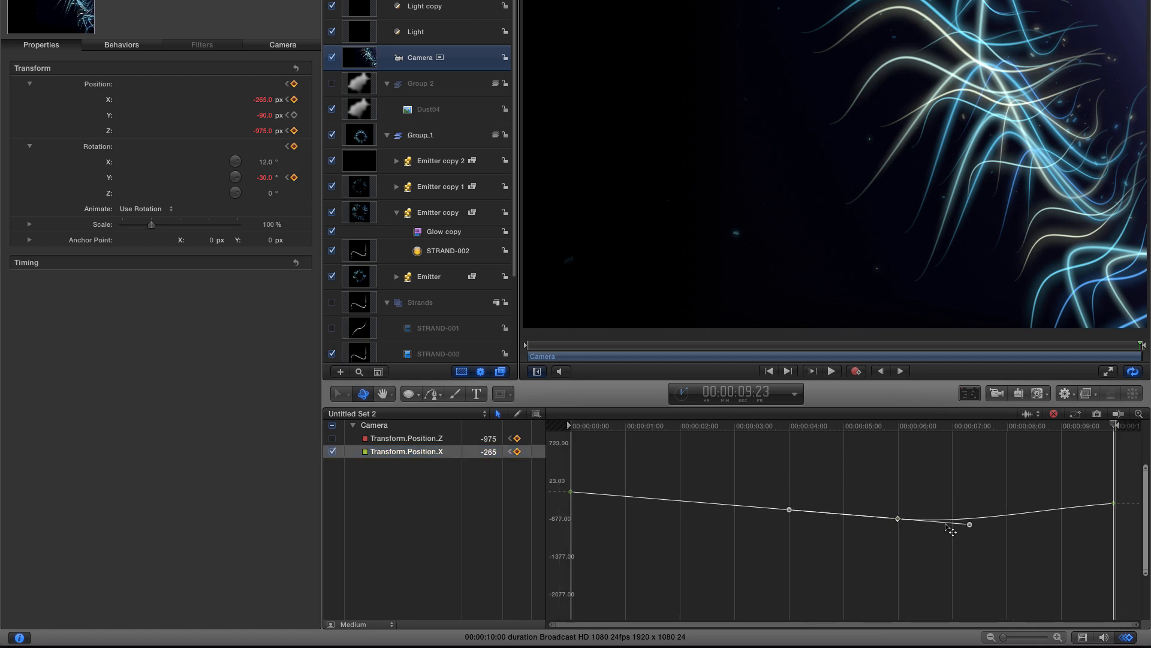
{"action": "left_click_drag", "start_coordinate": [970, 525], "coordinate": [985, 521]}
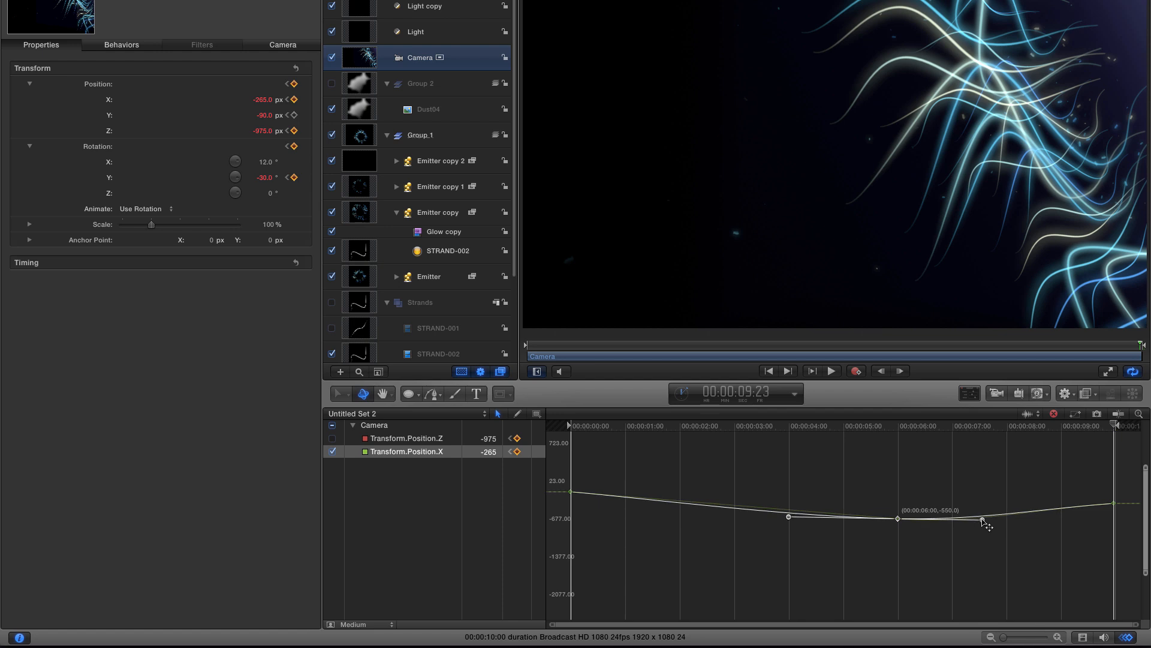
{"action": "left_click", "coordinate": [1114, 503]}
{"action": "left_click_drag", "start_coordinate": [1036, 514], "coordinate": [1042, 515]}
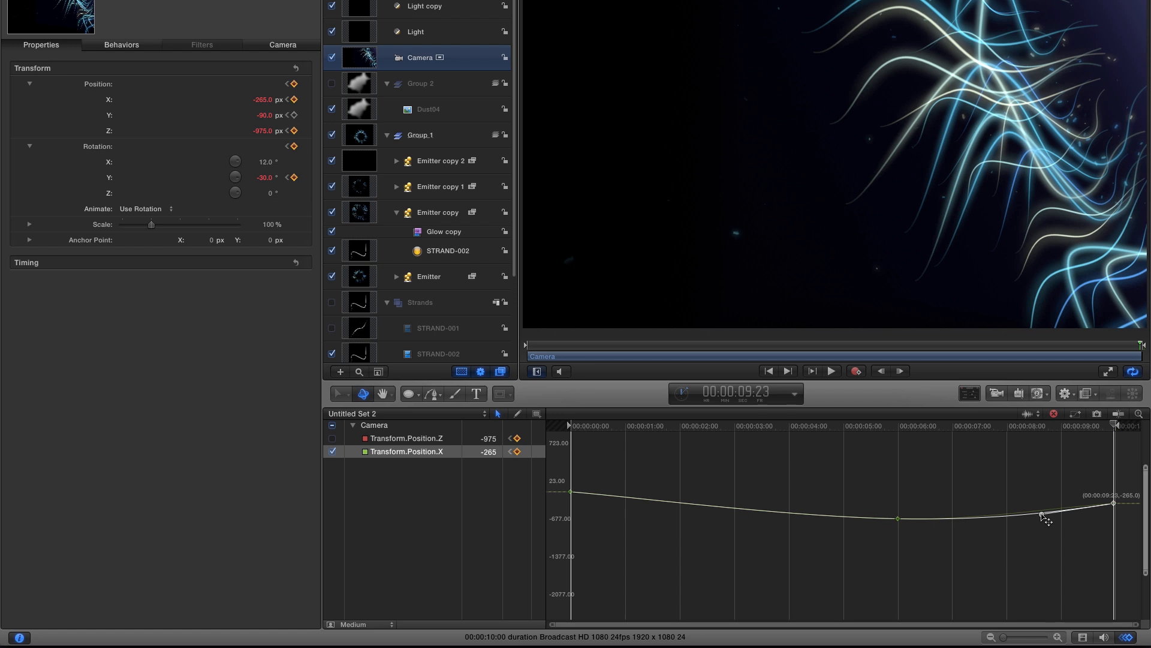
{"action": "left_click", "coordinate": [569, 492]}
{"action": "left_click_drag", "start_coordinate": [632, 499], "coordinate": [639, 501]}
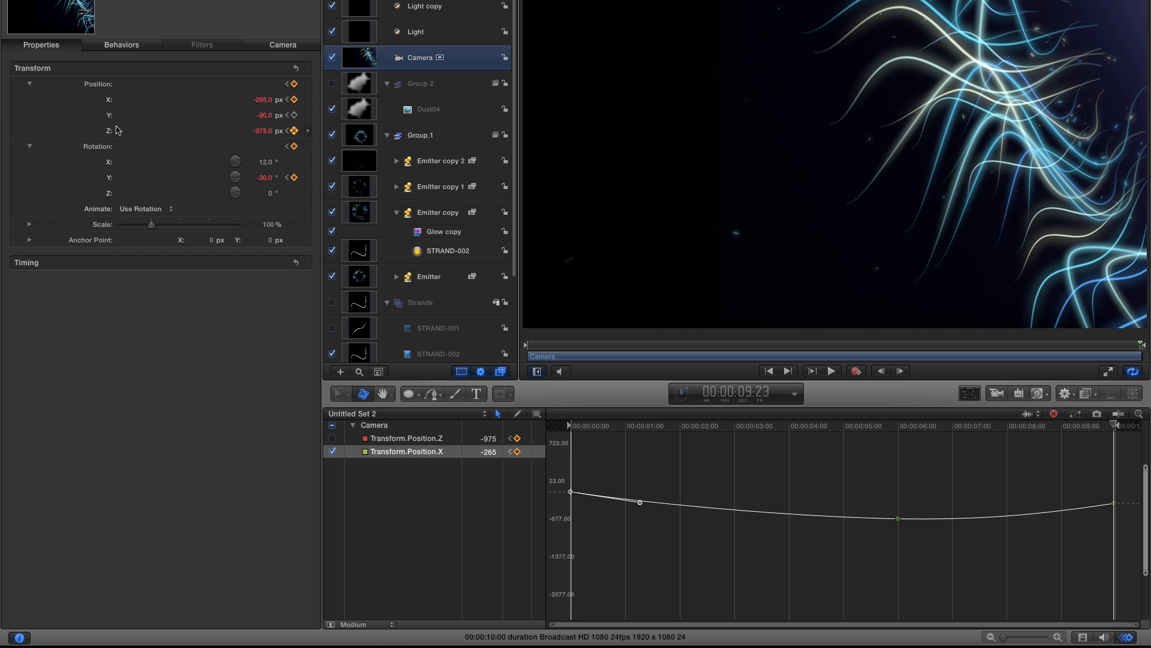
- Show the camera's Y position in the keyframe editor, hiding the X position curve
{"action": "right_click", "coordinate": [98, 115]}
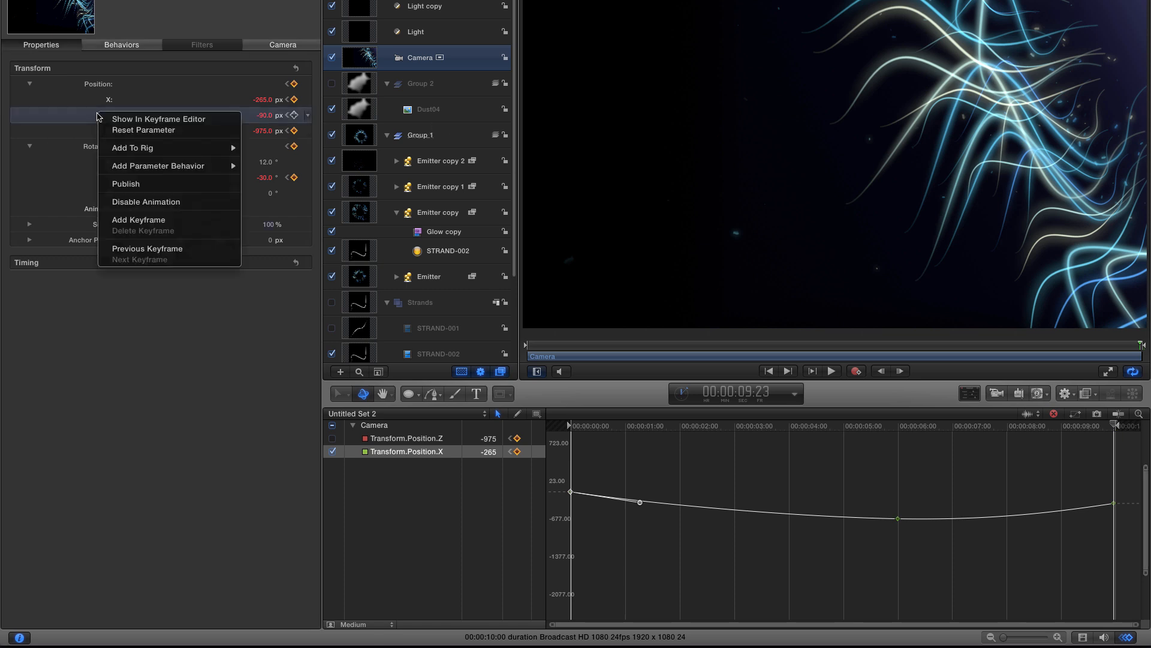
{"action": "left_click", "coordinate": [150, 120]}
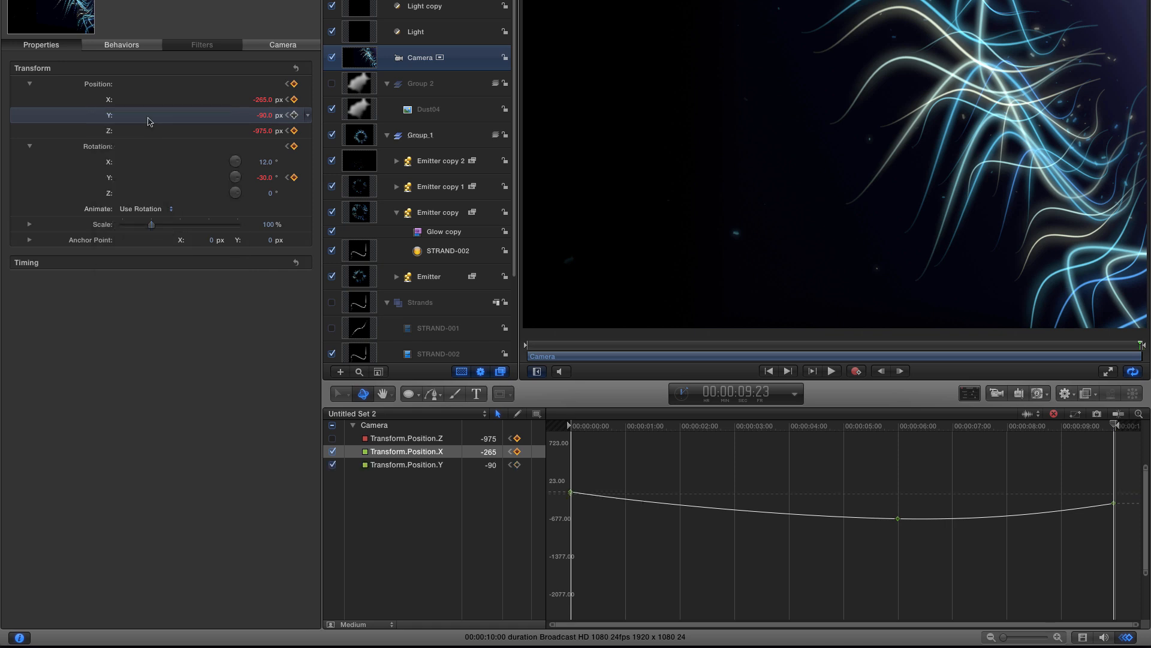
{"action": "left_click", "coordinate": [332, 452]}
{"action": "left_click", "coordinate": [402, 465]}
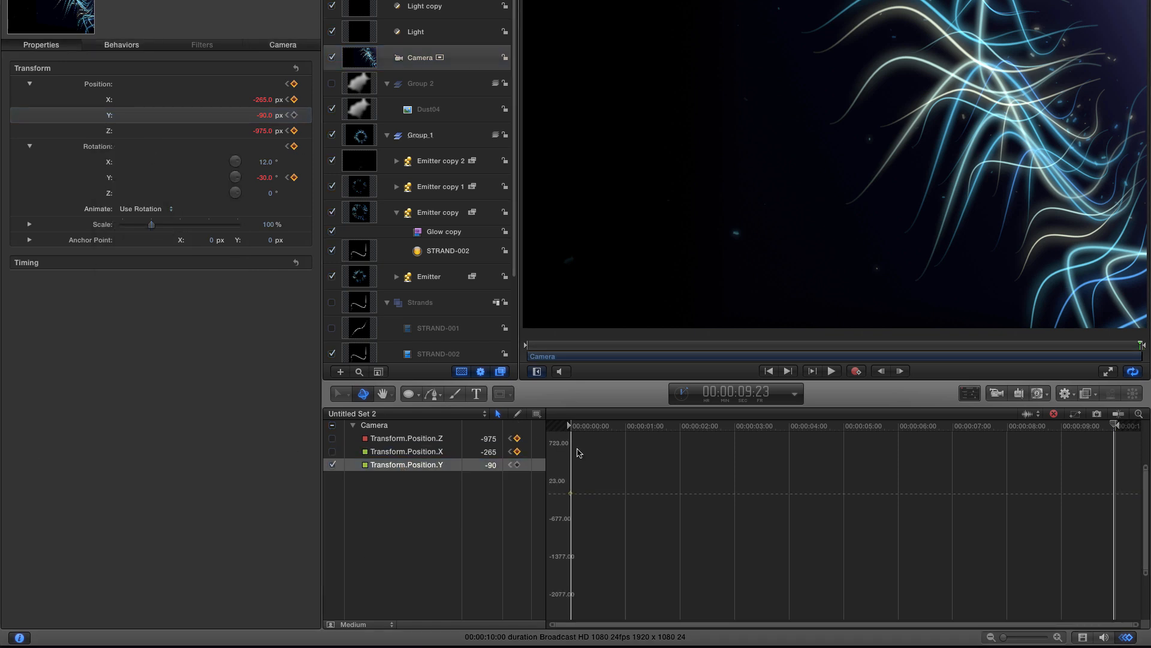
- At 00:00:07:00, set the camera's Y position to -155
{"action": "left_click", "coordinate": [739, 400]}
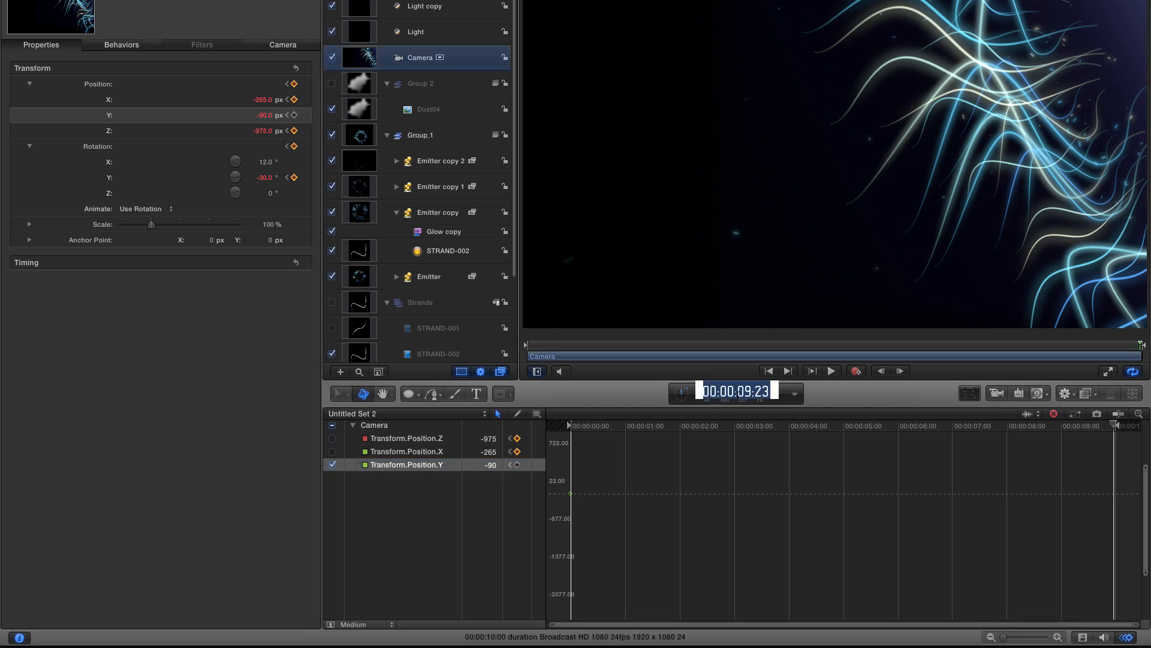
{"action": "type", "text": "700"}
{"action": "key", "text": "Return"}
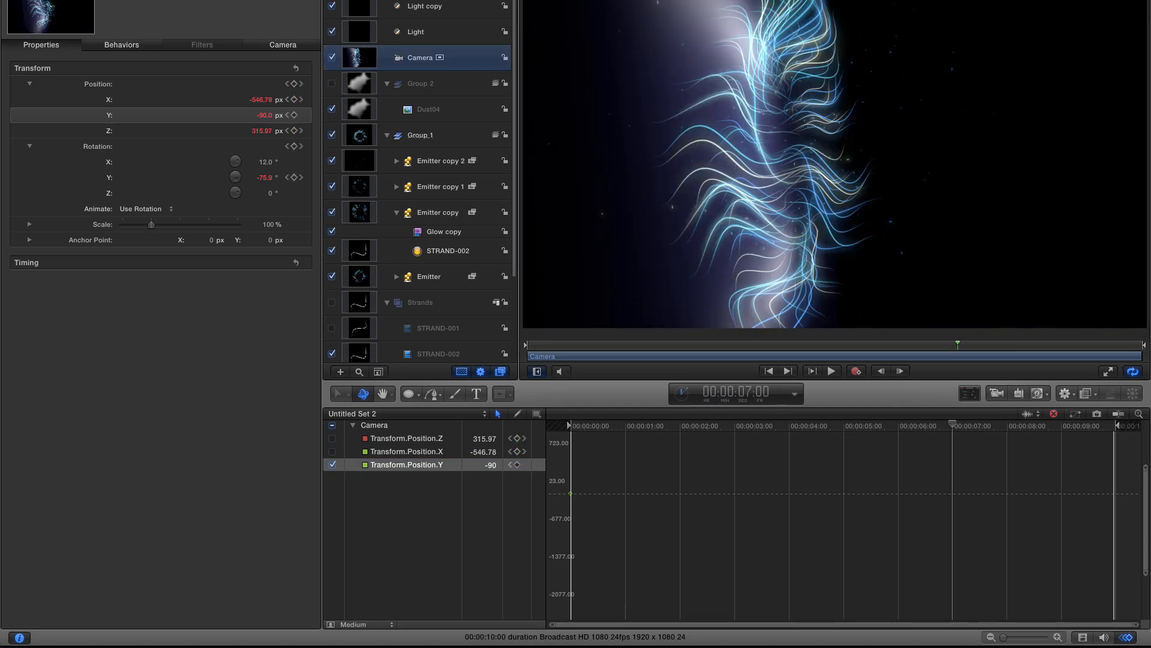
{"action": "double_click", "coordinate": [494, 465]}
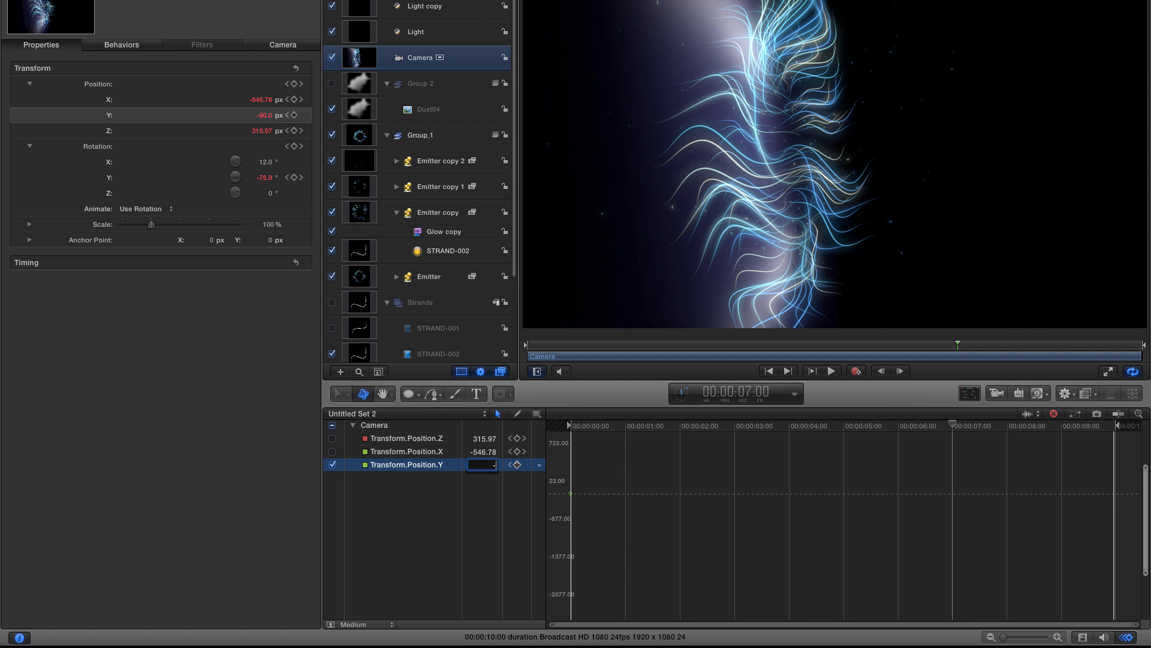
{"action": "type", "text": "-155"}
{"action": "key", "text": "Return"}
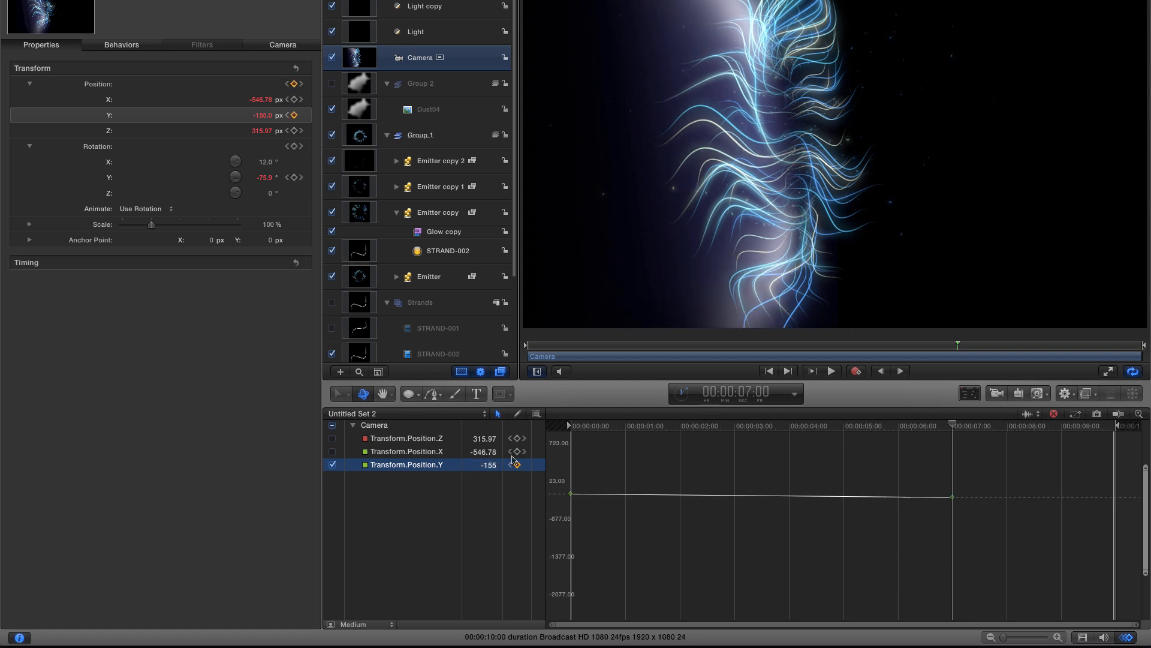
- At the end of the timeline, set the camera's Y position to 165
{"action": "left_click", "coordinate": [788, 372]}
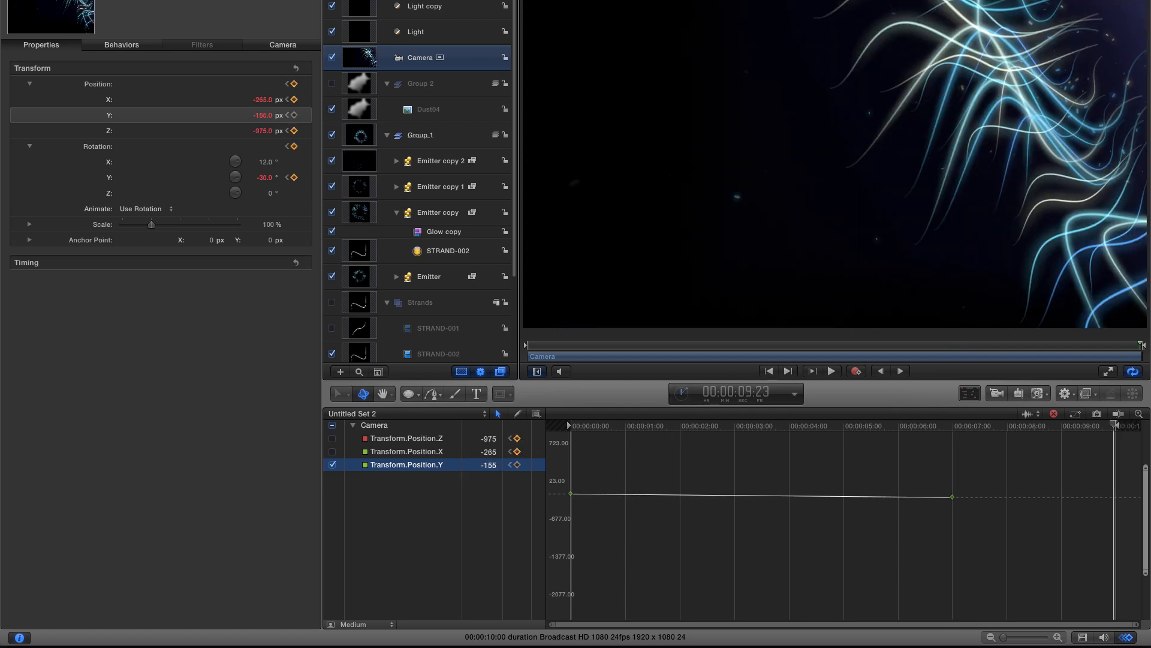
{"action": "double_click", "coordinate": [487, 465]}
{"action": "type", "text": "165"}
{"action": "key", "text": "Return"}
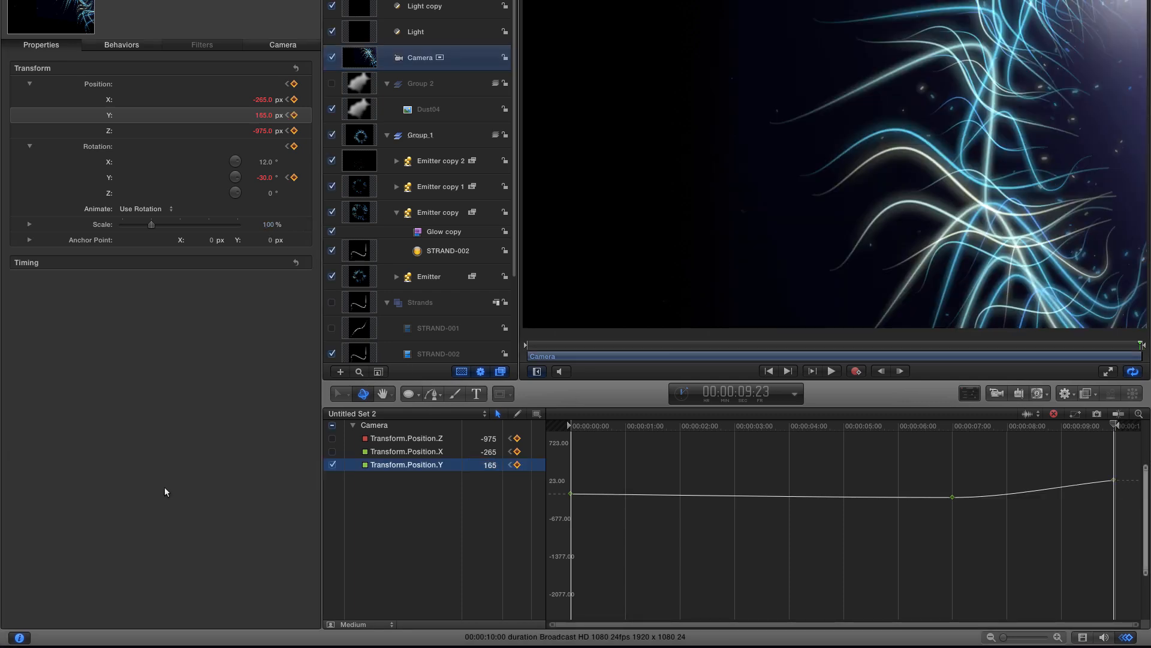
- Adjust the Bezier handles of the Y position keyframes at 7 seconds, the end and the start to smooth the curve
{"action": "left_click", "coordinate": [952, 497]}
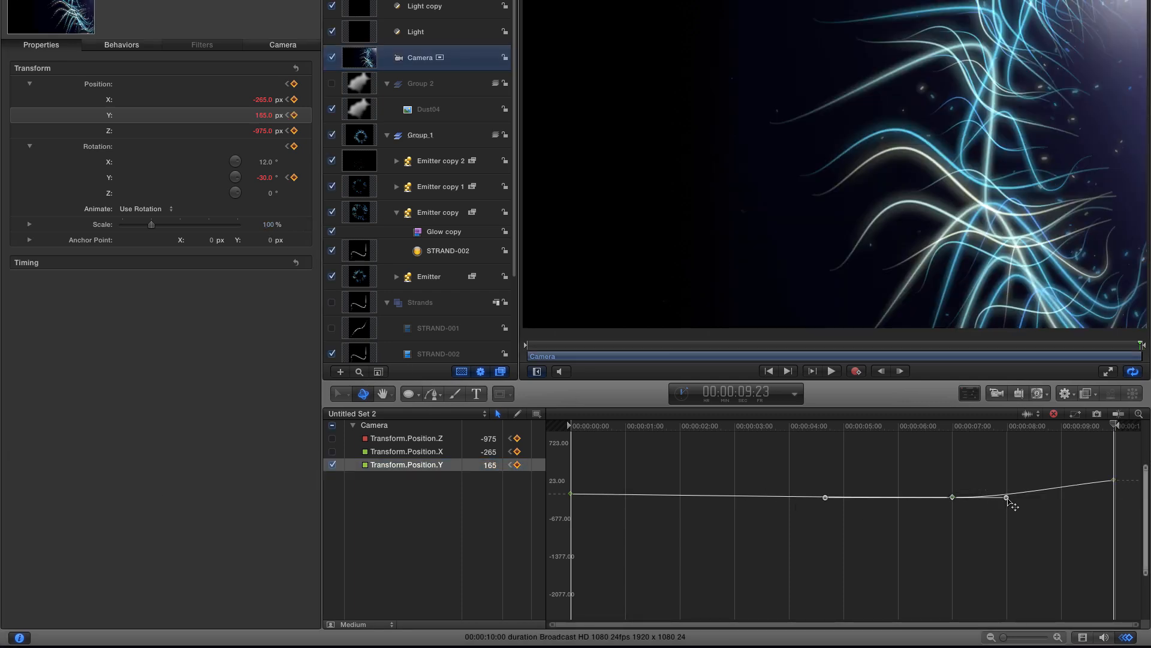
{"action": "left_click_drag", "start_coordinate": [1010, 496], "coordinate": [1012, 495]}
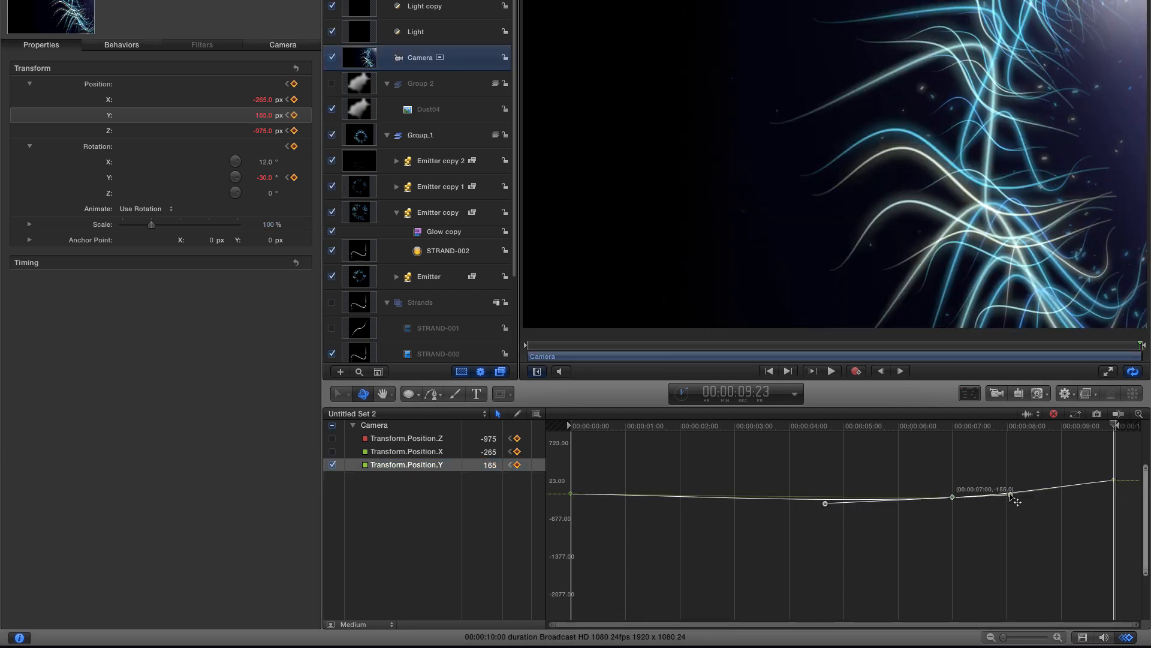
{"action": "left_click", "coordinate": [1113, 480]}
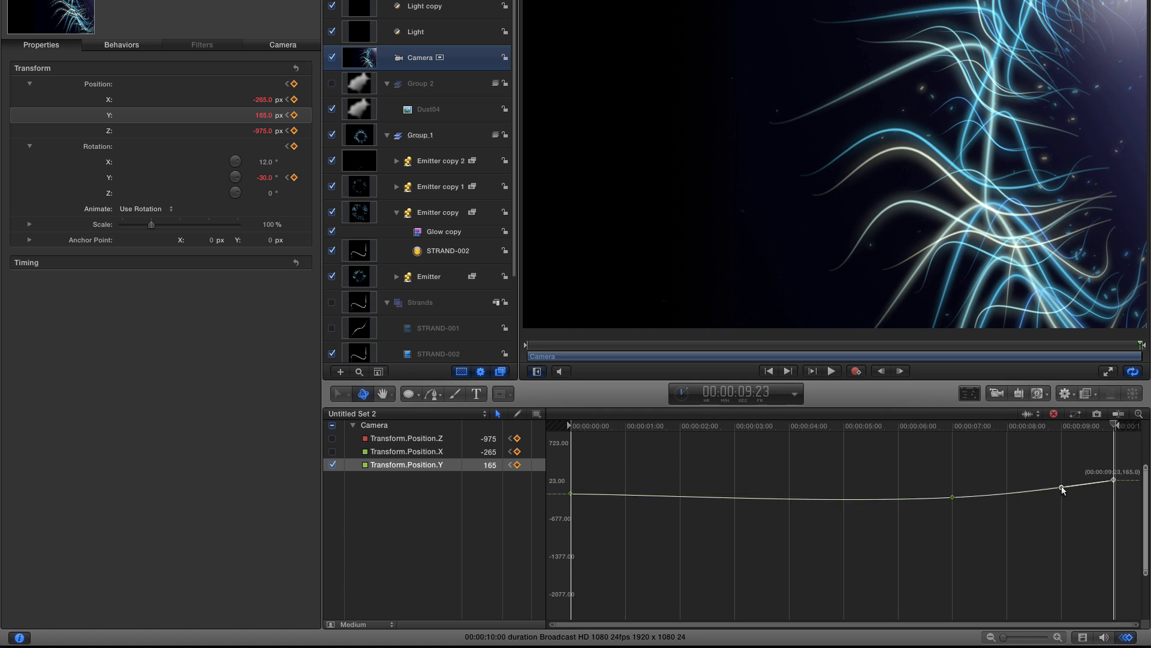
{"action": "left_click", "coordinate": [571, 493]}
{"action": "left_click_drag", "start_coordinate": [660, 494], "coordinate": [660, 500]}
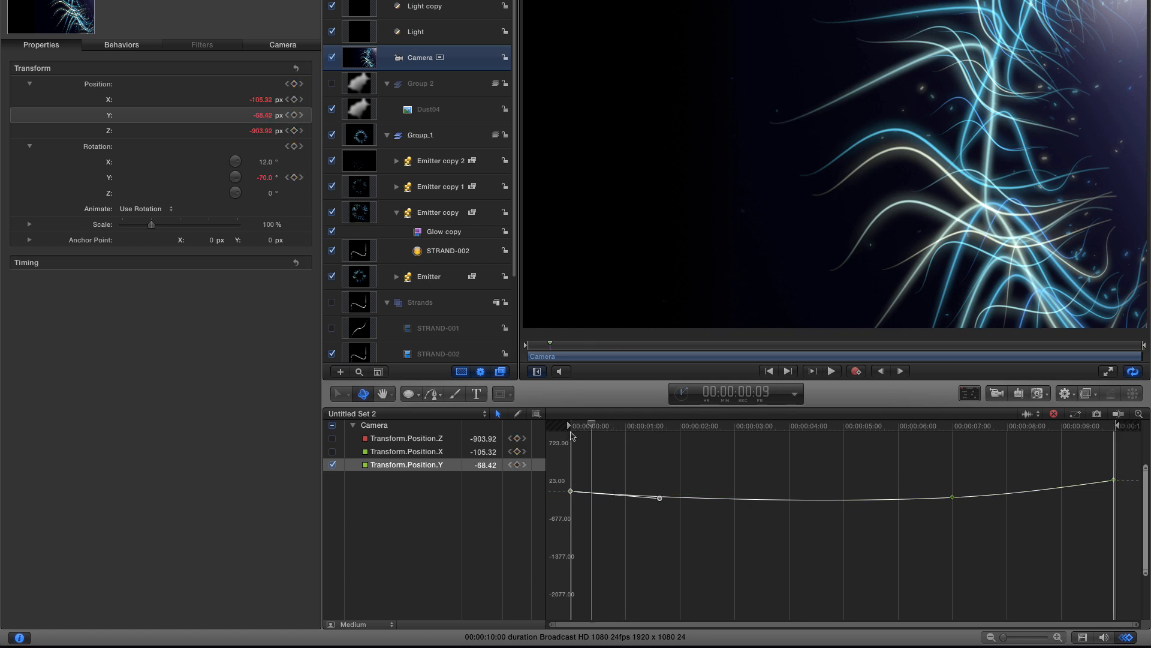
- Play the camera animation from the start to review the motion
{"action": "key", "text": "Home"}
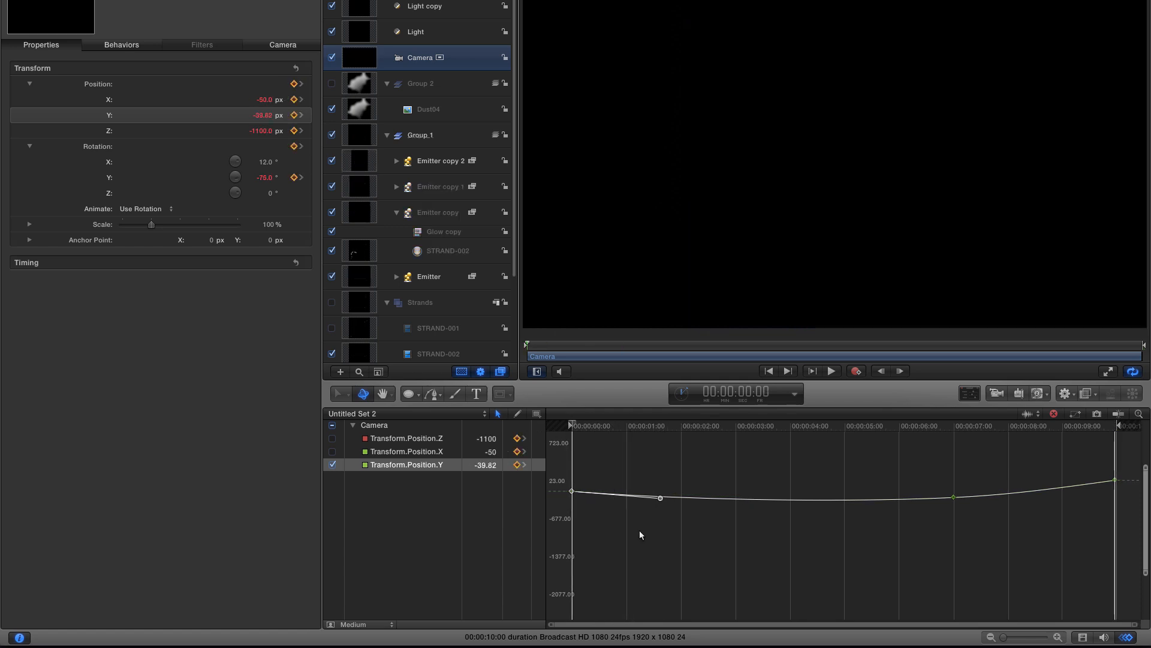
{"action": "key", "text": "super+8"}
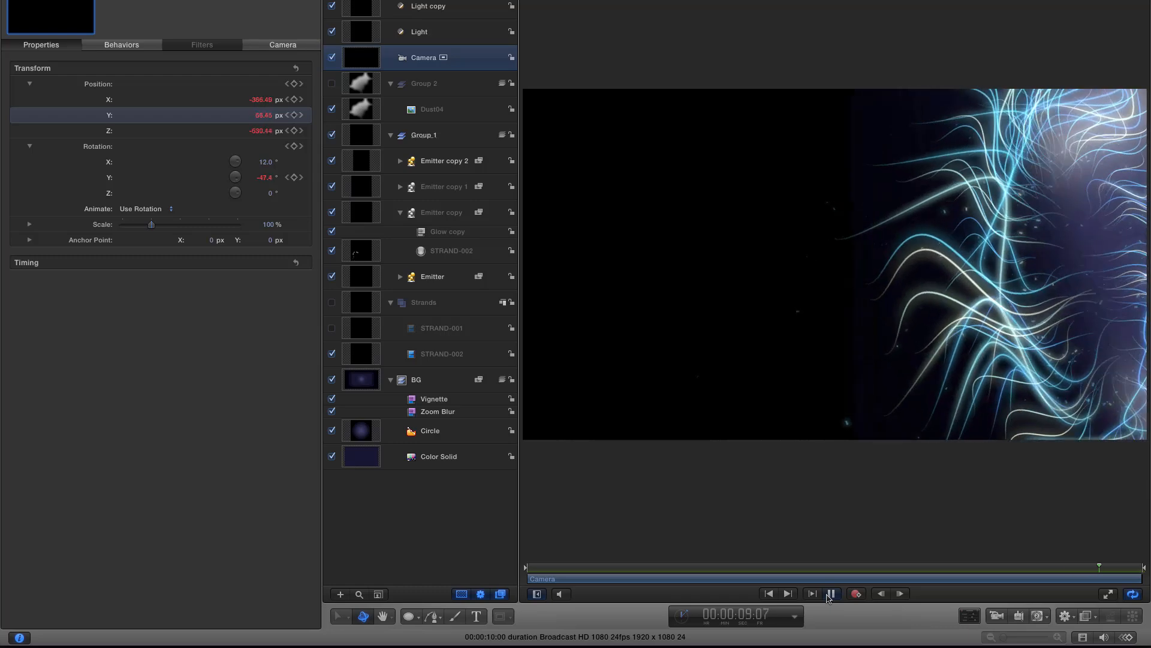
{"action": "left_click", "coordinate": [831, 594]}
- At 4 seconds, add a camera X position keyframe in the keyframe editor and set it to about -45
{"action": "left_click", "coordinate": [770, 567]}
{"action": "mouse_move", "coordinate": [770, 567]}
{"action": "left_mouse_down"}
{"action": "mouse_move", "coordinate": [722, 568]}
{"action": "mouse_move", "coordinate": [784, 570]}
{"action": "mouse_move", "coordinate": [730, 568]}
{"action": "mouse_move", "coordinate": [773, 579]}
{"action": "left_mouse_up"}
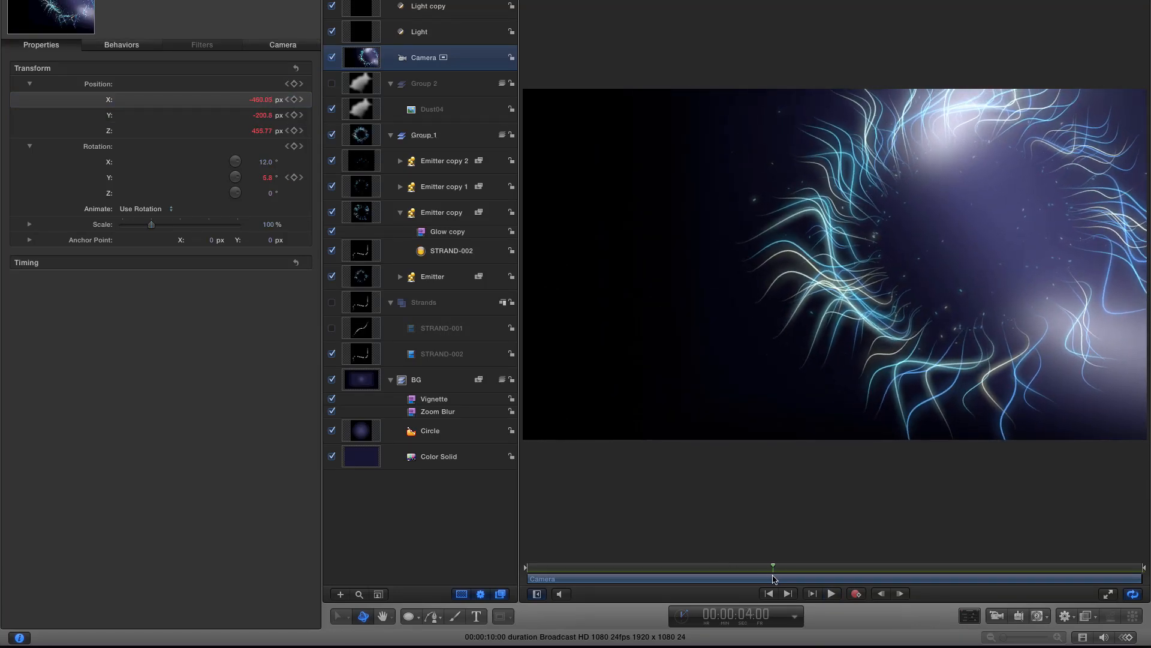
{"action": "right_click", "coordinate": [103, 99]}
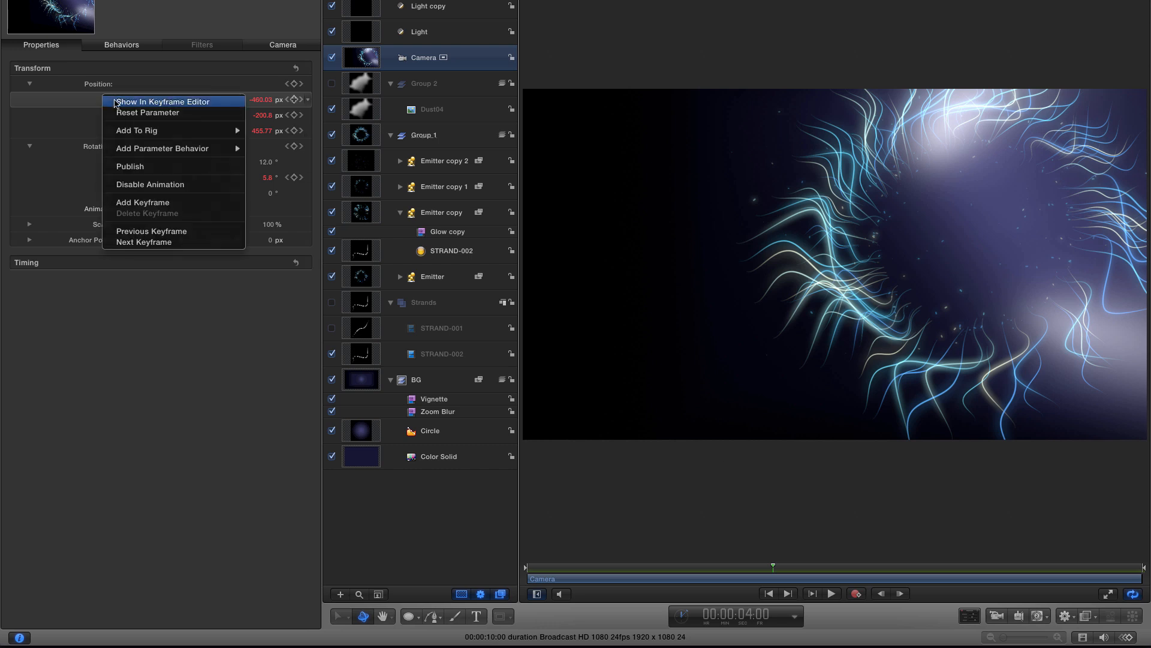
{"action": "left_click", "coordinate": [117, 102]}
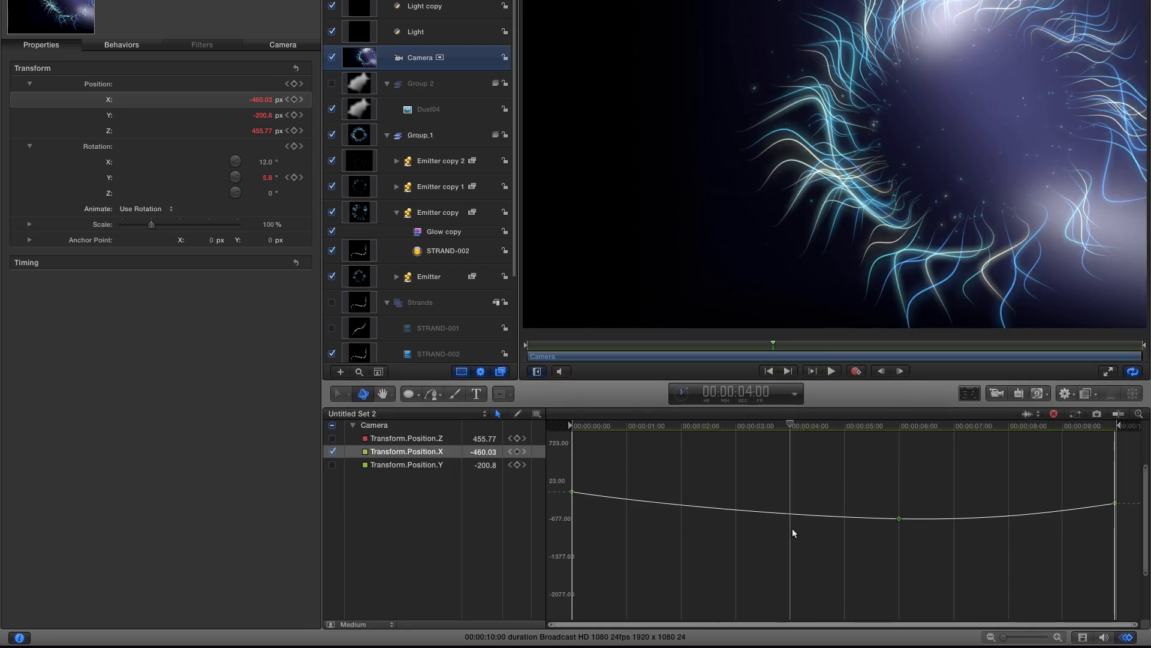
{"action": "left_click", "coordinate": [516, 452]}
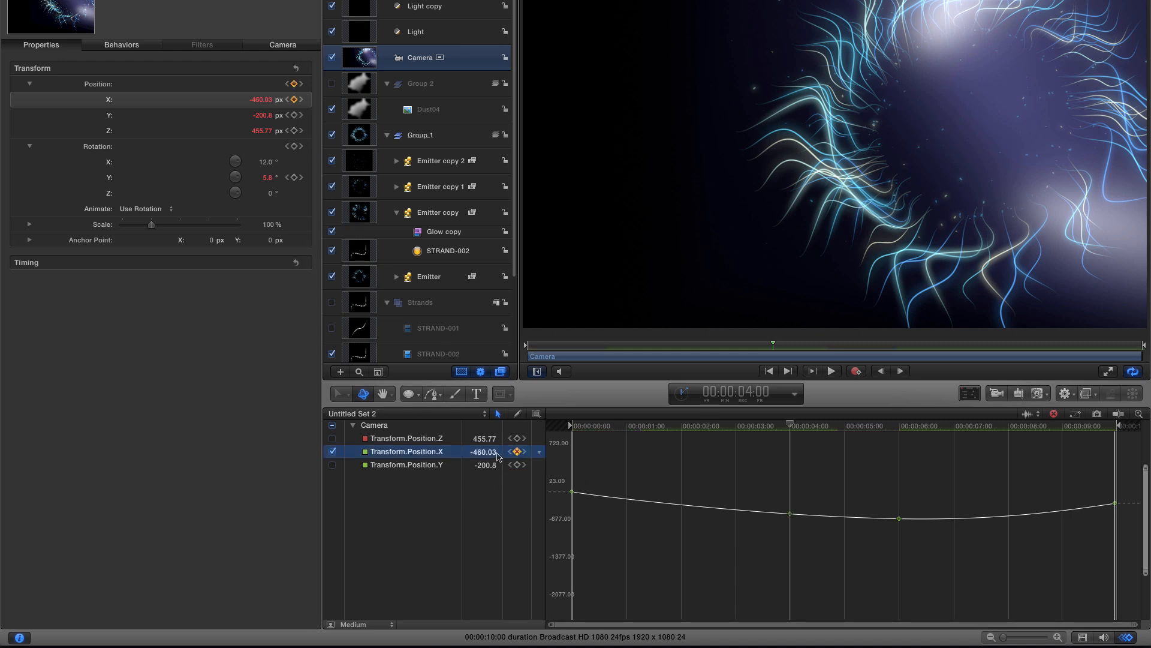
{"action": "left_click_drag", "start_coordinate": [484, 458], "coordinate": [526, 195]}
- Smooth the X position curve by adjusting the Bezier handles at the start and 4-second keyframes
{"action": "left_click", "coordinate": [571, 492]}
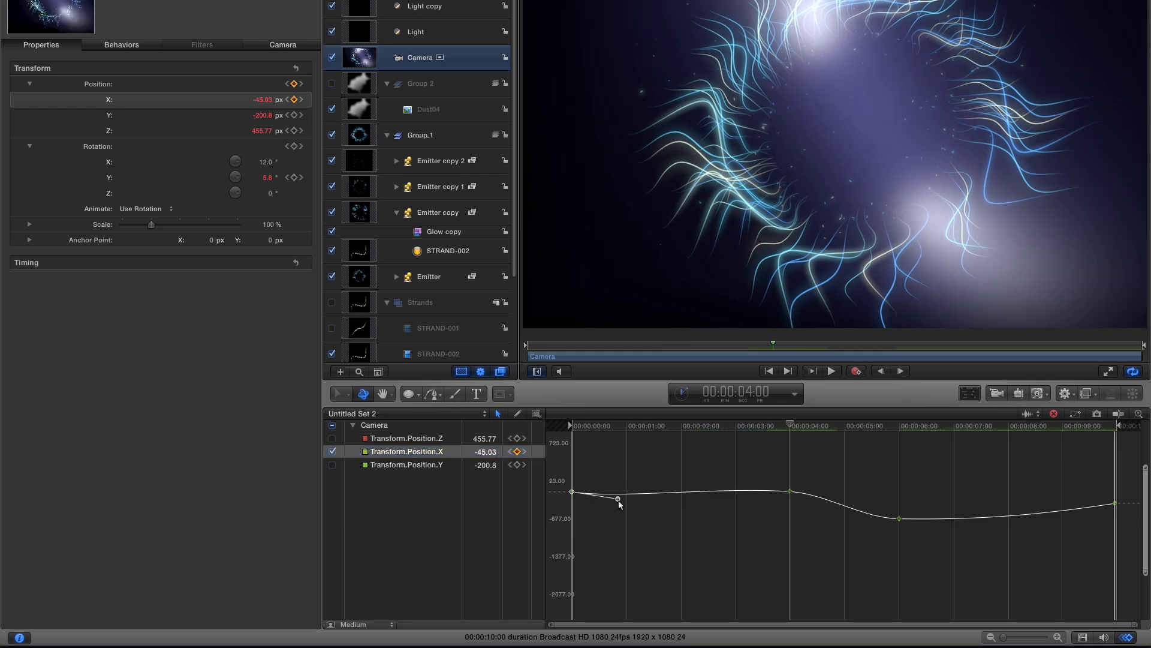
{"action": "left_click_drag", "start_coordinate": [619, 497], "coordinate": [623, 492]}
{"action": "left_click", "coordinate": [789, 492]}
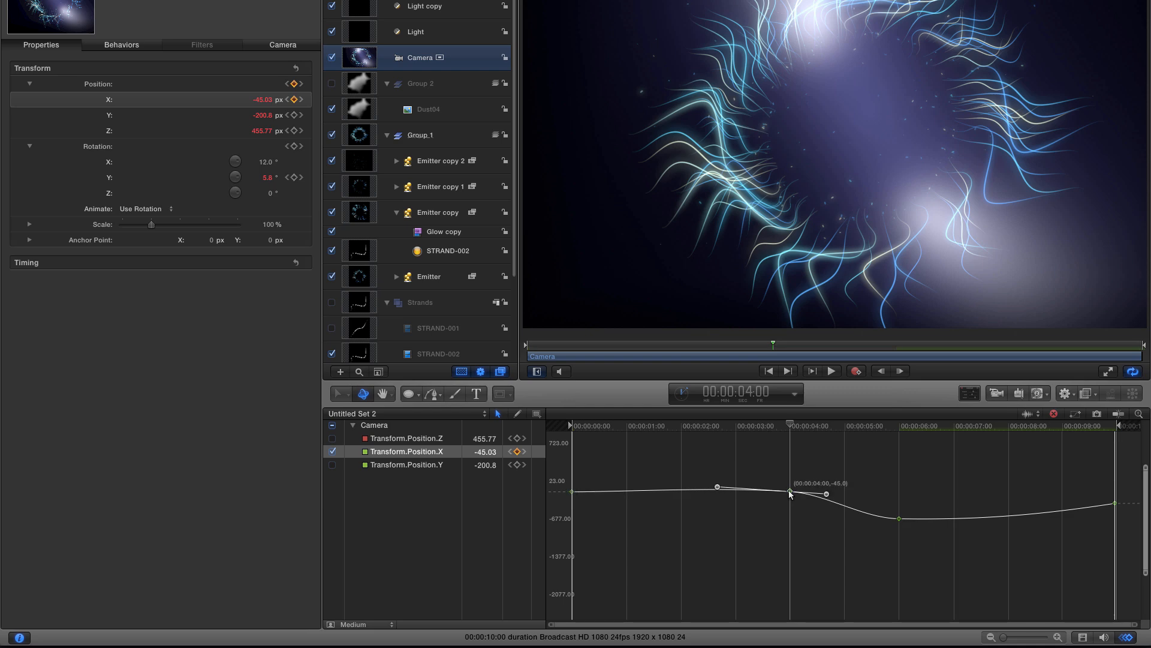
{"action": "left_click_drag", "start_coordinate": [717, 487], "coordinate": [718, 490]}
- Raise the final X position keyframe to about 442 and adjust its Bezier handle
{"action": "left_click_drag", "start_coordinate": [597, 427], "coordinate": [1148, 463]}
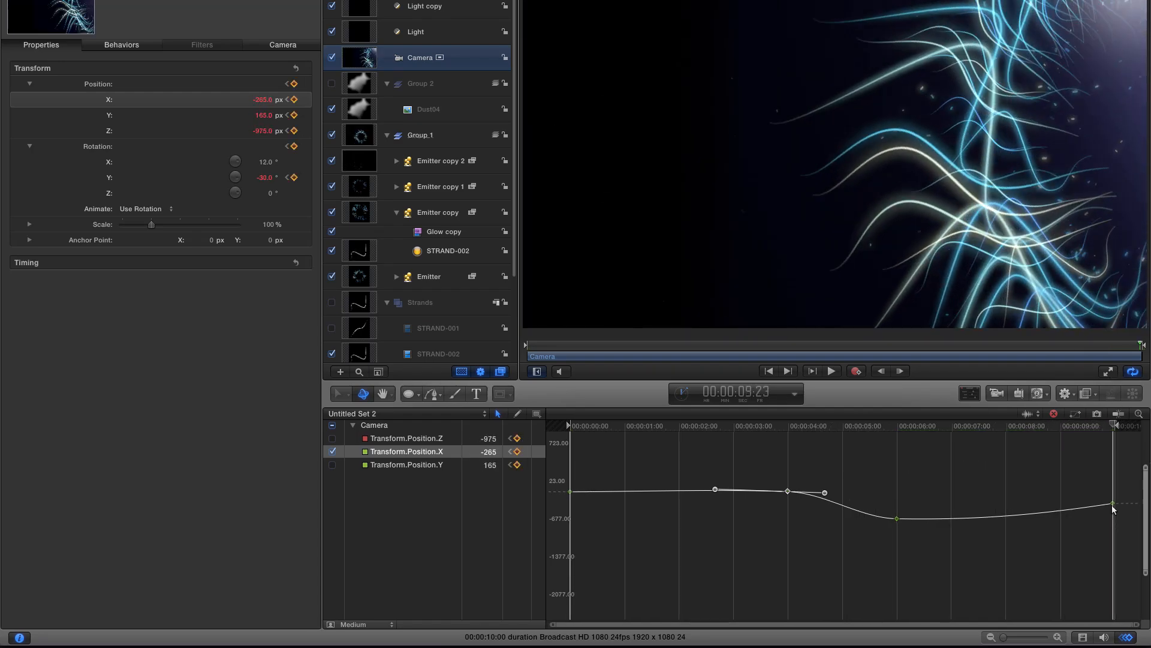
{"action": "left_click_drag", "start_coordinate": [1112, 505], "coordinate": [1113, 463]}
{"action": "left_click_drag", "start_coordinate": [1043, 477], "coordinate": [1046, 478]}
{"action": "left_click_drag", "start_coordinate": [1047, 427], "coordinate": [1139, 437]}
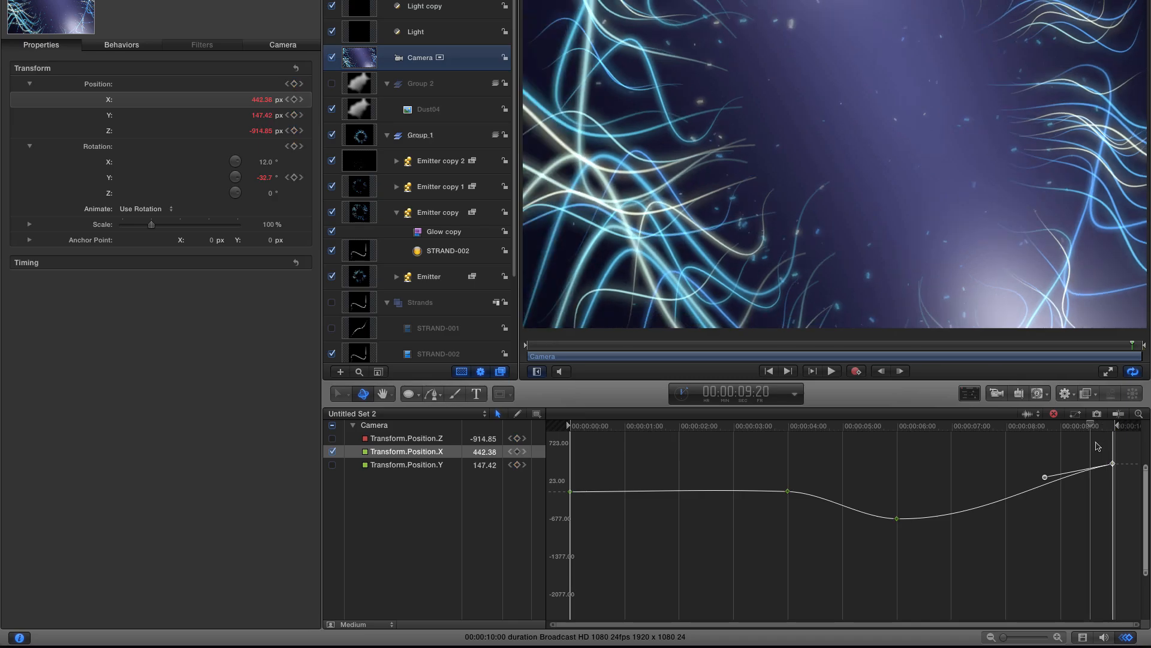